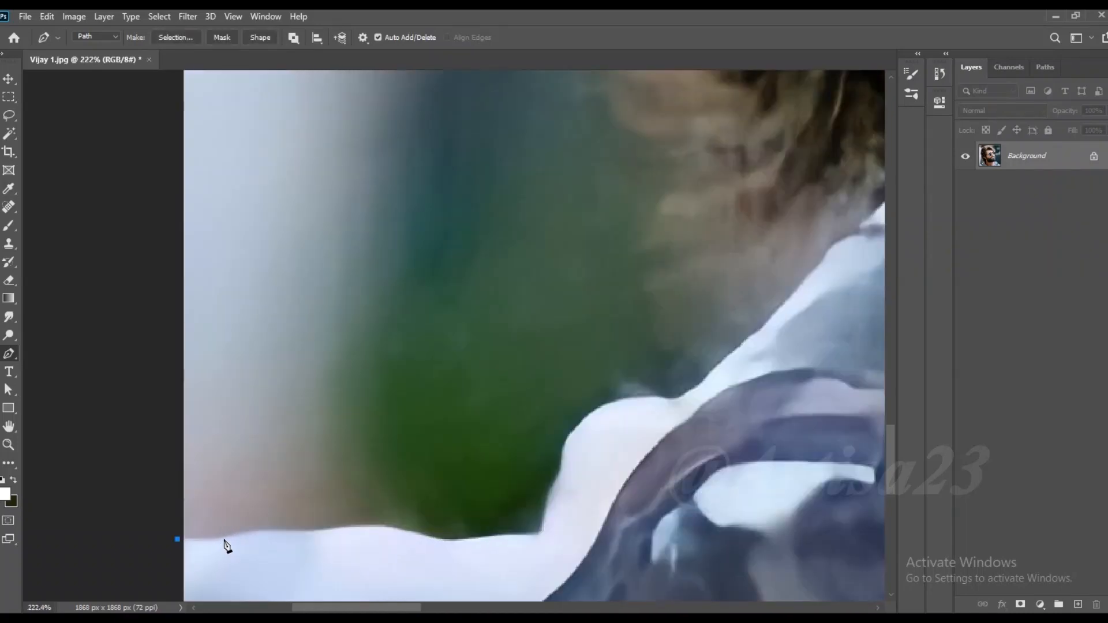
- Trace a Pen path along the upper edge of the shirt's left shoulder and up the raised collar
left_click_drag(381, 526, 414, 529)
scroll(455, 542, "up", 3)
left_click(462, 537)
left_click(528, 534)
left_click(569, 529)
left_click_drag(583, 466, 590, 447)
left_click_drag(633, 371, 650, 358)
left_click_drag(687, 348, 702, 347)
left_click_drag(741, 339, 541, 428)
- Continue the path past the collar tip and zigzag it around the wispy hair strands at the nape
scroll(452, 440, "down", 5)
left_click(536, 383)
left_click_drag(595, 313, 491, 381)
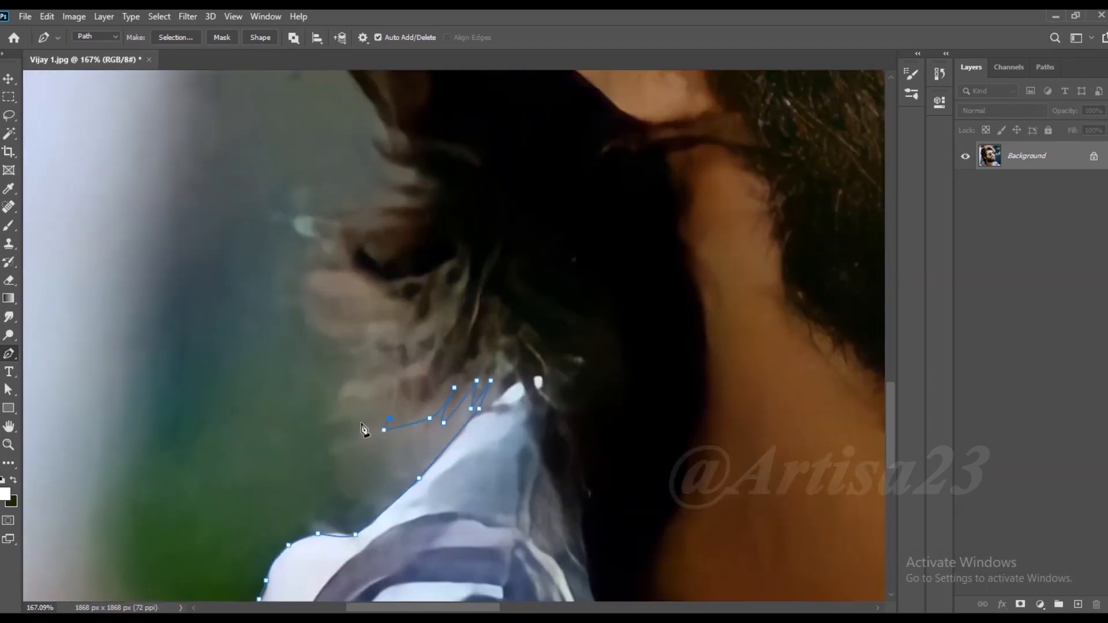
left_click_drag(376, 378, 399, 360)
scroll(393, 374, "down", 2)
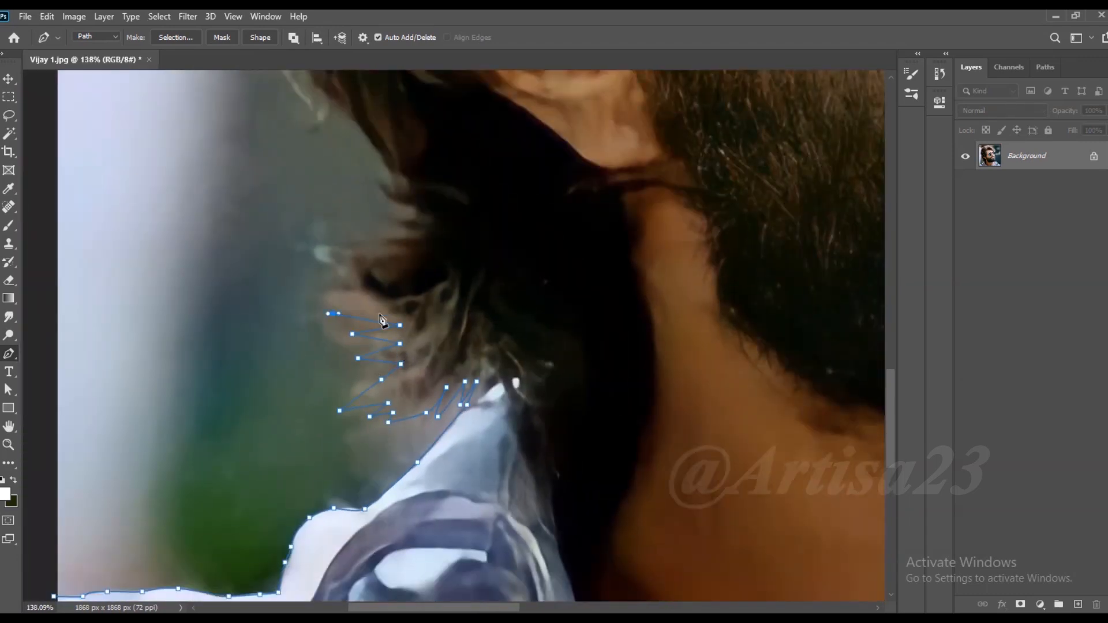
left_click_drag(363, 249, 367, 248)
left_click_drag(392, 235, 402, 353)
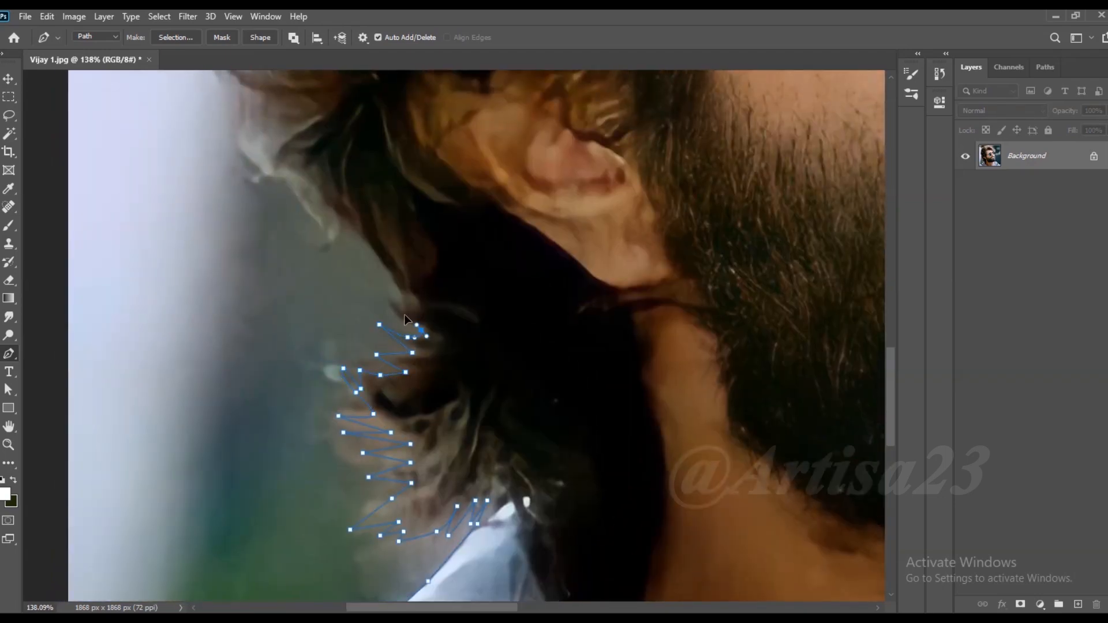
- Extend the path up the hair edge behind the ear, following its loose strands
left_click_drag(359, 235, 345, 224)
left_click_drag(339, 230, 402, 328)
left_click_drag(388, 315, 376, 303)
left_click_drag(375, 303, 427, 415)
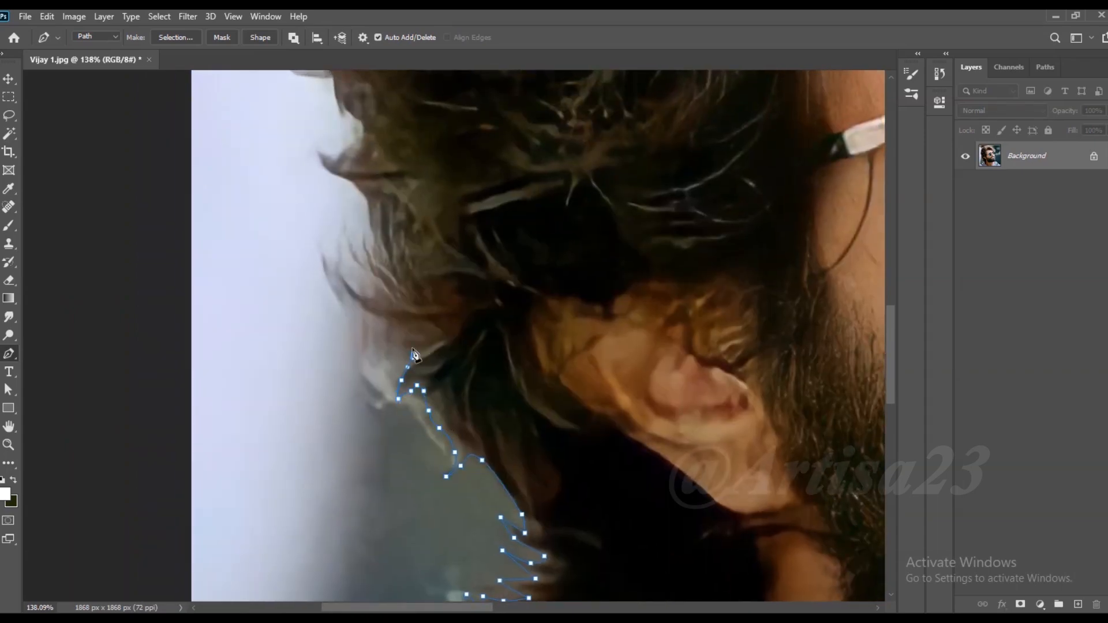
- Trace the pointed hair strands at the back of the head above ear level
left_click(381, 322)
left_click(325, 263)
left_click_drag(358, 310, 356, 270)
left_click(362, 291)
left_click_drag(341, 232, 390, 405)
left_click(378, 241)
left_click_drag(379, 366, 361, 350)
left_click(325, 306)
left_click_drag(345, 336, 350, 313)
left_click_drag(363, 306, 368, 298)
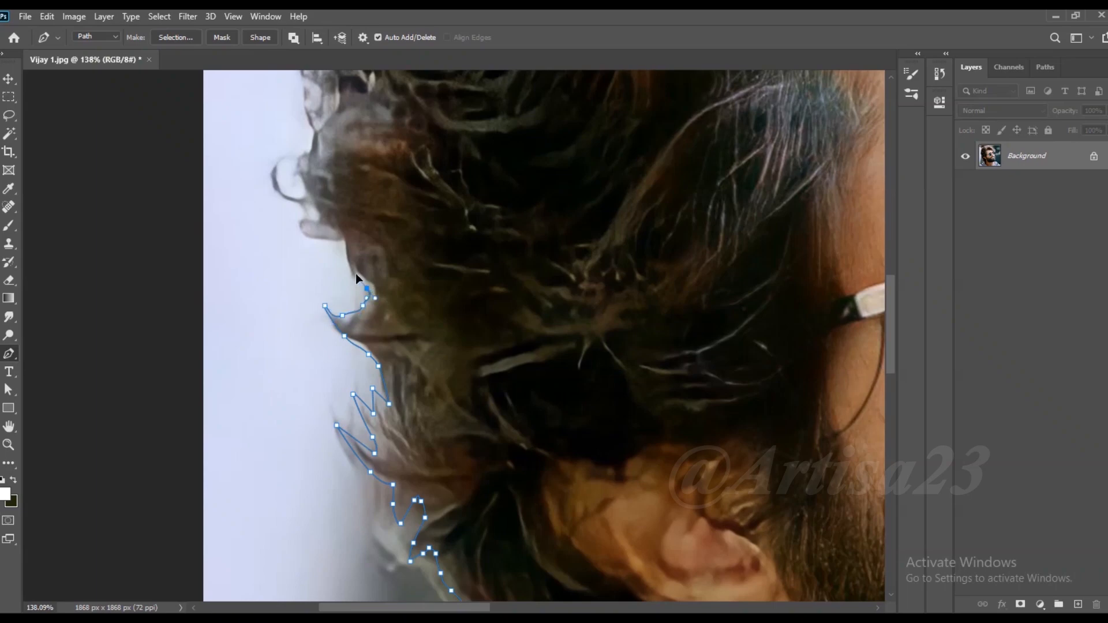
- Continue the path closely around the small looping curls halfway up the back of the head
scroll(286, 177, "up", 4)
left_click_drag(268, 172, 268, 162)
left_click(273, 151)
left_click_drag(279, 188, 287, 199)
left_click(309, 204)
left_click_drag(297, 155, 313, 141)
left_click_drag(329, 118, 328, 247)
left_click(327, 246)
left_click(316, 207)
left_click(317, 214)
left_click(331, 214)
left_click(353, 202)
left_click(345, 182)
left_click(333, 165)
left_click_drag(329, 120, 326, 245)
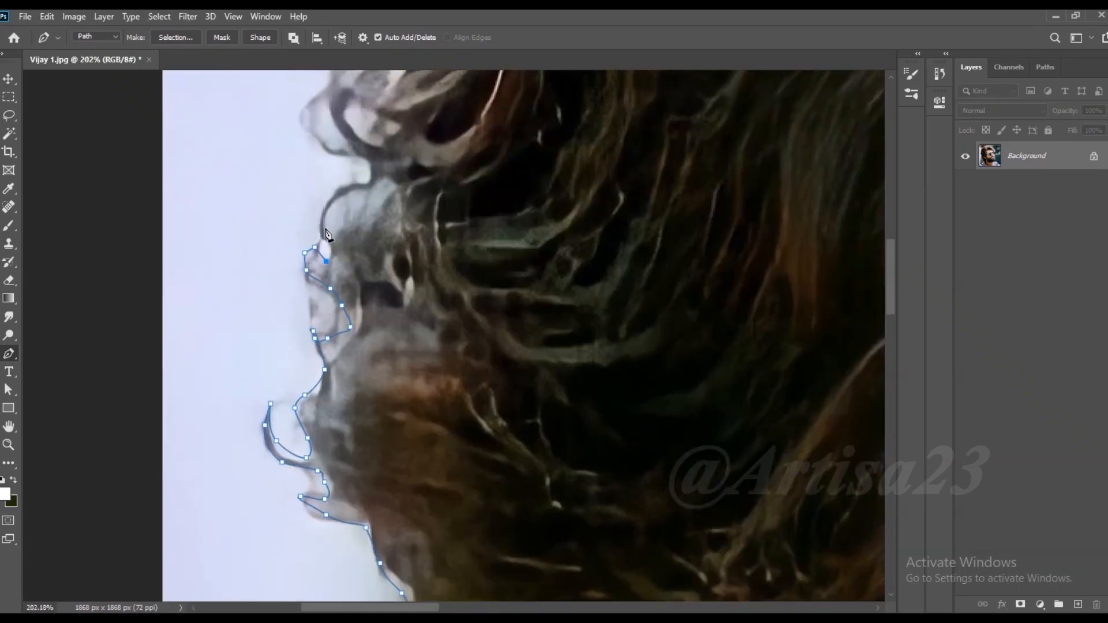
- Trace the upper curls and fine strands at the back of the head, up to the thin upright wisp
left_click(334, 226)
left_click(358, 206)
left_click(369, 198)
left_click(335, 153)
left_click(300, 126)
left_click(340, 143)
left_click(327, 119)
left_click_drag(328, 101, 328, 222)
left_click(330, 209)
left_click(332, 175)
left_click_drag(372, 143, 427, 152)
left_click(394, 164)
left_click(414, 155)
left_click(391, 188)
left_click(382, 215)
left_click(404, 187)
left_click_drag(386, 102, 364, 254)
left_click(362, 206)
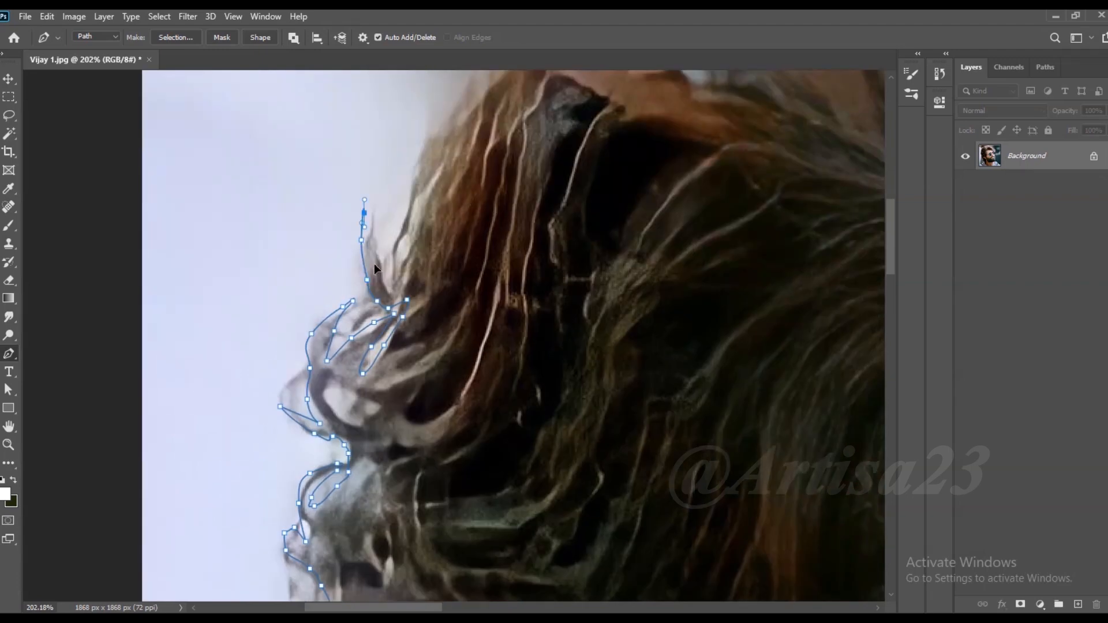
- Extend the path from the upright wisp over the crown and along the flyaway hairs on top
left_click(386, 276)
left_click(399, 217)
left_click_drag(423, 139, 435, 124)
left_click_drag(435, 124, 302, 317)
scroll(347, 247, "down", 3)
left_click_drag(345, 250, 304, 273)
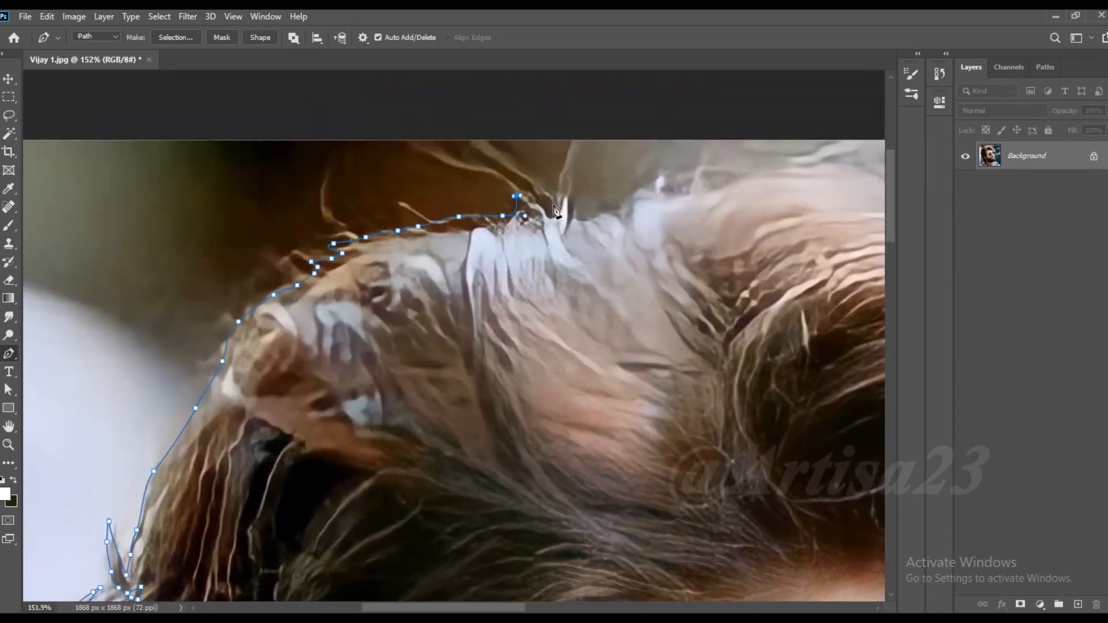
left_click_drag(752, 183, 388, 243)
scroll(375, 250, "down", 3)
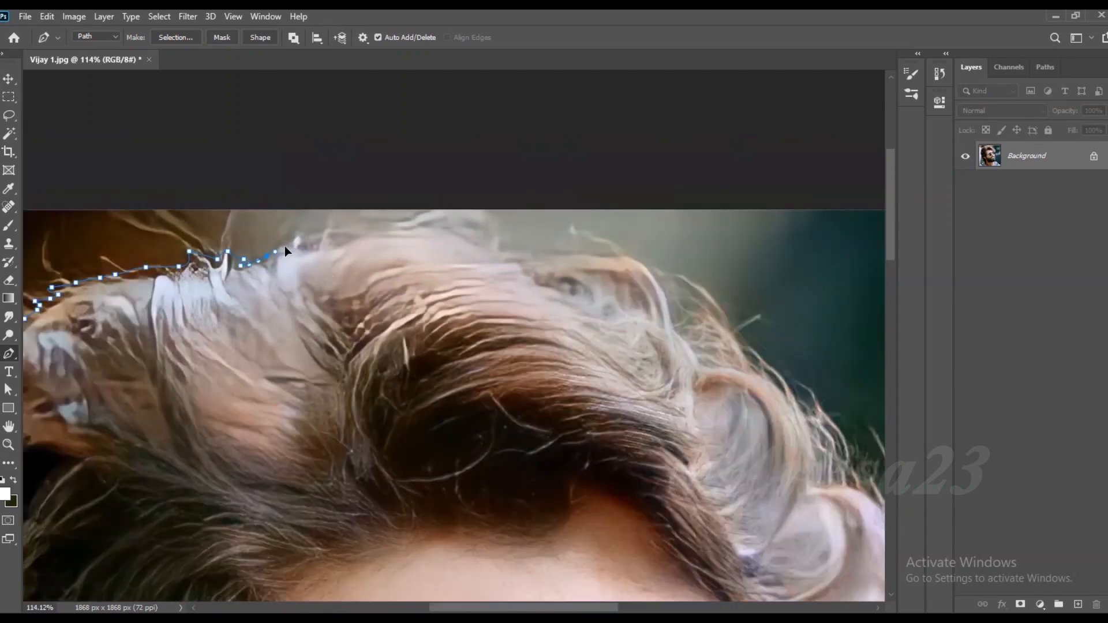
- Trace the top outline of the hair and down its front curls toward the forehead
left_click(367, 230)
left_click(405, 221)
left_click(463, 223)
left_click(516, 243)
left_click(563, 251)
left_click(603, 253)
left_click(630, 256)
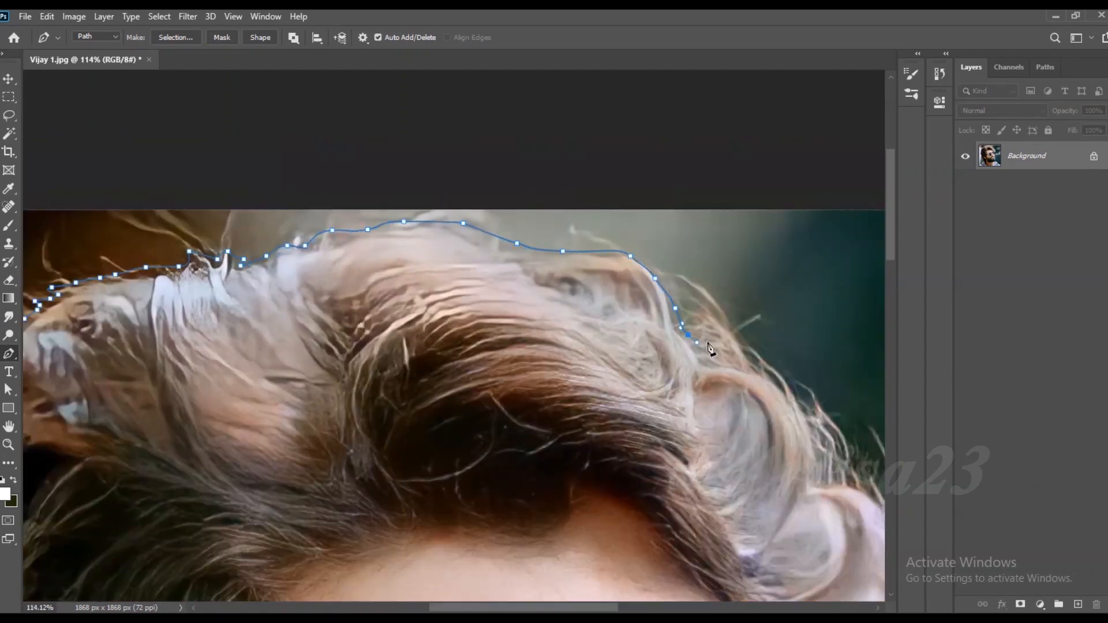
left_click_drag(789, 386, 796, 392)
left_click_drag(808, 415, 811, 427)
left_click_drag(817, 467, 656, 313)
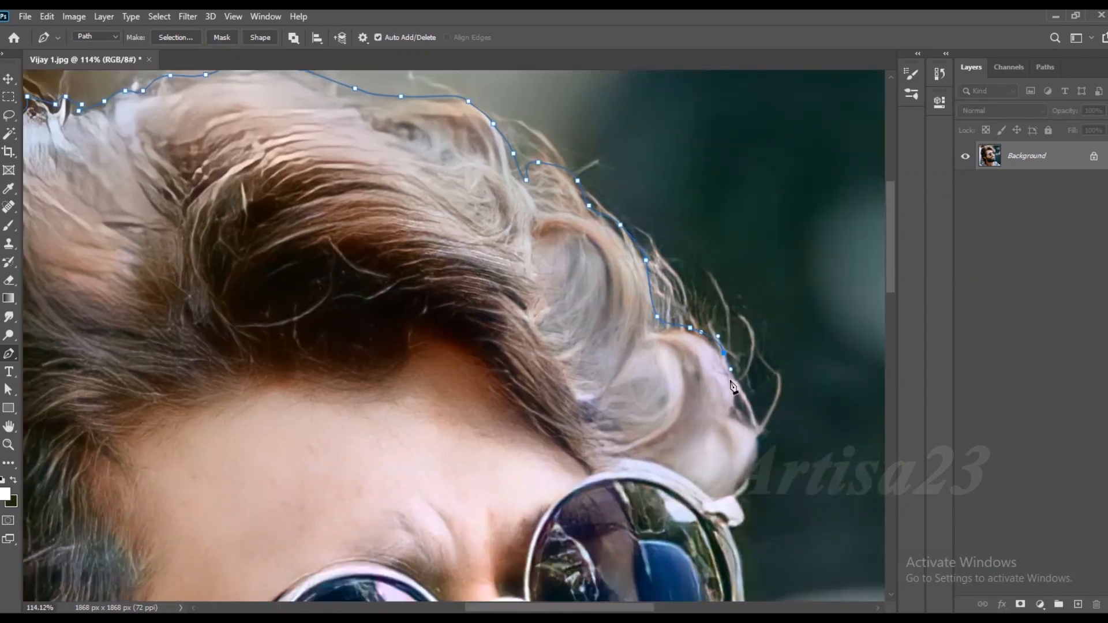
- Continue the path around the lowest front curl and down the outer rim of the sunglasses
scroll(744, 509, "up", 5)
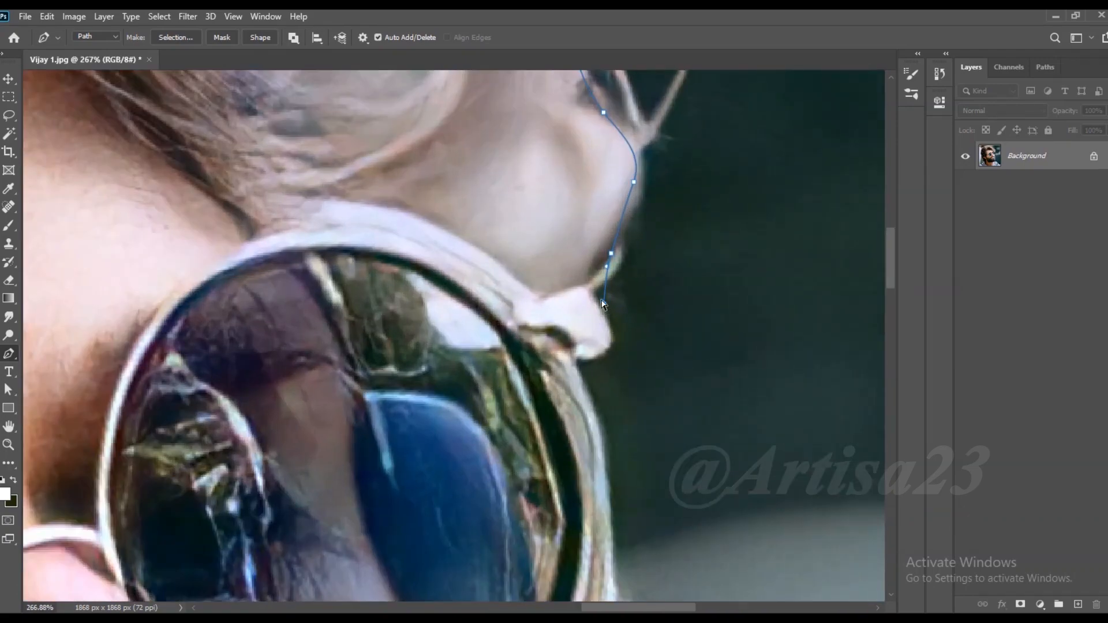
left_click_drag(605, 442, 611, 481)
left_click_drag(612, 484, 564, 111)
scroll(559, 291, "down", 5)
scroll(559, 277, "up", 2)
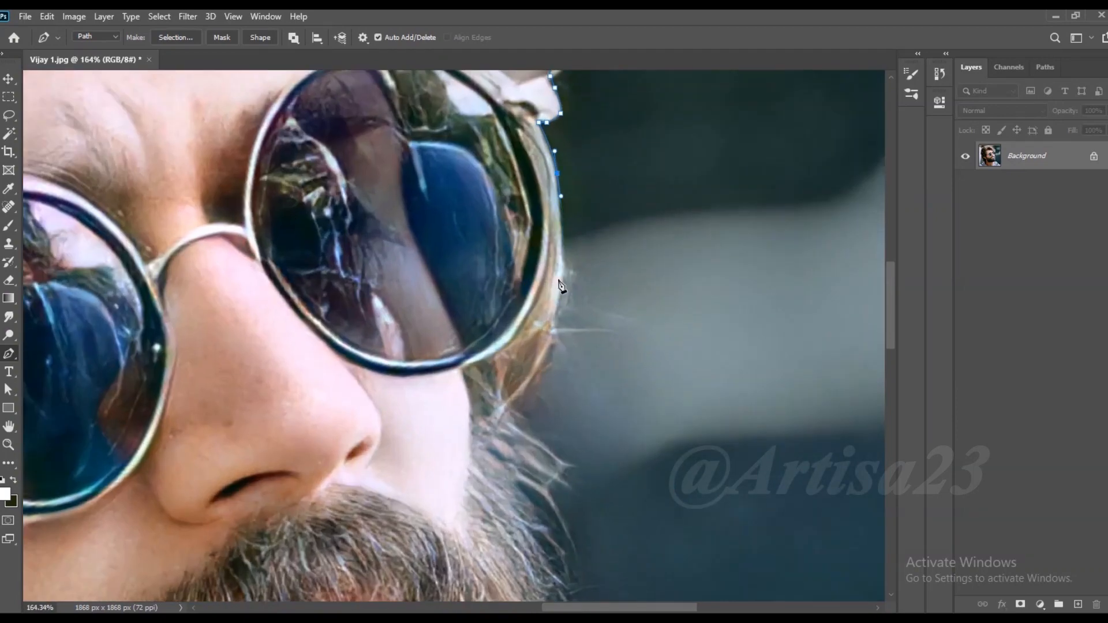
left_click_drag(551, 323, 537, 345)
- Trace the bristly beard edge from below the sunglasses down the cheek, including its protruding hairs
left_click_drag(562, 520, 502, 353)
left_click(535, 493)
left_click(496, 334)
left_click(500, 362)
left_click(513, 391)
left_click(500, 385)
left_click_drag(506, 402, 508, 412)
left_click(544, 470)
left_click(517, 458)
left_click(529, 488)
left_click_drag(533, 507, 526, 280)
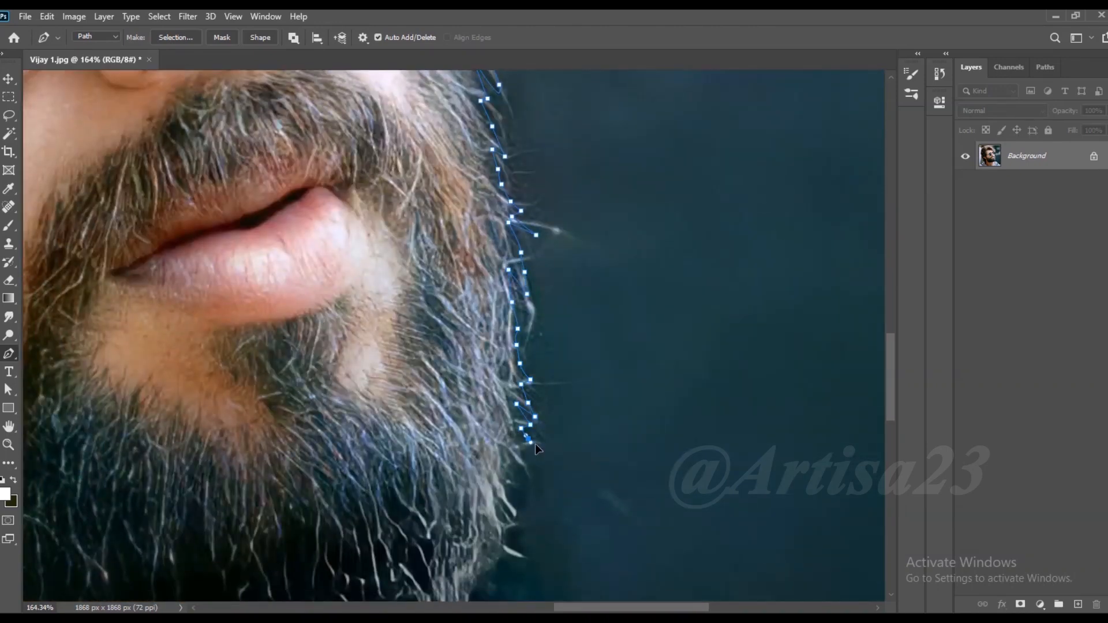
- Continue the path down the front of the chin beard to the point where it meets the shirt collar
left_click(531, 479)
left_click(519, 466)
left_click_drag(527, 563, 581, 379)
left_click(549, 374)
left_click(538, 394)
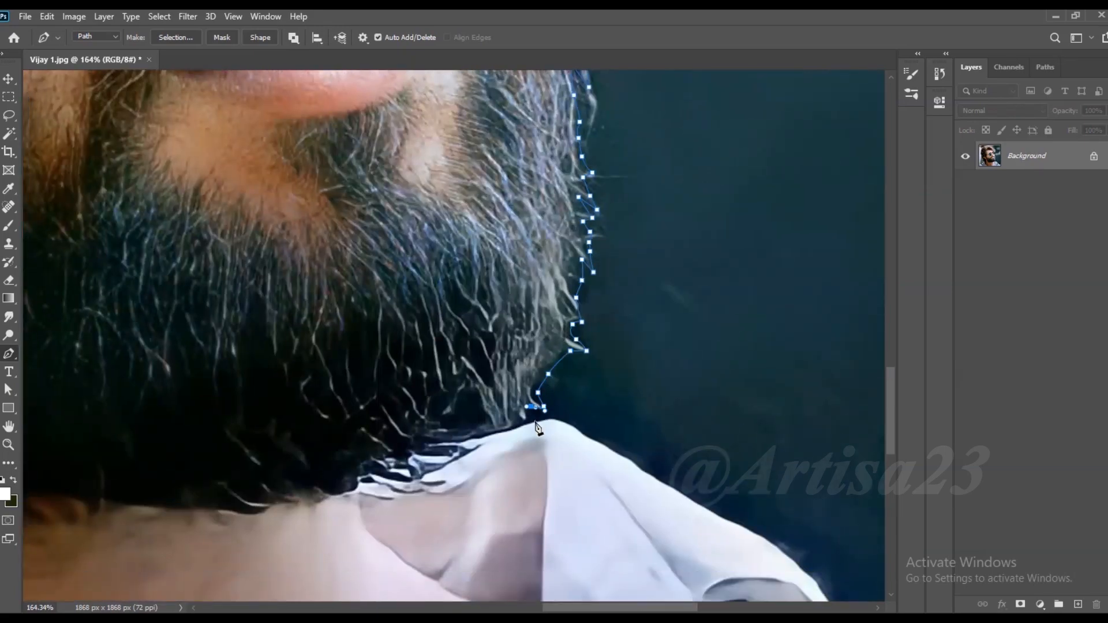
scroll(536, 428, "up", 3)
- Trace the sloping outer edge of the white collar from below the beard down to the shoulder
left_click(555, 418)
left_click_drag(604, 428, 620, 438)
left_click_drag(692, 484, 702, 489)
left_click_drag(748, 510, 422, 332)
scroll(428, 317, "up", 4)
left_click_drag(449, 342, 456, 346)
left_click(581, 427)
left_click_drag(655, 467, 692, 483)
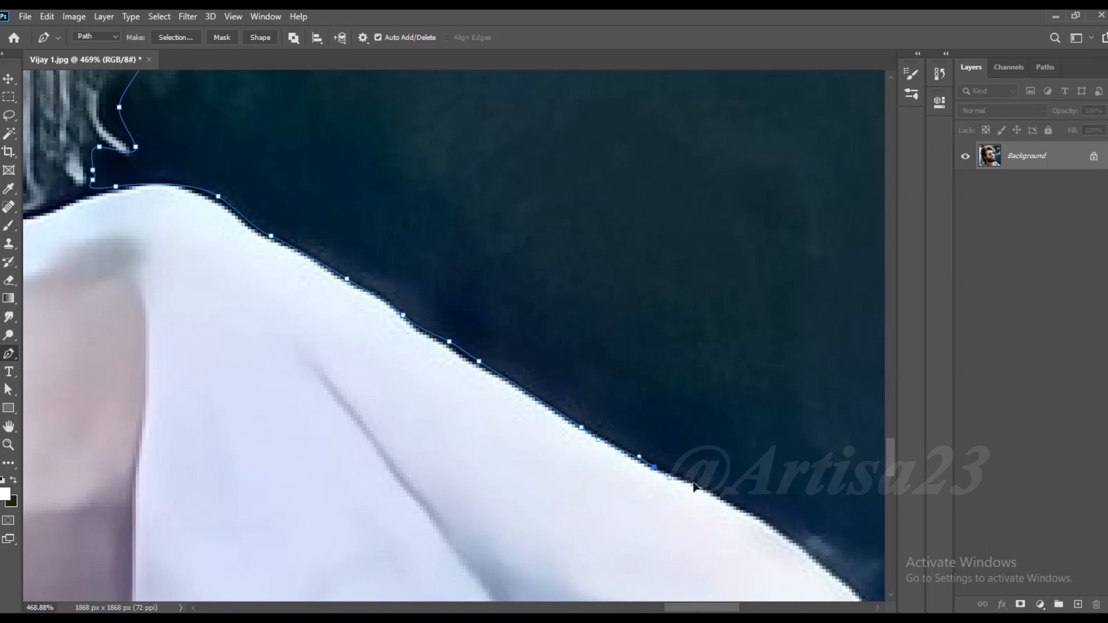
left_click_drag(744, 510, 411, 389)
left_click_drag(409, 388, 427, 399)
left_click_drag(482, 436, 495, 448)
left_click_drag(592, 544, 609, 574)
left_click_drag(610, 573, 454, 385)
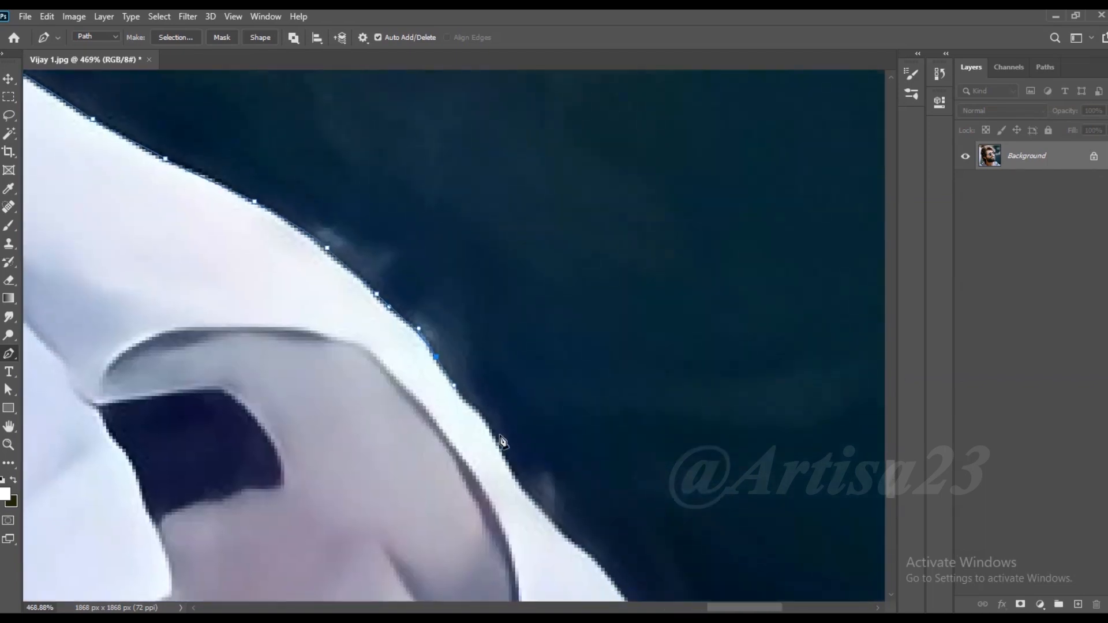
- Extend the path along the remaining shoulder edge out past the photo's right border
left_click_drag(499, 446, 508, 459)
left_click_drag(545, 512, 478, 288)
left_click(545, 513, "alt")
left_click_drag(519, 339, 536, 358)
left_click_drag(618, 448, 627, 453)
left_click_drag(680, 461, 754, 476)
left_click_drag(799, 496, 557, 391)
left_click_drag(609, 379, 628, 373)
left_click(683, 357)
scroll(682, 357, "down", 15)
- Route the path outside the photo beneath the shirt and close it at its starting anchor
left_click_drag(629, 518, 626, 529)
left_click_drag(511, 537, 363, 520)
left_click_drag(328, 499, 325, 488)
left_click_drag(317, 470, 318, 458)
left_click(326, 436)
scroll(445, 296, "up", 4)
- Convert the path to an anti-aliased selection with a 0.3 pixel feather and copy the man to a new layer
right_click(444, 296)
left_click(480, 359)
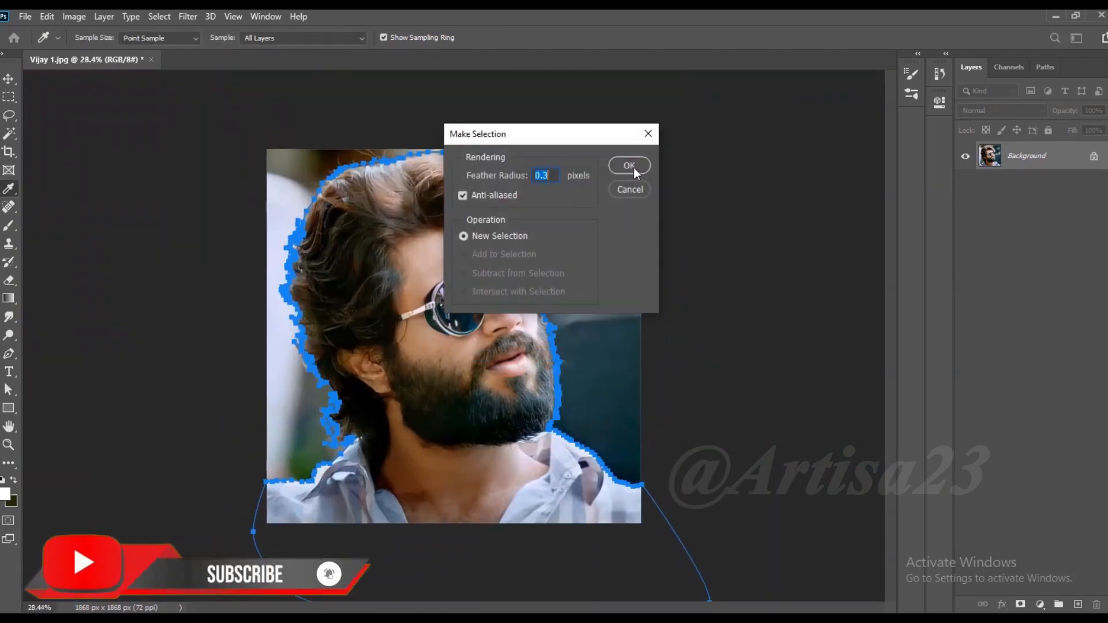
left_click(633, 167)
key("ctrl+j")
- Unlock the Background layer and expand the canvas with the Crop tool to 3150 x 2029 px
scroll(637, 199, "down", 2)
key("c")
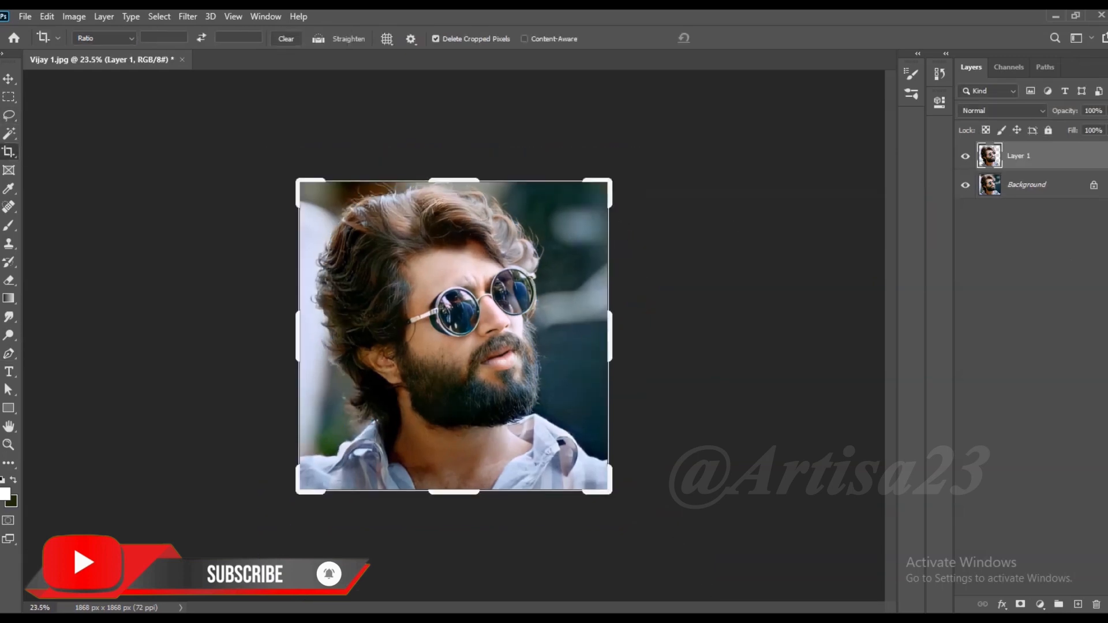
left_click(1094, 185)
left_click(1063, 161)
left_click_drag(610, 336, 691, 332)
left_click_drag(453, 181, 453, 167)
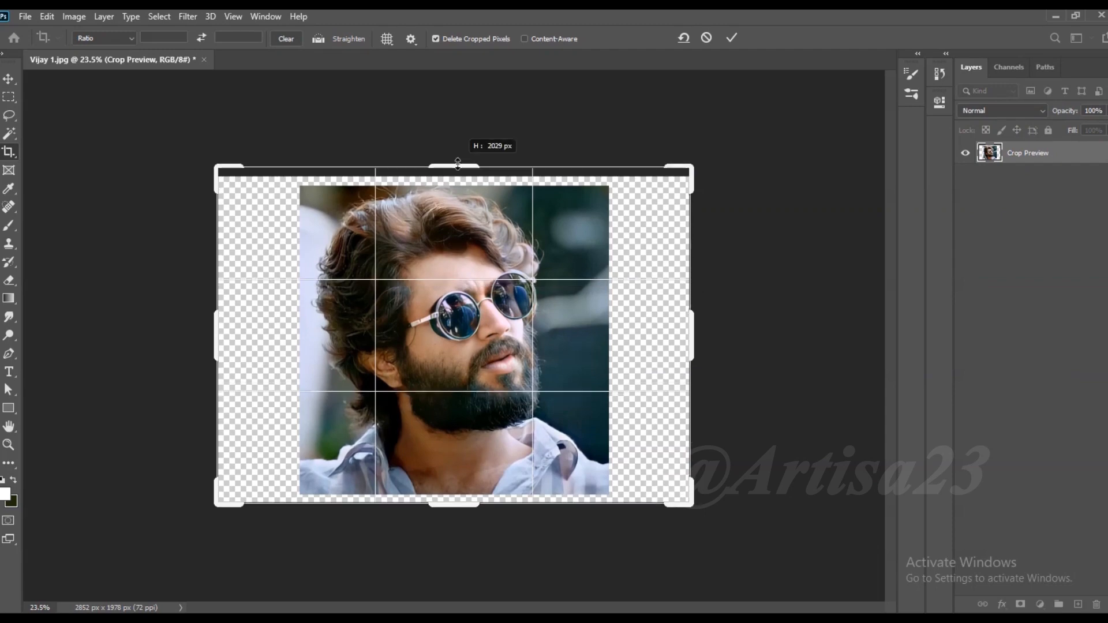
left_click_drag(695, 363, 718, 347)
key("Return")
- Add a new layer directly above Layer 0 and fill it with the grey-blue colour #798990 sampled from the shirt
left_click(1029, 176)
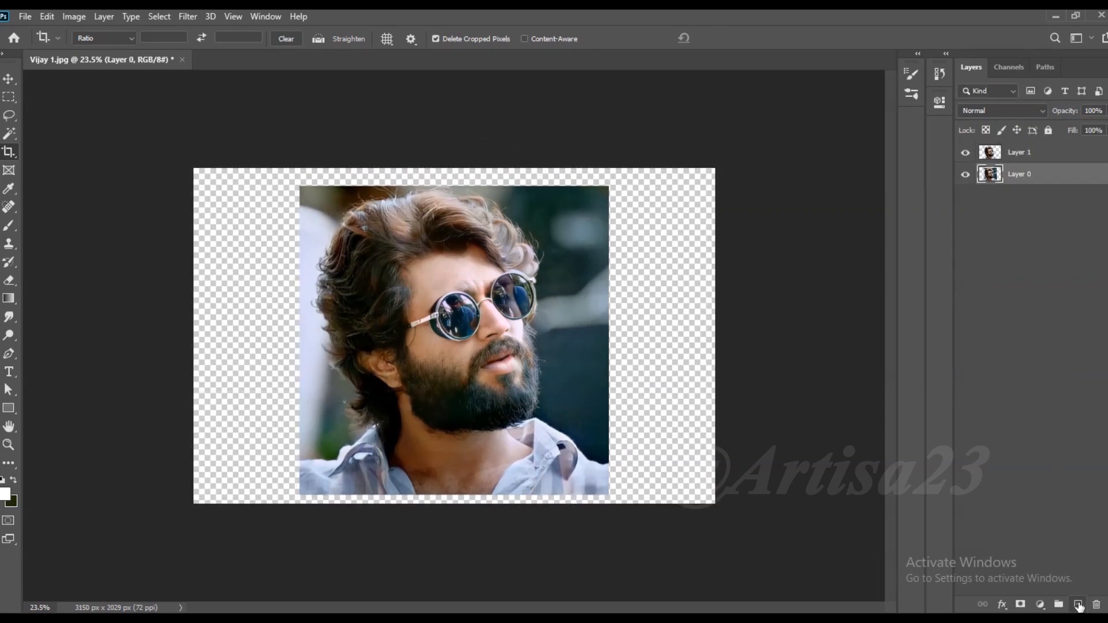
left_click(1077, 604)
left_click(3, 497)
left_click(317, 433)
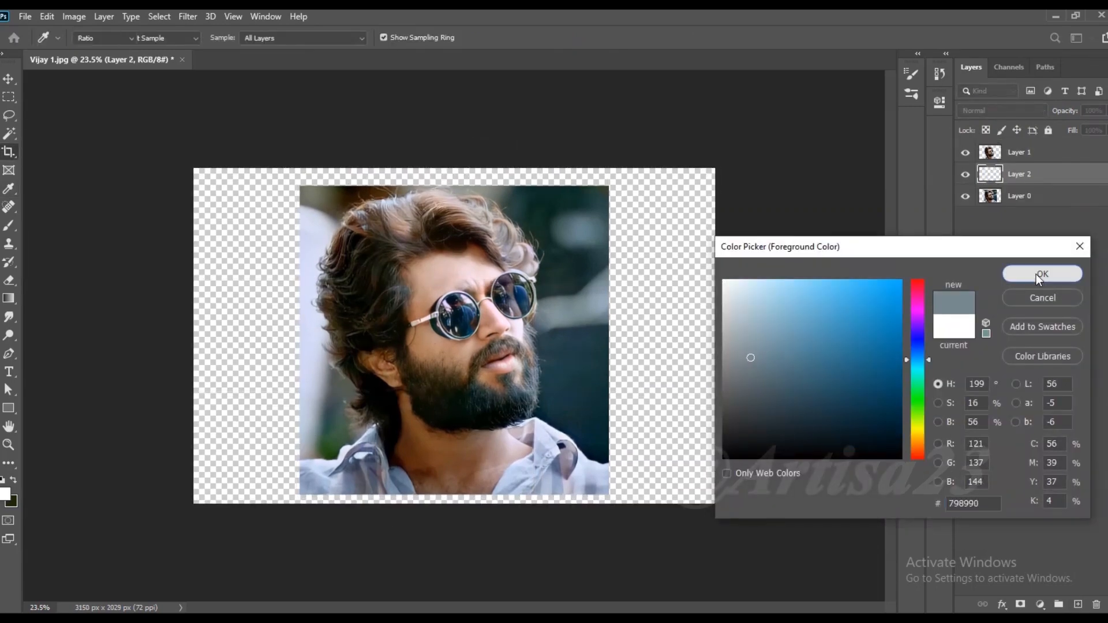
left_click(1043, 273)
key("alt+BackSpace")
- Widen the canvas to 3320 px and refill the background layer so the colour covers the added side strips
left_click_drag(722, 327, 729, 322)
key("Return")
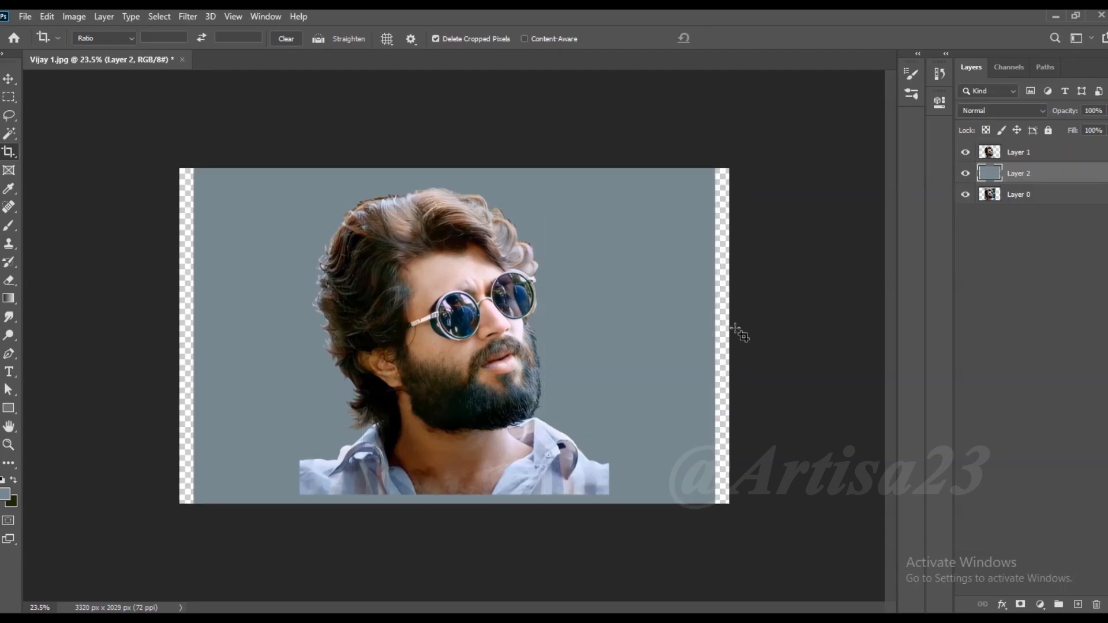
key("alt+BackSpace")
- Duplicate the cut-out Layer 1 and place the copy directly beneath the original
left_click(8, 79)
left_click_drag(1007, 153, 1005, 176)
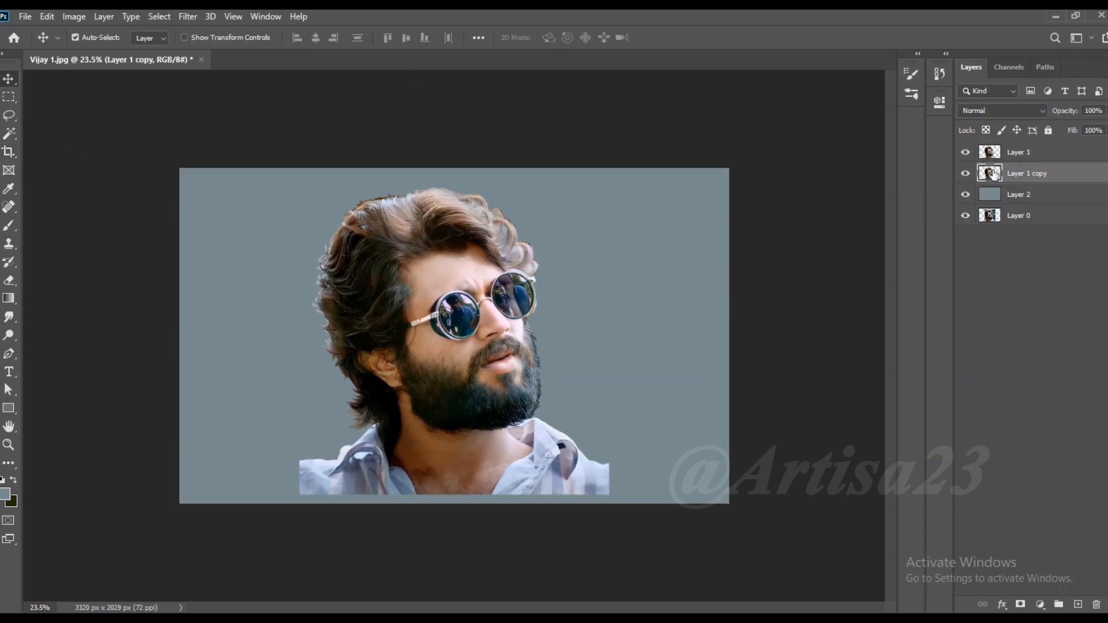
- Hide Layer 1 copy and apply Levels to Layer 1 with input black at 6 and input white at 247
left_click(965, 173)
left_click(1010, 153)
scroll(465, 333, "up", 5)
left_click(74, 16)
mouse_move(93, 48)
left_click(231, 63)
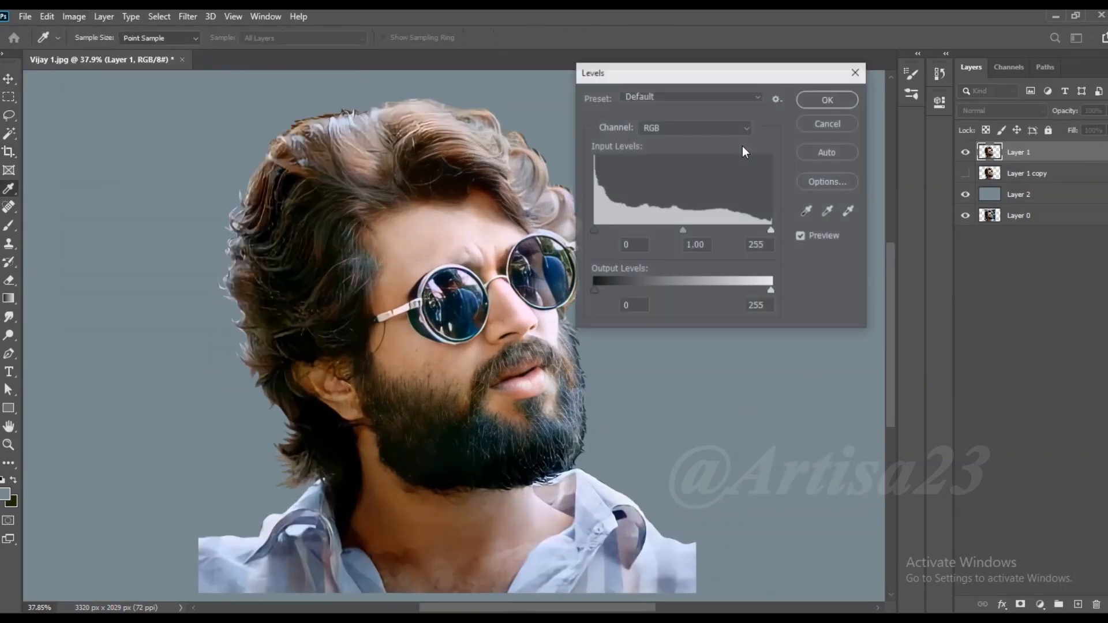
left_click_drag(775, 223, 768, 222)
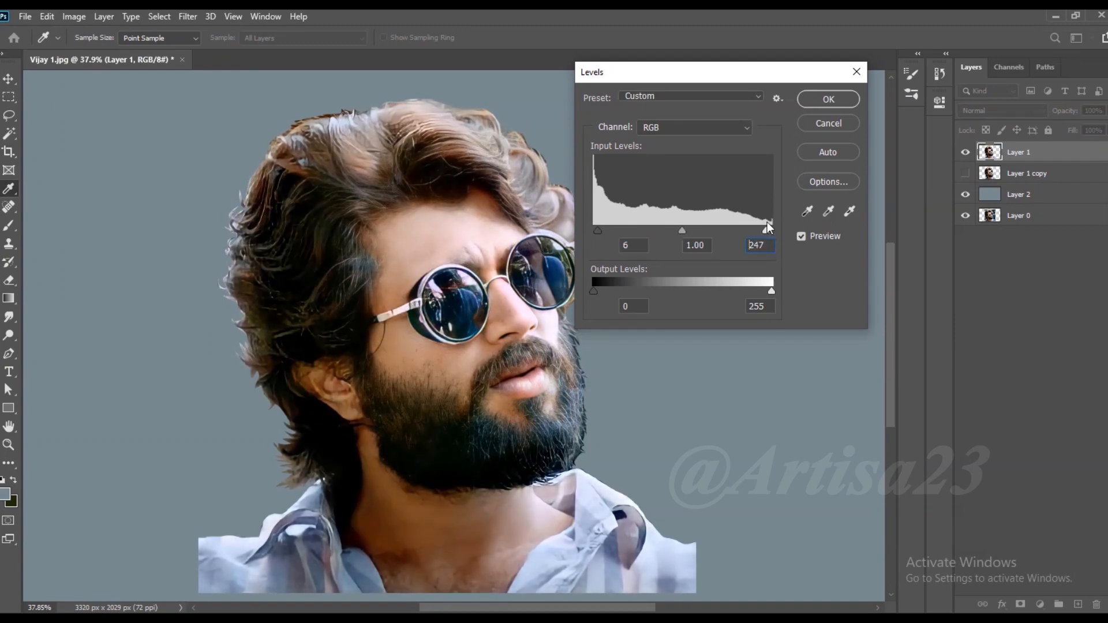
left_click(837, 102)
- Apply Color Balance to Layer 1 with the midtones' Cyan–Red level at +16
scroll(601, 173, "down", 2)
scroll(513, 337, "up", 3)
left_click(74, 16)
mouse_move(95, 57)
left_click(242, 136)
left_click_drag(874, 443, 892, 443)
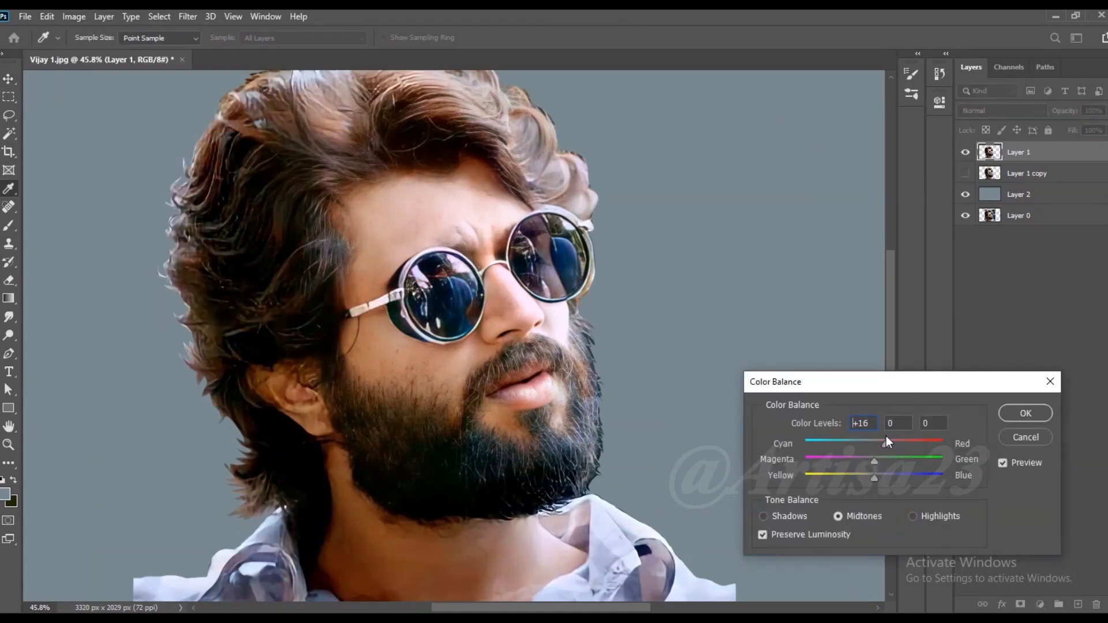
key("Return")
scroll(545, 308, "down", 2)
scroll(548, 381, "up", 3)
- Duplicate Layer 1 and save the document in Photoshop format as Vijay-01
left_click_drag(1019, 152, 1019, 164)
scroll(602, 217, "down", 1)
key("ctrl+shift+s")
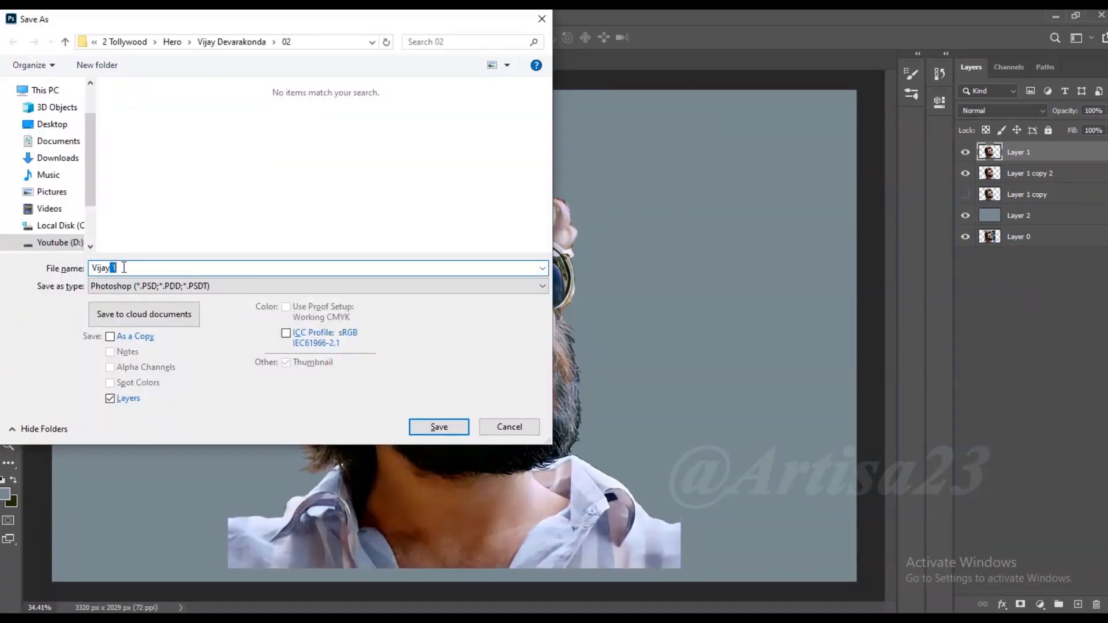
type("Vijay-01")
left_click(439, 426)
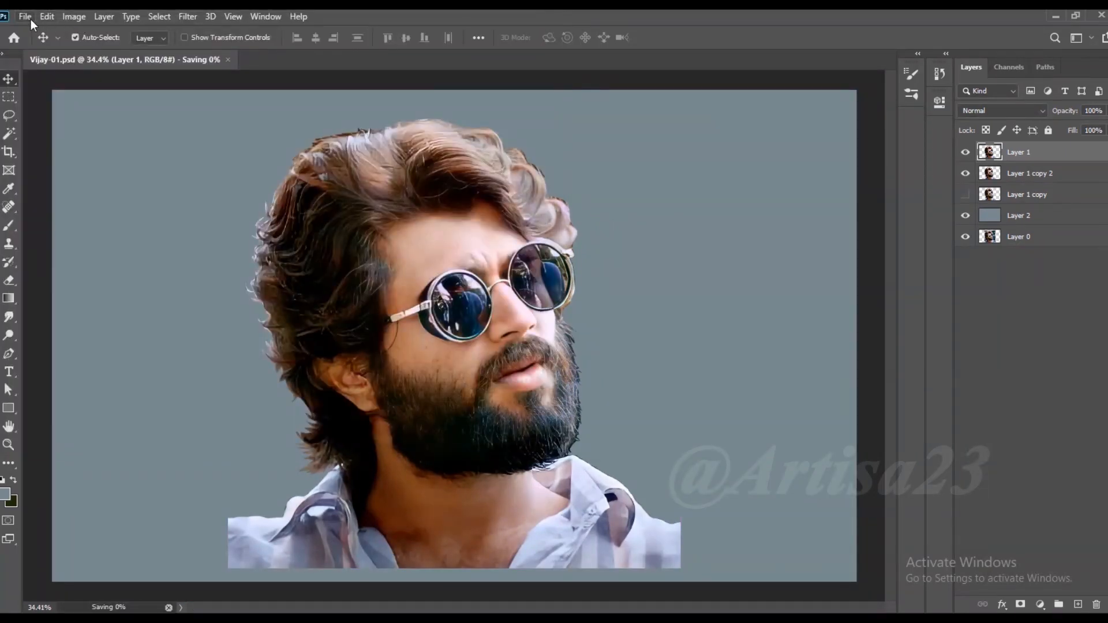
scroll(401, 279, "down", 3)
scroll(434, 269, "up", 4)
scroll(458, 334, "down", 2)
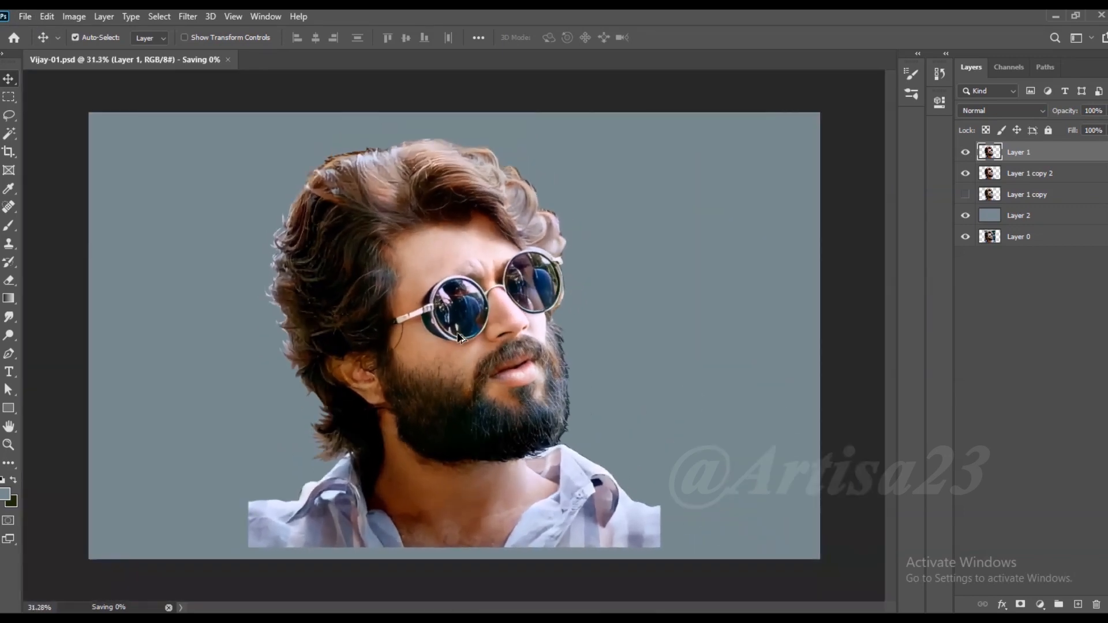
scroll(569, 333, "up", 4)
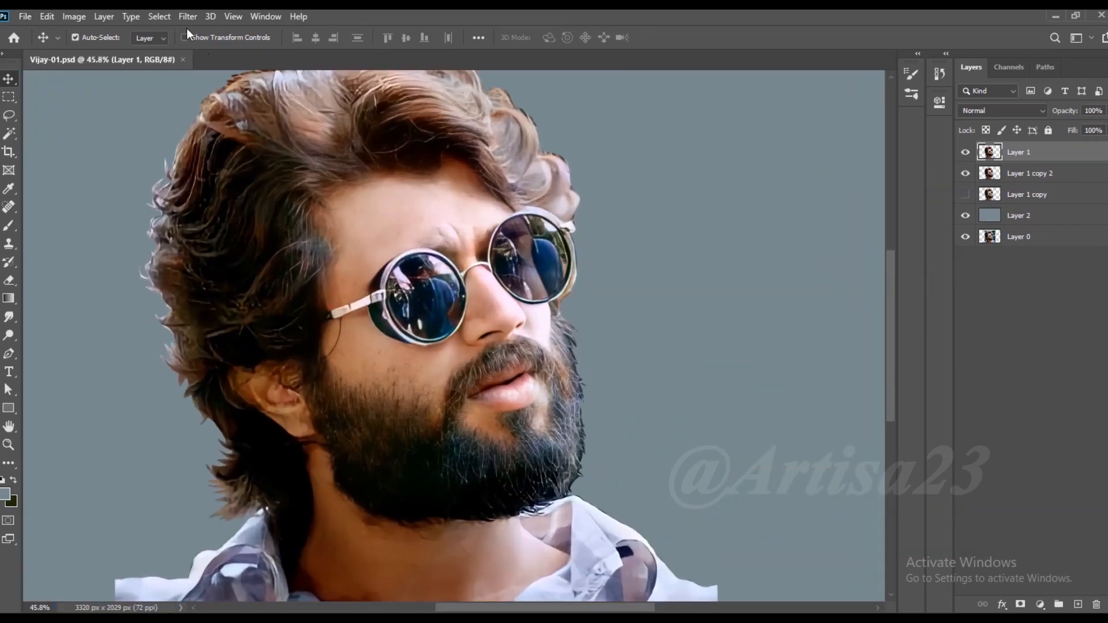
left_click(188, 17)
key("Escape")
- Sharpen Layer 1 with Unsharp Mask at amount 75%, radius 7.7 pixels and threshold 0
left_click(965, 152)
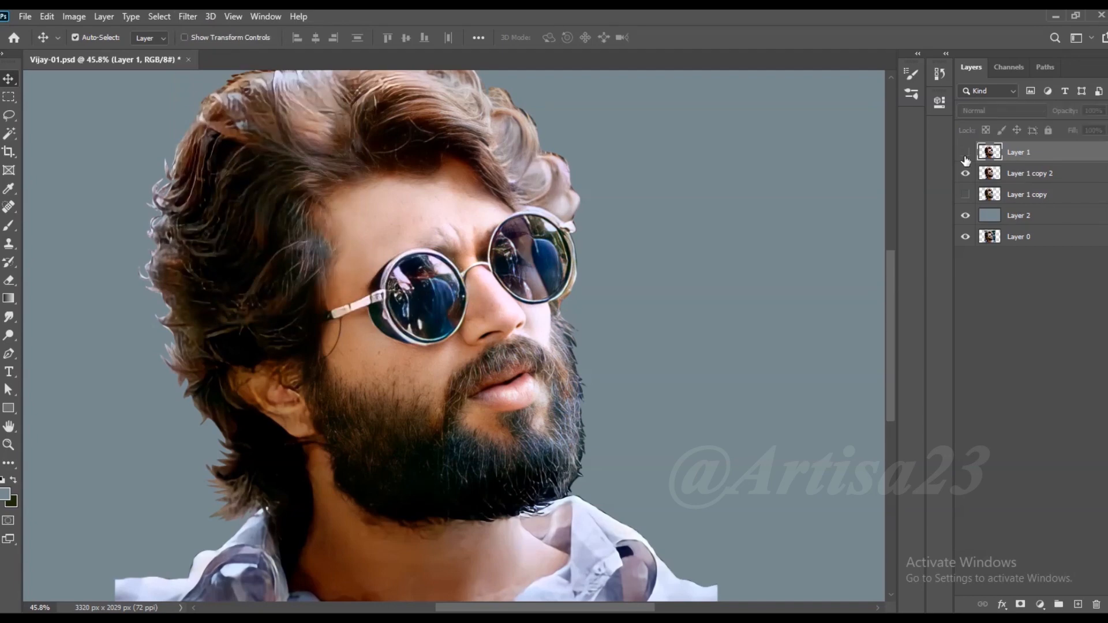
left_click(188, 16)
mouse_move(230, 255)
left_click(396, 319)
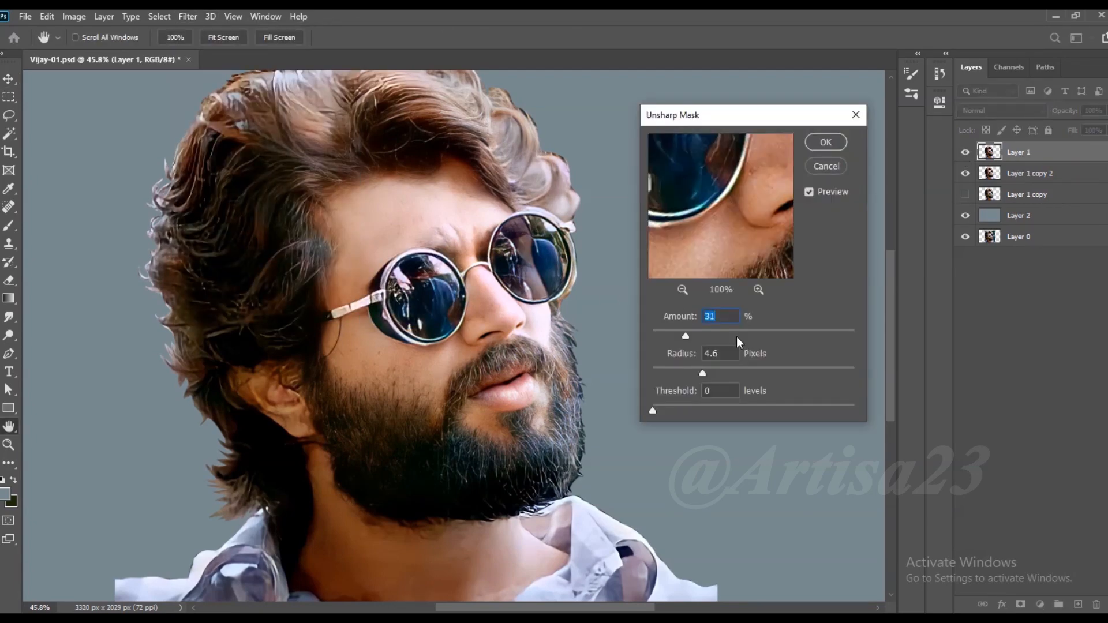
left_click_drag(735, 337, 733, 338)
left_click(721, 373)
left_click(733, 337)
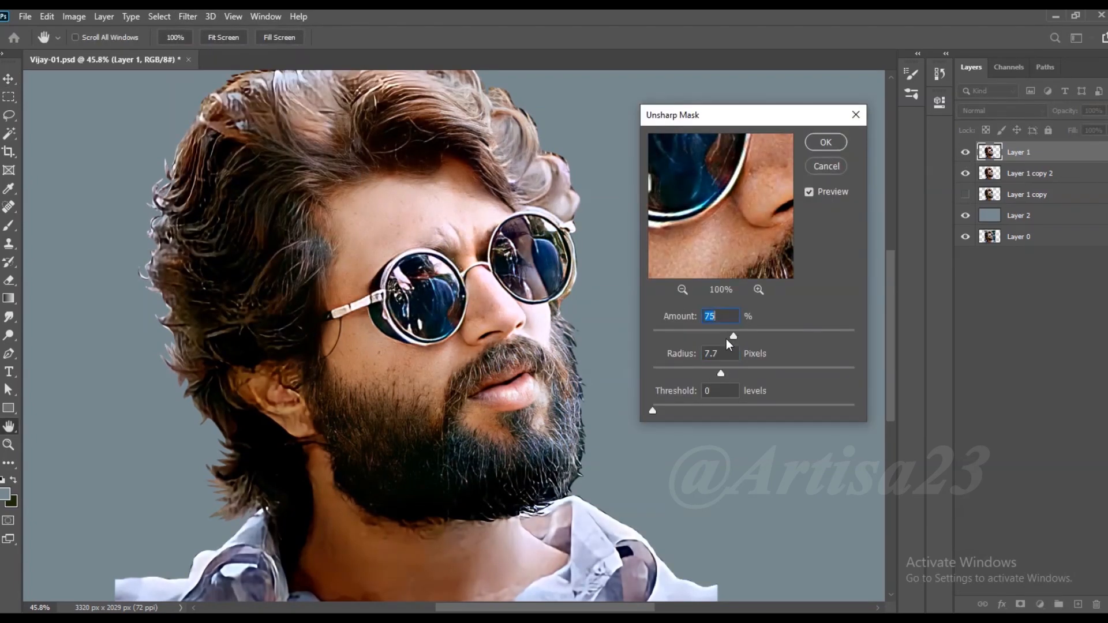
left_click(830, 149)
- Compare Layer 1 with the copy beneath it by toggling its visibility, and hide Layer 1 copy 2
scroll(490, 327, "up", 6)
left_click(965, 152)
left_click(965, 153)
left_click(965, 173)
scroll(555, 321, "down", 6)
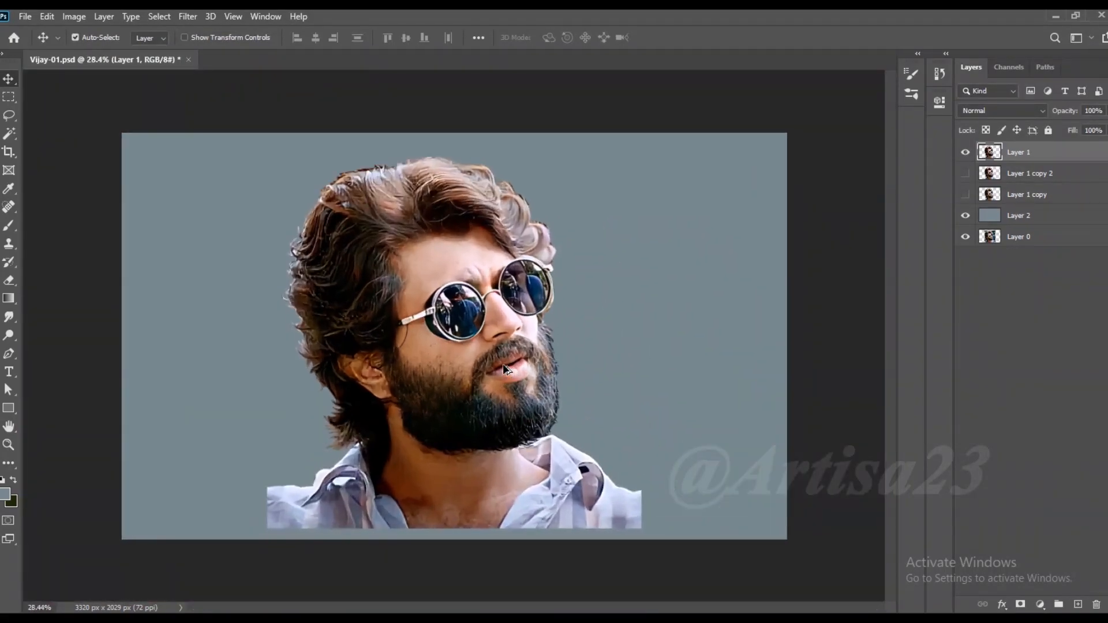
scroll(507, 362, "up", 1)
- Save the sharpened document again under the file name Vijay-01
left_click(25, 17)
left_click(47, 188)
left_click(126, 270)
type("ay-01")
key("Return")
left_click(25, 16)
left_click(53, 187)
left_click(140, 105)
key("Return")
- Activate the Smudge tool at 52% strength and choose a 65 px brush preset for the skin
scroll(473, 238, "up", 9)
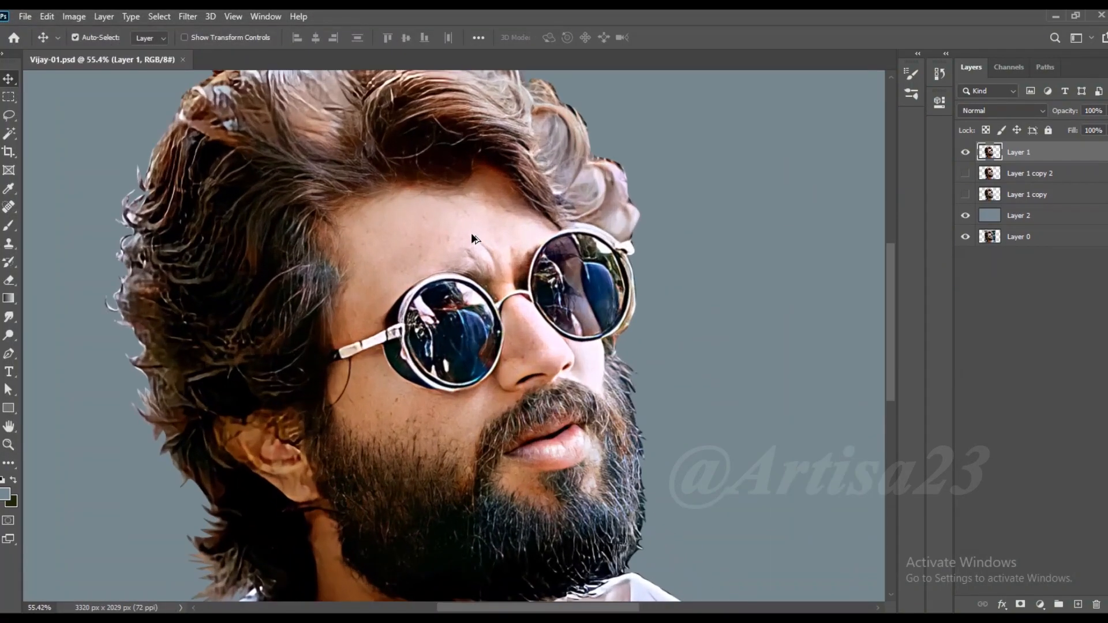
left_click(9, 318)
scroll(416, 225, "up", 8)
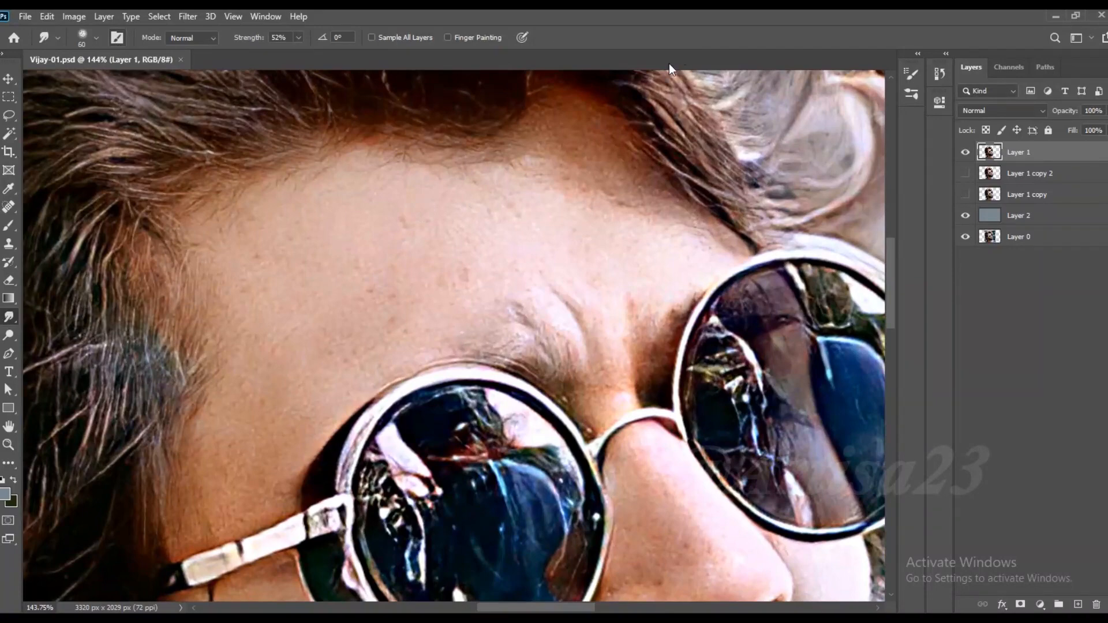
key("F5")
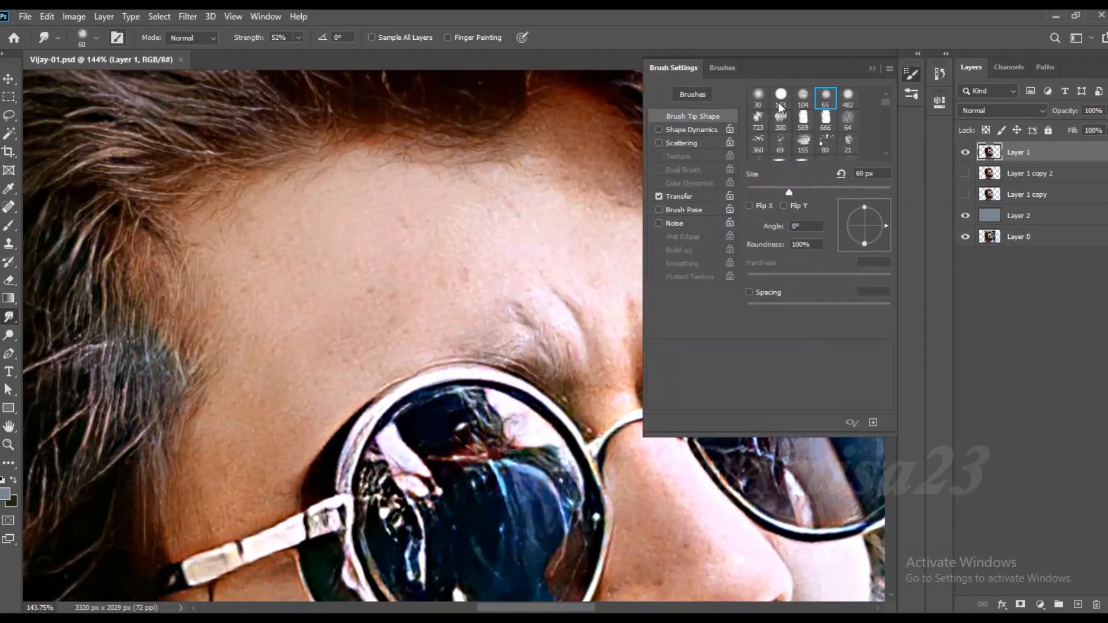
left_click(724, 68)
left_click(798, 310)
left_click(874, 69)
scroll(450, 226, "up", 3)
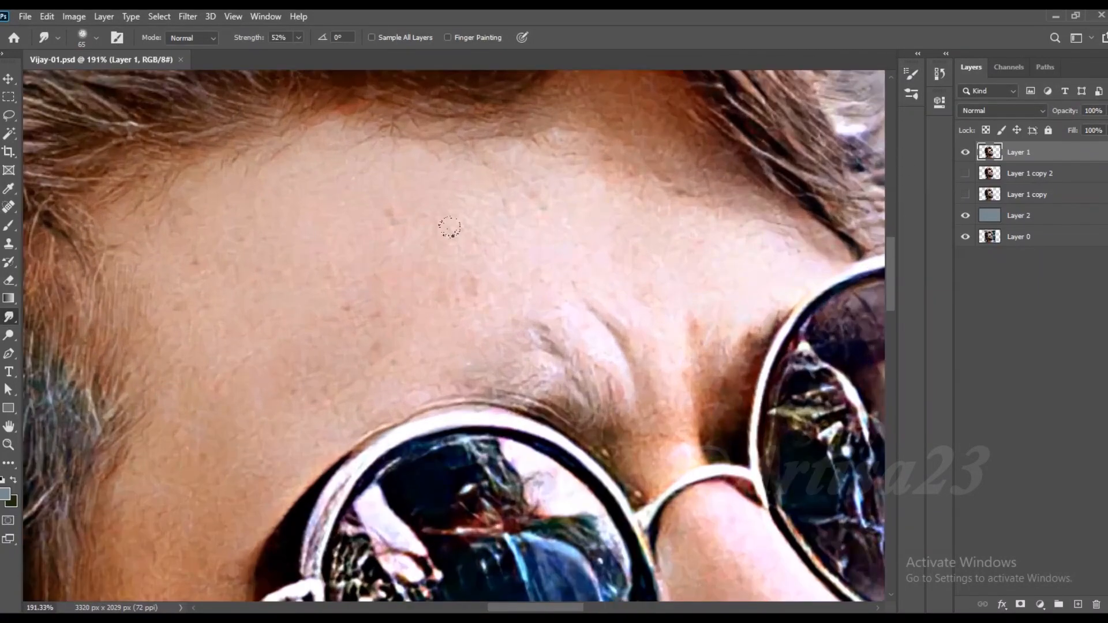
- Smudge the centre and upper forehead skin smooth on Layer 1, varying the brush size
mouse_move(478, 223)
left_mouse_down()
mouse_move(551, 216)
mouse_move(583, 185)
mouse_move(711, 195)
mouse_move(613, 269)
mouse_move(556, 274)
mouse_move(579, 327)
mouse_move(542, 345)
mouse_move(586, 334)
mouse_move(651, 361)
mouse_move(681, 318)
left_mouse_up()
key("bracketleft")
key("bracketright")
key("bracketright")
mouse_move(611, 187)
left_mouse_down()
mouse_move(716, 233)
mouse_move(703, 202)
mouse_move(539, 132)
mouse_move(405, 122)
left_mouse_up()
mouse_move(473, 230)
left_mouse_down()
mouse_move(399, 198)
mouse_move(306, 133)
mouse_move(199, 173)
left_mouse_up()
key("bracketleft")
key("bracketleft")
key("bracketleft")
left_click_drag(294, 293, 487, 283)
key("bracketleft")
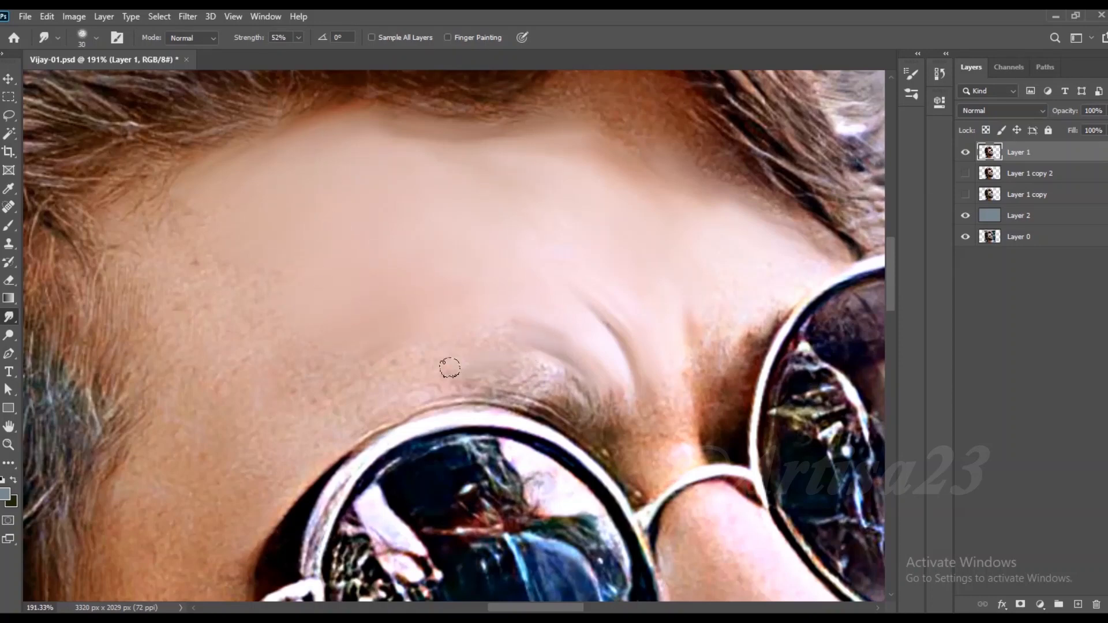
- Smooth the remaining forehead skin along the temple and hairline and above the left lens with smudge strokes
left_click_drag(339, 396, 301, 411)
left_click_drag(196, 271, 154, 173)
mouse_move(147, 305)
left_mouse_down()
mouse_move(190, 416)
mouse_move(231, 453)
left_mouse_up()
left_click_drag(356, 245, 408, 166)
scroll(408, 166, "down", 1)
key("bracketright")
key("bracketright")
mouse_move(297, 422)
left_mouse_down()
mouse_move(220, 421)
mouse_move(261, 378)
mouse_move(308, 365)
left_mouse_up()
key("bracketleft")
key("bracketleft")
key("bracketleft")
left_click_drag(272, 411, 226, 438)
scroll(283, 223, "down", 2)
scroll(278, 248, "up", 1)
scroll(268, 191, "down", 5)
scroll(306, 161, "up", 4)
scroll(290, 152, "up", 2)
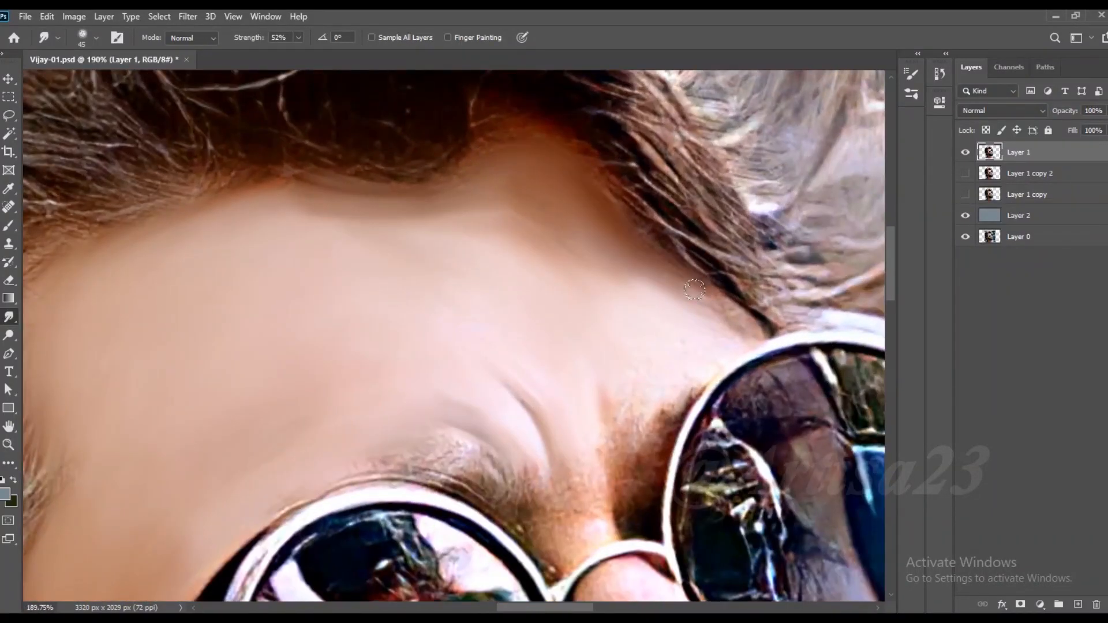
- Smooth the skin above the right lens and around the frown line between the brows
scroll(633, 325, "up", 1)
left_click_drag(599, 343, 628, 321)
key("bracketleft")
mouse_move(581, 372)
left_mouse_down()
mouse_move(556, 428)
mouse_move(519, 411)
mouse_move(462, 337)
mouse_move(456, 293)
left_mouse_up()
mouse_move(612, 379)
left_mouse_down()
mouse_move(596, 391)
mouse_move(599, 454)
mouse_move(660, 354)
mouse_move(641, 373)
left_mouse_up()
key("bracketright")
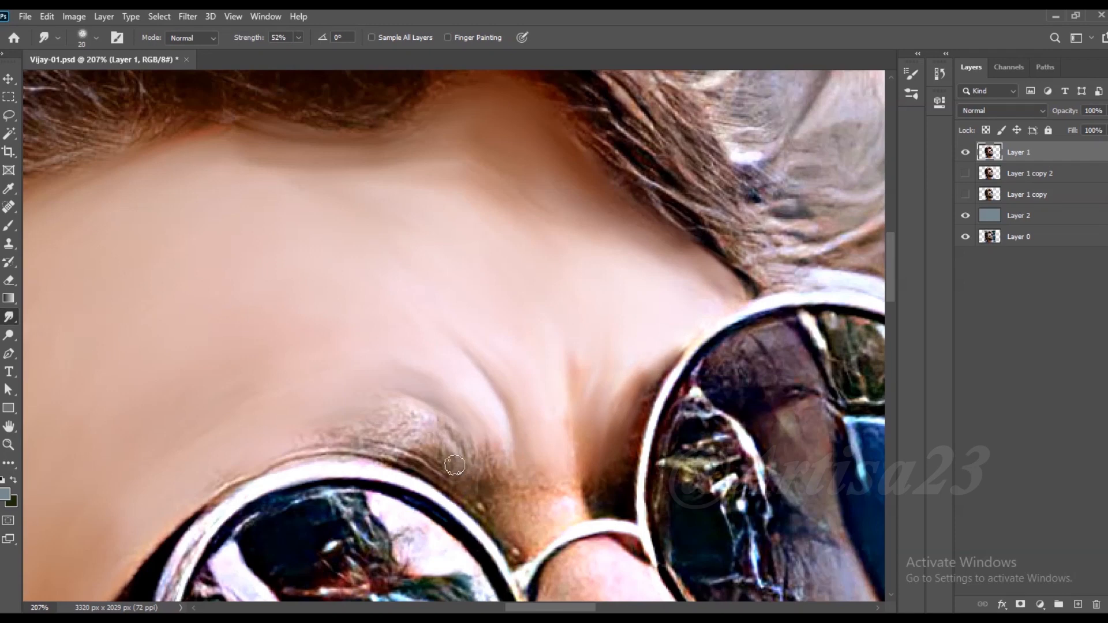
- Smudge the eyebrow above the left lens into soft strokes and blend the skin above the glasses' bridge
mouse_move(459, 467)
left_mouse_down()
mouse_move(401, 453)
mouse_move(422, 444)
mouse_move(468, 472)
mouse_move(393, 403)
mouse_move(316, 436)
left_mouse_up()
key("bracketleft")
mouse_move(512, 461)
left_mouse_down()
mouse_move(528, 504)
mouse_move(486, 509)
mouse_move(591, 490)
mouse_move(638, 405)
mouse_move(573, 514)
mouse_move(519, 551)
left_mouse_up()
key("bracketleft")
scroll(455, 245, "down", 3)
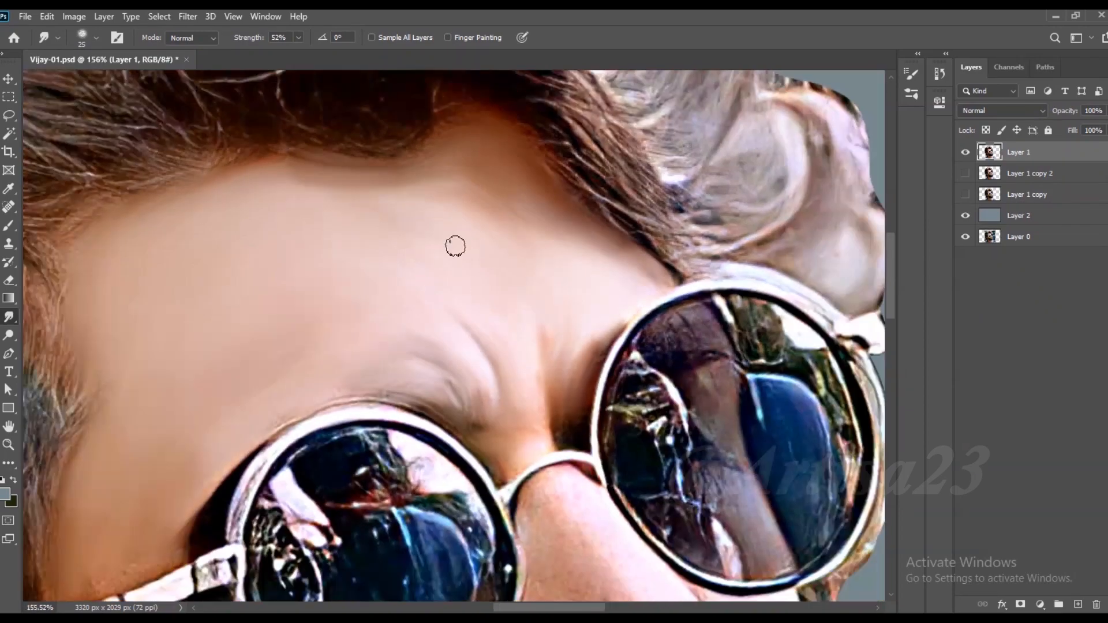
- Smudge the upper nose smooth below the glasses' bridge, with the brush at about 45 px
scroll(774, 271, "up", 5)
scroll(603, 271, "down", 4)
key("bracketright")
scroll(604, 271, "down", 5)
scroll(508, 341, "up", 7)
key("bracketright")
key("bracketright")
key("bracketright")
key("bracketright")
mouse_move(452, 268)
left_mouse_down()
mouse_move(482, 235)
mouse_move(496, 323)
mouse_move(448, 280)
mouse_move(476, 367)
mouse_move(552, 294)
left_mouse_up()
key("bracketleft")
left_click_drag(501, 223, 585, 315)
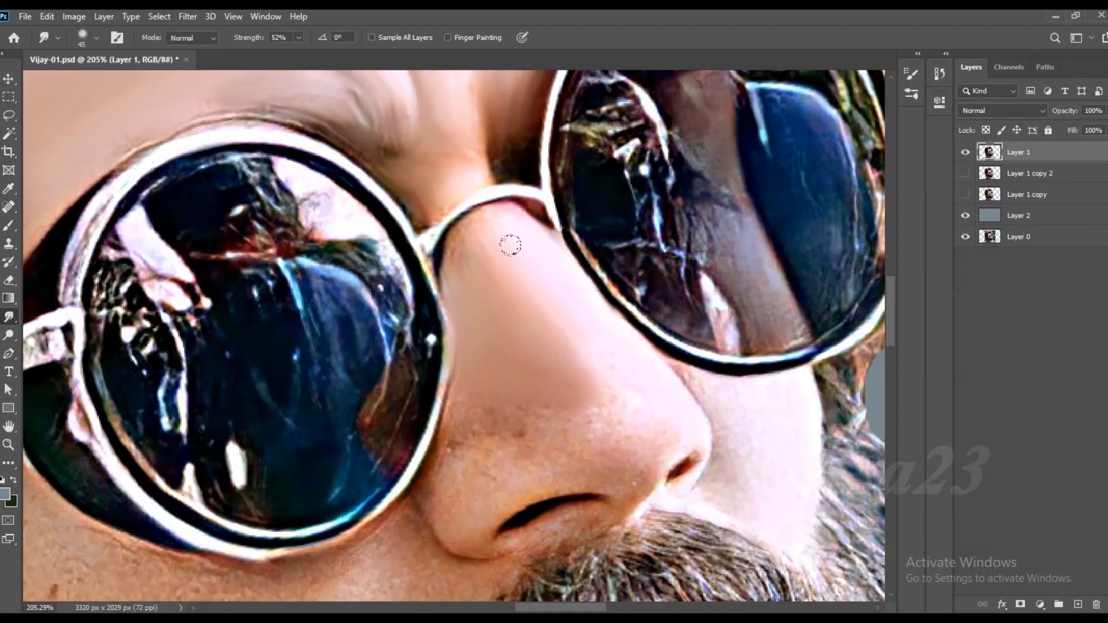
- Smooth the nose tip and the skin around the nostrils with smaller smudge brush sizes
key("bracketleft")
key("bracketright")
key("bracketleft")
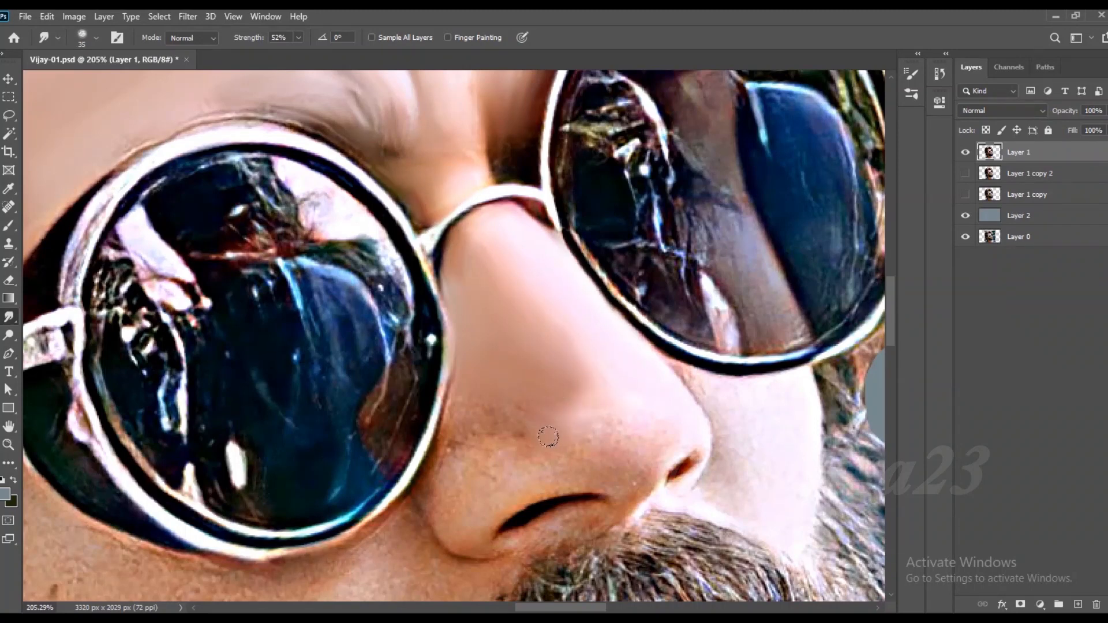
key("bracketright")
key("bracketleft")
mouse_move(596, 448)
left_mouse_down()
mouse_move(660, 413)
mouse_move(596, 450)
mouse_move(635, 451)
mouse_move(671, 401)
left_mouse_up()
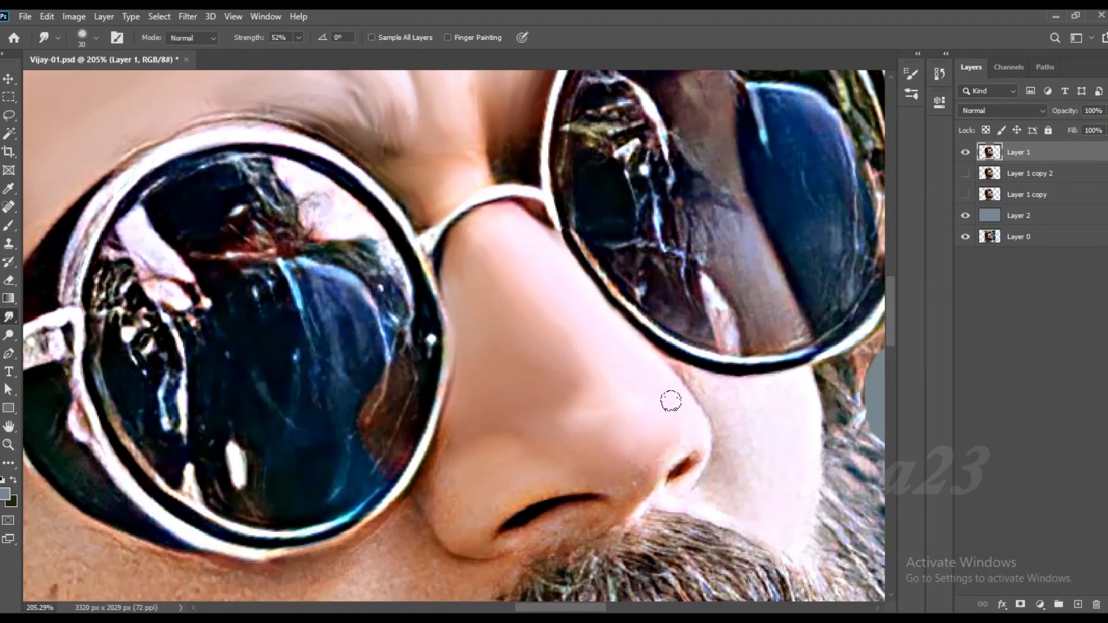
key("bracketleft")
mouse_move(454, 429)
left_mouse_down()
mouse_move(446, 498)
mouse_move(549, 523)
mouse_move(638, 481)
mouse_move(675, 448)
mouse_move(696, 376)
mouse_move(722, 383)
left_mouse_up()
key("bracketright")
key("bracketleft")
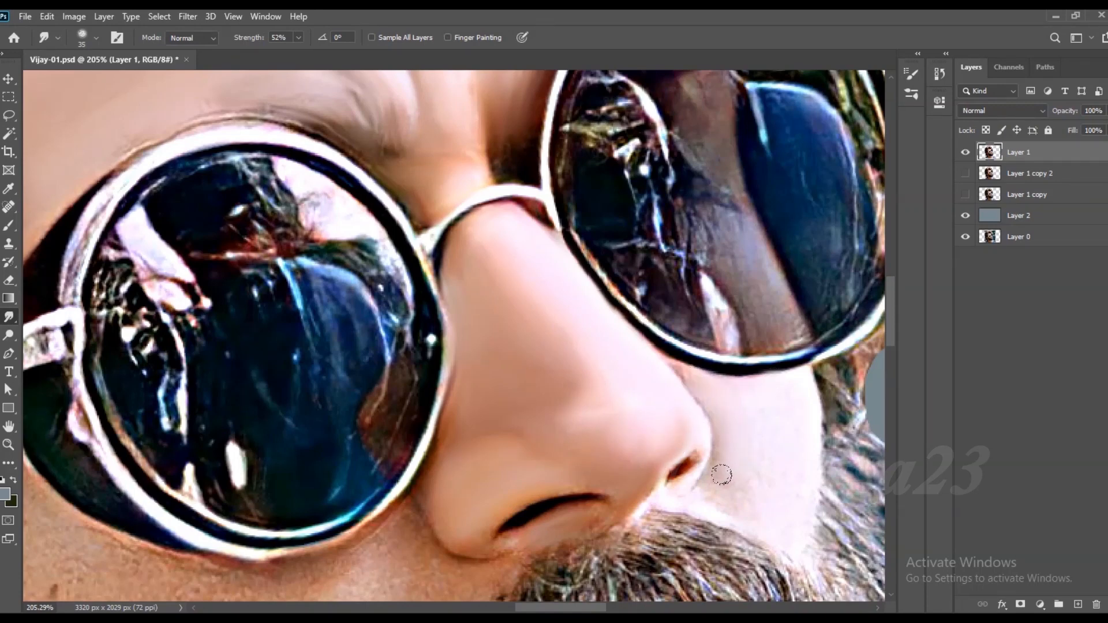
- Smooth the cheek skin between the nose and the beard beneath the right lens
left_click_drag(708, 490, 765, 521)
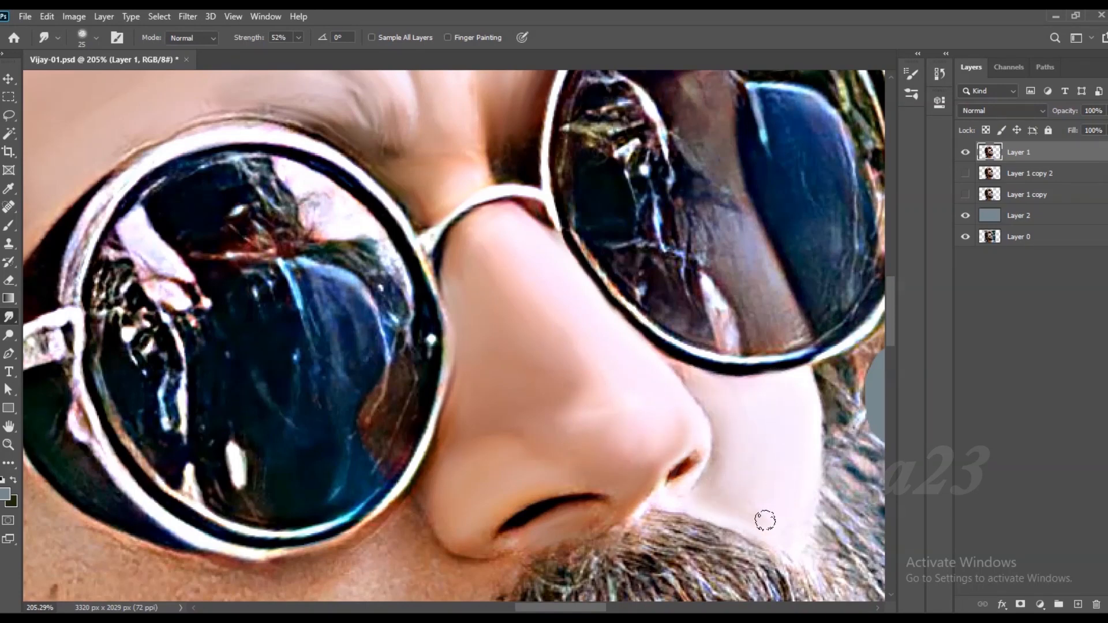
key("bracketleft")
key("bracketleft")
key("bracketleft")
key("bracketright")
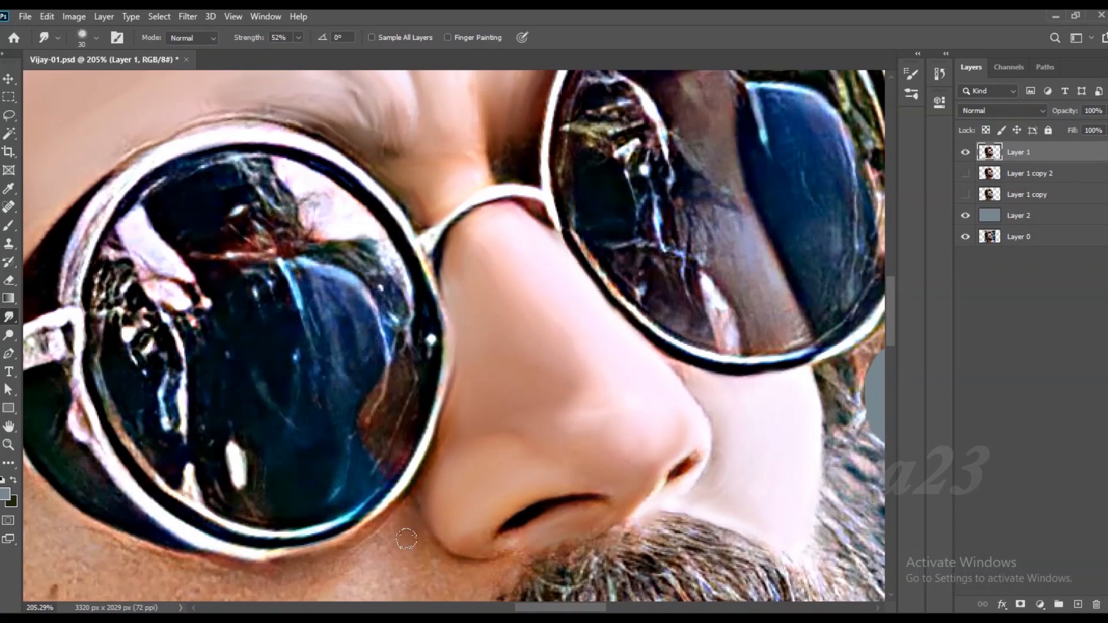
- Smudge the reflections in both sunglass lenses into soft blended streaks with a larger brush
scroll(507, 277, "down", 8)
key("]")
key("]")
key("]")
key("]")
key("]")
mouse_move(332, 264)
left_mouse_down()
mouse_move(352, 338)
mouse_move(359, 282)
mouse_move(428, 329)
mouse_move(409, 237)
mouse_move(359, 226)
mouse_move(376, 366)
mouse_move(452, 301)
mouse_move(448, 352)
left_mouse_up()
key("[")
mouse_move(578, 202)
left_mouse_down()
mouse_move(548, 226)
mouse_move(612, 277)
mouse_move(607, 208)
mouse_move(658, 248)
mouse_move(676, 248)
mouse_move(658, 282)
mouse_move(574, 250)
mouse_move(543, 254)
mouse_move(549, 193)
mouse_move(638, 189)
left_mouse_up()
- Smooth the cheek skin beneath the left lens down to the beard line and save the document
key("[")
key("[")
key("]")
key("]")
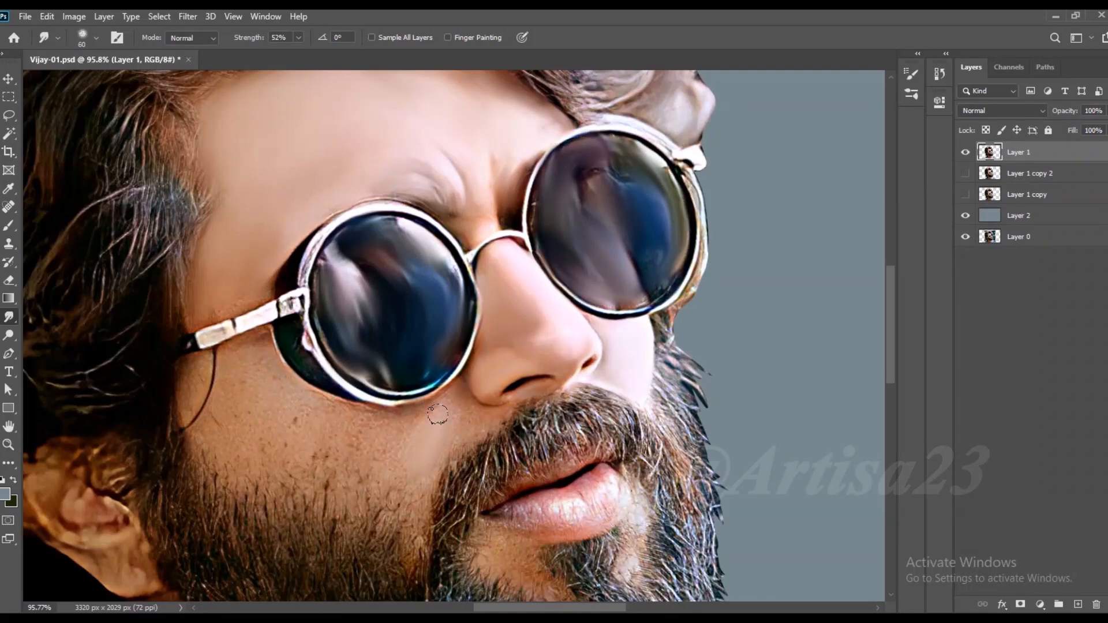
key("]")
key("]")
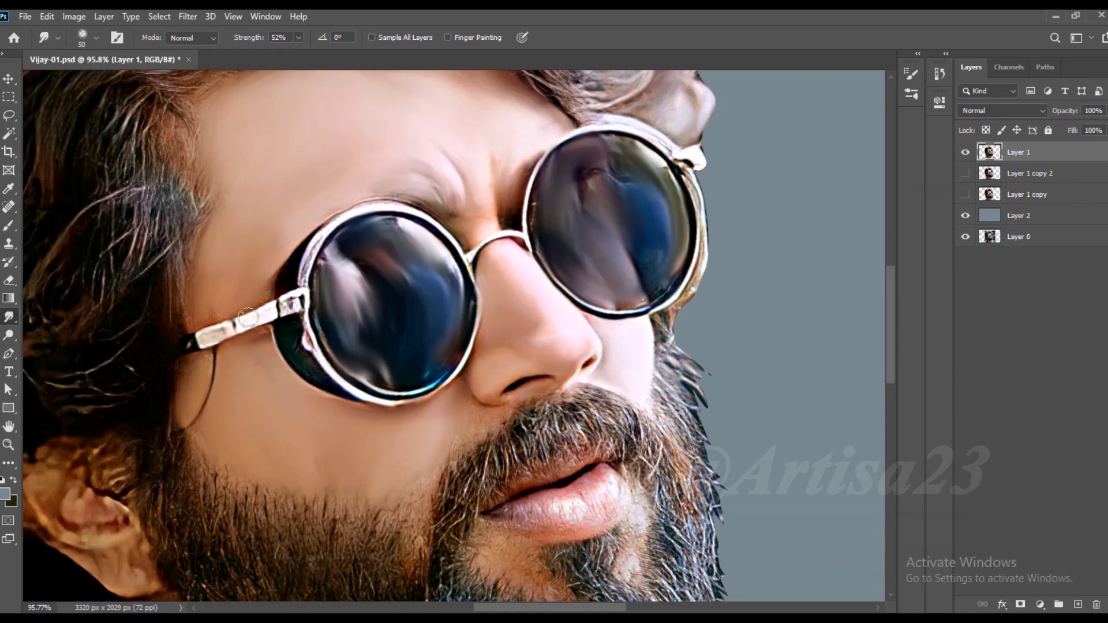
scroll(381, 374, "down", 5)
key("ctrl+s")
- Smudge the left half of the moustache into soft strands and blend its edge into the cheek
scroll(511, 384, "up", 8)
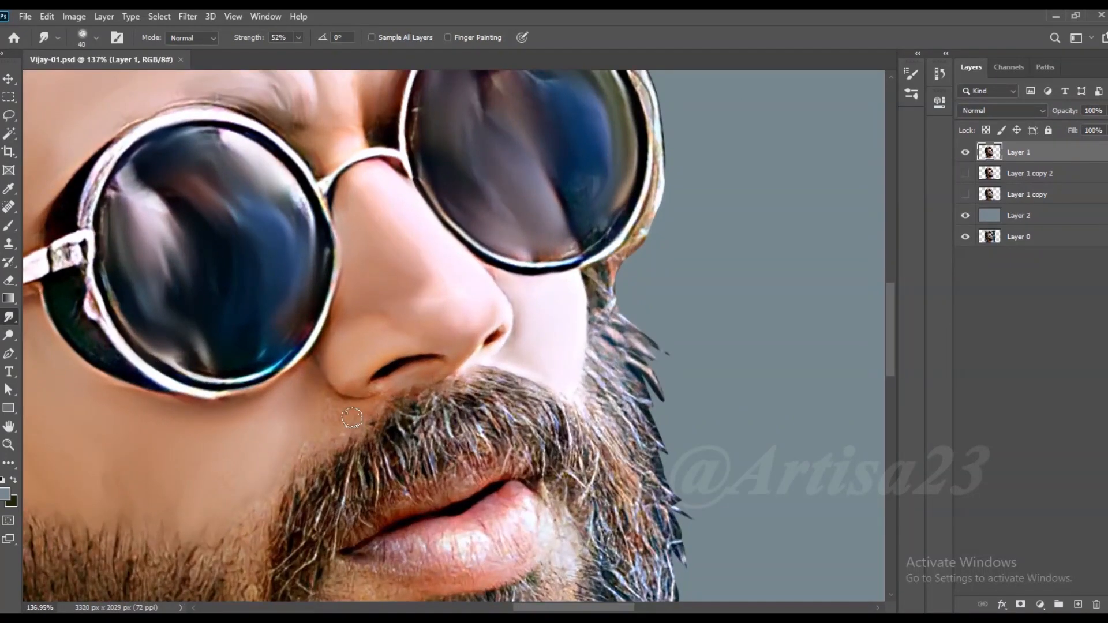
mouse_move(414, 419)
left_mouse_down()
mouse_move(404, 466)
mouse_move(315, 528)
left_mouse_up()
left_click_drag(308, 479, 284, 522)
key("bracketright")
key("bracketright")
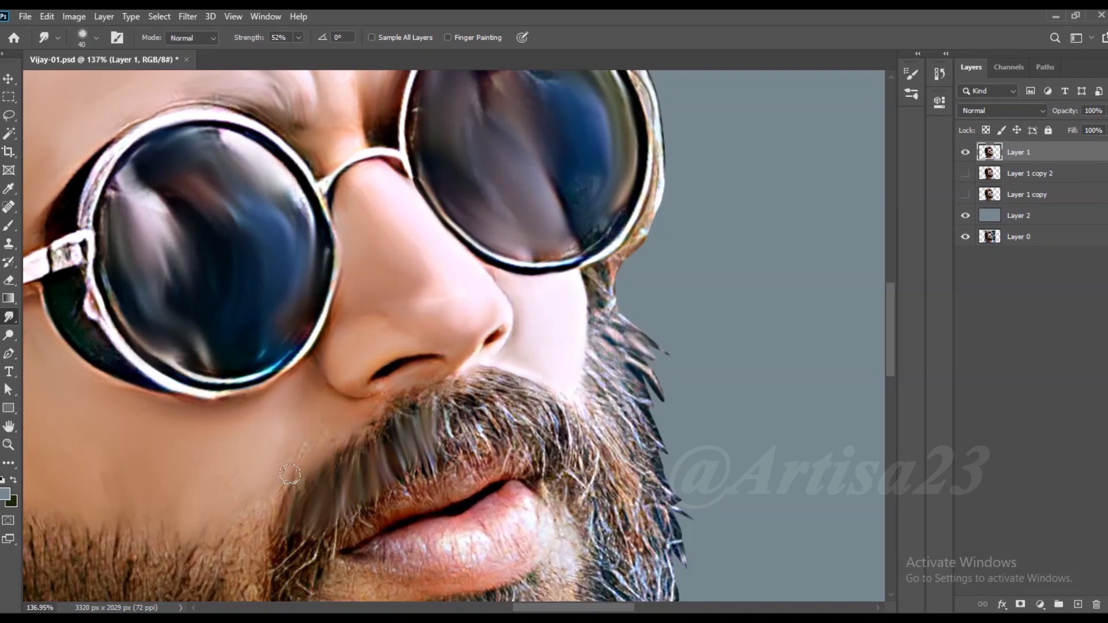
- Smudge the right half of the moustache into soft strands and blend the moustache edge around the lips with a smaller brush
left_click_drag(492, 405, 513, 438)
mouse_move(496, 385)
left_mouse_down()
mouse_move(537, 394)
mouse_move(588, 455)
mouse_move(608, 461)
mouse_move(580, 494)
left_mouse_up()
left_click_drag(539, 439, 529, 467)
key("bracketleft")
key("bracketleft")
left_click_drag(455, 432, 470, 404)
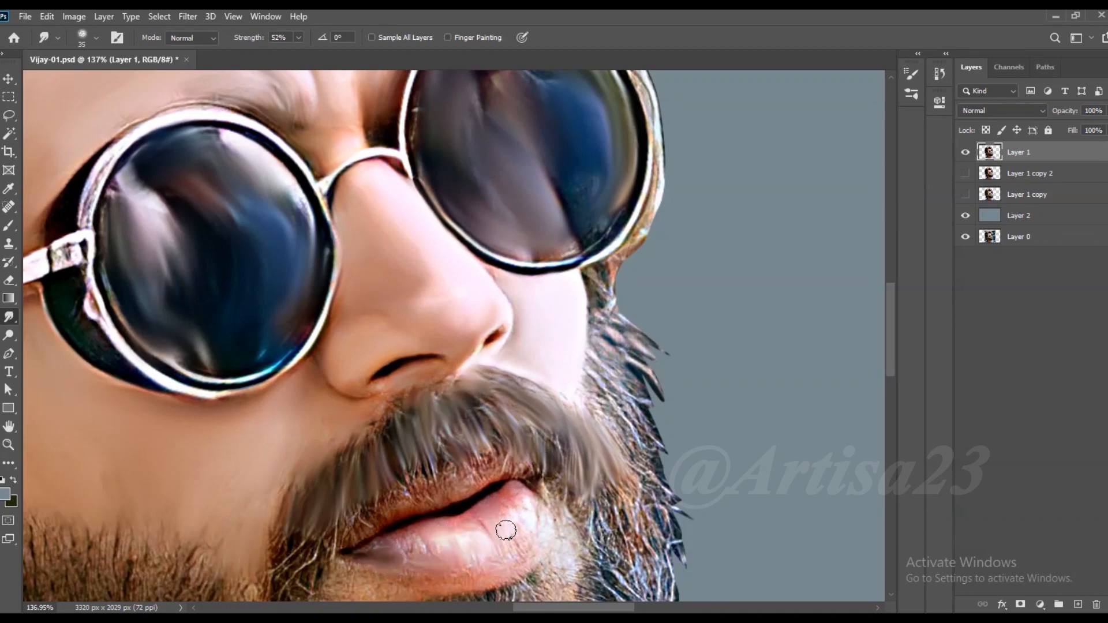
left_click_drag(391, 511, 348, 538)
- Smudge the beard hairs and skin beside the right corner of the mouth with a larger brush
key("bracketright")
key("bracketright")
mouse_move(579, 505)
left_mouse_down()
mouse_move(581, 539)
mouse_move(563, 569)
left_mouse_up()
scroll(560, 569, "down", 3)
left_click_drag(551, 523, 546, 568)
scroll(508, 332, "down", 2)
scroll(520, 433, "up", 3)
mouse_move(519, 479)
left_mouse_down()
mouse_move(464, 532)
mouse_move(528, 551)
left_mouse_up()
- Smudge the skin and beard hair beneath the lower lip into soft strands with the brush enlarged to 80
scroll(528, 546, "down", 3)
key("bracketright")
key("bracketright")
left_click_drag(474, 464, 457, 478)
key("bracketright")
key("bracketright")
left_click_drag(399, 427, 395, 462)
mouse_move(375, 412)
left_mouse_down()
mouse_move(367, 468)
mouse_move(419, 529)
left_mouse_up()
mouse_move(450, 514)
left_mouse_down()
mouse_move(479, 548)
mouse_move(523, 545)
left_mouse_up()
mouse_move(514, 509)
left_mouse_down()
mouse_move(547, 541)
mouse_move(586, 554)
left_mouse_up()
left_click_drag(578, 491, 617, 540)
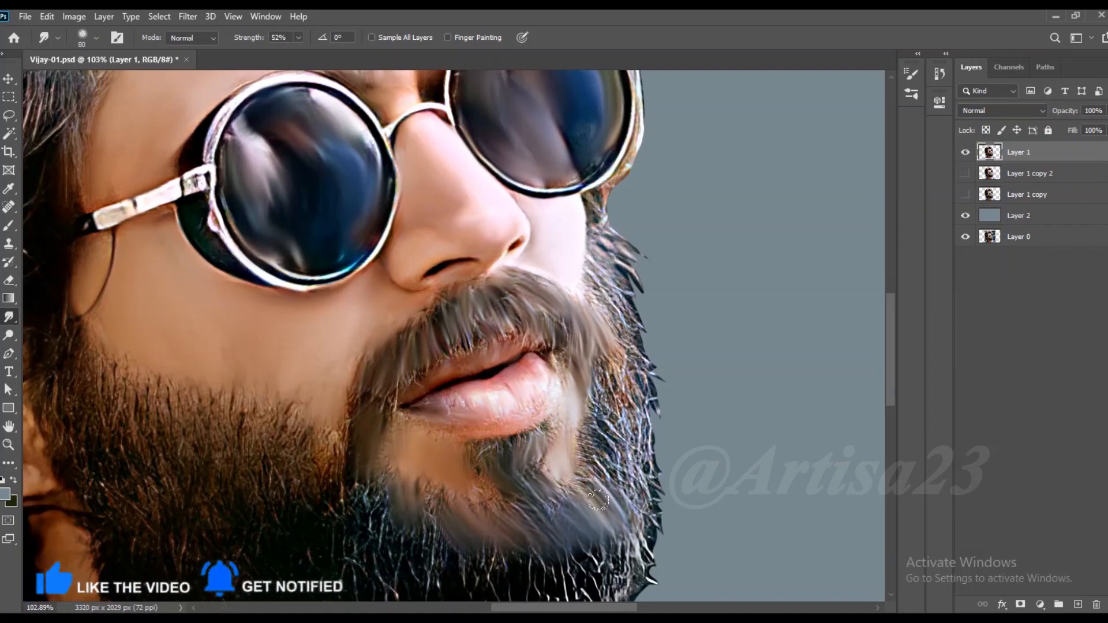
- Smudge the beard along the right side of the jaw into soft downward strands
left_click_drag(589, 470, 615, 511)
left_click_drag(592, 422, 621, 462)
left_click_drag(609, 404, 638, 482)
mouse_move(612, 468)
left_mouse_down()
mouse_move(638, 511)
mouse_move(641, 568)
left_mouse_up()
left_click_drag(597, 537, 612, 571)
- Smudge the lower chin beard into long downward strands with a larger brush
scroll(573, 294, "down", 3)
key("bracketright")
key("bracketright")
left_click_drag(568, 502, 580, 534)
left_click_drag(525, 505, 545, 534)
left_click_drag(459, 485, 473, 522)
mouse_move(430, 476)
left_mouse_down()
mouse_move(444, 508)
mouse_move(427, 517)
left_mouse_up()
left_click_drag(405, 445, 413, 484)
- Smudge the beard on the left cheek into blended vertical strands with a smaller brush
key("bracketleft")
key("bracketleft")
left_click_drag(361, 438, 369, 490)
left_click_drag(318, 438, 322, 479)
left_click_drag(257, 427, 272, 479)
left_click_drag(197, 393, 220, 459)
left_click_drag(271, 399, 286, 445)
left_click_drag(325, 403, 341, 445)
left_click_drag(372, 425, 386, 454)
- Blend the beard's upper edge into the left cheek skin as far as the ear, with the brush reduced to 60
scroll(391, 441, "up", 4)
key("bracketleft")
key("bracketleft")
left_click_drag(370, 376, 375, 444)
left_click_drag(326, 373, 335, 415)
left_click_drag(289, 369, 295, 453)
left_click_drag(248, 363, 260, 441)
left_click_drag(219, 352, 228, 444)
left_click_drag(174, 347, 185, 436)
left_click_drag(134, 326, 144, 411)
mouse_move(87, 317)
left_mouse_down()
mouse_move(110, 411)
mouse_move(81, 391)
left_mouse_up()
scroll(383, 404, "down", 2)
left_click_drag(406, 404, 413, 465)
left_click_drag(385, 406, 390, 433)
left_click_drag(300, 359, 292, 404)
scroll(243, 350, "down", 3)
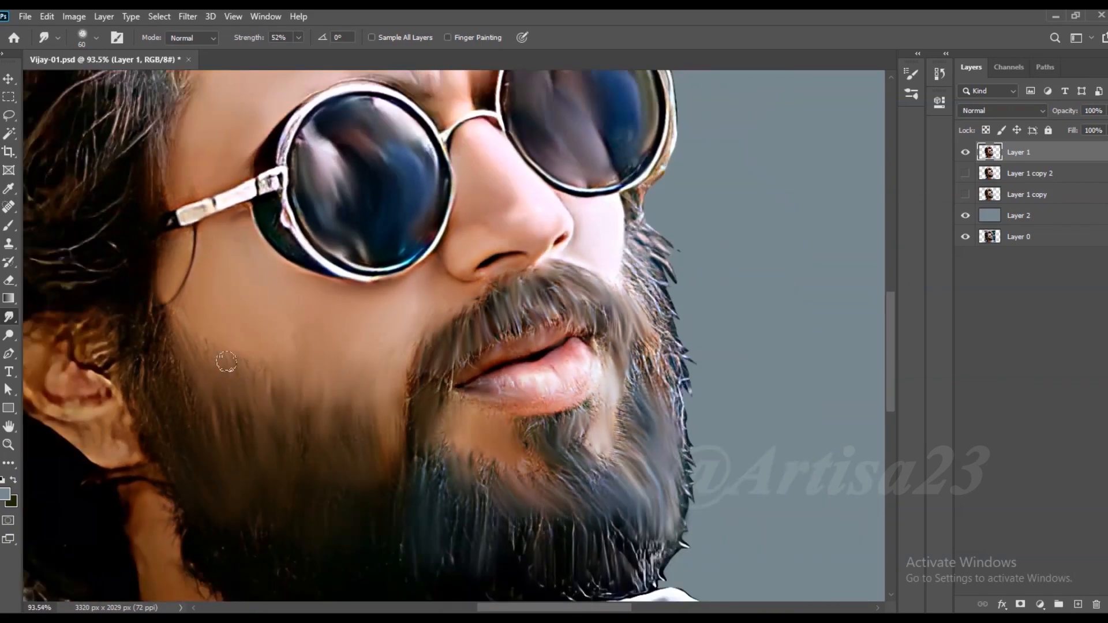
- Smudge finer strands along the moustache edge and the hairs around the mouth and chin with a smaller brush
scroll(225, 346, "up", 3)
scroll(246, 353, "up", 1)
left_click_drag(605, 438, 530, 398)
scroll(529, 398, "up", 1)
key("bracketleft")
key("bracketleft")
key("bracketleft")
left_click_drag(452, 332, 445, 360)
left_click_drag(407, 341, 394, 381)
left_click_drag(449, 450, 431, 510)
left_click_drag(491, 467, 520, 502)
left_click_drag(580, 479, 610, 500)
- Smudge the right side of the beard into flowing strands and soften its outline against the background
key("bracketright")
mouse_move(582, 442)
left_mouse_down()
mouse_move(627, 419)
mouse_move(679, 468)
mouse_move(768, 306)
mouse_move(787, 346)
left_mouse_up()
key("bracketright")
left_click_drag(687, 277, 708, 308)
mouse_move(735, 178)
left_mouse_down()
mouse_move(797, 272)
mouse_move(813, 344)
left_mouse_up()
left_click_drag(650, 364, 604, 425)
key("bracketright")
left_click_drag(706, 218, 750, 269)
left_click_drag(715, 191, 753, 231)
mouse_move(719, 159)
left_mouse_down()
mouse_move(701, 112)
mouse_move(710, 222)
left_mouse_up()
mouse_move(750, 223)
left_mouse_down()
mouse_move(785, 375)
mouse_move(782, 462)
left_mouse_up()
- Smudge the remaining sharp hairs in the chin beard down towards the collar with the brush at 50
scroll(643, 282, "down", 4)
key("bracketright")
scroll(643, 282, "down", 5)
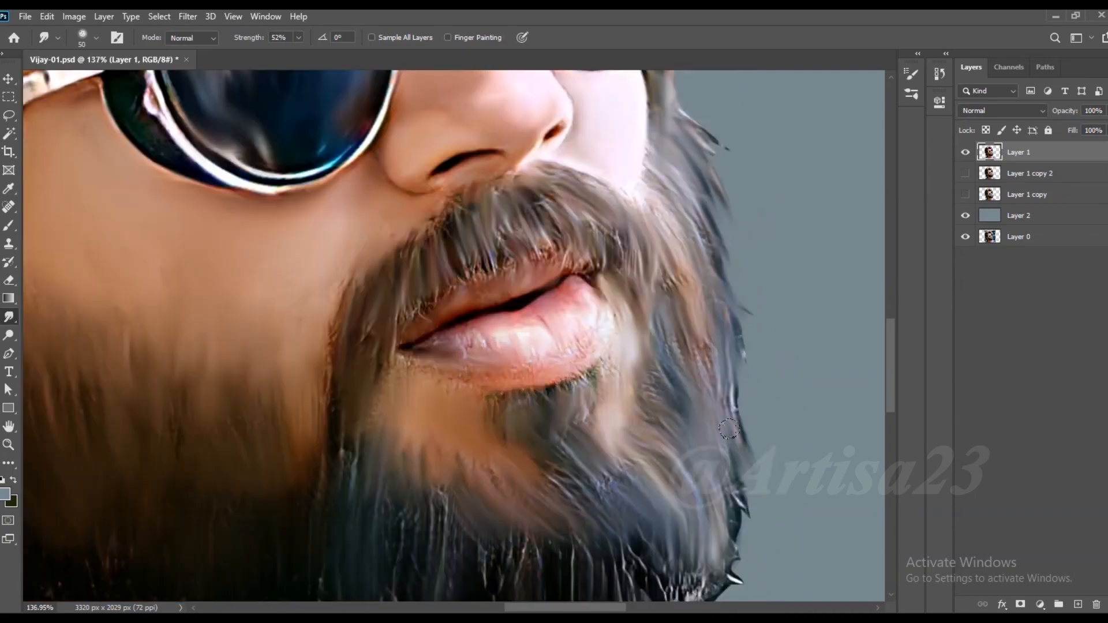
scroll(635, 347, "up", 1)
left_click_drag(623, 413, 617, 467)
left_click_drag(581, 407, 569, 464)
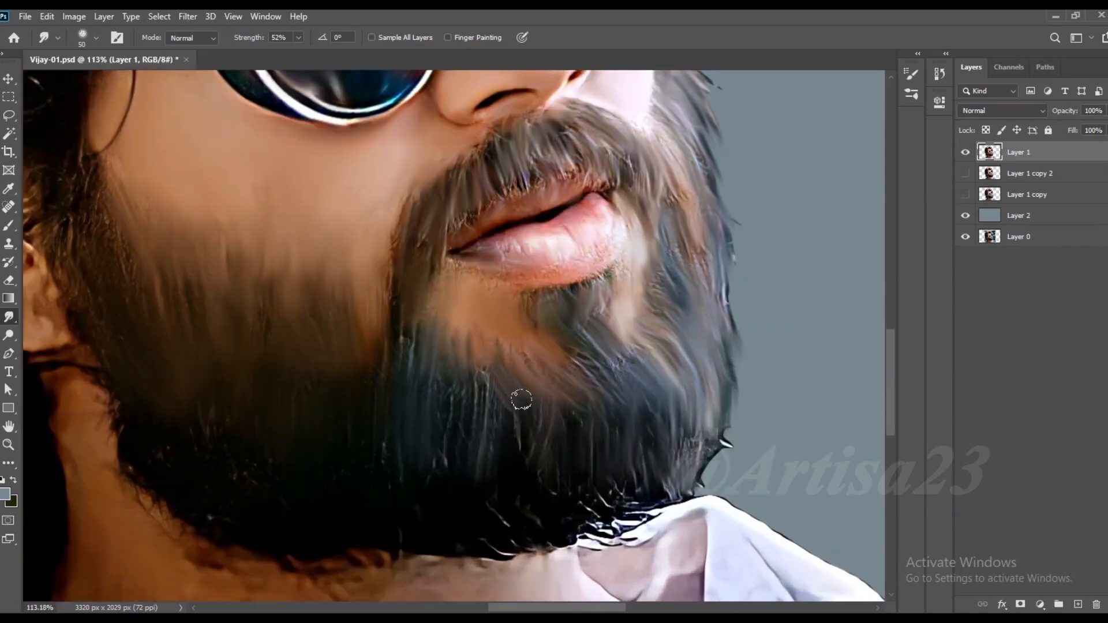
left_click_drag(571, 347, 595, 384)
scroll(542, 347, "down", 3)
scroll(600, 438, "up", 3)
left_click_drag(601, 474, 569, 494)
scroll(598, 414, "down", 4)
scroll(638, 245, "up", 2)
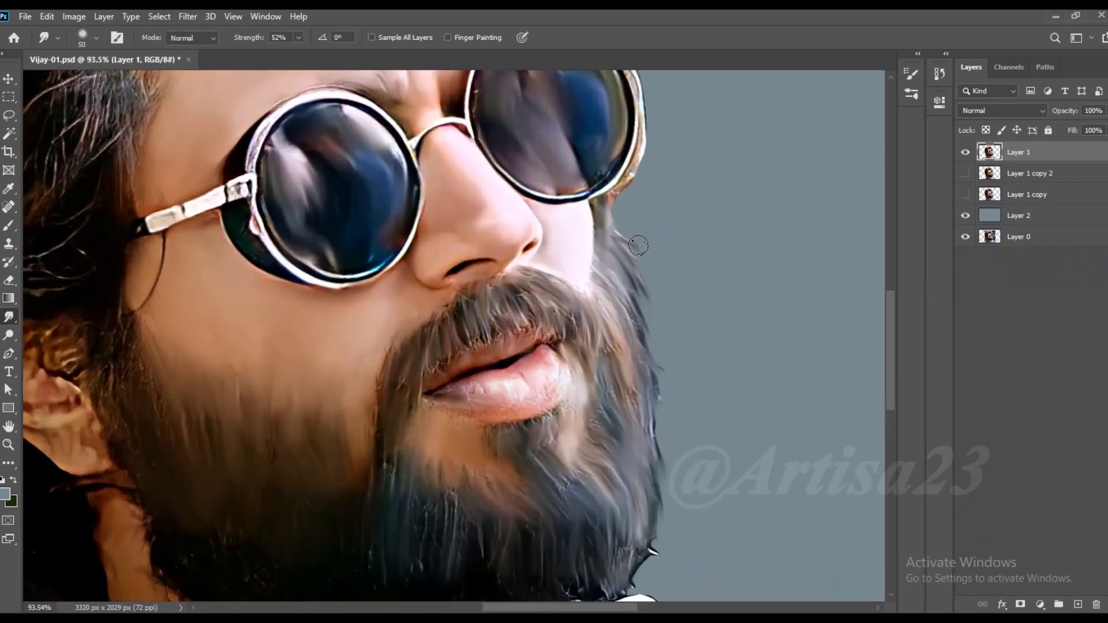
- Blend the hair and skin edge beneath the right lens into the background and save the document
scroll(667, 266, "up", 2)
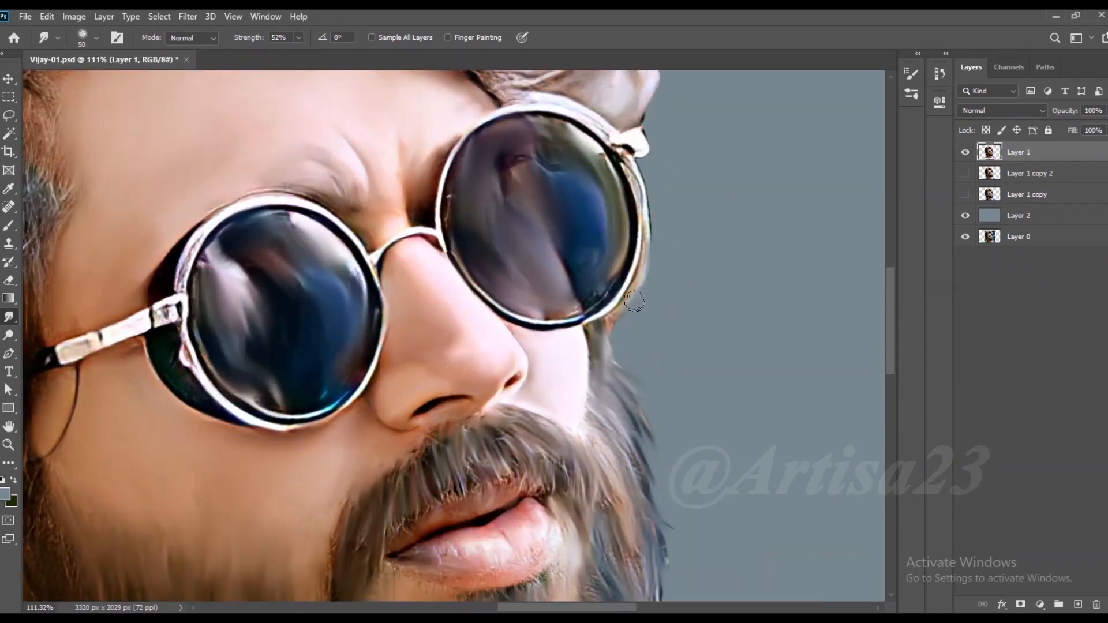
scroll(651, 275, "down", 3)
scroll(651, 275, "up", 3)
scroll(710, 289, "down", 3)
scroll(571, 163, "up", 2)
scroll(612, 248, "down", 3)
key("ctrl+s")
- Smudge the dark curl of hair above the forehead into smooth strands with the brush enlarged to 80
scroll(440, 181, "up", 5)
key("bracketright")
key("bracketright")
key("bracketright")
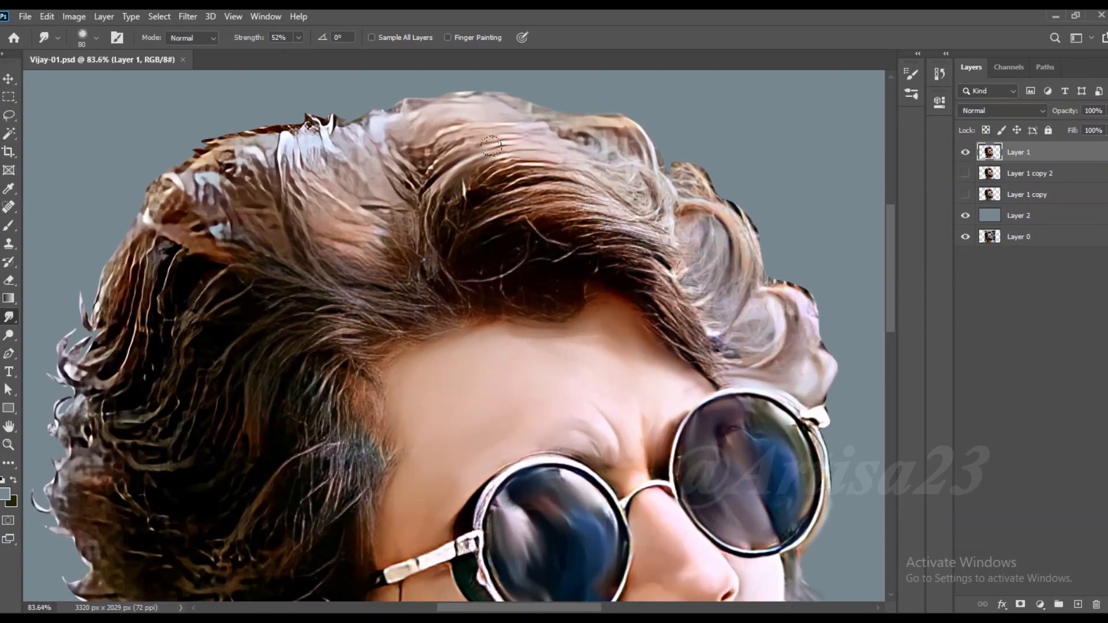
mouse_move(446, 198)
left_mouse_down()
mouse_move(589, 190)
mouse_move(626, 213)
mouse_move(492, 255)
mouse_move(615, 242)
mouse_move(495, 248)
mouse_move(436, 177)
mouse_move(465, 283)
left_mouse_up()
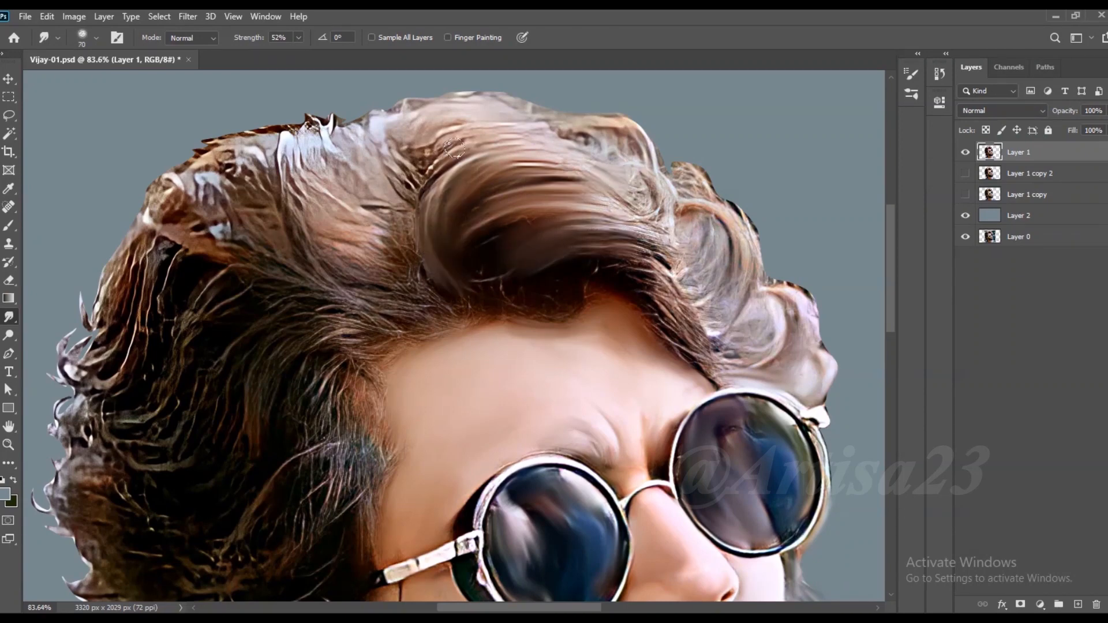
- Smudge the light strands above the forehead curl along their flow, reducing the brush from 70 to 50
key("bracketleft")
left_click_drag(413, 179, 505, 142)
key("bracketleft")
mouse_move(435, 123)
left_mouse_down()
mouse_move(405, 123)
mouse_move(608, 158)
mouse_move(543, 127)
mouse_move(635, 157)
left_mouse_up()
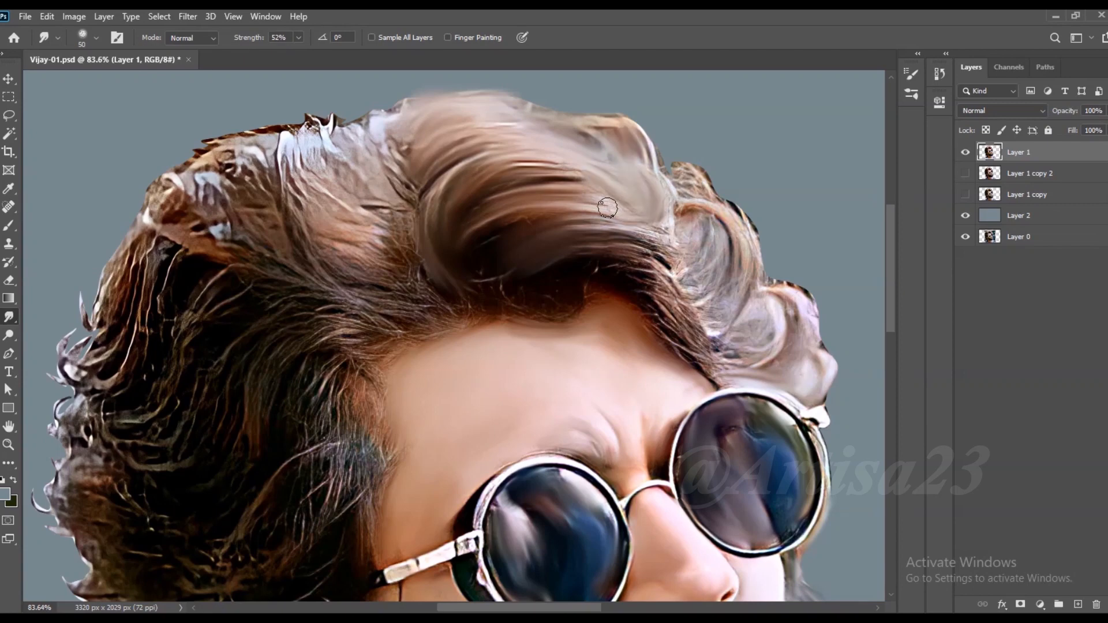
- Smudge the light curls above the right lens into smooth rounded locks with a larger brush
key("bracketright")
mouse_move(660, 189)
left_mouse_down()
mouse_move(675, 243)
mouse_move(664, 312)
mouse_move(693, 323)
mouse_move(708, 239)
mouse_move(710, 300)
mouse_move(733, 341)
mouse_move(731, 363)
left_mouse_up()
key("bracketright")
left_click_drag(823, 312, 803, 361)
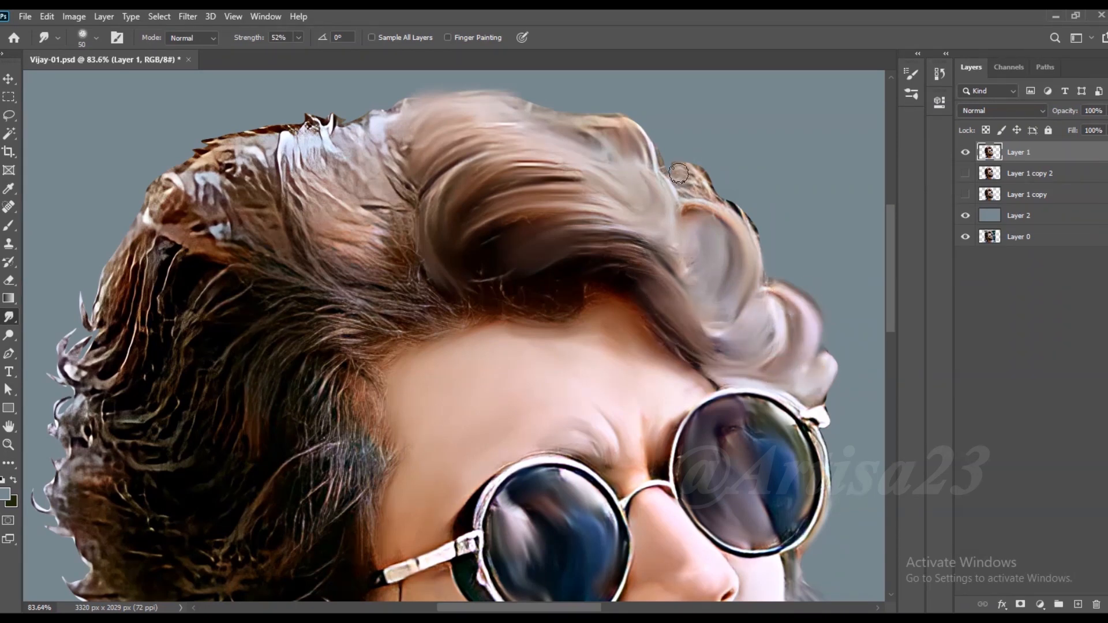
- Smudge the hair from the crown to the left side of the head and blend its top outline into the background
key("bracketright")
key("bracketright")
mouse_move(404, 99)
left_mouse_down()
mouse_move(393, 164)
mouse_move(352, 202)
mouse_move(311, 173)
mouse_move(384, 237)
mouse_move(378, 202)
mouse_move(341, 289)
mouse_move(249, 203)
mouse_move(295, 150)
mouse_move(196, 173)
mouse_move(265, 196)
mouse_move(231, 245)
mouse_move(248, 268)
mouse_move(124, 346)
mouse_move(104, 347)
mouse_move(173, 392)
mouse_move(145, 439)
mouse_move(242, 392)
mouse_move(346, 363)
mouse_move(281, 300)
left_mouse_up()
key("bracketright")
key("bracketleft")
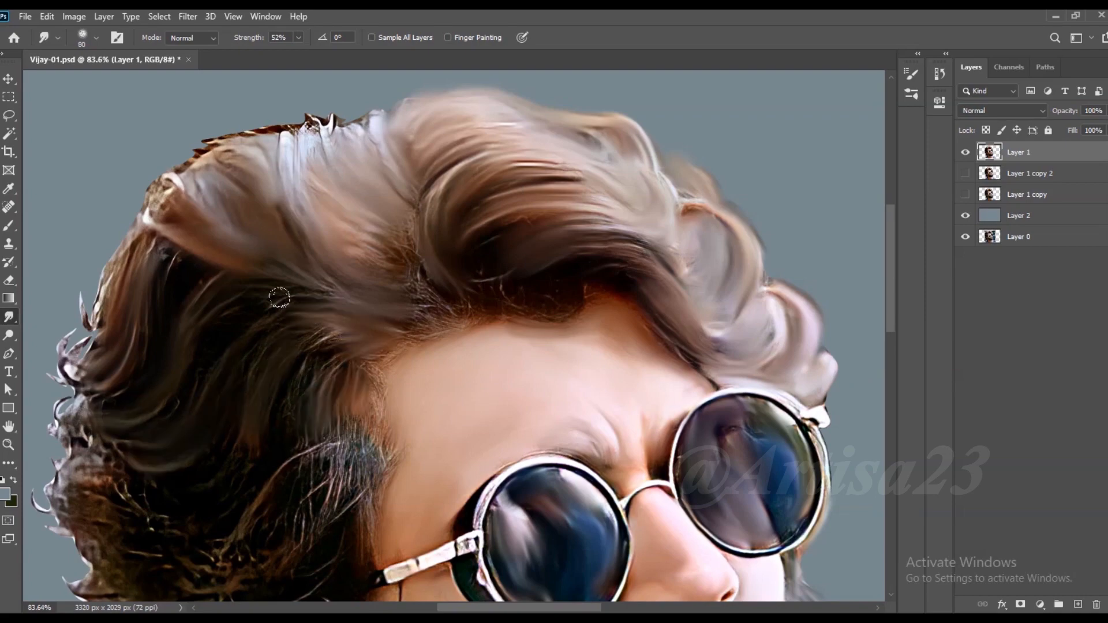
mouse_move(367, 137)
left_mouse_down()
mouse_move(306, 124)
mouse_move(185, 159)
mouse_move(142, 229)
left_mouse_up()
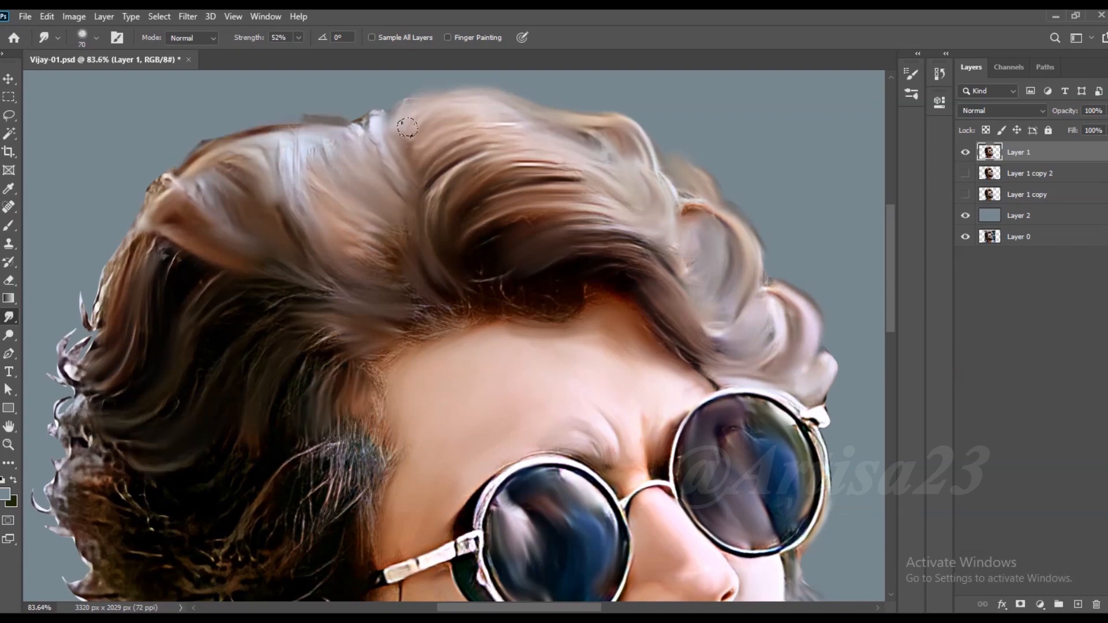
left_click_drag(426, 115, 382, 112)
- Smudge the hair beside the left temple and above the ear into soft dark strands
scroll(457, 136, "down", 4)
scroll(371, 267, "down", 3)
scroll(369, 270, "up", 5)
key("]")
mouse_move(385, 248)
left_mouse_down()
mouse_move(317, 215)
mouse_move(426, 273)
mouse_move(408, 219)
left_mouse_up()
key("[")
key("]")
key("]")
mouse_move(403, 277)
left_mouse_down()
mouse_move(272, 376)
mouse_move(353, 429)
left_mouse_up()
key("[")
- Smudge the outer curls at the back of the head outward into the background with a smaller brush
mouse_move(209, 343)
left_mouse_down()
mouse_move(122, 245)
mouse_move(84, 303)
mouse_move(148, 408)
mouse_move(124, 467)
mouse_move(150, 523)
left_mouse_up()
key("[")
mouse_move(150, 523)
left_mouse_down()
mouse_move(162, 443)
mouse_move(227, 529)
mouse_move(252, 470)
mouse_move(243, 445)
left_mouse_up()
left_click_drag(242, 445, 229, 398)
- Smooth the sideburn beside the ear and the ear's skin and folds with the brush at 60
mouse_move(389, 366)
left_mouse_down()
mouse_move(406, 439)
mouse_move(382, 343)
left_mouse_up()
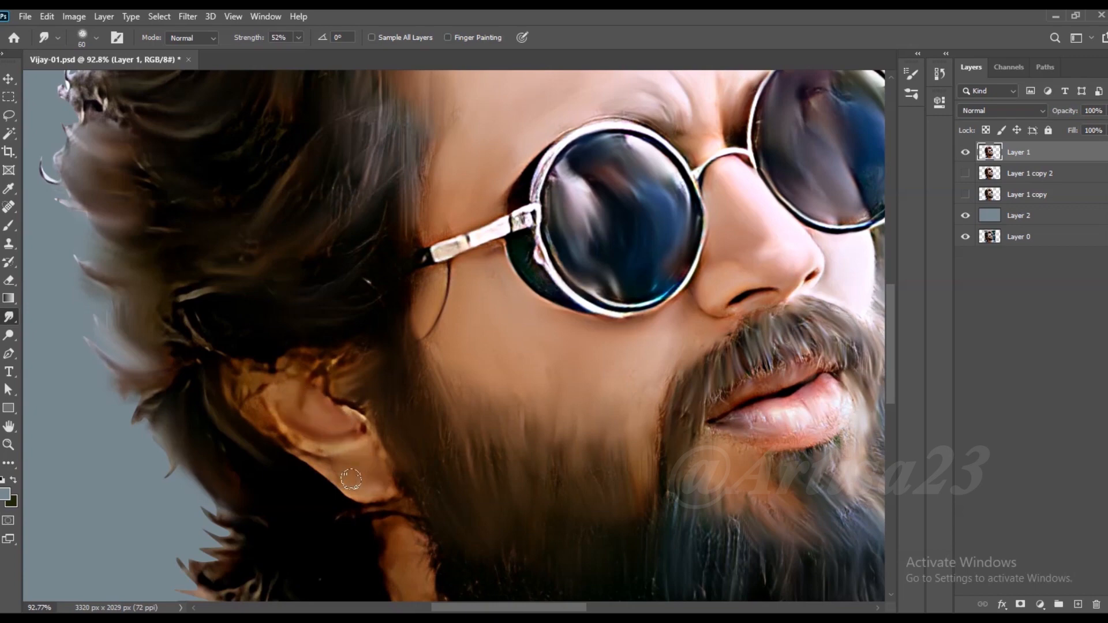
left_click_drag(351, 479, 250, 399)
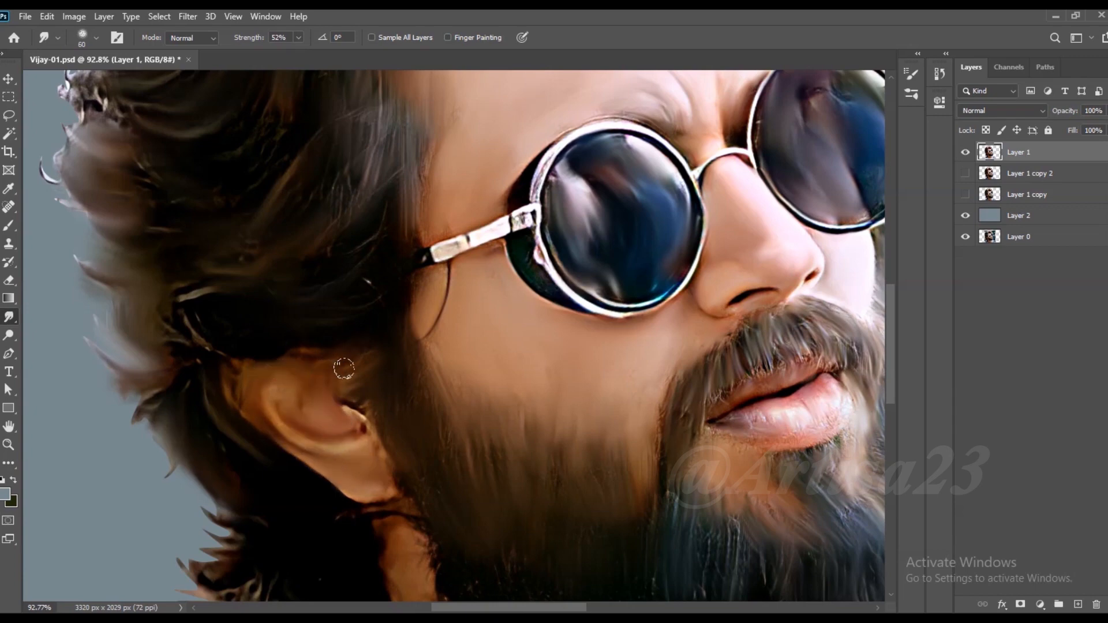
- Smudge the hair behind and below the ear into soft wisps over the background
left_click_drag(231, 337, 128, 433)
mouse_move(228, 528)
left_mouse_down()
mouse_move(240, 545)
mouse_move(184, 545)
left_mouse_up()
scroll(261, 347, "down", 5)
scroll(252, 440, "up", 4)
mouse_move(190, 462)
left_mouse_down()
mouse_move(244, 509)
mouse_move(207, 502)
mouse_move(291, 520)
mouse_move(269, 489)
left_mouse_up()
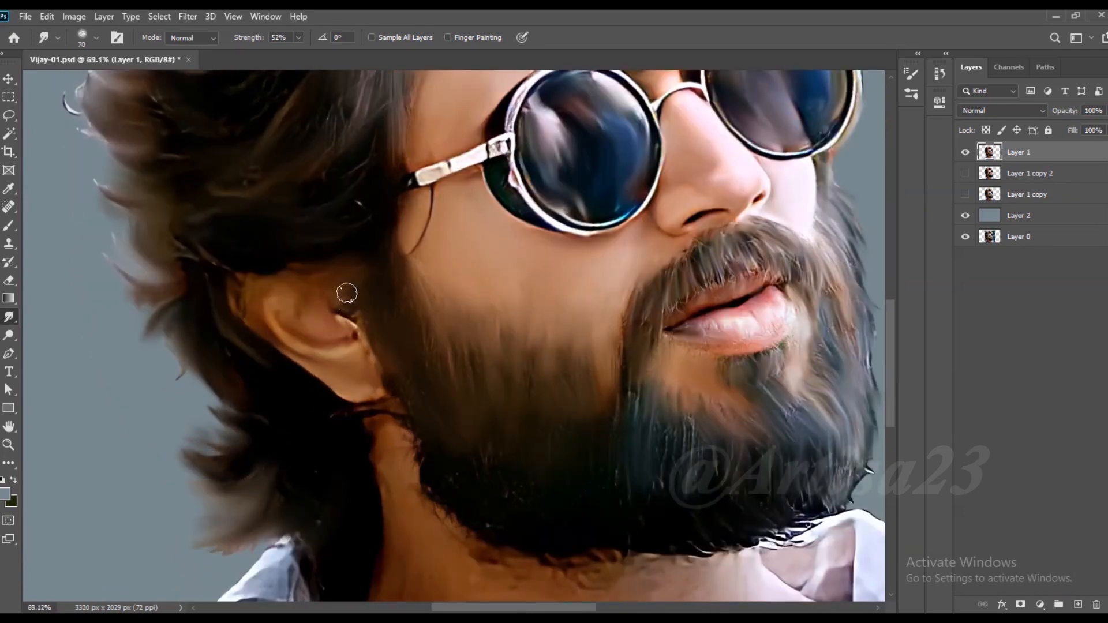
- Smooth the beard's lower left edge where it meets the neck
scroll(418, 419, "up", 2)
left_click_drag(546, 472, 480, 472)
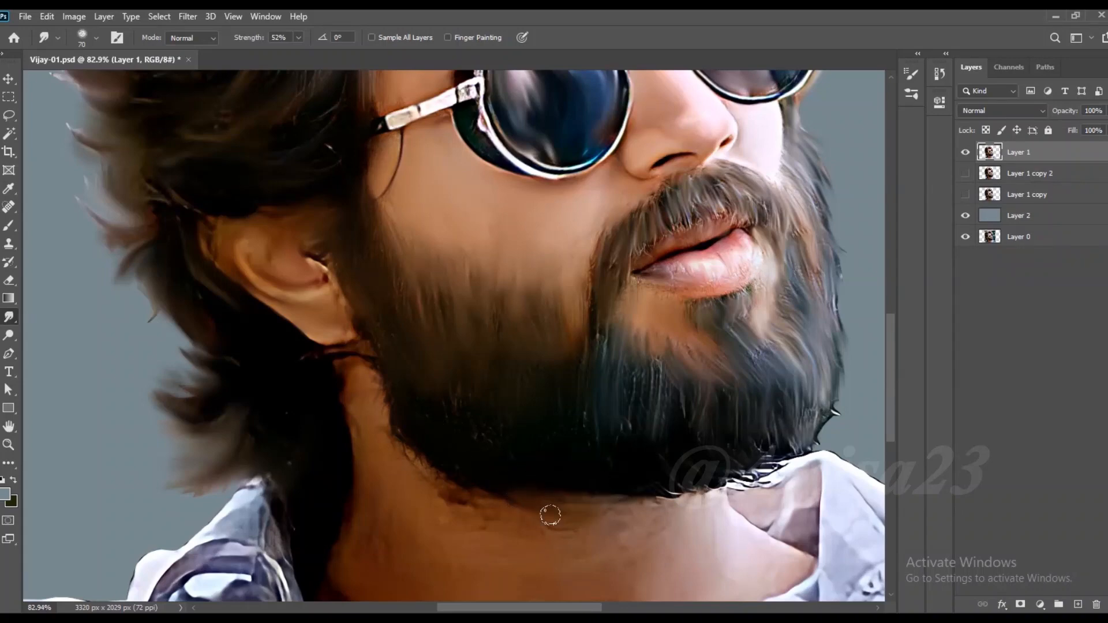
scroll(348, 356, "up", 1)
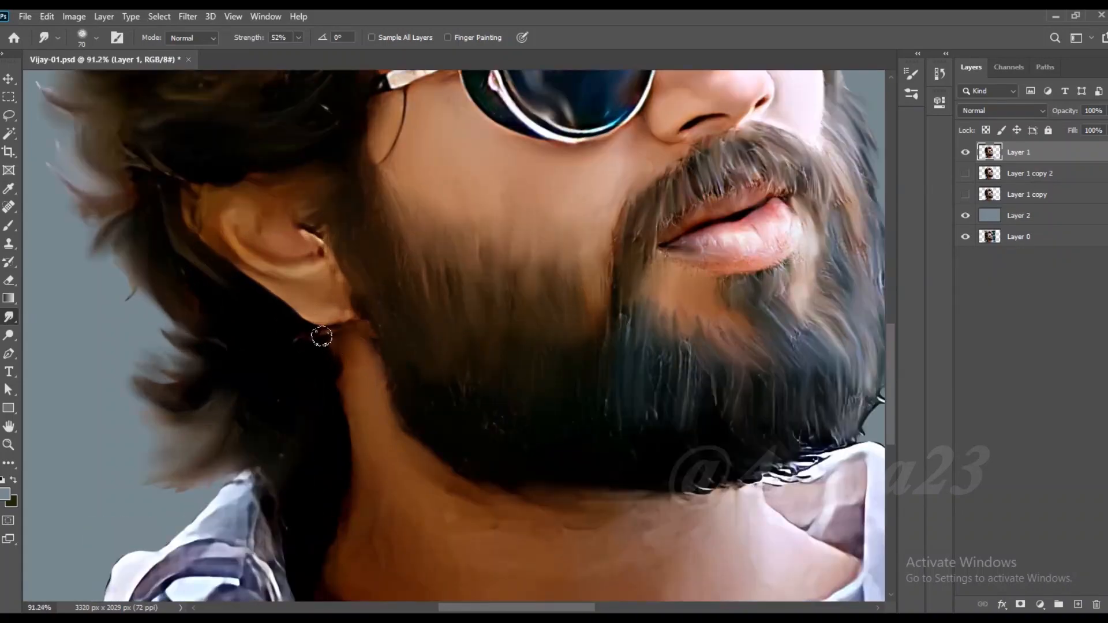
- Smudge the neck and chest skin smooth down past the portrait's lower edge with the brush at 125
scroll(326, 343, "down", 6)
scroll(376, 451, "up", 5)
mouse_move(384, 474)
left_mouse_down()
mouse_move(403, 502)
mouse_move(646, 514)
mouse_move(595, 552)
left_mouse_up()
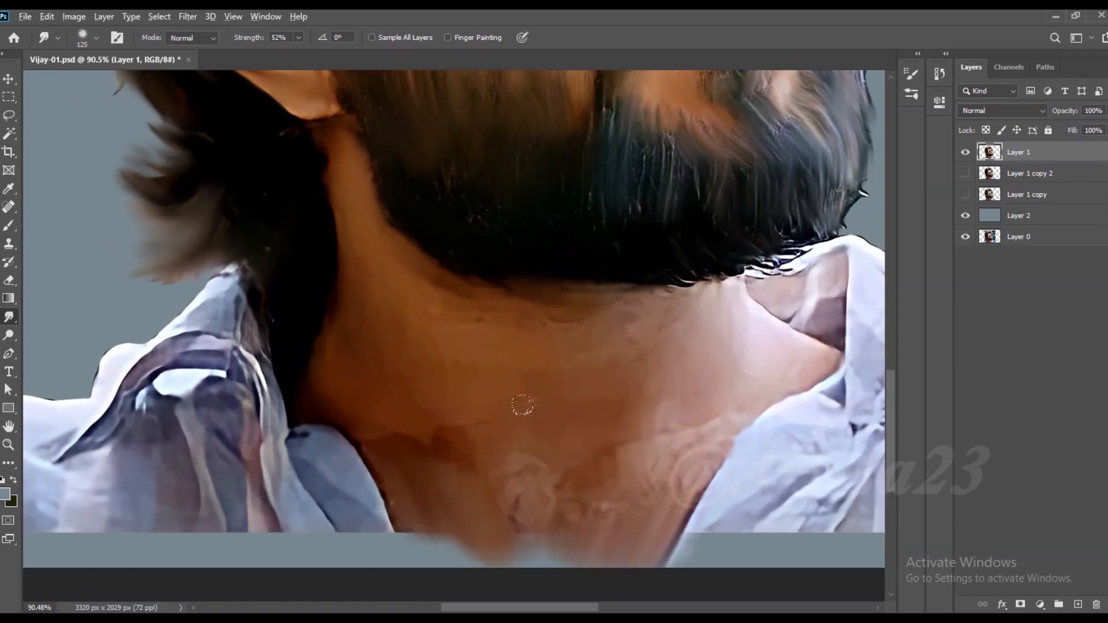
scroll(525, 417, "down", 3)
left_click_drag(447, 486, 470, 513)
scroll(606, 445, "up", 3)
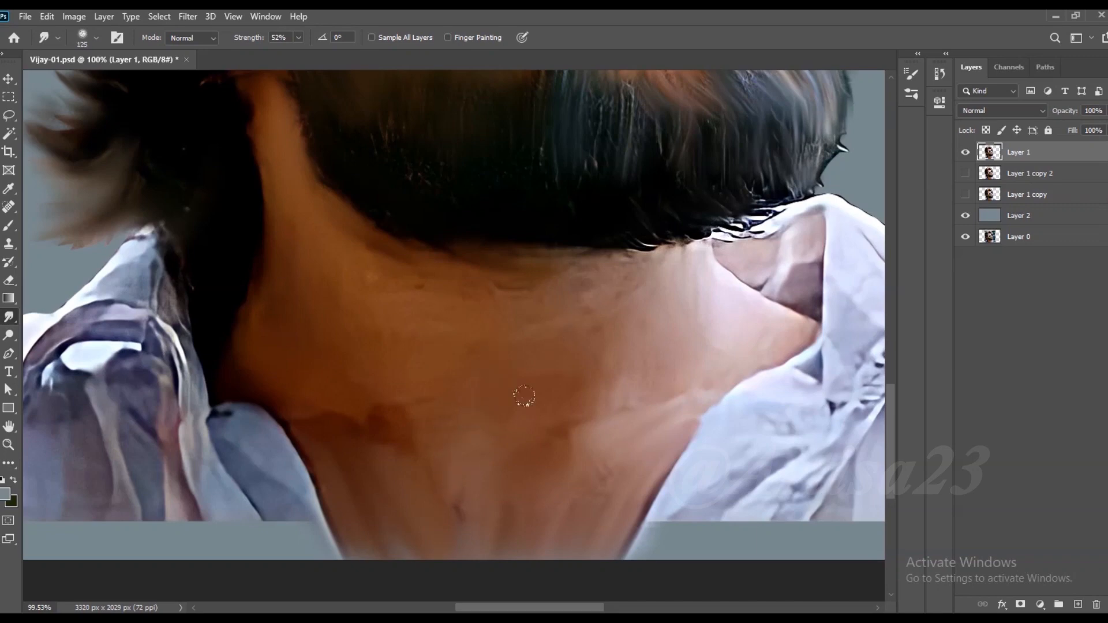
- Smooth the neck skin beneath the beard and blend the beard's lower edge beside the right collar with a smaller brush
left_click_drag(568, 285, 414, 270)
key("bracketleft")
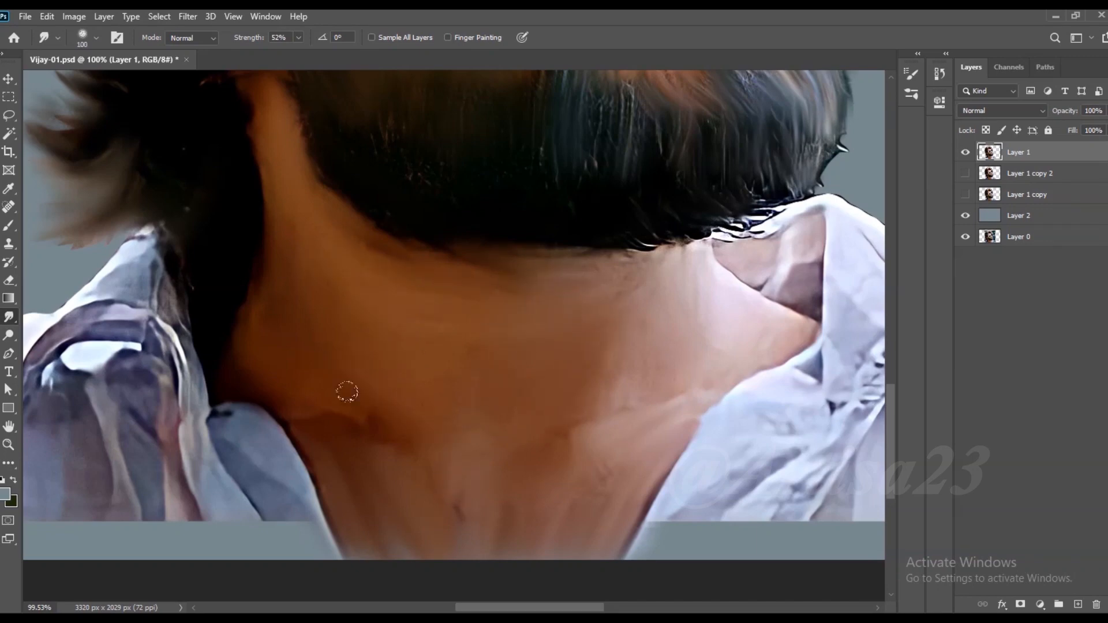
mouse_move(663, 287)
left_mouse_down()
mouse_move(650, 246)
mouse_move(704, 236)
left_mouse_up()
mouse_move(784, 251)
left_mouse_down()
mouse_move(745, 267)
mouse_move(782, 215)
left_mouse_up()
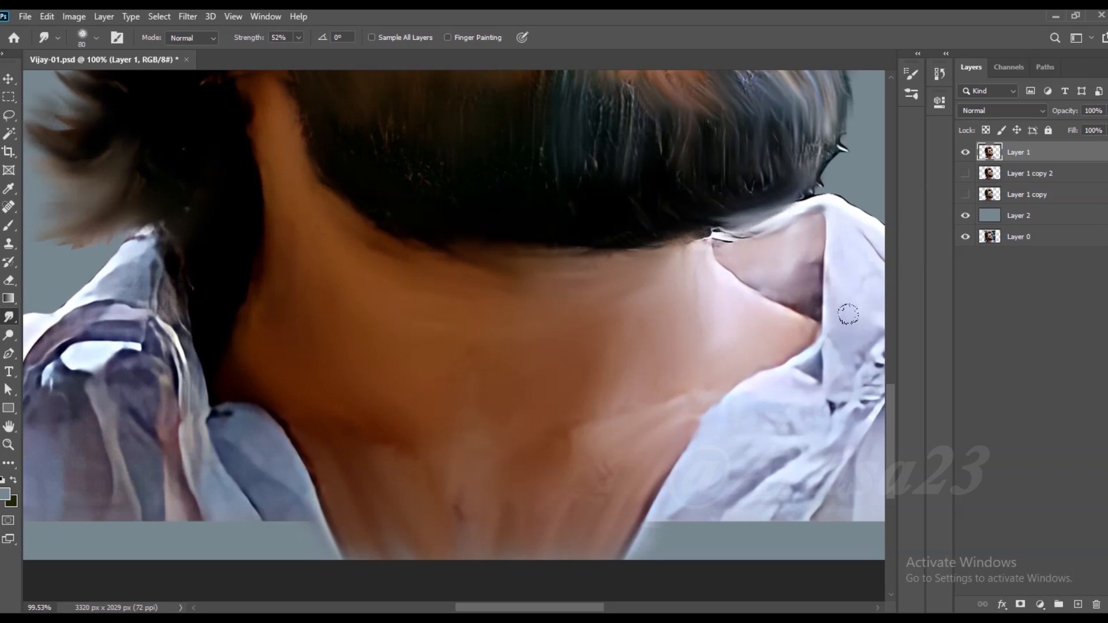
- Smudge the white collar and shirt front beside the neck's right side smooth, pulling the fabric down past the portrait's lower edge
scroll(745, 277, "down", 2)
mouse_move(739, 286)
left_mouse_down()
mouse_move(755, 322)
mouse_move(690, 372)
left_mouse_up()
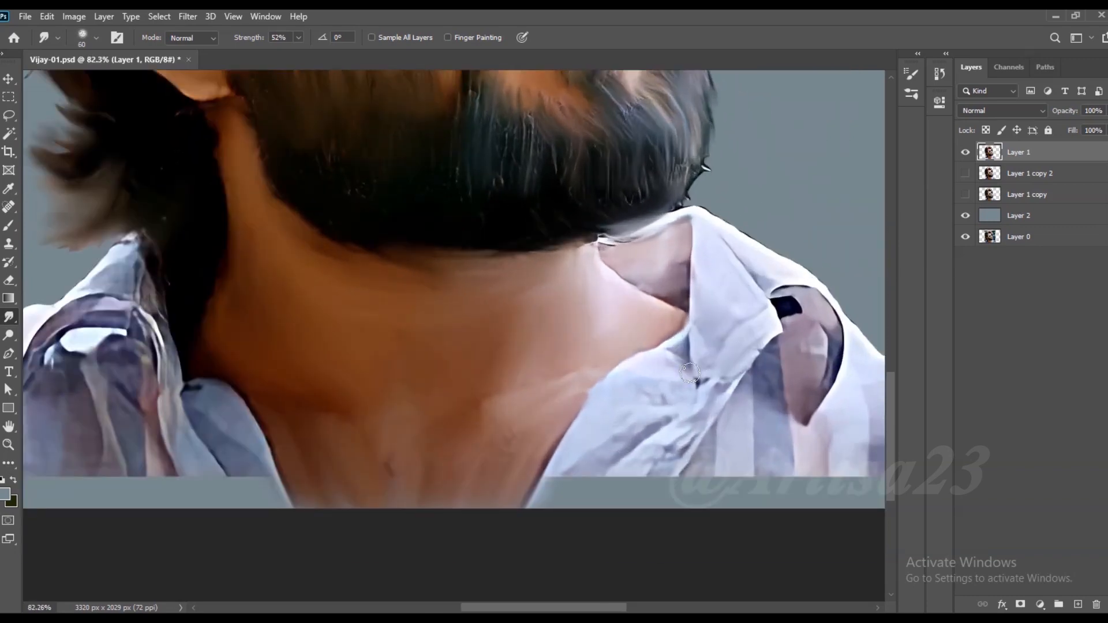
left_click_drag(664, 415, 620, 450)
mouse_move(693, 439)
left_mouse_down()
mouse_move(655, 468)
mouse_move(583, 492)
left_mouse_up()
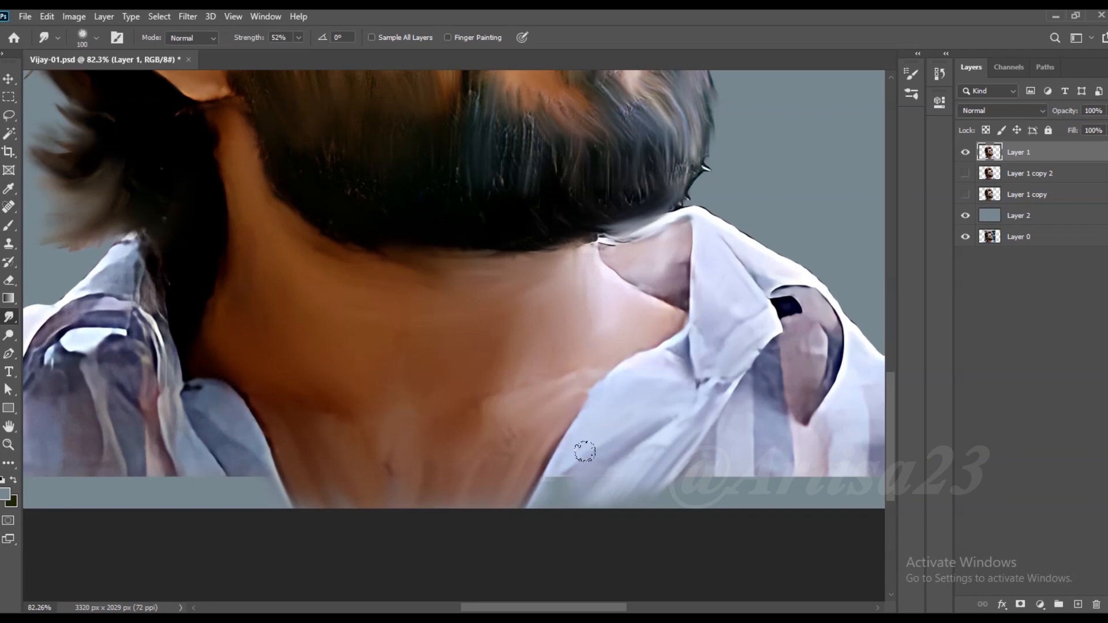
left_click_drag(585, 451, 547, 494)
- Smudge the striped shirt front below the right collar down to the canvas edge with a larger brush
key("bracketright")
key("bracketright")
key("bracketright")
scroll(629, 439, "down", 2)
left_click_drag(630, 473, 674, 477)
left_click_drag(696, 433, 717, 465)
mouse_move(716, 436)
left_mouse_down()
mouse_move(736, 465)
mouse_move(753, 461)
left_mouse_up()
- Smooth the right shoulder fabric and extend it down to the canvas edge with the smudge brush at 175
scroll(690, 393, "down", 2)
key("bracketright")
key("bracketright")
key("bracketright")
mouse_move(745, 421)
left_mouse_down()
mouse_move(776, 453)
mouse_move(808, 453)
left_mouse_up()
left_click_drag(826, 424, 844, 451)
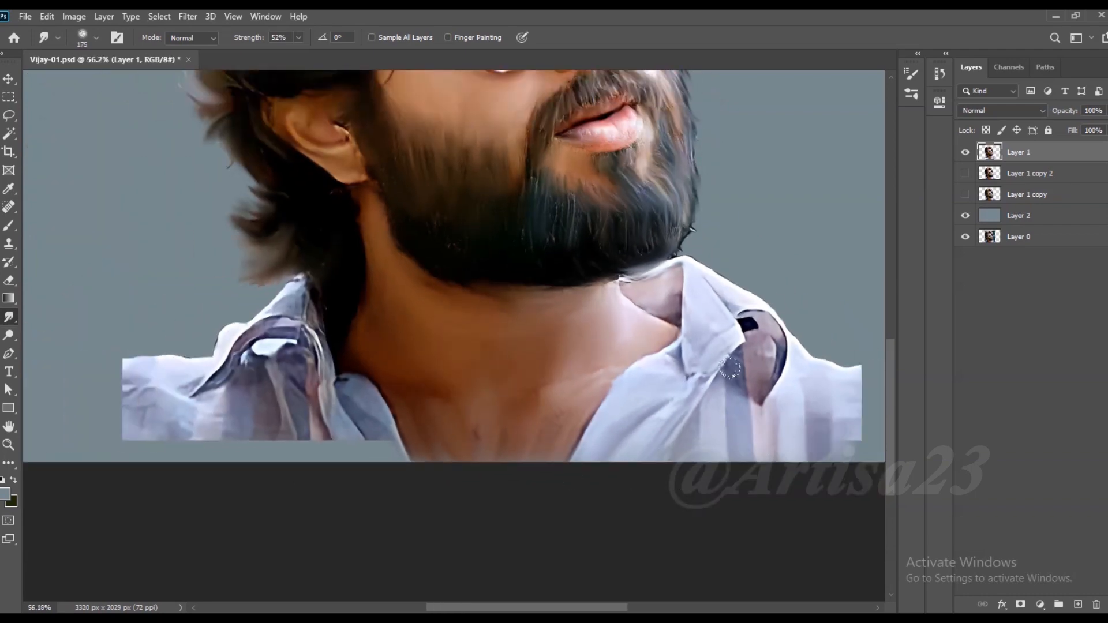
- Smudge the cut-off ends of both shoulders outward and down into soft rounded shapes fading into the background
scroll(729, 368, "down", 6)
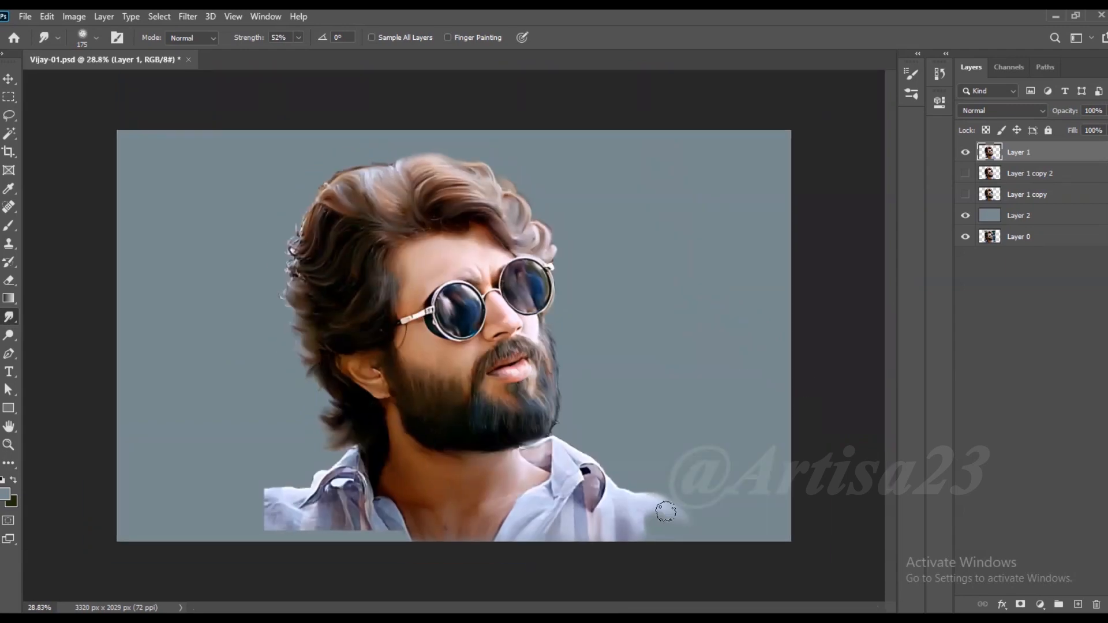
left_click_drag(637, 512, 646, 545)
scroll(316, 550, "up", 1)
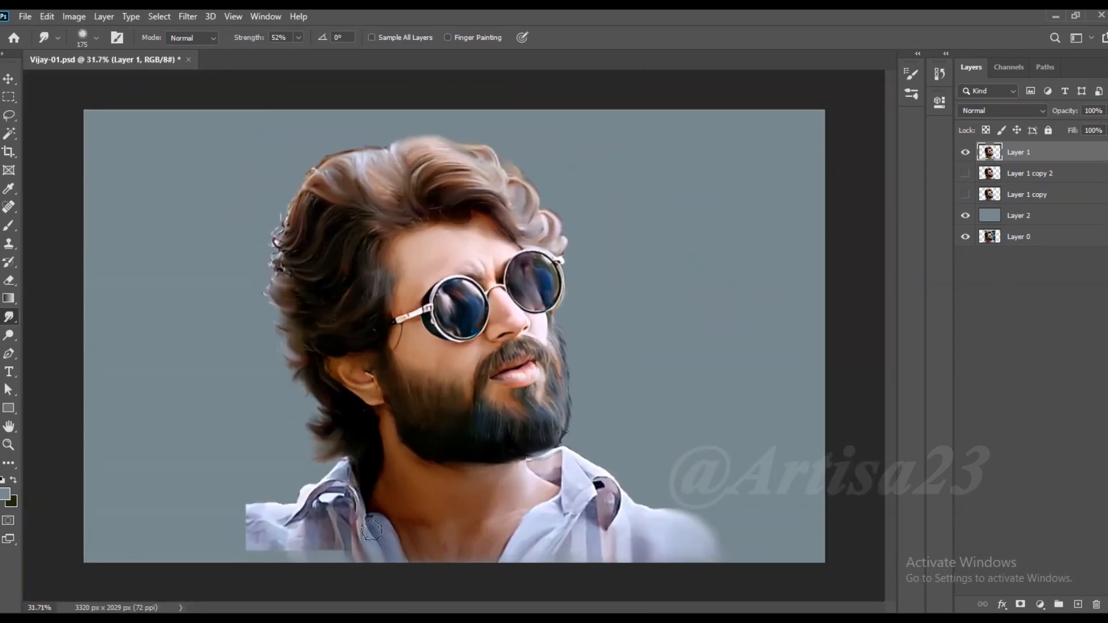
scroll(371, 530, "down", 2)
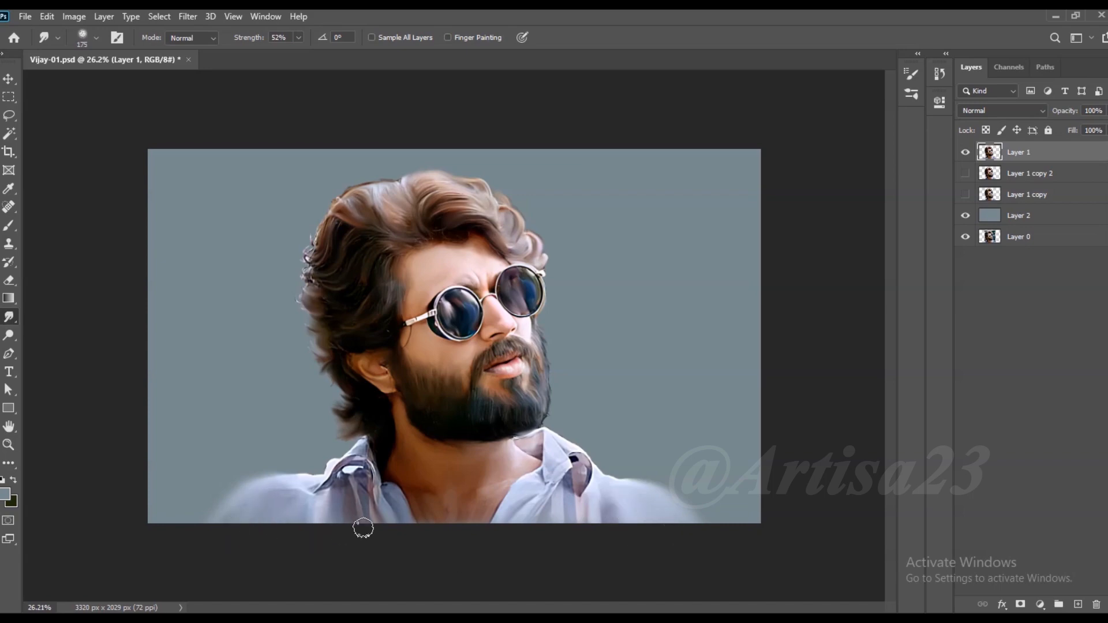
- Smooth the left collar and its folds with a smaller smudge brush and save the document
scroll(358, 506, "up", 8)
key("bracketleft")
key("bracketleft")
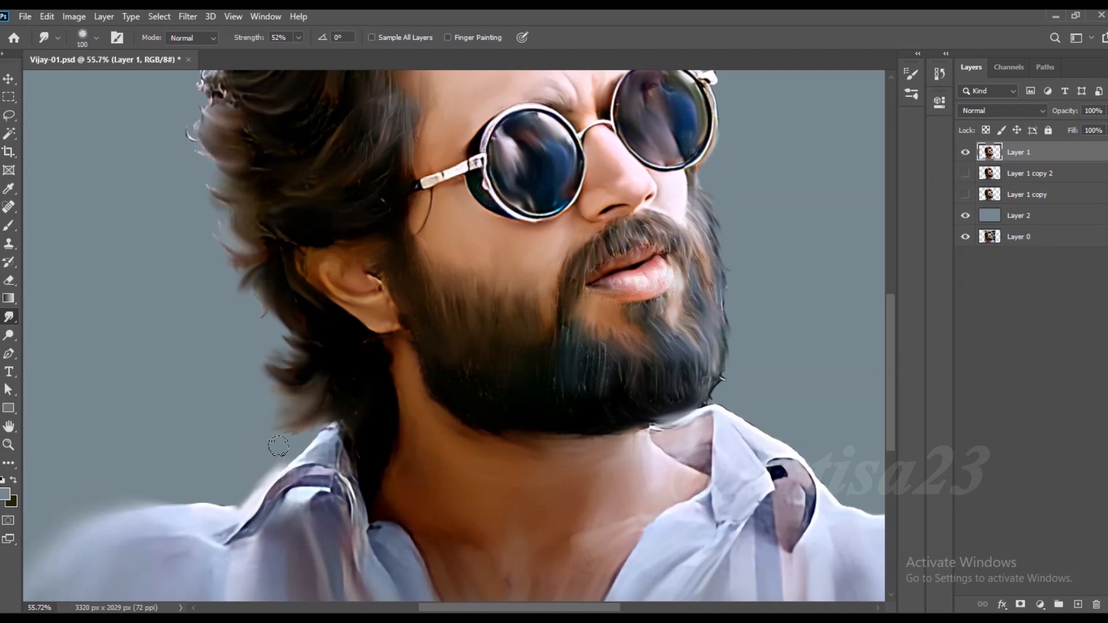
key("bracketleft")
left_click_drag(317, 474, 344, 519)
scroll(343, 524, "down", 5)
key("ctrl+s")
- Smooth the inside of the right collar and the shadowed shirt opening on the right shoulder with the brush at 90
scroll(563, 488, "up", 5)
key("bracketleft")
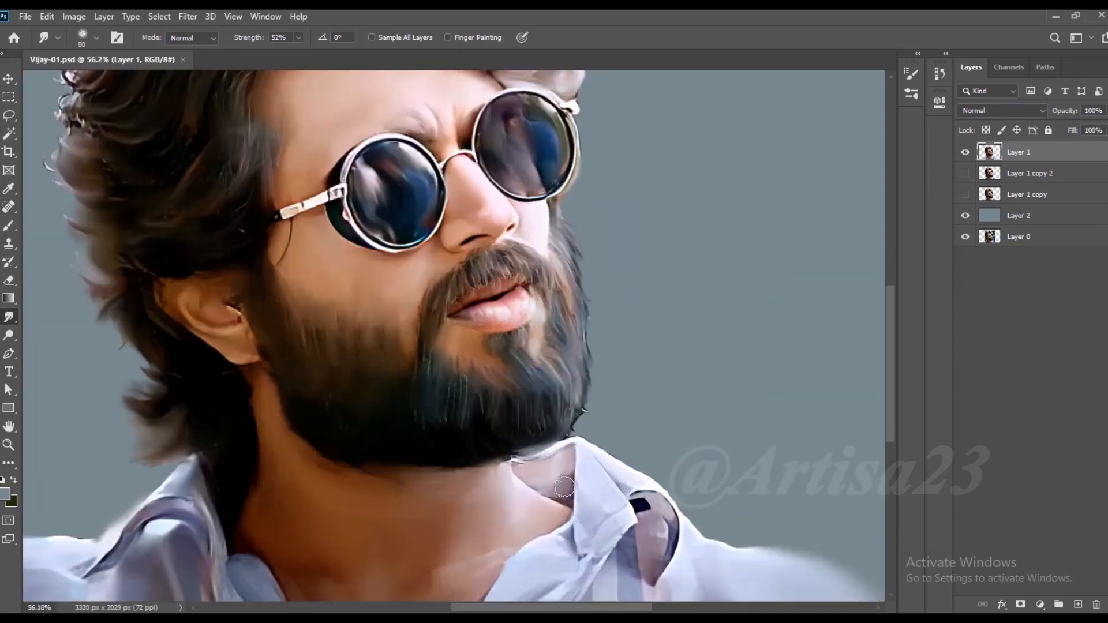
scroll(565, 488, "up", 3)
left_click_drag(508, 452, 470, 442)
scroll(470, 443, "down", 2)
scroll(485, 518, "down", 3)
scroll(646, 368, "up", 3)
mouse_move(633, 367)
left_mouse_down()
mouse_move(591, 451)
mouse_move(553, 441)
left_mouse_up()
left_click_drag(609, 325, 620, 427)
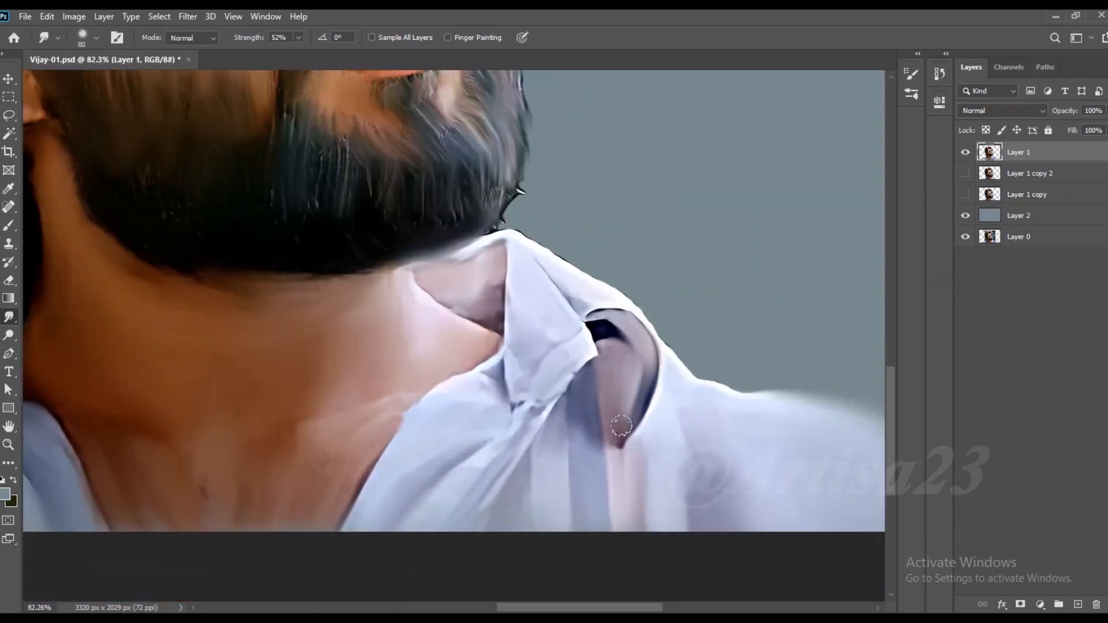
- Refine the right collar's outer edge and the fabric around the shoulder opening, and save the document
scroll(605, 293, "up", 2)
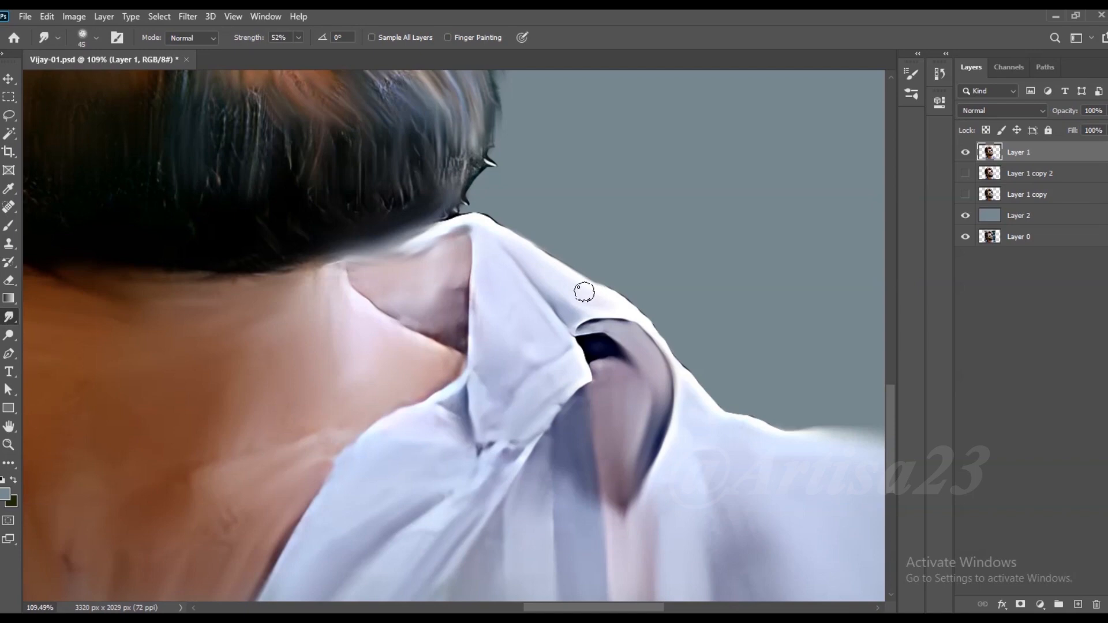
left_click_drag(698, 490, 733, 551)
scroll(650, 517, "down", 14)
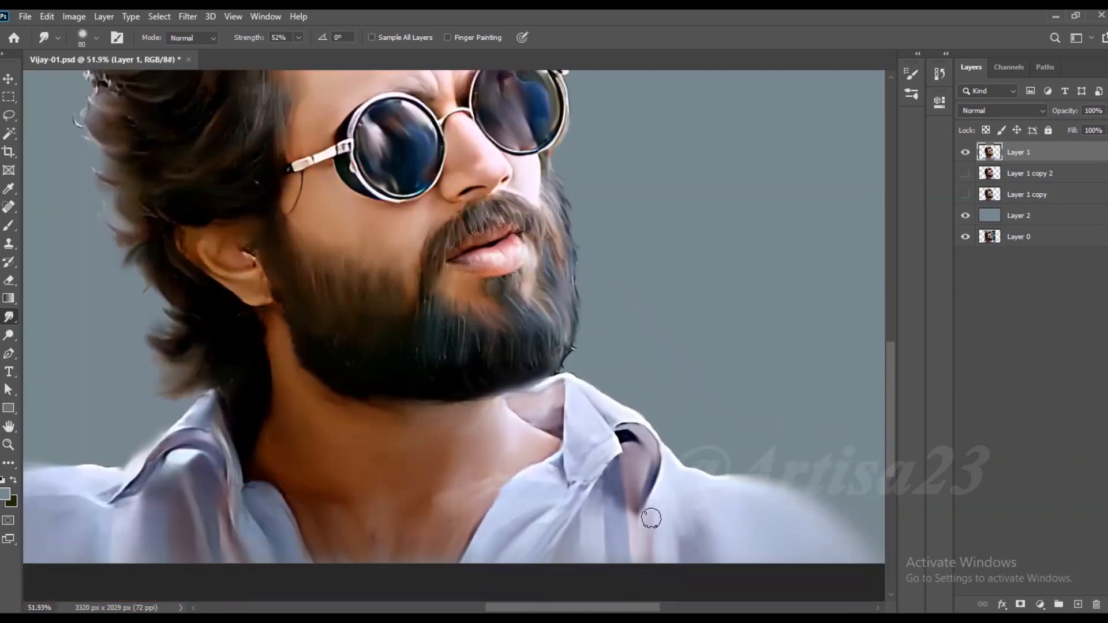
key("ctrl+s")
- Soften the beard's right outer edge against the background with the smudge brush at 45
scroll(538, 387, "up", 5)
key("bracketright")
scroll(538, 387, "up", 5)
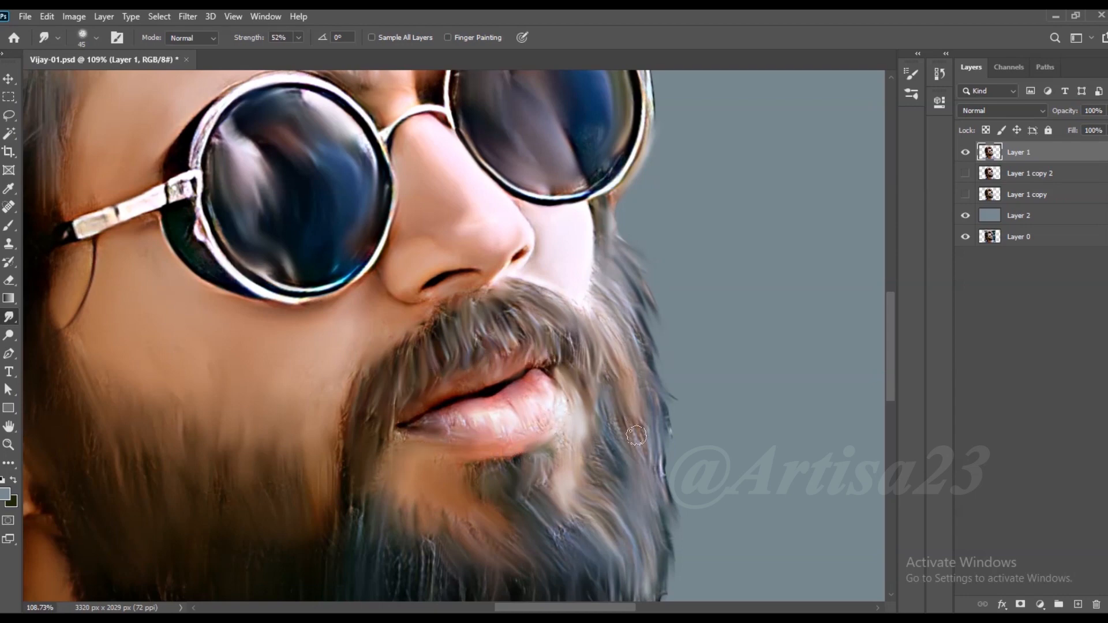
scroll(438, 488, "down", 3)
scroll(617, 496, "down", 5)
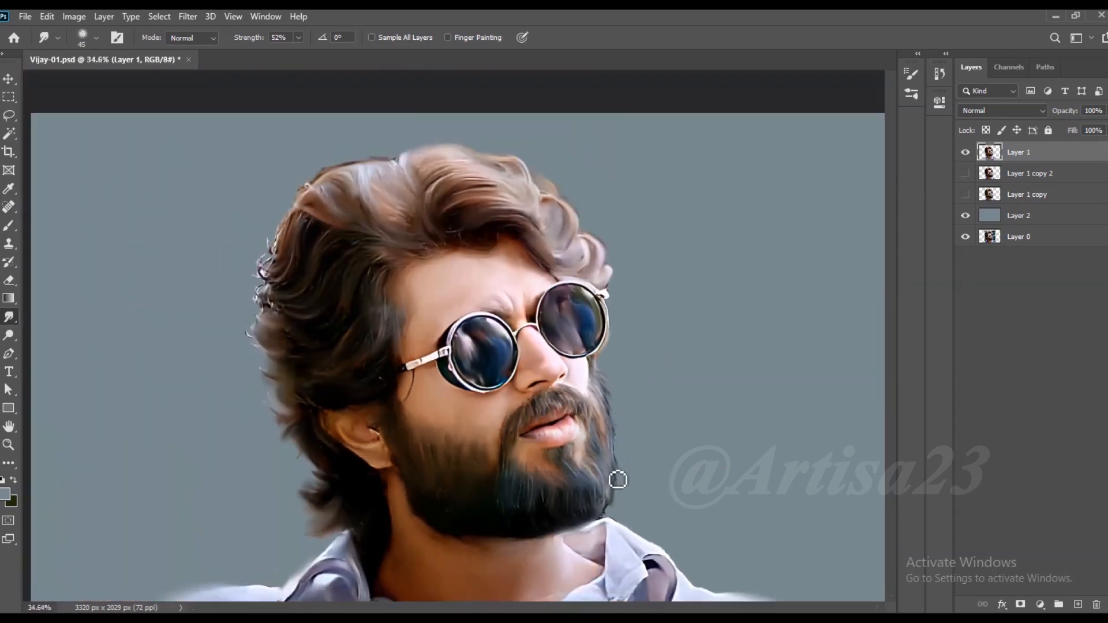
scroll(595, 438, "up", 1)
scroll(366, 384, "up", 5)
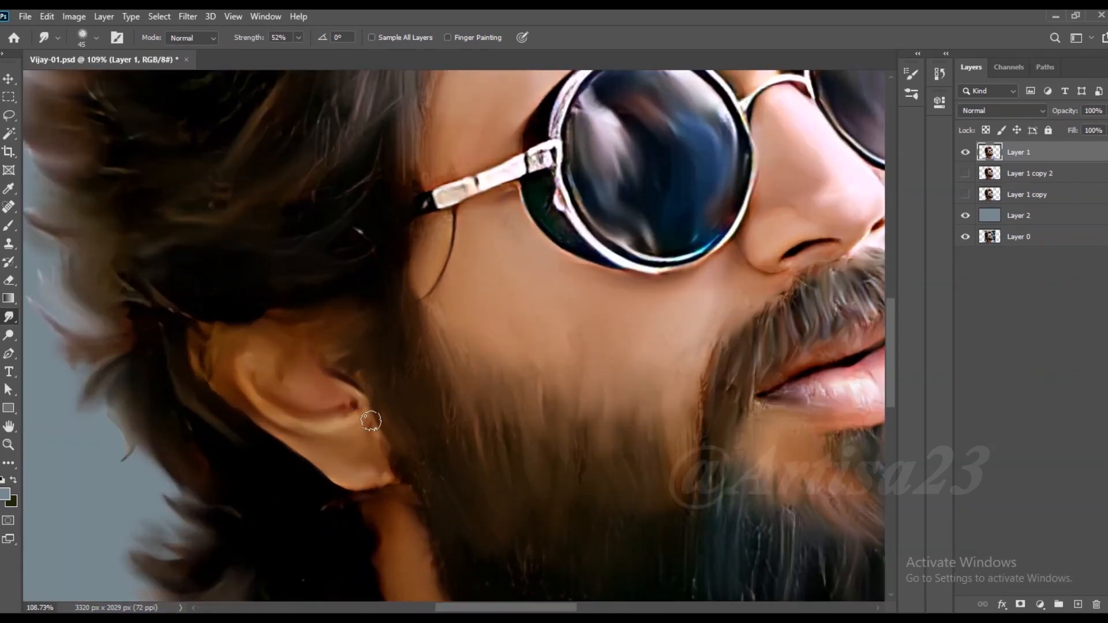
- Smudge the stray curls along the hair's left outer edge into soft wisps with a larger brush
scroll(333, 366, "down", 3)
scroll(278, 191, "up", 1)
key("bracketright")
key("bracketright")
key("bracketright")
key("bracketright")
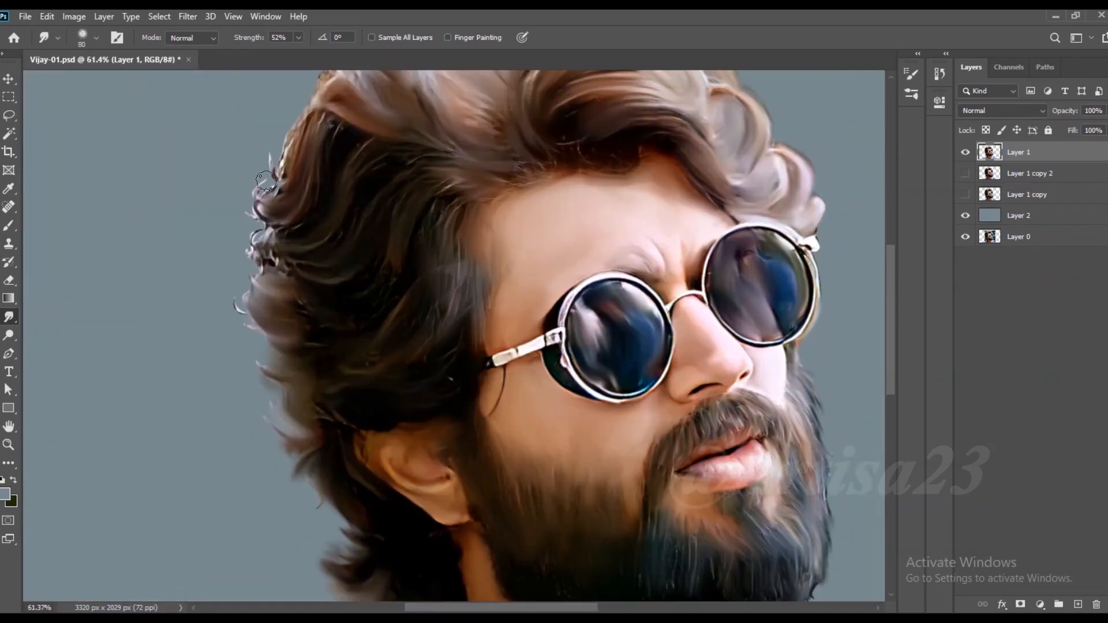
left_click_drag(293, 274, 259, 306)
mouse_move(284, 171)
left_mouse_down()
mouse_move(305, 117)
mouse_move(277, 158)
left_mouse_up()
- Blend the hair along the forehead's upper left hairline into smooth strands
scroll(300, 144, "up", 1)
left_click_drag(482, 195, 432, 213)
key("]")
scroll(433, 213, "down", 3)
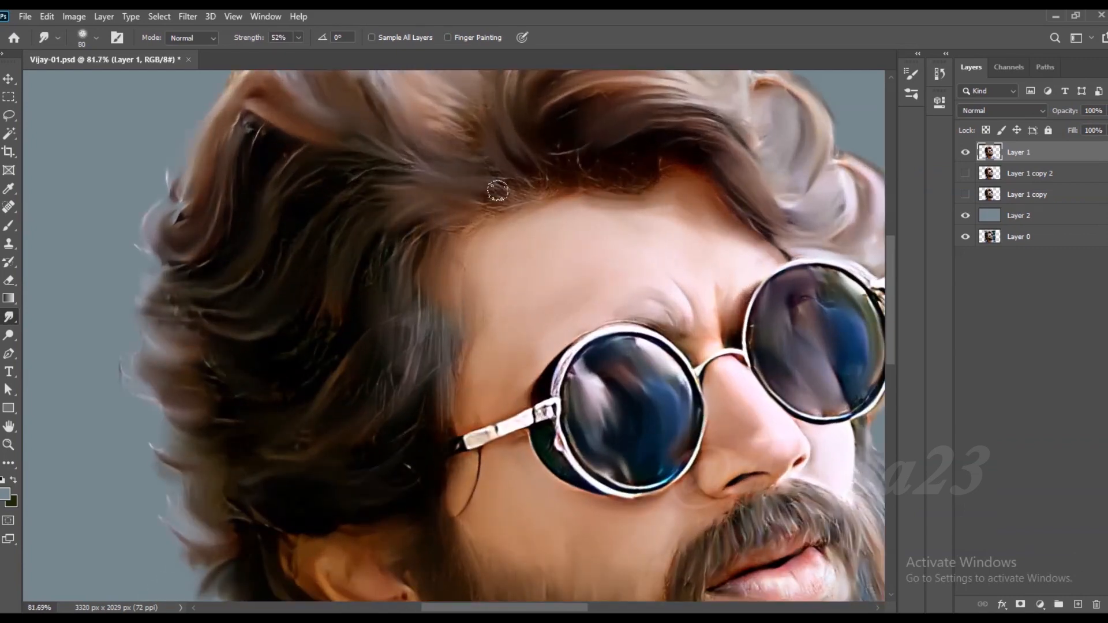
scroll(371, 211, "down", 4)
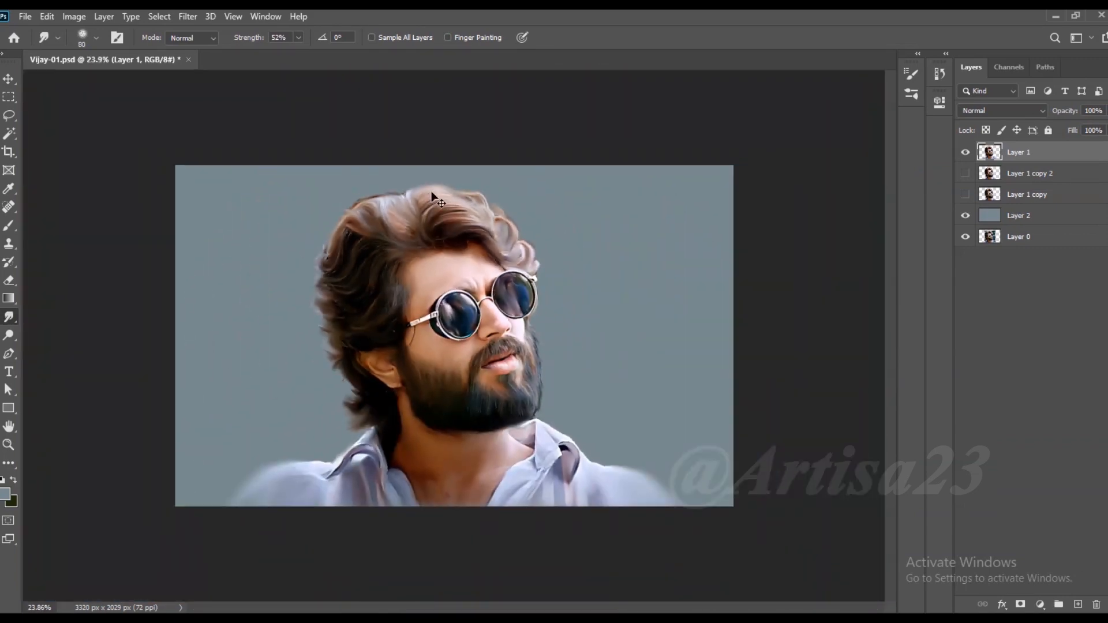
- Extend the canvas outward on all sides to 3646 x 2121 px with the Crop tool
key("c")
left_click_drag(734, 335, 761, 323)
left_click_drag(453, 164, 454, 153)
key("Return")
- Place Layer 2 directly beneath Layer 1 and fill it with the grey-blue foreground color to cover the enlarged canvas
left_click_drag(1019, 212, 1017, 169)
key("alt+BackSpace")
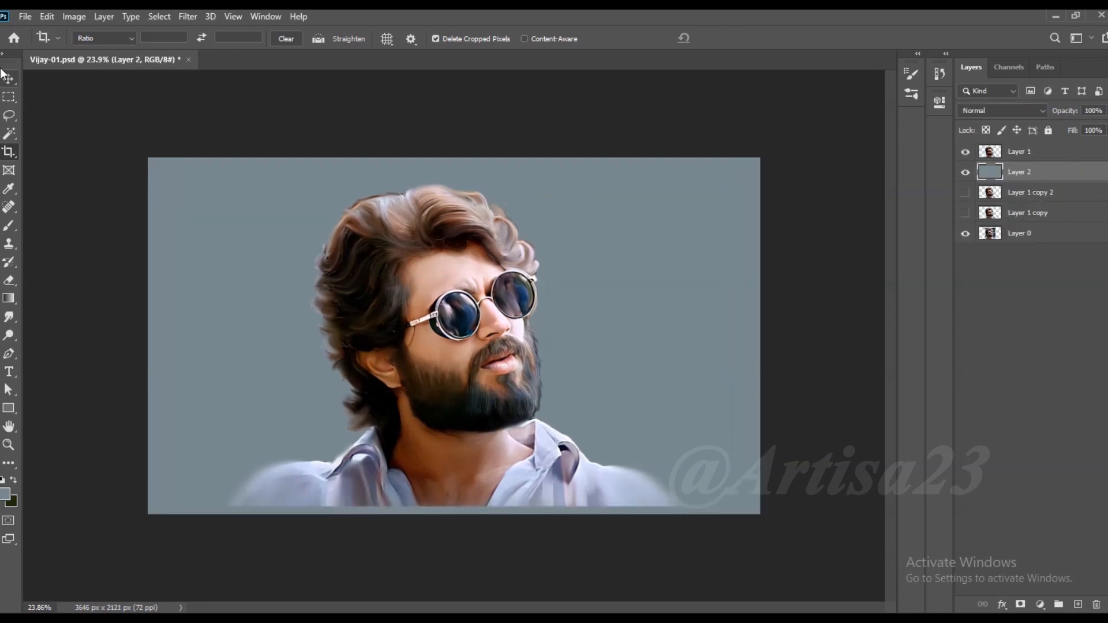
- Smudge the lower edge of the chest and left shirt on Layer 1 down to the new canvas edge
left_click(5, 77)
scroll(537, 455, "up", 2)
scroll(487, 328, "up", 3)
left_click_drag(473, 421, 510, 156)
left_click(9, 317)
left_click(1019, 151)
key("bracketright")
mouse_move(556, 400)
left_mouse_down()
mouse_move(434, 418)
mouse_move(413, 405)
mouse_move(483, 403)
mouse_move(269, 400)
mouse_move(229, 419)
mouse_move(195, 389)
mouse_move(57, 409)
left_mouse_up()
- Smudge the right shirt's lower edge down to the new canvas edge with the brush at 175
key("bracketright")
key("bracketleft")
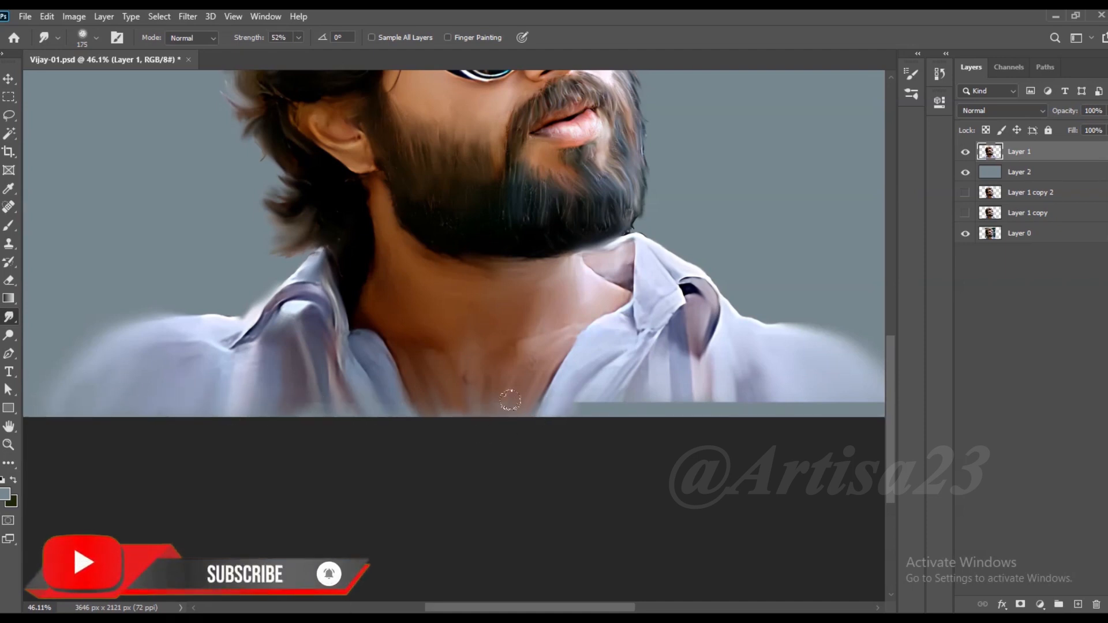
mouse_move(572, 406)
left_mouse_down()
mouse_move(712, 412)
mouse_move(777, 391)
mouse_move(857, 407)
mouse_move(846, 409)
left_mouse_up()
scroll(857, 407, "down", 2)
key("bracketright")
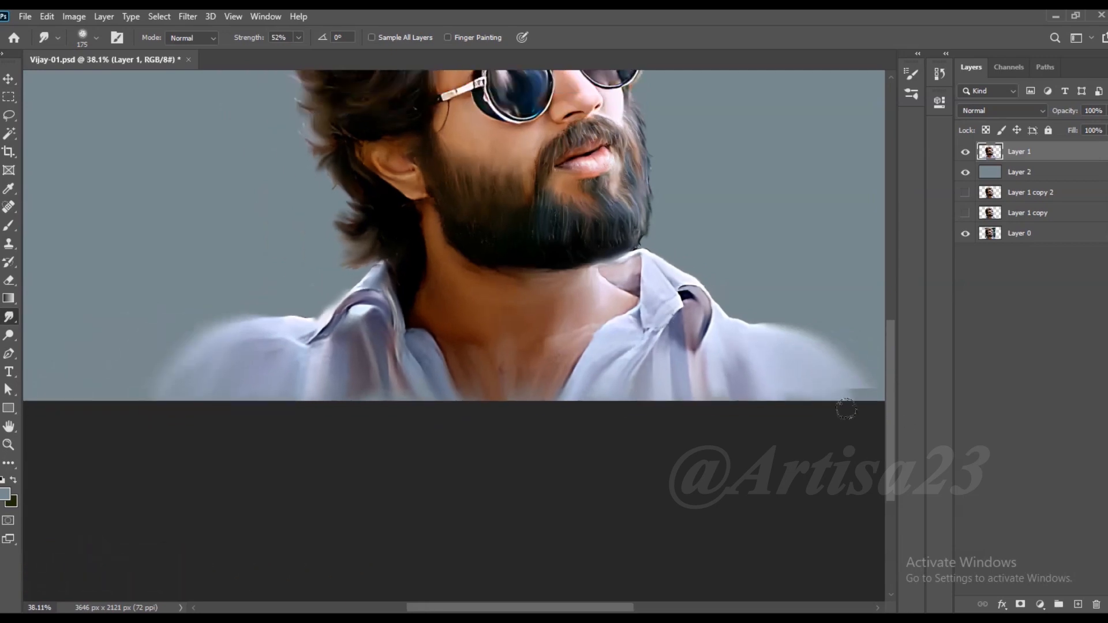
scroll(794, 431, "down", 5)
scroll(551, 473, "up", 7)
scroll(200, 530, "down", 7)
- Add a new empty layer above Layer 2 for background painting and save the document
left_click(1031, 176)
left_click(1078, 604)
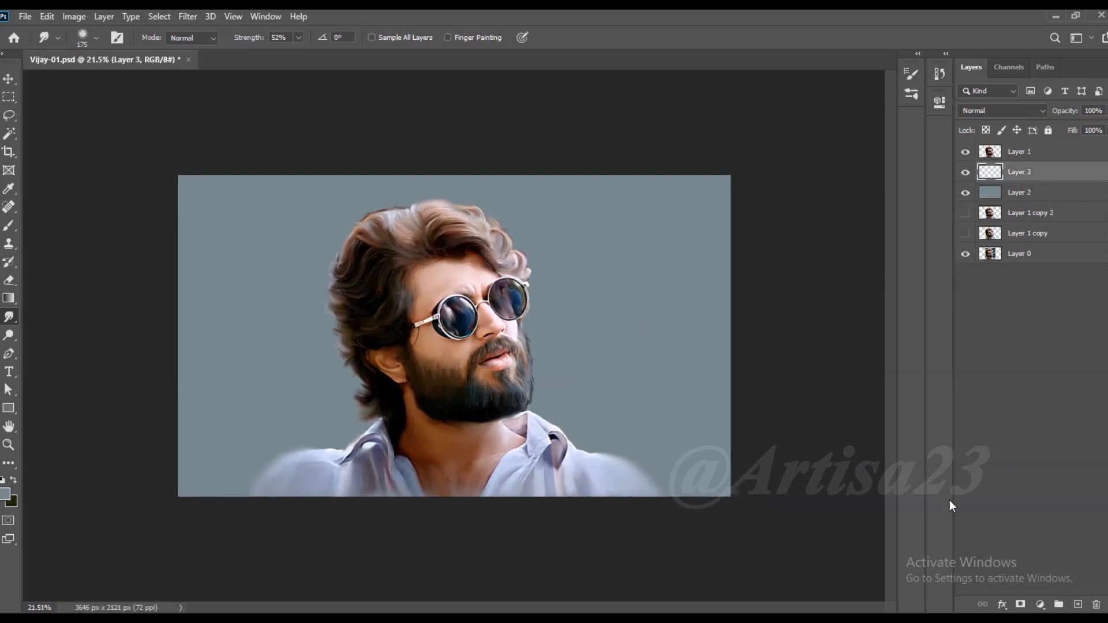
scroll(547, 295, "down", 1)
key("ctrl+s")
- Set up the Brush tool with the textured 569 px preset and 67% opacity
scroll(604, 332, "up", 2)
key("b")
left_click(116, 38)
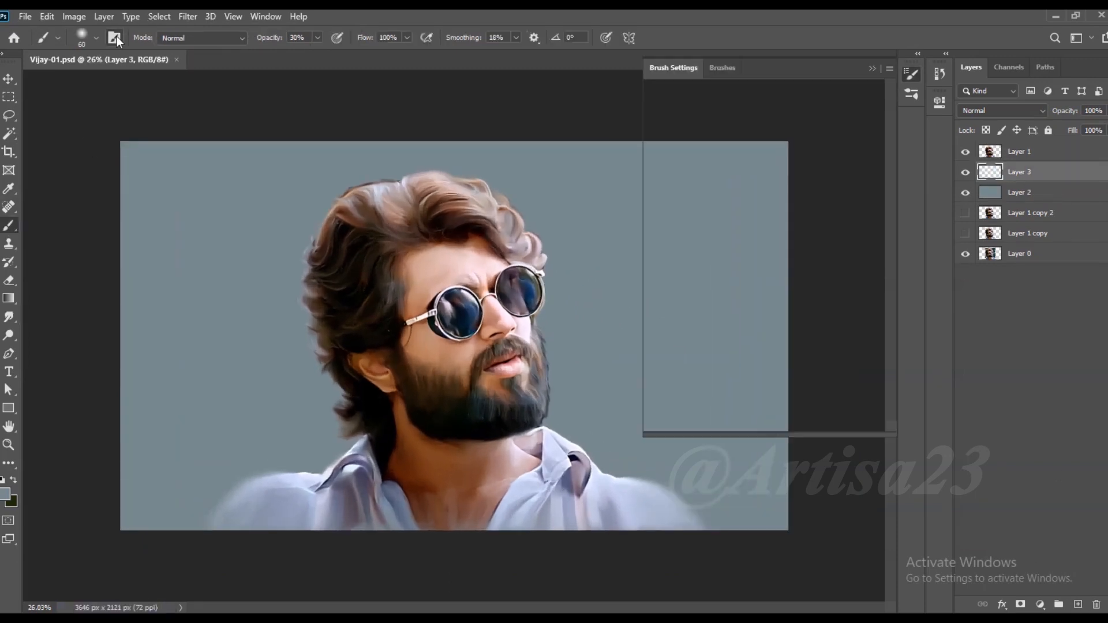
left_click(722, 68)
scroll(765, 283, "down", 2)
left_click(714, 263)
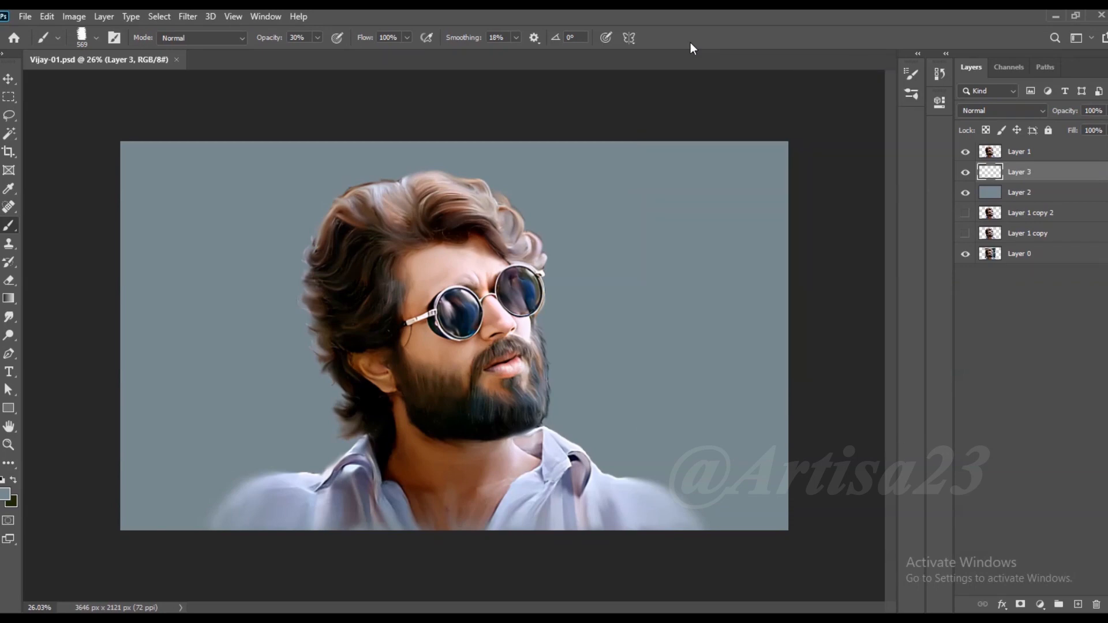
left_click(318, 37)
left_click(343, 54)
- Paint dark slate-blue strokes sampled from the shirt's shadows beside the beard and behind the hair with a smaller brush
key("bracketleft")
key("bracketleft")
key("bracketleft")
key("bracketleft")
key("bracketleft")
left_click(575, 471, "alt")
mouse_move(568, 300)
left_mouse_down()
mouse_move(524, 346)
mouse_move(554, 369)
left_mouse_up()
mouse_move(312, 285)
left_mouse_down()
mouse_move(302, 320)
mouse_move(323, 447)
left_mouse_up()
- Paint pale textured strokes sampled from the shirt beside the glasses, enlarging the brush to 500
left_click(555, 438, "alt")
mouse_move(548, 288)
left_mouse_down()
mouse_move(554, 215)
mouse_move(516, 207)
mouse_move(526, 182)
mouse_move(621, 257)
left_mouse_up()
key("bracketright")
key("bracketright")
key("bracketright")
key("bracketright")
left_click(628, 481, "alt")
left_click(560, 312)
left_click(576, 446, "alt")
mouse_move(569, 289)
left_mouse_down()
mouse_move(489, 181)
mouse_move(606, 277)
mouse_move(629, 261)
mouse_move(658, 338)
left_mouse_up()
- Brush sampled blue-grey tones over the background to the right of the face
left_click(622, 480, "alt")
left_click(572, 340, "alt")
mouse_move(589, 326)
left_mouse_down()
mouse_move(554, 361)
mouse_move(658, 430)
left_mouse_up()
left_click(325, 406, "alt")
left_click(652, 405, "alt")
left_click_drag(626, 387, 678, 413)
- Blend the background patches right of the glasses and beard with tones sampled from the surrounding paint
left_click(636, 309, "alt")
scroll(673, 335, "down", 2)
left_click(615, 322, "alt")
mouse_move(624, 304)
left_mouse_down()
mouse_move(636, 340)
mouse_move(652, 364)
left_mouse_up()
left_click(614, 405, "alt")
left_click_drag(615, 405, 634, 421)
- Paint sampled slate-blue strokes above the left shoulder and up the background behind the hair
left_click(337, 404, "alt")
mouse_move(346, 433)
left_mouse_down()
mouse_move(309, 421)
mouse_move(246, 474)
mouse_move(207, 485)
left_mouse_up()
left_click(267, 449, "alt")
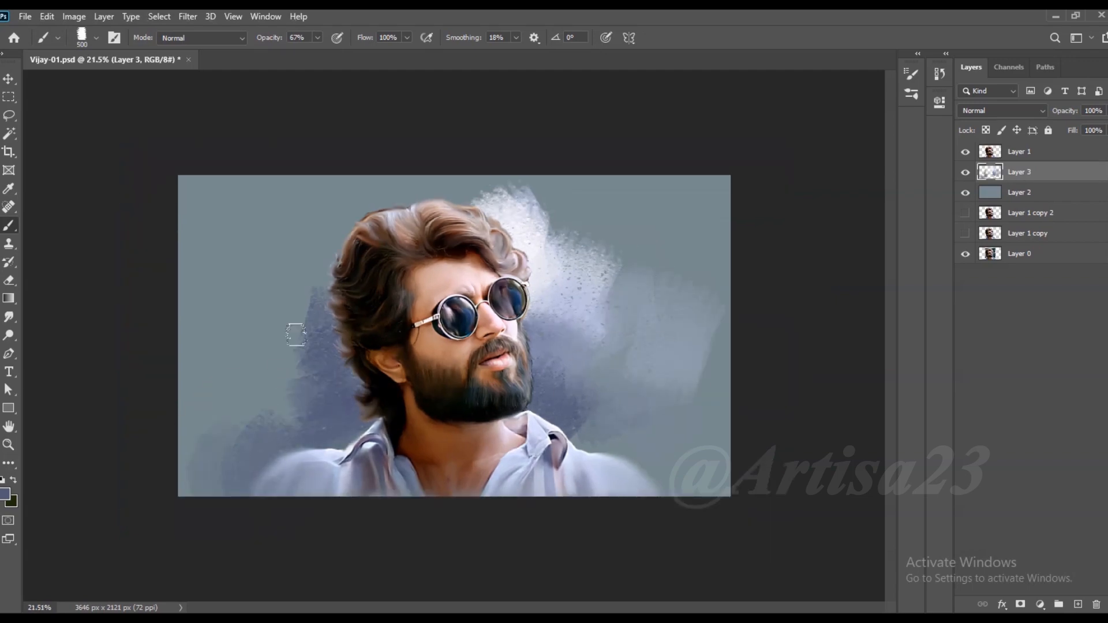
left_click(317, 375, "alt")
left_click_drag(312, 352, 303, 291)
- Paint sampled pale tones around the top of the hair and across the background at its upper right
left_click(514, 193, "alt")
left_click(525, 237, "alt")
mouse_move(511, 199)
left_mouse_down()
mouse_move(430, 210)
mouse_move(481, 188)
mouse_move(477, 226)
mouse_move(542, 211)
left_mouse_up()
left_click(433, 196, "alt")
left_click(532, 183, "alt")
left_click(540, 223, "alt")
left_click_drag(551, 248, 609, 196)
left_click(570, 287, "alt")
mouse_move(494, 214)
left_mouse_down()
mouse_move(522, 251)
mouse_move(447, 182)
left_mouse_up()
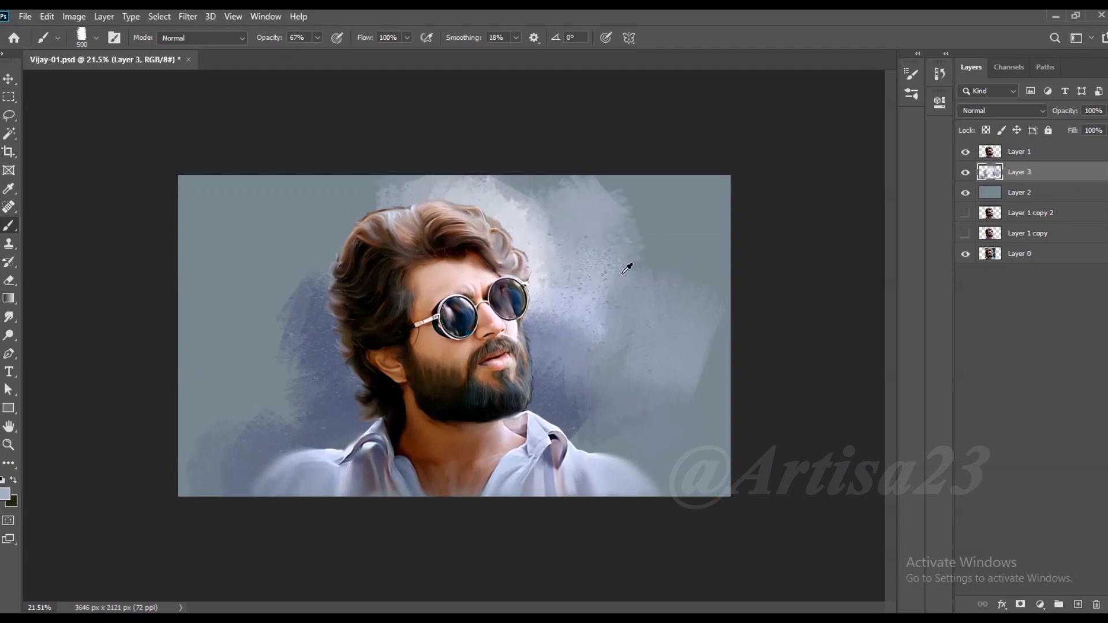
- Extend the light blue-grey strokes farther out in the background right of the glasses
left_click(625, 271, "alt")
left_click_drag(632, 263, 661, 237)
left_click(538, 278, "alt")
left_click_drag(568, 254, 623, 303)
left_click_drag(632, 254, 610, 287)
- Paint sampled blue-grey strokes along the far left background and darker ones above the right shoulder
mouse_move(298, 272)
left_mouse_down()
mouse_move(383, 180)
mouse_move(284, 263)
mouse_move(260, 324)
left_mouse_up()
left_click(303, 254, "alt")
left_click(321, 323, "alt")
left_click_drag(234, 358, 254, 404)
left_click(578, 401, "alt")
left_click_drag(606, 381, 658, 433)
- Widen the canvas equally on both sides to 3830 px with the Crop tool
scroll(658, 433, "down", 1)
left_click(9, 152)
left_click_drag(714, 333, 726, 330)
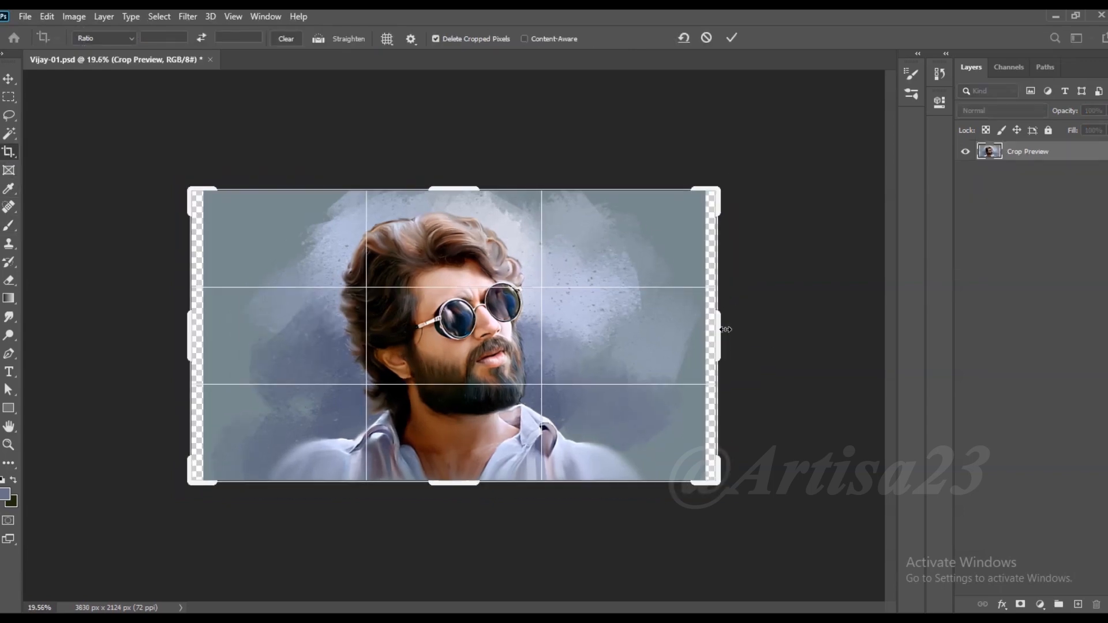
- Fill Layer 2 with grey-blue sampled from the background to cover the transparent side strips, and reselect Layer 3
left_click(1033, 197)
left_click(9, 225)
left_click(688, 200, "alt")
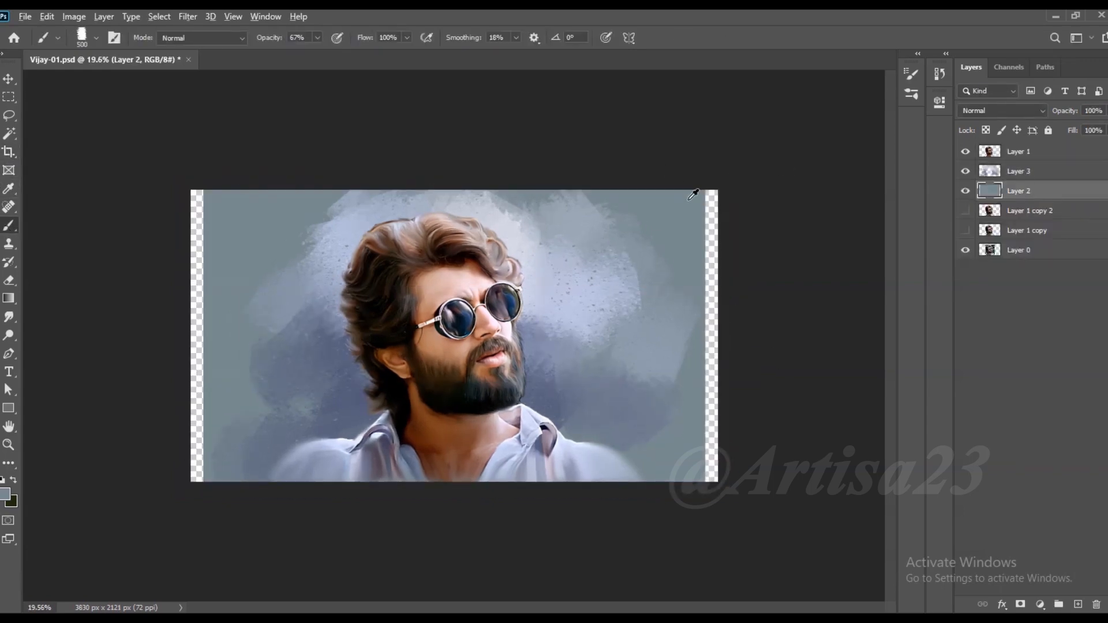
key("alt+BackSpace")
left_click(1021, 170)
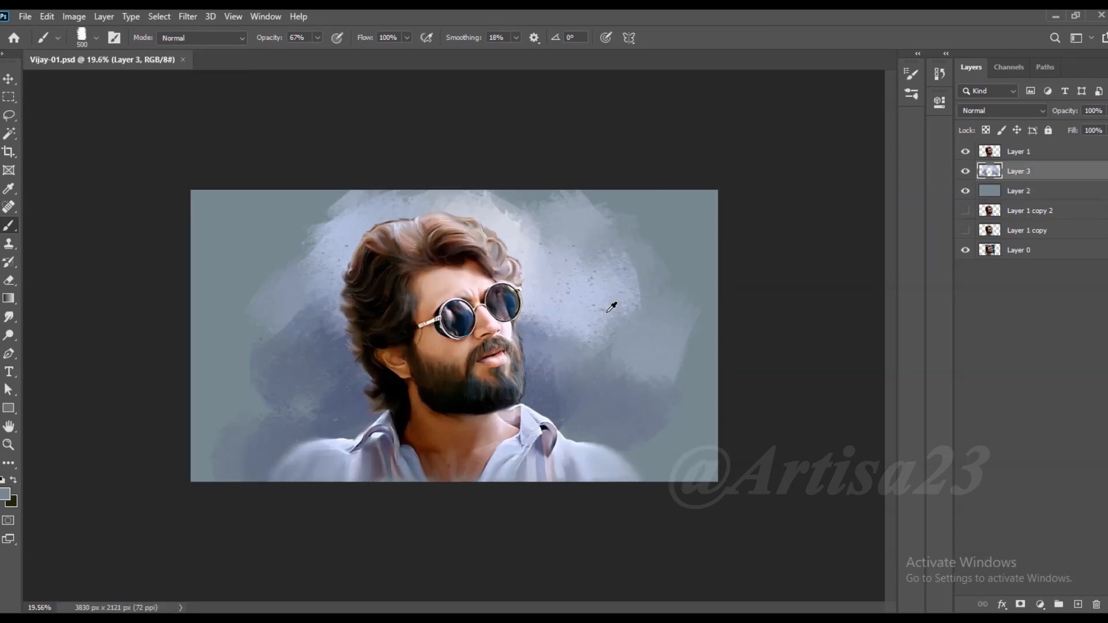
- Paint sampled grey-blue strokes across the upper background above the hair and toward the right on Layer 3
scroll(611, 307, "up", 1)
left_click(640, 205, "alt")
mouse_move(660, 187)
left_mouse_down()
mouse_move(566, 151)
mouse_move(472, 143)
left_mouse_up()
left_click(474, 141, "alt")
left_click_drag(520, 194, 479, 126)
key("ctrl+z")
key("ctrl+z")
left_click(478, 177, "alt")
left_click_drag(485, 202, 508, 135)
- Blend the background left of the hair and down the left side with sampled blue-grey strokes
left_click(406, 177, "alt")
mouse_move(396, 196)
left_mouse_down()
mouse_move(470, 176)
mouse_move(424, 170)
left_mouse_up()
left_click(390, 177, "alt")
left_click(352, 175, "alt")
left_click(329, 179, "alt")
mouse_move(319, 123)
left_mouse_down()
mouse_move(359, 179)
mouse_move(289, 230)
mouse_move(280, 294)
left_mouse_up()
left_click(271, 306, "alt")
left_click(265, 384, "alt")
left_click(544, 414, "alt")
left_click(643, 318, "alt")
- Soften the light area right of the glasses and above the hair with sampled blue-grey strokes
mouse_move(635, 291)
left_mouse_down()
mouse_move(641, 303)
mouse_move(601, 251)
left_mouse_up()
left_click(557, 224, "alt")
mouse_move(534, 237)
left_mouse_down()
mouse_move(494, 198)
mouse_move(540, 192)
left_mouse_up()
left_click(535, 259, "alt")
left_click(543, 202, "alt")
left_click(568, 248, "alt")
left_click_drag(436, 189, 485, 181)
left_click(561, 205, "alt")
left_click_drag(554, 203, 584, 187)
left_click(540, 178, "alt")
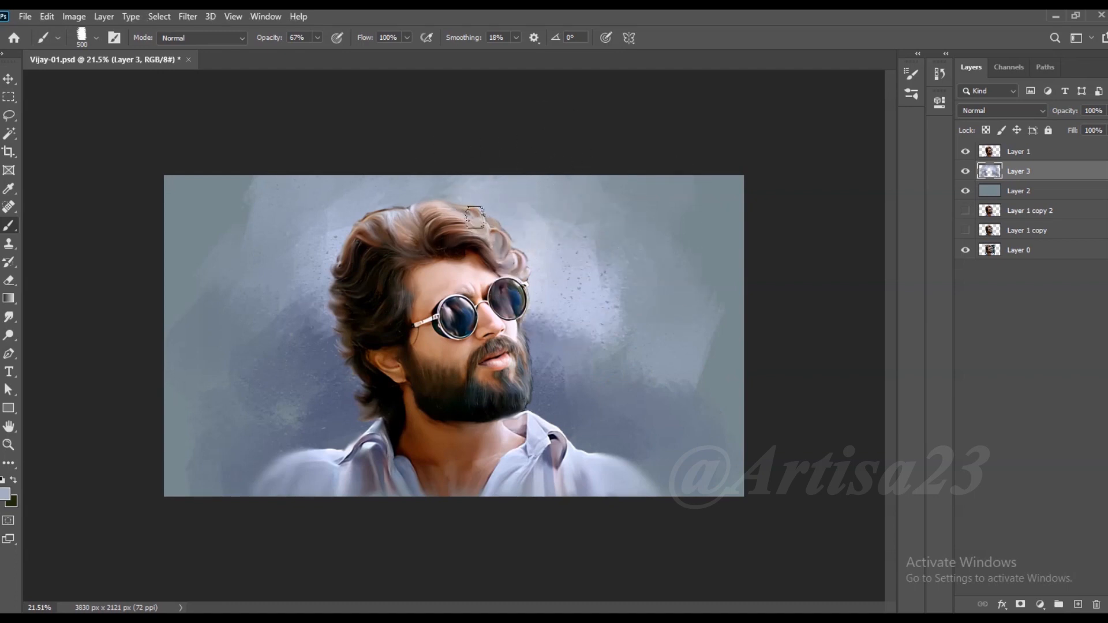
- Blend sampled light blue-grey tones around the top of the hair and save the document
left_click(592, 458, "alt")
left_click_drag(508, 214, 428, 205)
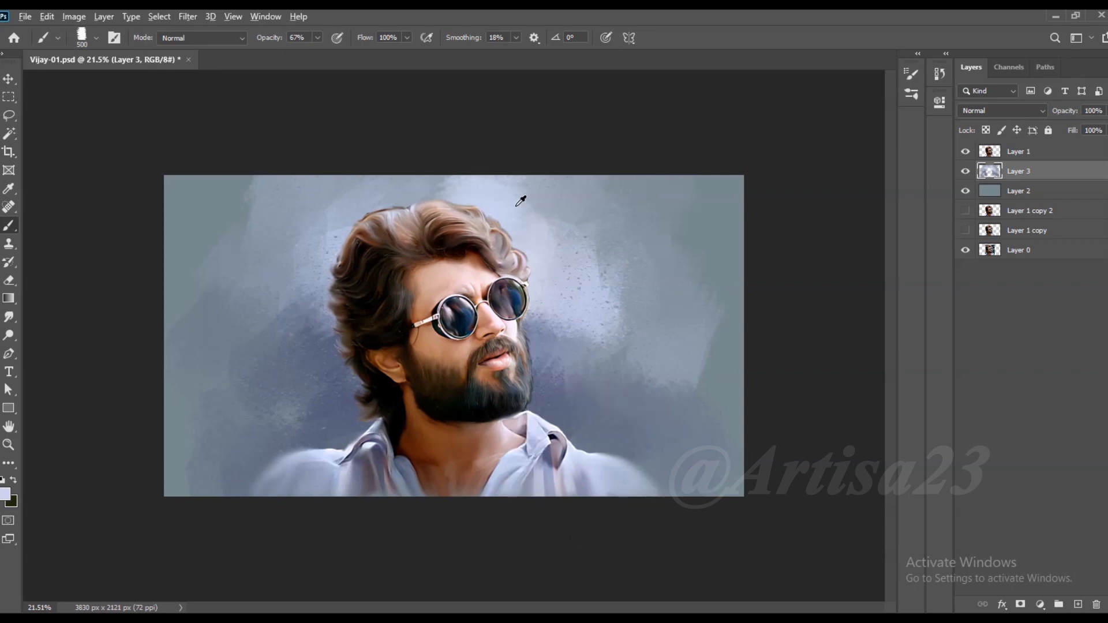
left_click_drag(554, 202, 522, 215)
left_click_drag(436, 186, 404, 193)
left_click(568, 188, "alt")
left_click(523, 190, "alt")
mouse_move(562, 199)
left_mouse_down()
mouse_move(539, 214)
mouse_move(559, 186)
left_mouse_up()
left_click(578, 186, "alt")
left_click(513, 196)
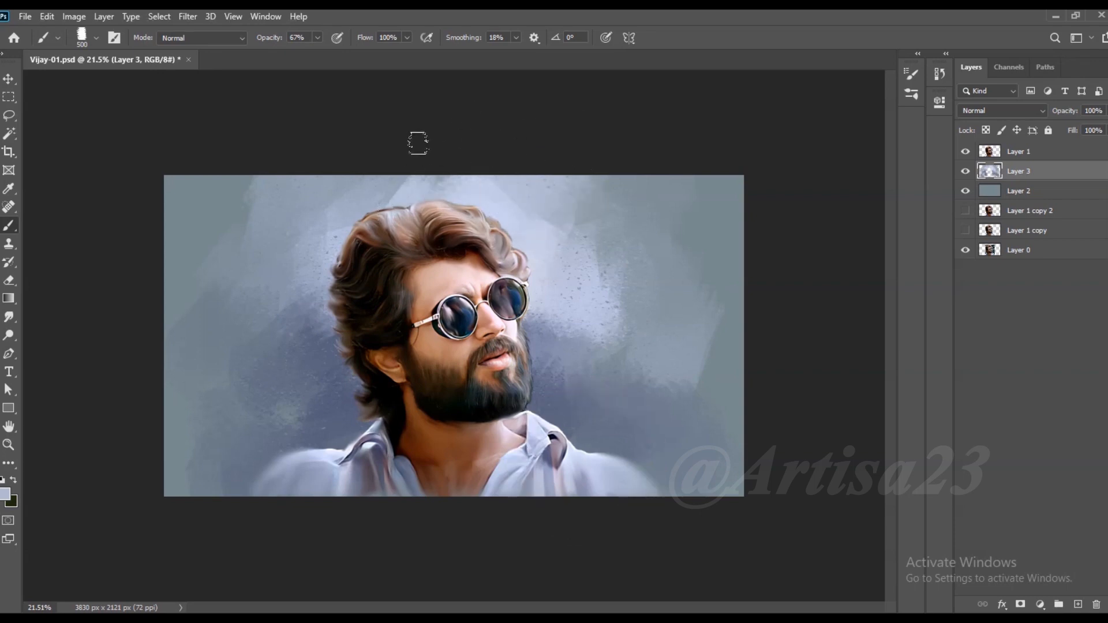
left_click(608, 223, "alt")
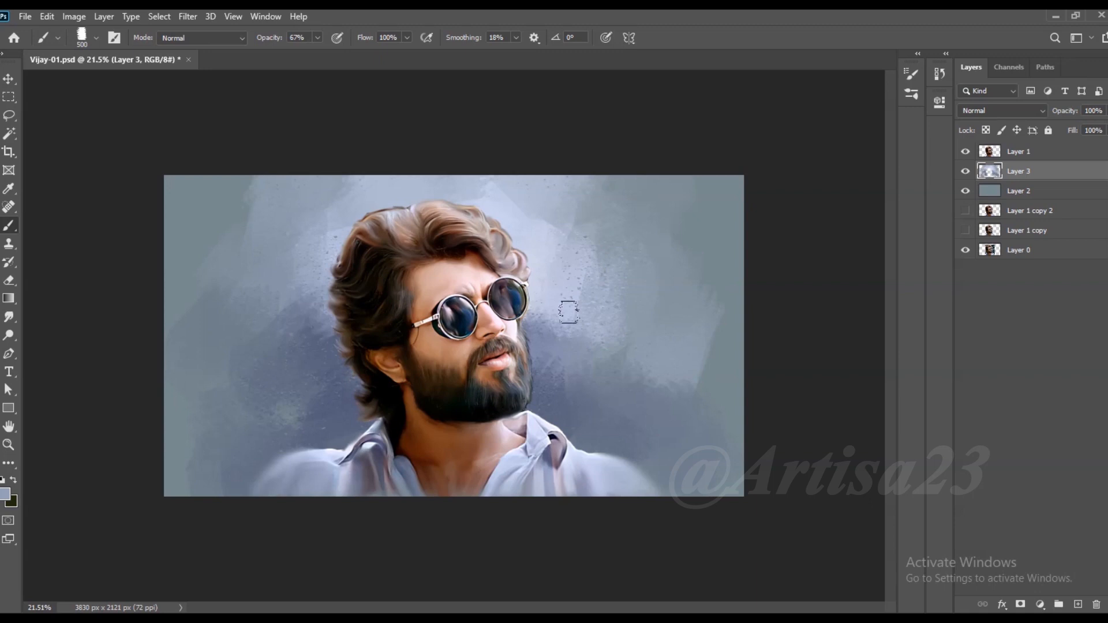
scroll(565, 376, "down", 2)
key("ctrl+s")
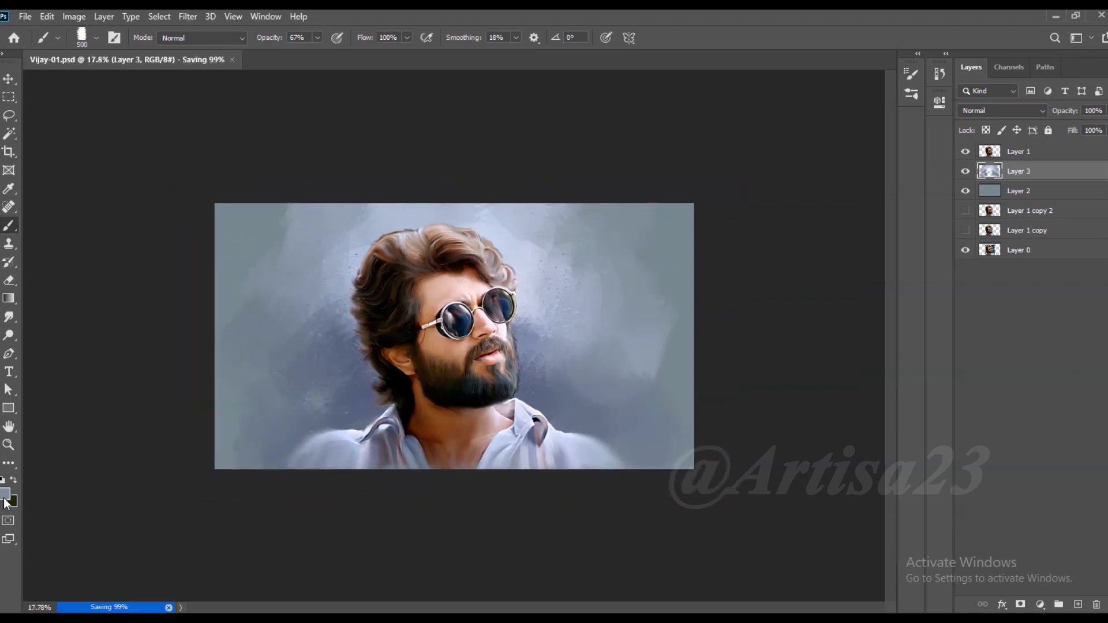
- Set the foreground color to purple #7d3a8b and paint patches beside the beard on both sides of the background
left_click(4, 494)
left_click(917, 432)
left_click(917, 315)
left_click(826, 361)
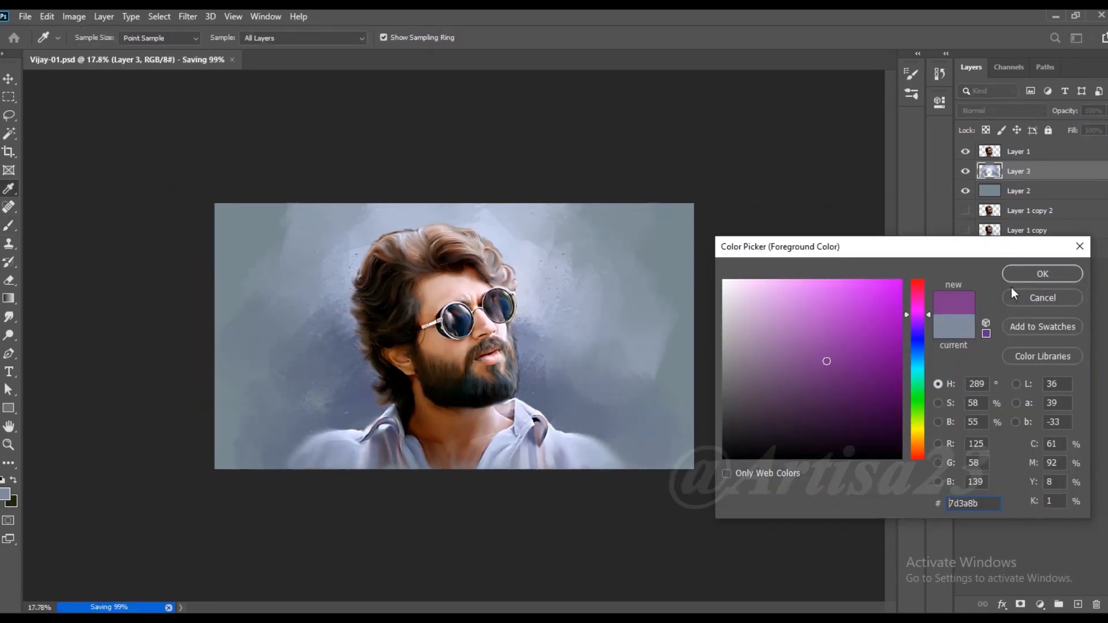
left_click(1018, 277)
scroll(593, 327, "up", 2)
mouse_move(578, 366)
left_mouse_down()
mouse_move(601, 378)
mouse_move(645, 372)
left_mouse_up()
mouse_move(265, 381)
left_mouse_down()
mouse_move(312, 376)
mouse_move(292, 392)
left_mouse_up()
- Change the foreground color to a pinkish red and add patches beside the purple ones with a 200 px brush
left_click(5, 494)
left_click(918, 307)
left_click(1042, 274)
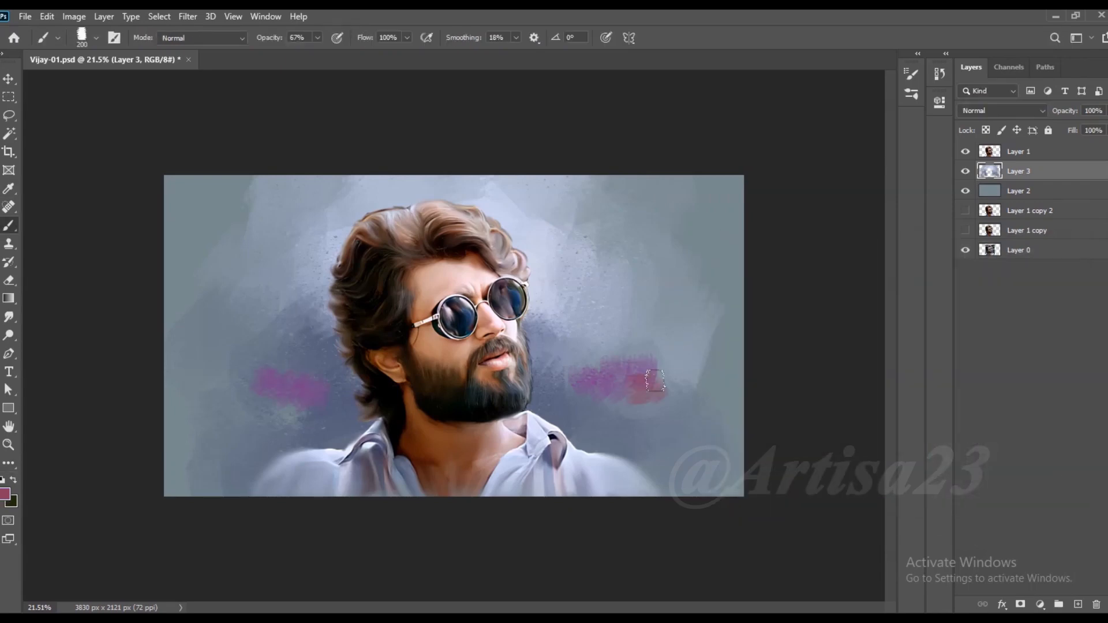
left_click_drag(684, 375, 635, 407)
left_click_drag(269, 398, 303, 425)
- Change the foreground color to teal green and paint a patch above the purple on each side of the background
left_click(4, 494)
left_click(919, 363)
left_click(851, 349)
left_click(919, 382)
left_click(919, 375)
left_click(820, 349)
left_click(1030, 281)
left_click_drag(597, 346, 615, 341)
left_click_drag(219, 371, 260, 352)
- Blend the purple, red and teal patches right of the beard with sampled colors and a 300 px brush
left_click(661, 358, "alt")
key("bracketright")
key("bracketright")
left_click_drag(673, 370, 713, 357)
left_click(699, 353, "alt")
left_click(665, 397, "alt")
left_click_drag(673, 401, 702, 375)
left_click(677, 411, "alt")
left_click_drag(687, 421, 626, 399)
mouse_move(629, 355)
left_mouse_down()
mouse_move(643, 327)
mouse_move(583, 362)
mouse_move(579, 337)
left_mouse_up()
left_click(640, 326, "alt")
left_click(629, 359, "alt")
left_click_drag(688, 335, 642, 326)
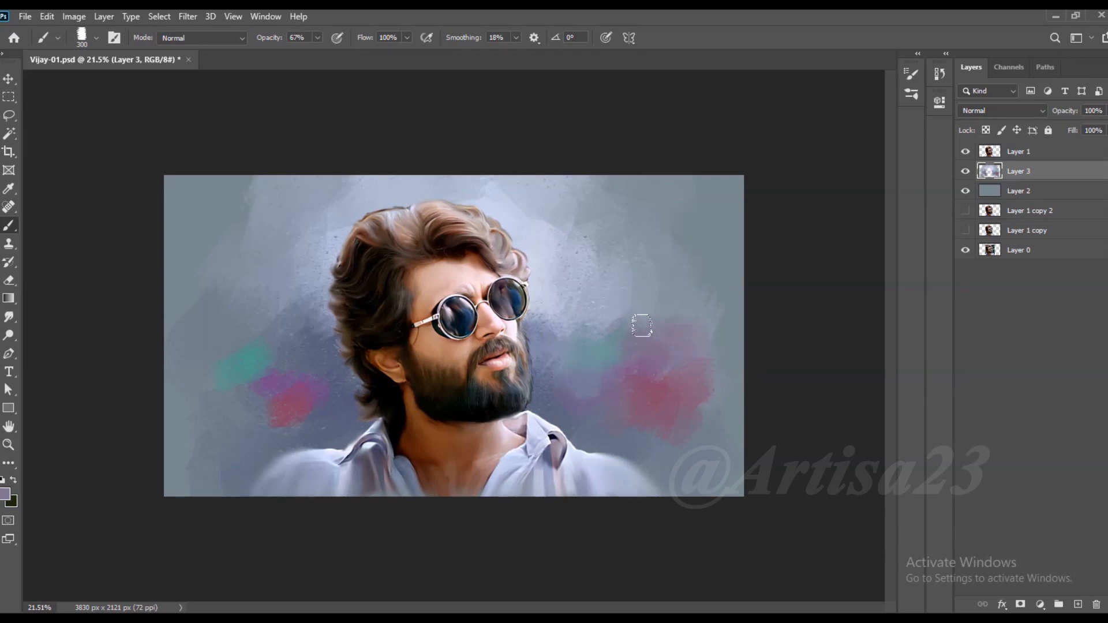
- Enlarge the brush to 500 px and merge the right-hand color patches further into the surrounding background
left_click_drag(622, 277, 625, 306)
left_click(698, 322, "alt")
key("bracketright")
key("bracketright")
left_click_drag(681, 383, 621, 427)
left_click(604, 435, "alt")
left_click_drag(604, 365, 644, 413)
- Spread and soften the teal and purple patches left of the man with sampled background colors
left_click(280, 421, "alt")
left_click(556, 444, "alt")
left_click(359, 433, "alt")
left_click_drag(350, 432, 243, 461)
left_click(263, 363, "alt")
left_click_drag(282, 353, 191, 332)
left_click(258, 330, "alt")
mouse_move(318, 347)
left_mouse_down()
mouse_move(283, 340)
mouse_move(315, 378)
left_mouse_up()
left_click(272, 398, "alt")
mouse_move(230, 395)
left_mouse_down()
mouse_move(181, 384)
mouse_move(200, 433)
left_mouse_up()
- Blend sampled blue-grey and purple tones between the beard and the red patch on the right
left_click(560, 358, "alt")
left_click(521, 313, "alt")
left_click_drag(562, 349, 541, 320)
left_click(542, 346, "alt")
left_click_drag(542, 390, 563, 373)
left_click(661, 376, "alt")
mouse_move(693, 381)
left_mouse_down()
mouse_move(681, 351)
mouse_move(675, 359)
left_mouse_up()
left_click(673, 323, "alt")
left_click(710, 397, "alt")
left_click(698, 317, "alt")
- Paint sampled blue-grey and muted purple strokes over the upper-left background and the lower-left edge
left_click(270, 191, "alt")
left_click_drag(243, 191, 205, 215)
left_click(588, 210, "alt")
left_click(172, 202, "alt")
left_click_drag(200, 398, 156, 413)
left_click(205, 443, "alt")
left_click_drag(193, 447, 150, 461)
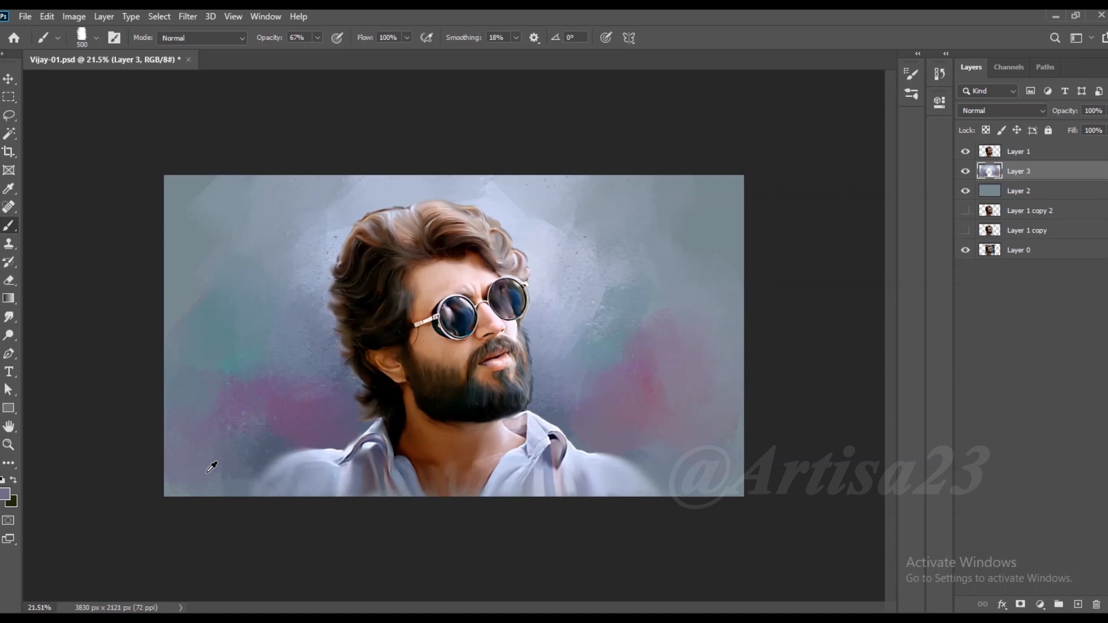
- Blend the lower-right background with sampled muted tones and save the document
left_click_drag(661, 448, 684, 462)
left_click(698, 451, "alt")
left_click_drag(728, 453, 723, 419)
left_click(733, 450, "alt")
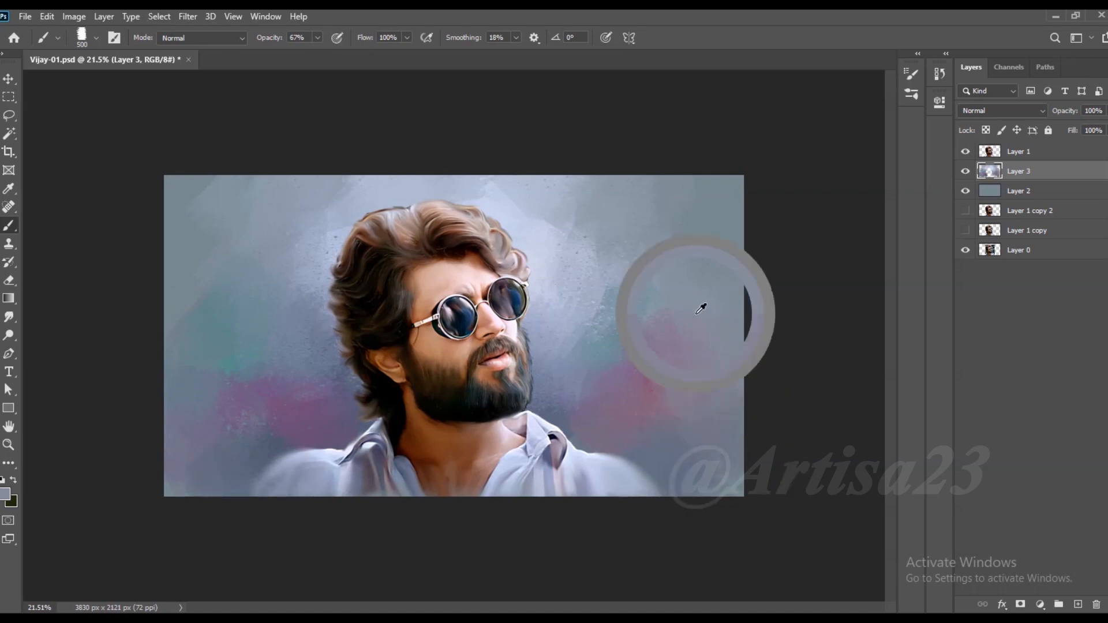
scroll(634, 277, "down", 2)
key("ctrl+s")
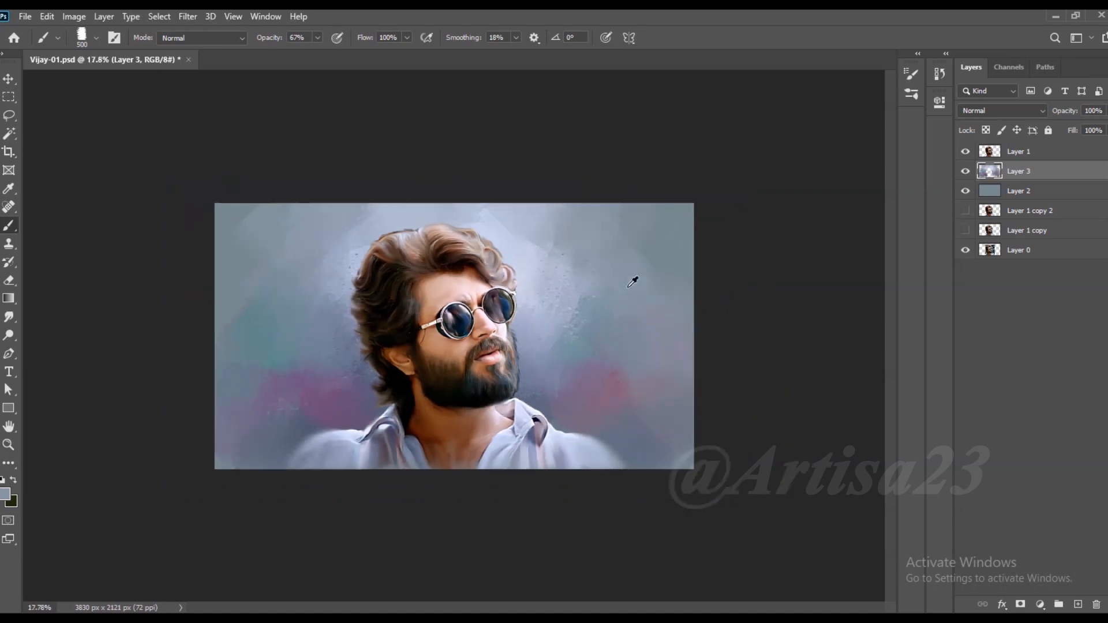
- Select Layer 1 and soften the hair's upper outline with a 60 px Smudge tool at 52% strength
key("v")
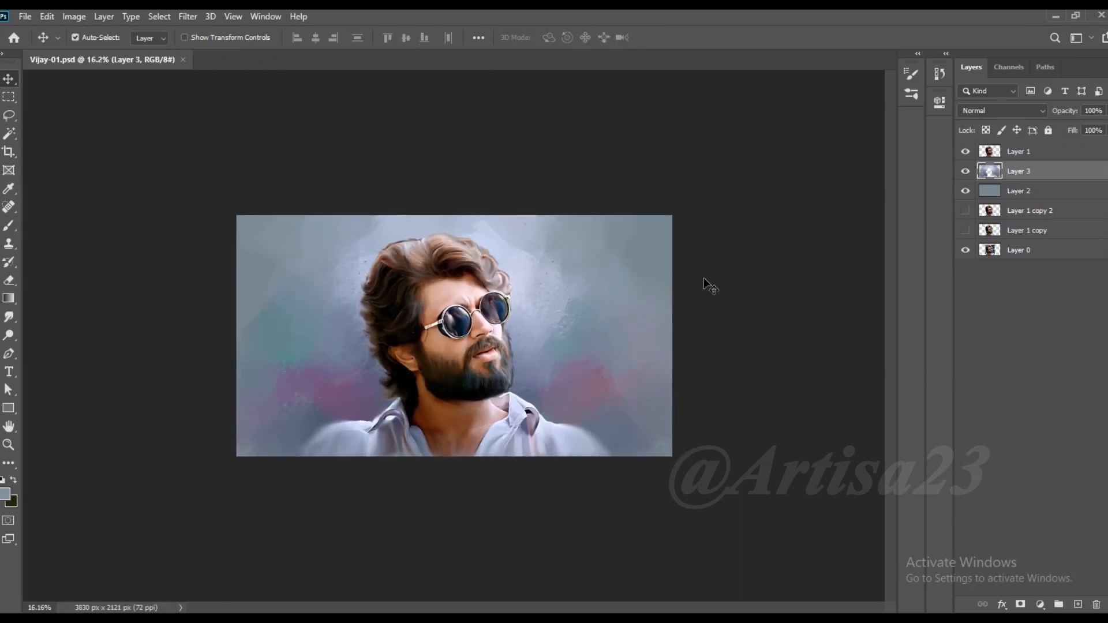
scroll(710, 287, "up", 1)
scroll(681, 290, "down", 1)
left_click(1059, 156)
scroll(650, 245, "down", 2)
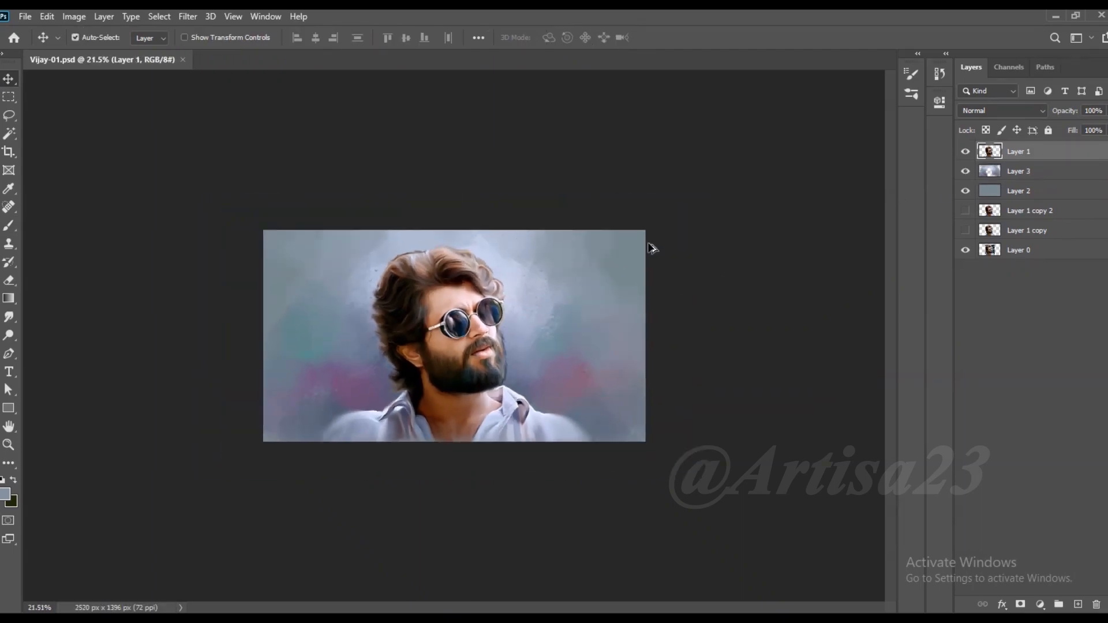
scroll(664, 271, "up", 3)
key("r")
scroll(448, 204, "up", 3)
key("[")
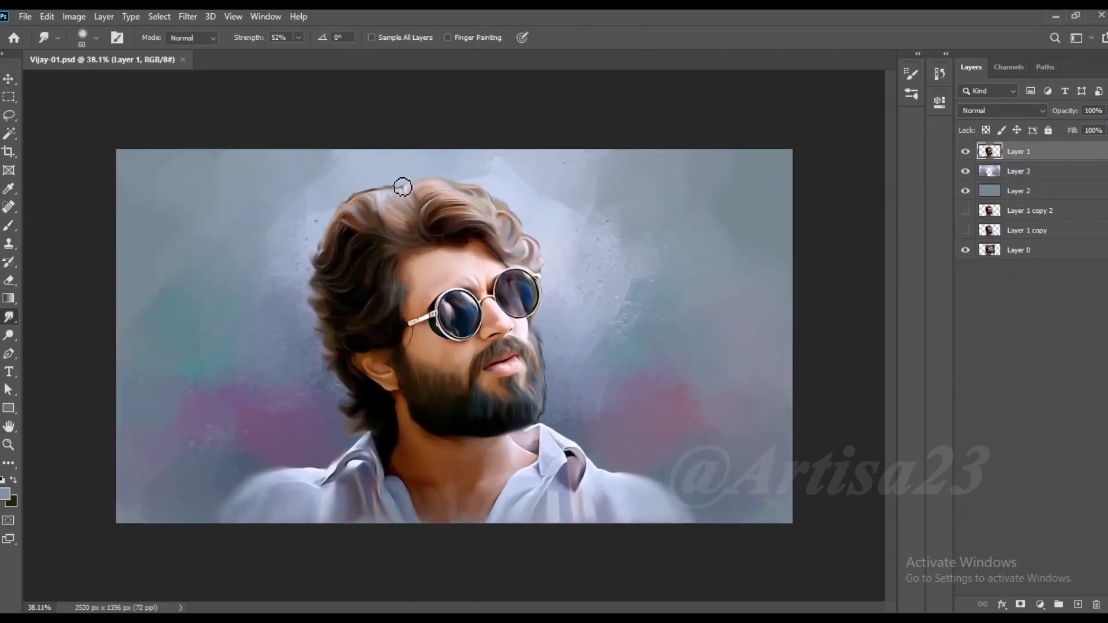
scroll(403, 186, "up", 4)
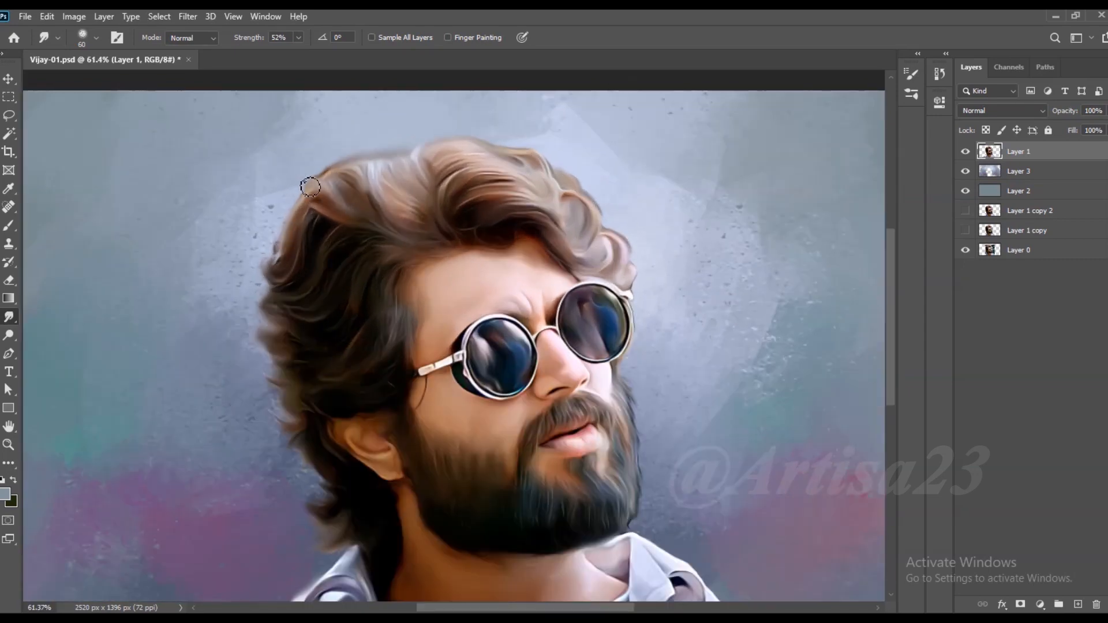
- Smudge the right edge of the face and beard, and touch up the remaining hard portrait edges
scroll(527, 354, "down", 4)
scroll(571, 350, "up", 6)
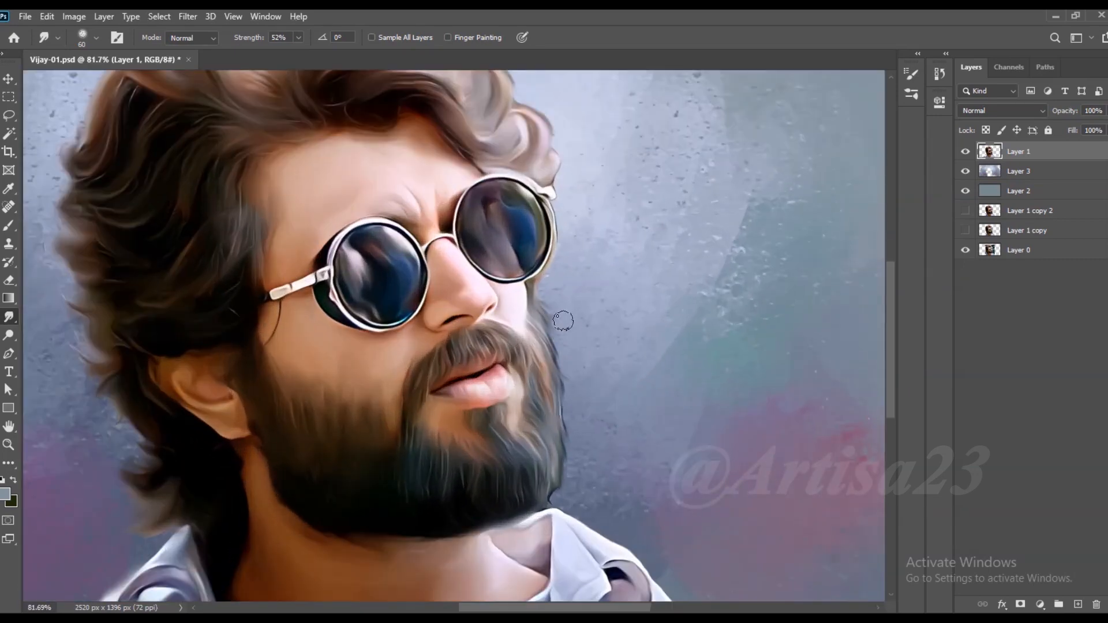
scroll(596, 405, "down", 4)
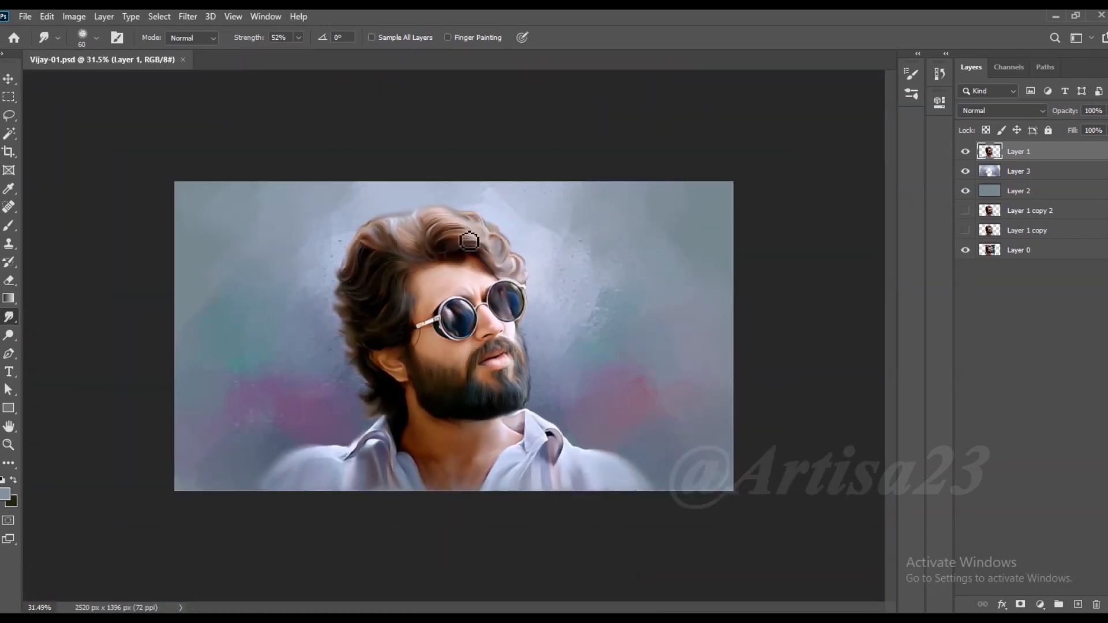
scroll(470, 241, "up", 3)
scroll(580, 297, "down", 2)
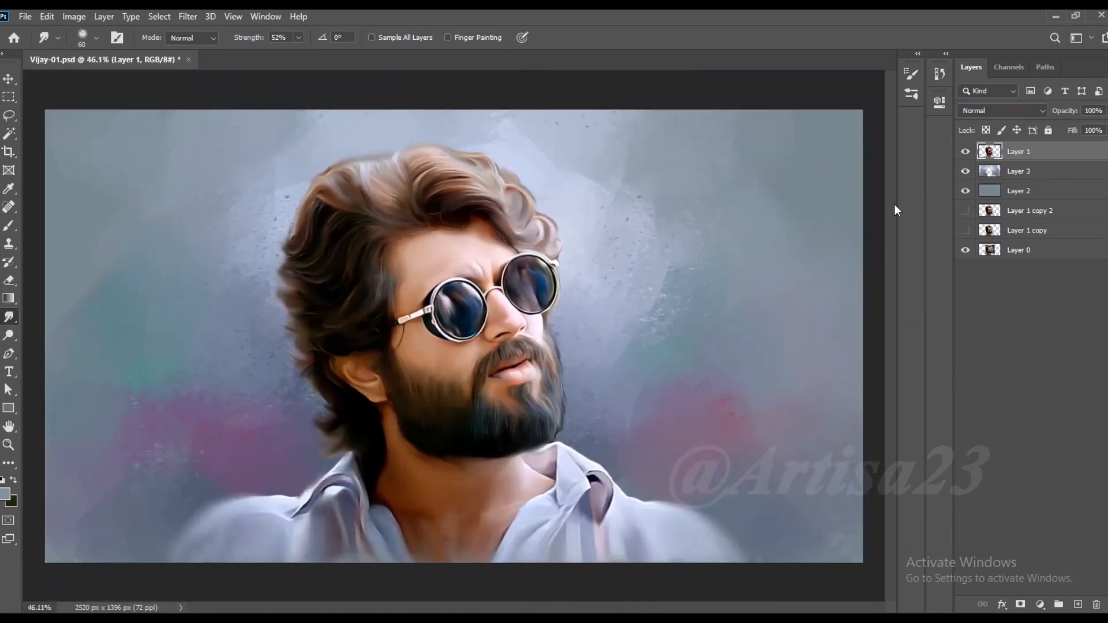
scroll(479, 321, "up", 2)
scroll(484, 320, "down", 2)
- Add a new layer named Hair 01 above Layer 1 and save the document
left_click(1078, 604)
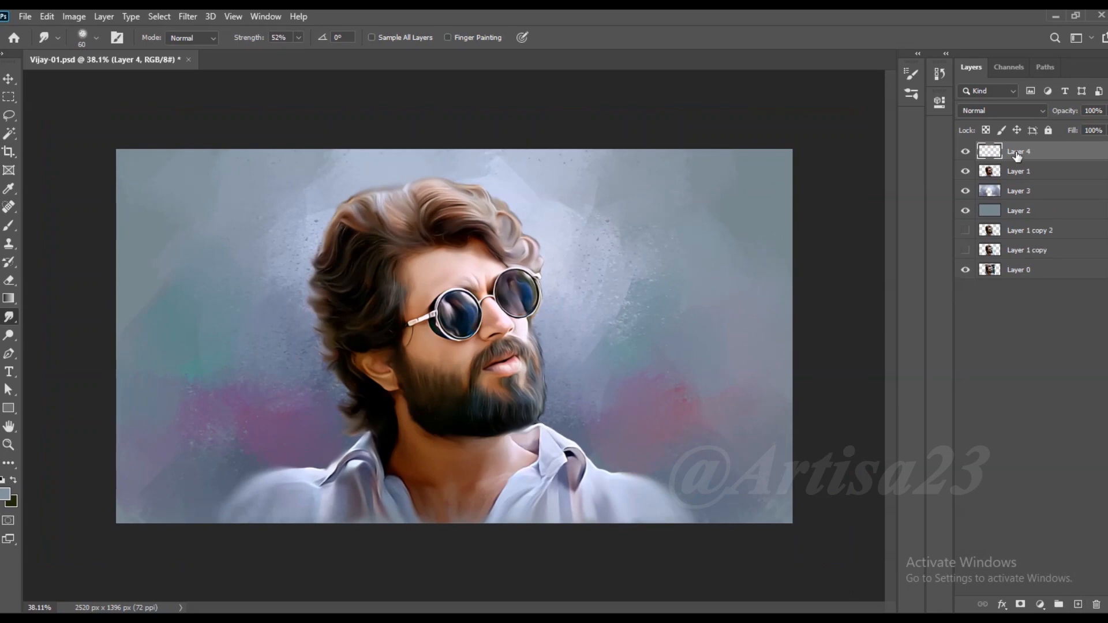
key("Return")
scroll(443, 278, "up", 4)
key("ctrl+s")
scroll(445, 255, "down", 1)
scroll(450, 203, "up", 2)
- Pick a hair brush from the Artisa Ultimate Hair Brushes set for the Smudge tool
left_click(117, 38)
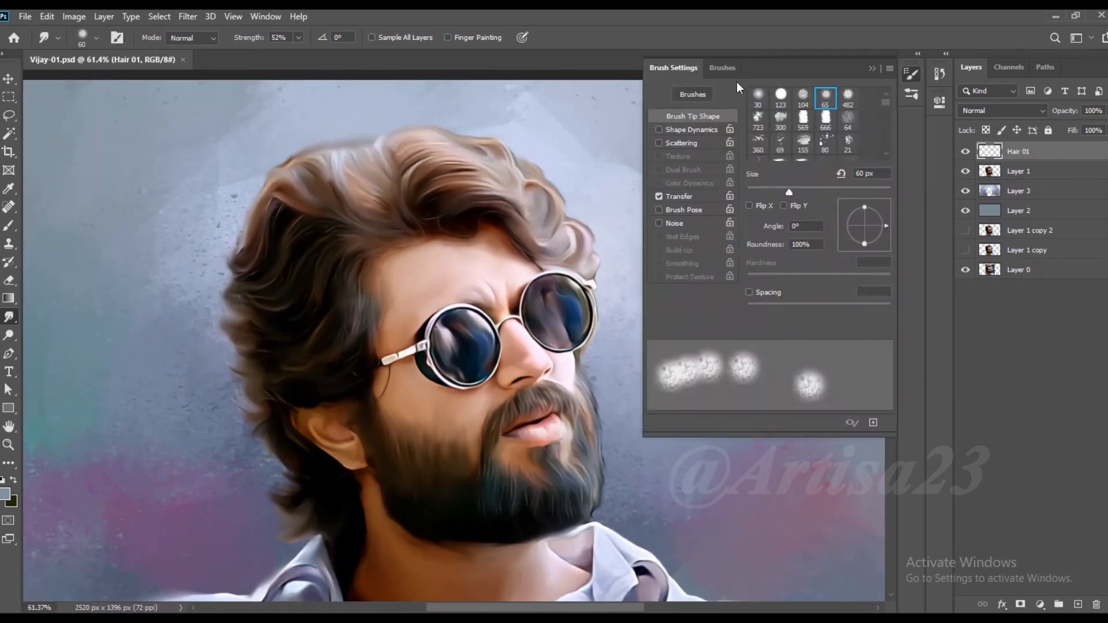
left_click(723, 68)
scroll(759, 277, "down", 10)
scroll(759, 298, "down", 6)
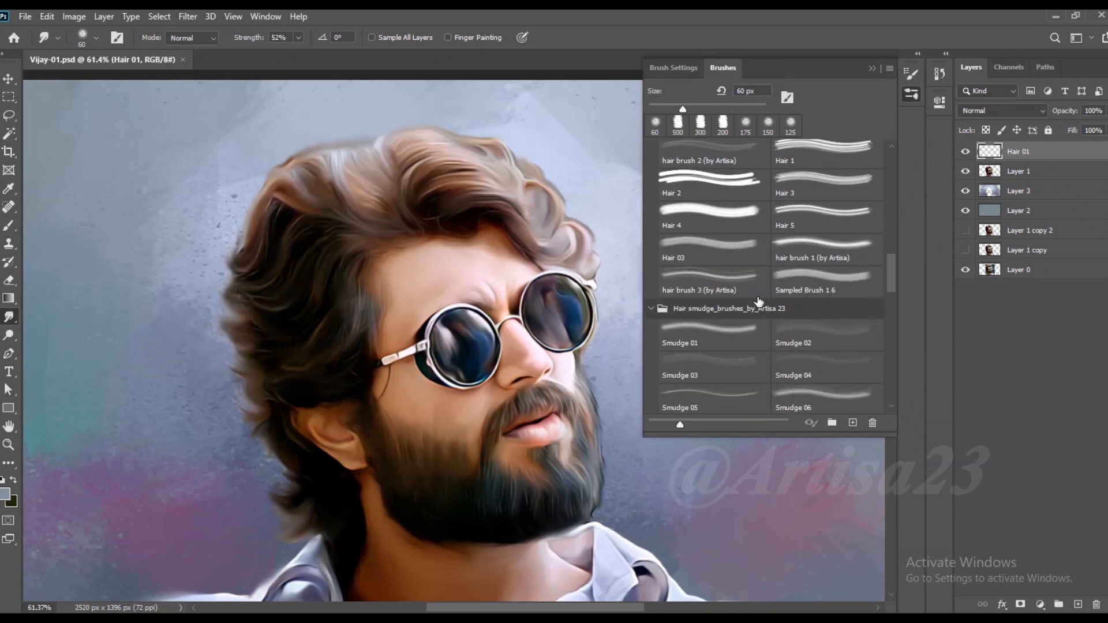
left_click(751, 295)
scroll(748, 346, "down", 3)
left_click(745, 372)
scroll(746, 364, "down", 8)
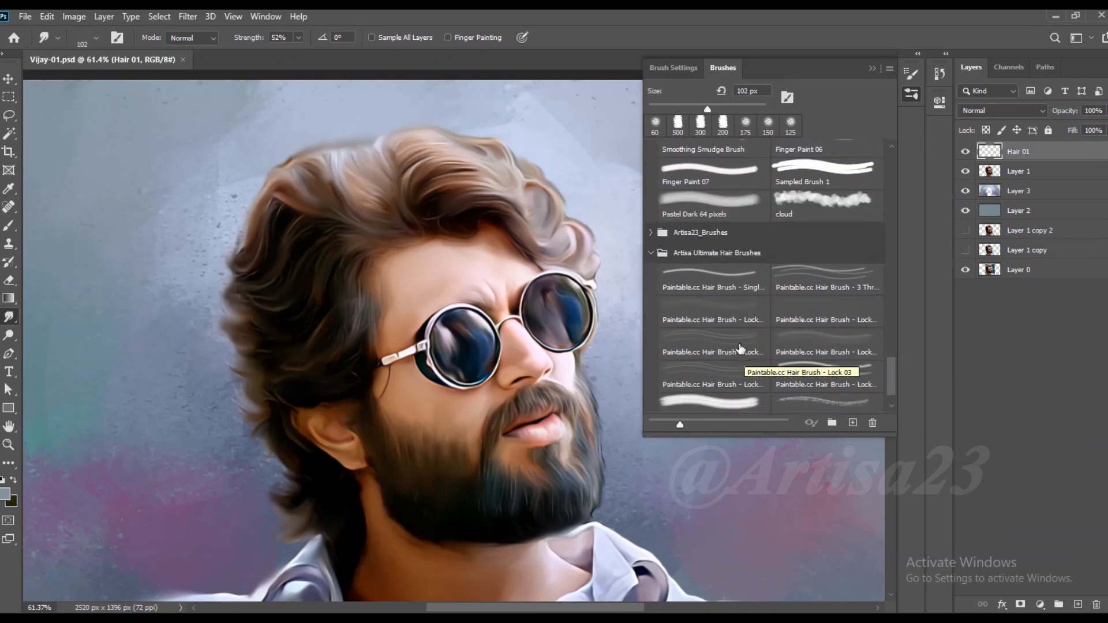
scroll(745, 352, "down", 2)
left_click(726, 296)
left_click(873, 69)
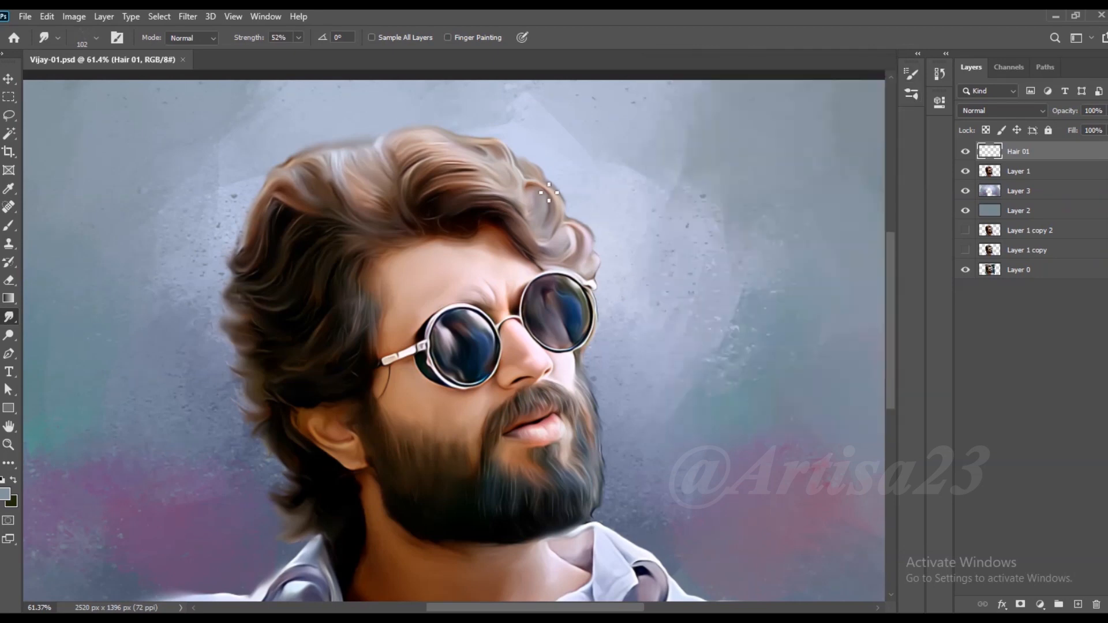
- Choose a hair strand brush preset for the Brush tool and set its opacity to 83%
key("b")
left_click(116, 38)
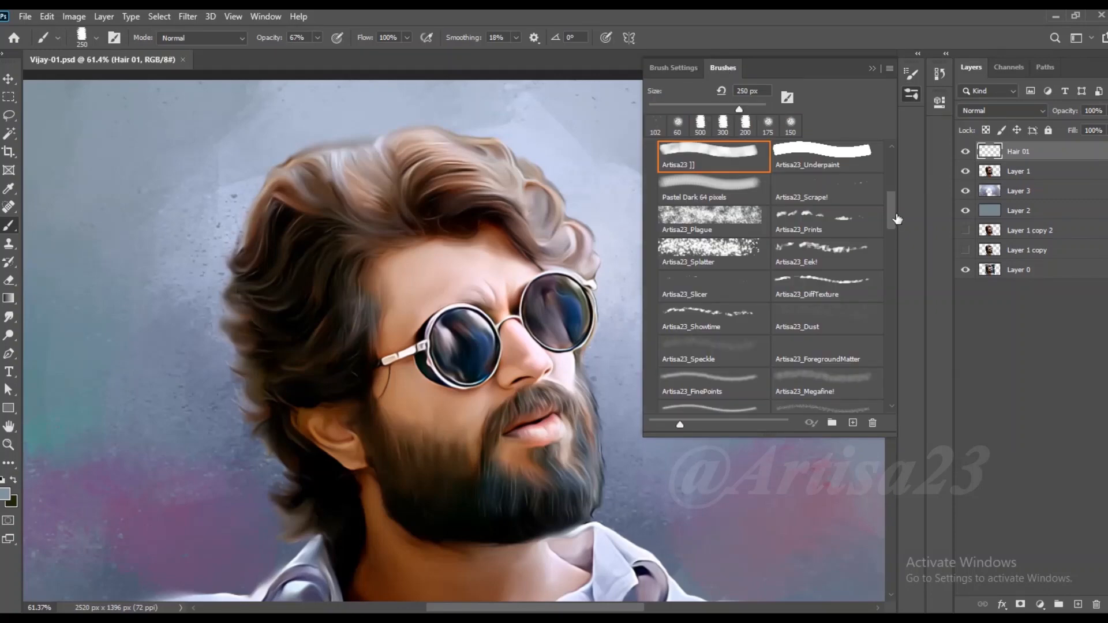
left_click_drag(896, 218, 892, 376)
double_click(741, 381)
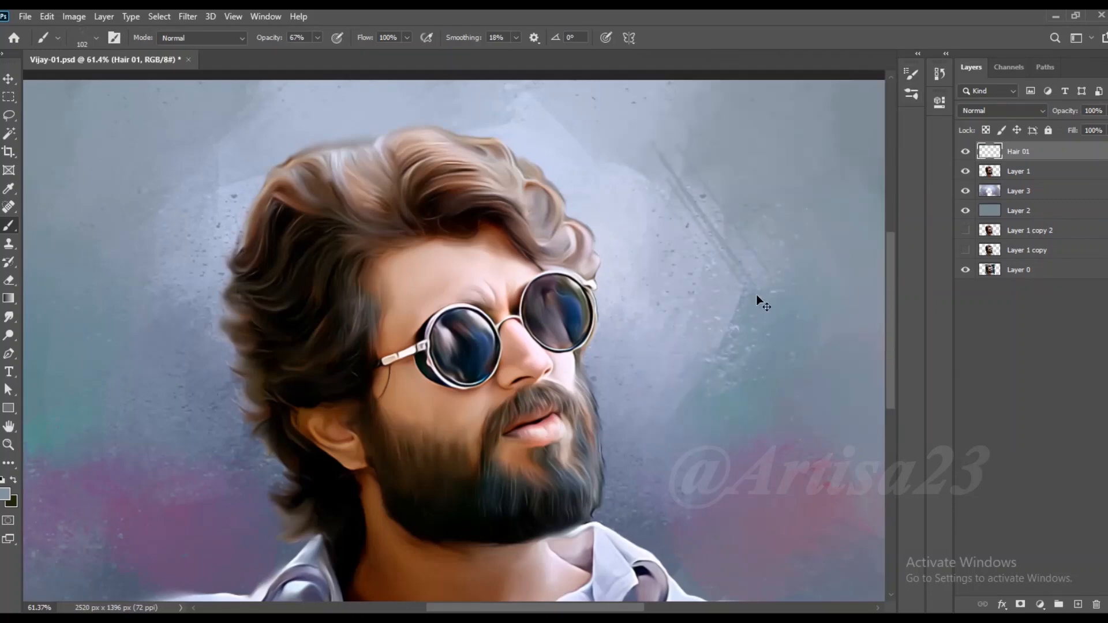
scroll(467, 166, "up", 3)
left_click(318, 38)
left_click_drag(317, 55, 327, 54)
scroll(416, 196, "up", 4)
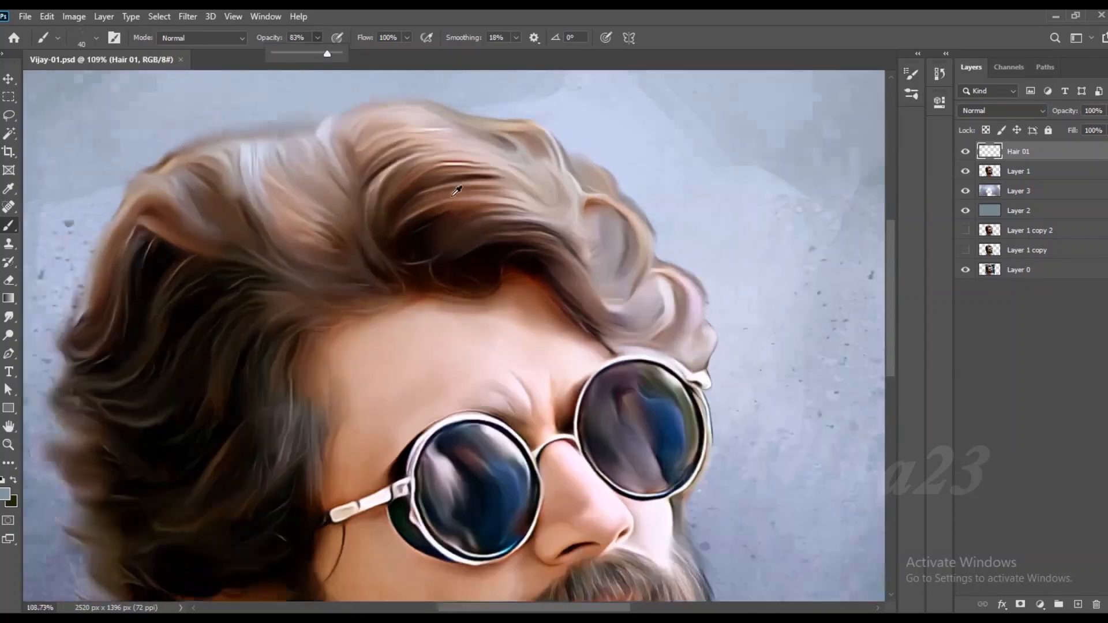
- Paint fine hair strands over the swept-up front hair above the forehead, using dark and light sampled hair colors
left_click(430, 193, "alt")
left_click_drag(430, 193, 390, 252)
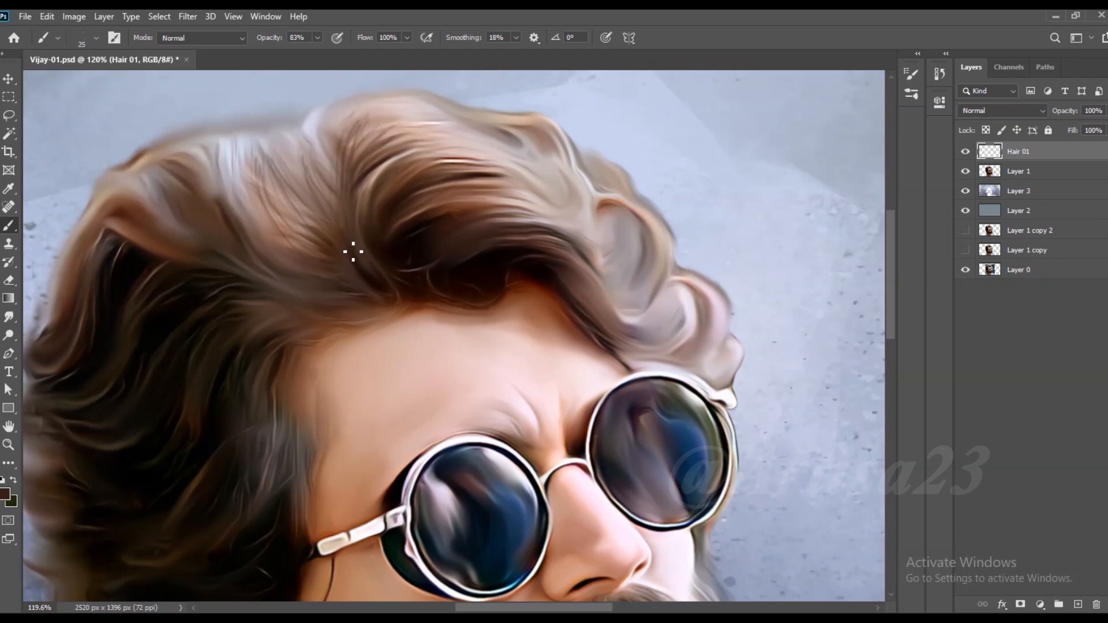
scroll(456, 163, "up", 2)
left_click(463, 164, "alt")
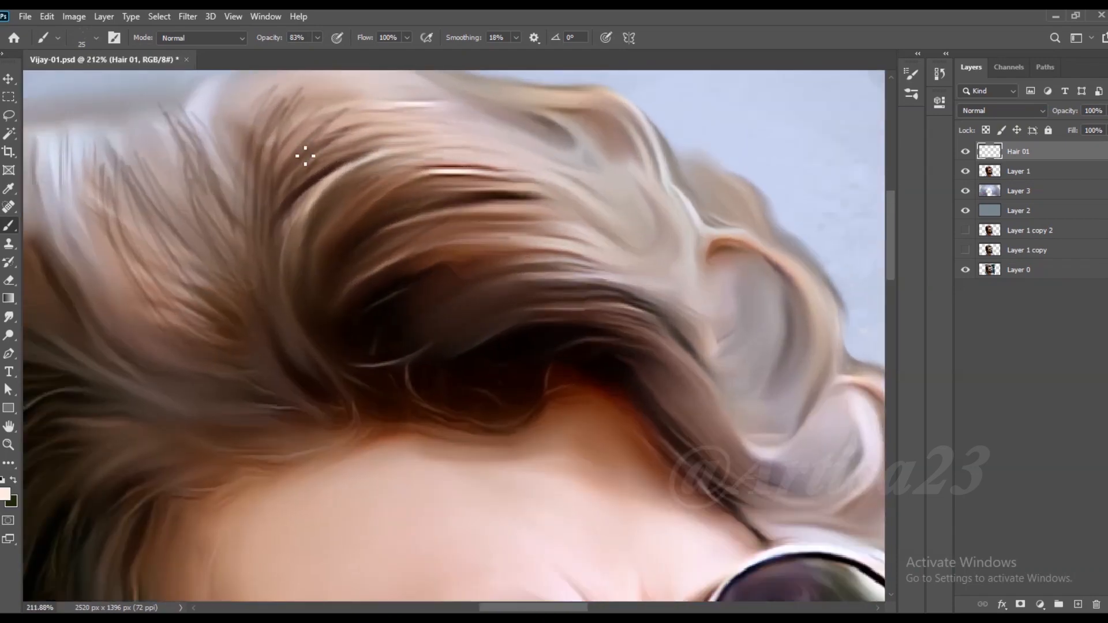
key("bracketleft")
scroll(321, 104, "down", 2)
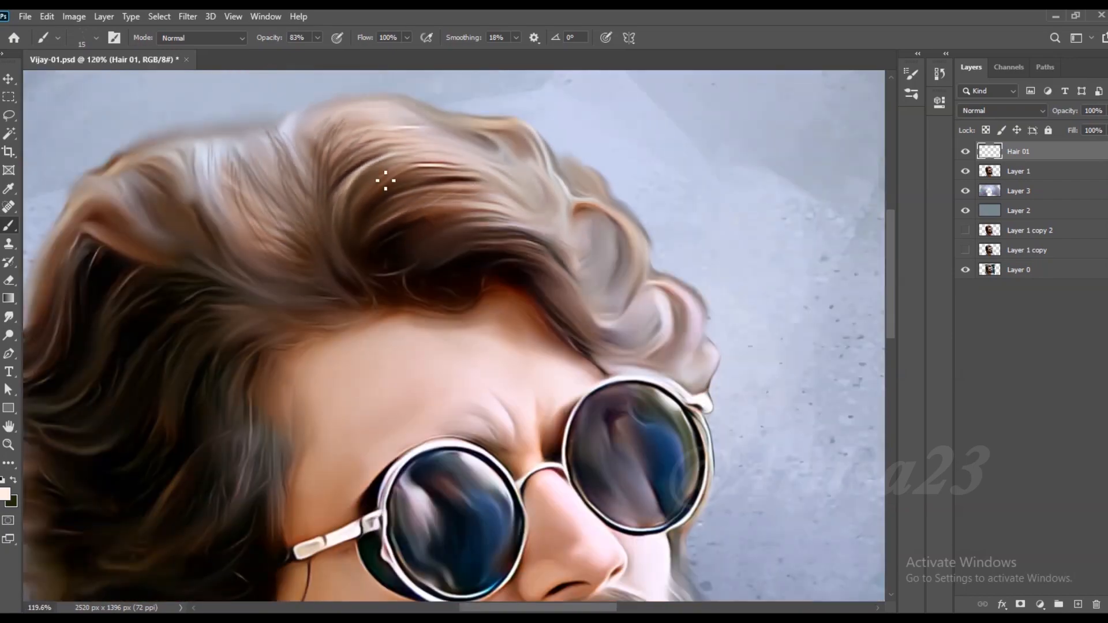
scroll(328, 170, "down", 2)
scroll(260, 187, "up", 2)
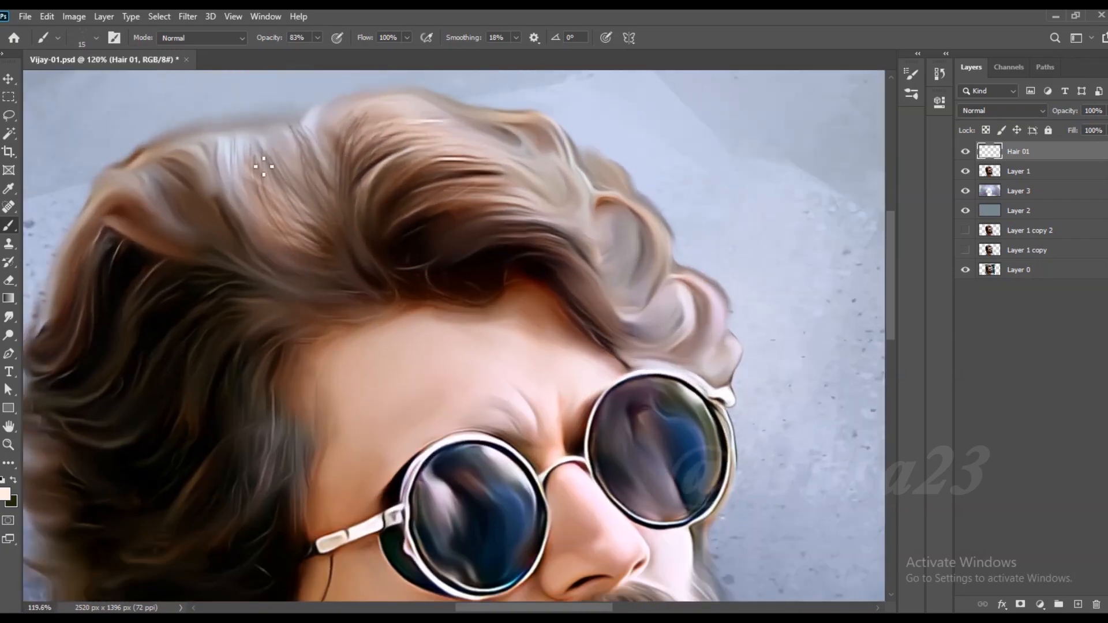
- Paint light and dark strands with sampled colors across the upper-left hair and along the waves toward the hairline
left_click_drag(263, 166, 276, 157)
left_click(209, 180, "alt")
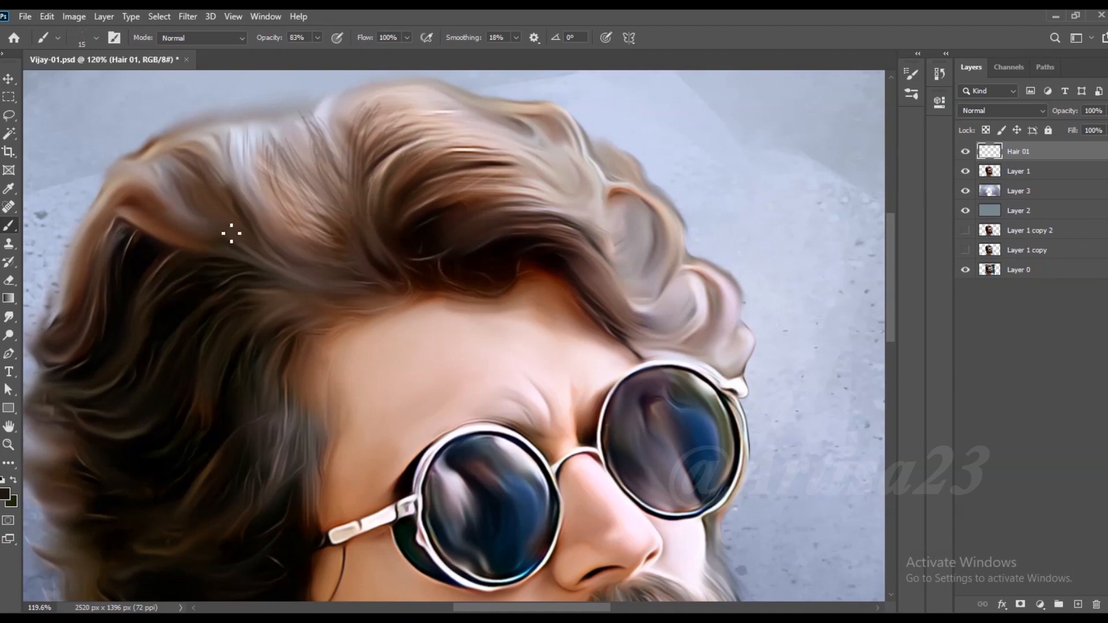
scroll(218, 248, "down", 2)
scroll(228, 237, "up", 2)
left_click(233, 231, "alt")
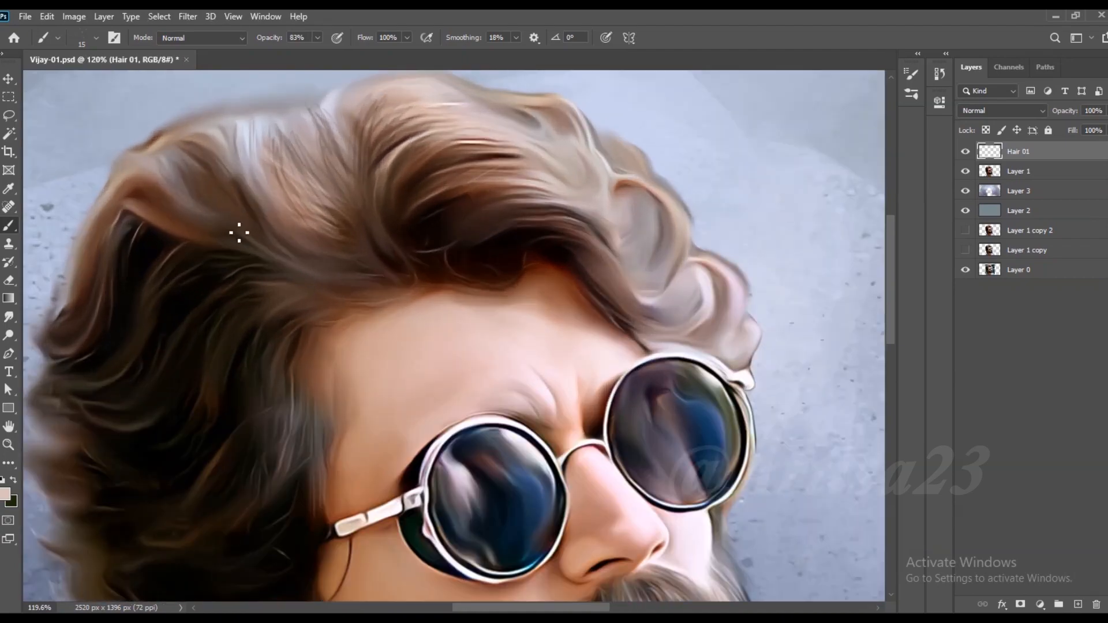
scroll(320, 246, "down", 2)
scroll(404, 241, "up", 3)
left_click(447, 217, "alt")
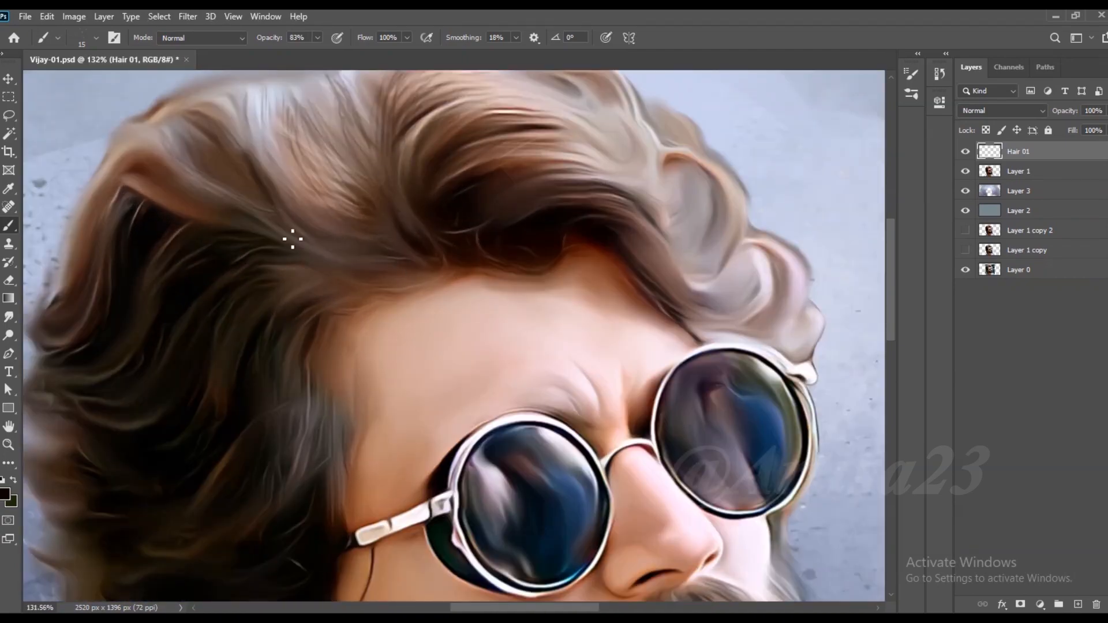
scroll(366, 258, "up", 4)
scroll(358, 268, "down", 2)
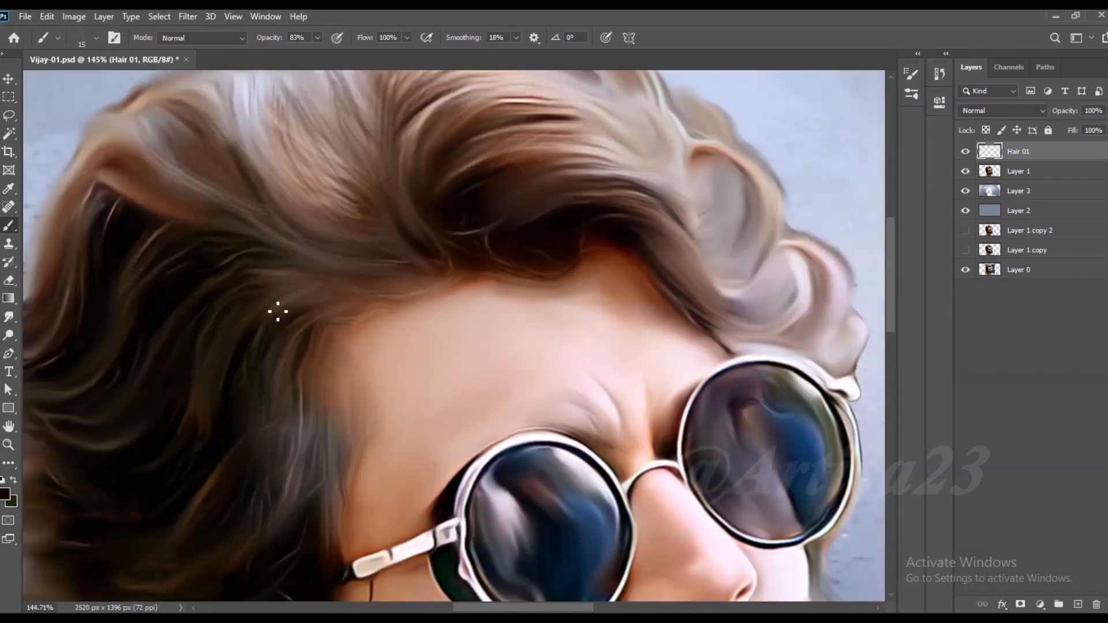
- Paint brown strands at brush size 25 through the side hair beside the temple, and sample a dark hair color
scroll(300, 304, "down", 2)
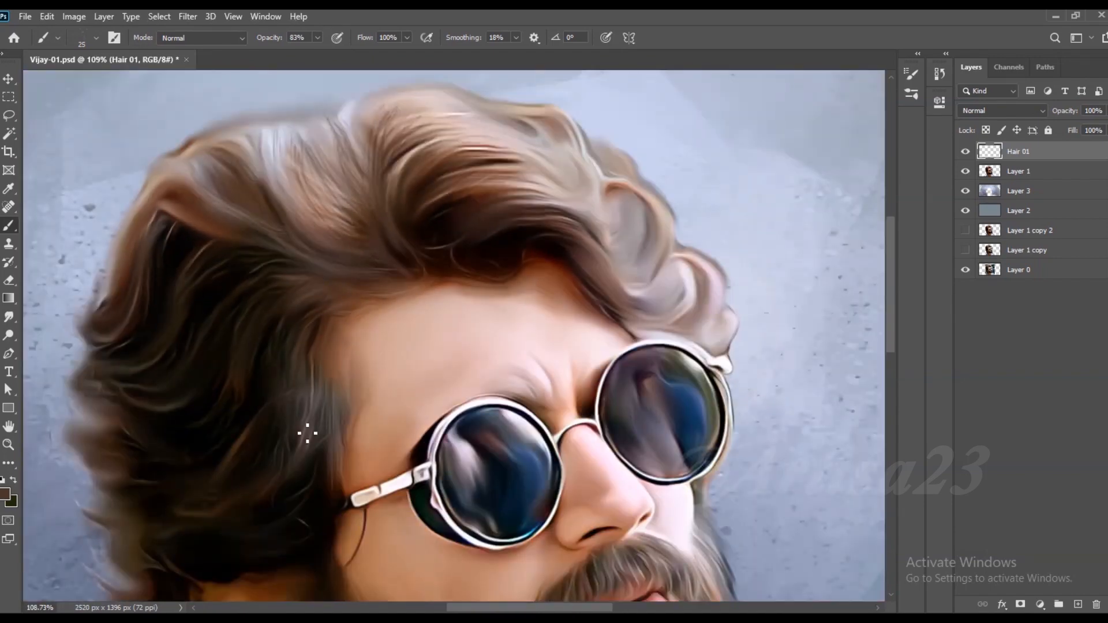
scroll(315, 430, "up", 1)
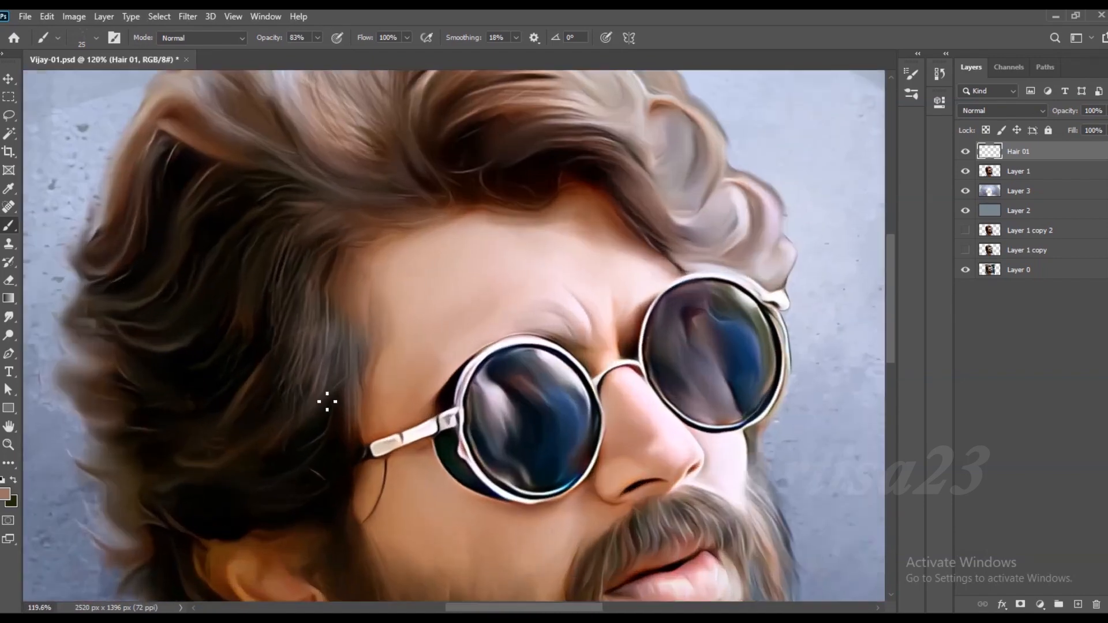
scroll(212, 408, "down", 1)
left_click(206, 337, "alt")
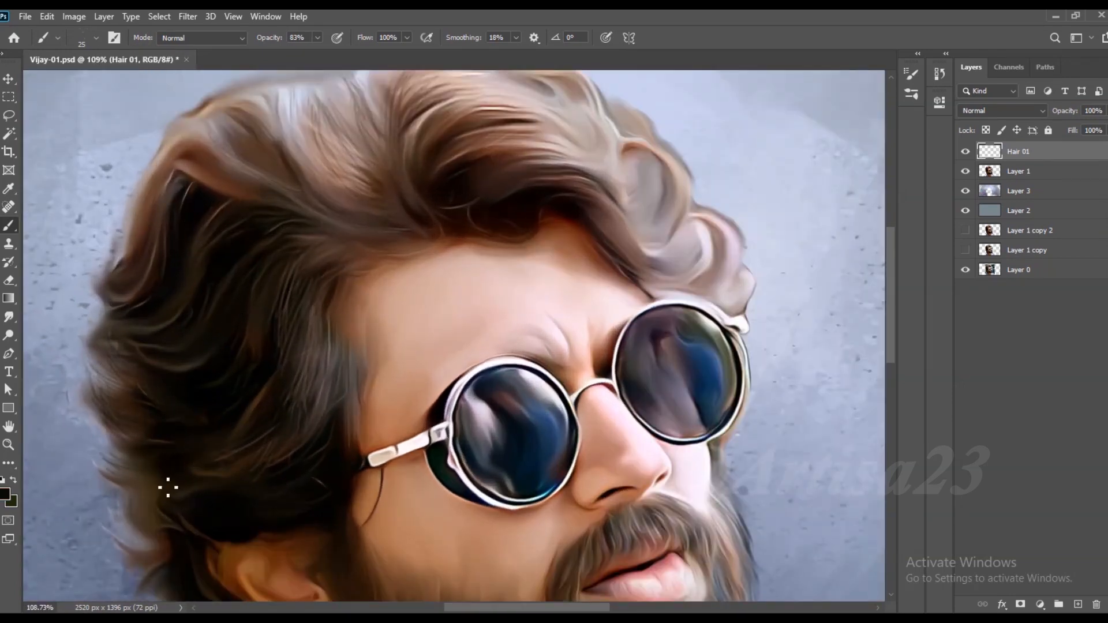
- Paint dark strands along the outer edge of the hair at the back of the head
scroll(109, 465, "down", 4)
scroll(165, 433, "up", 4)
scroll(166, 444, "down", 4)
scroll(180, 447, "up", 3)
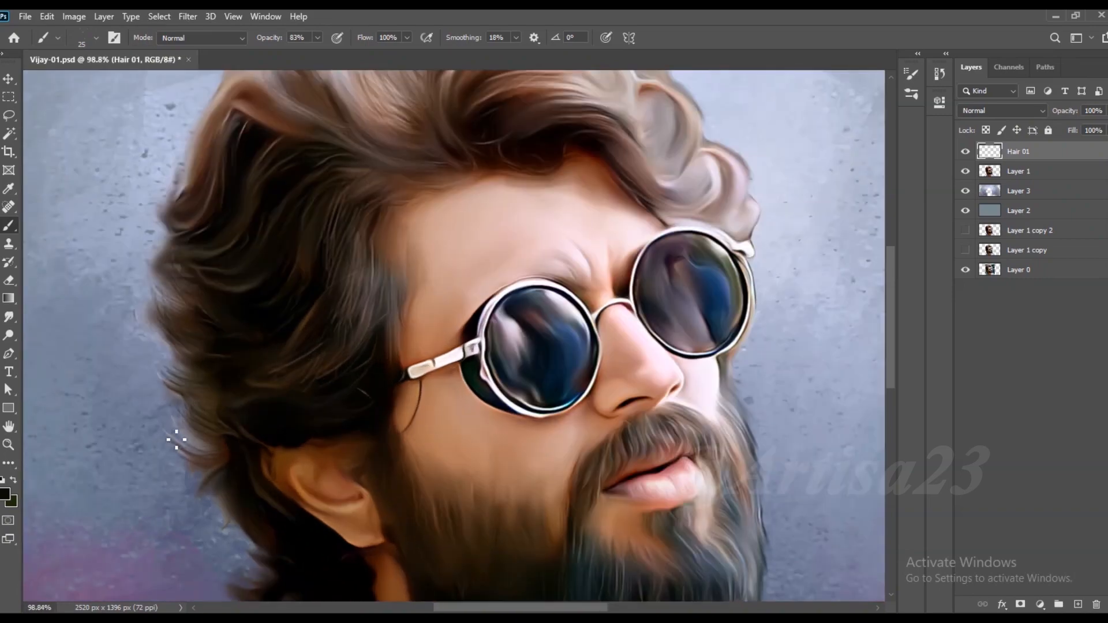
scroll(271, 456, "down", 1)
scroll(265, 537, "down", 4)
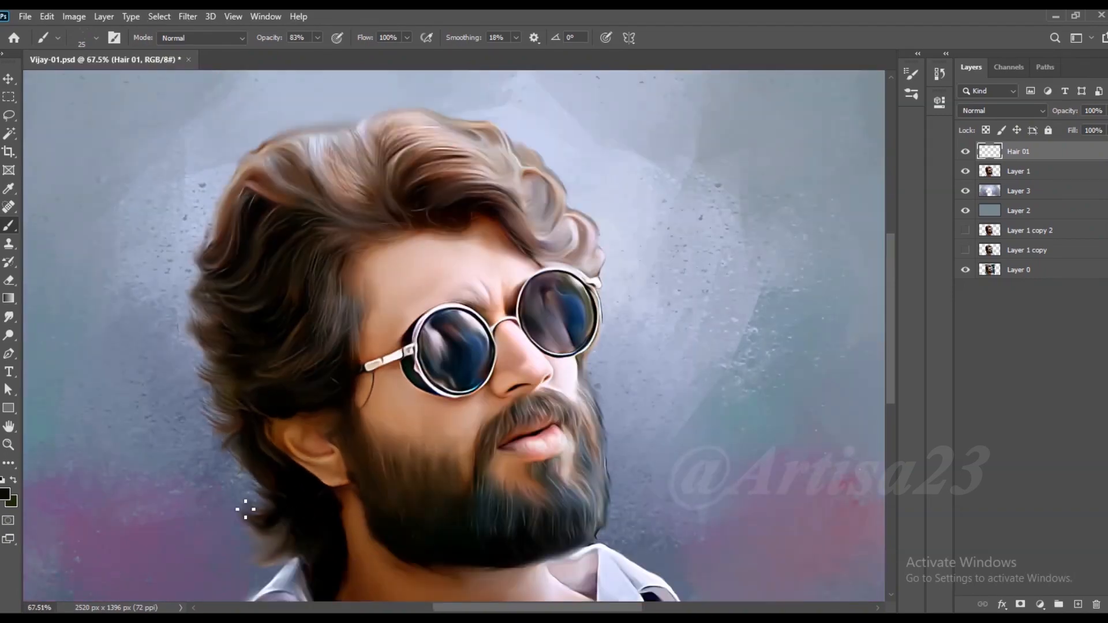
- Paint dark strands along the hair at the nape and on the neck below the ear
scroll(341, 460, "up", 3)
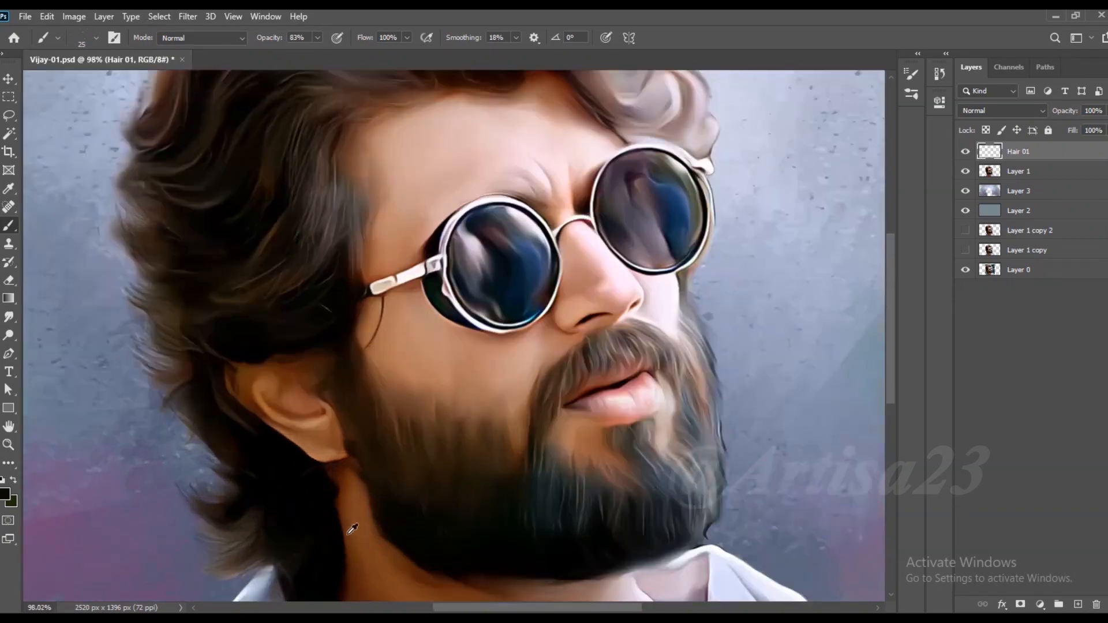
scroll(313, 464, "up", 2)
scroll(346, 480, "down", 2)
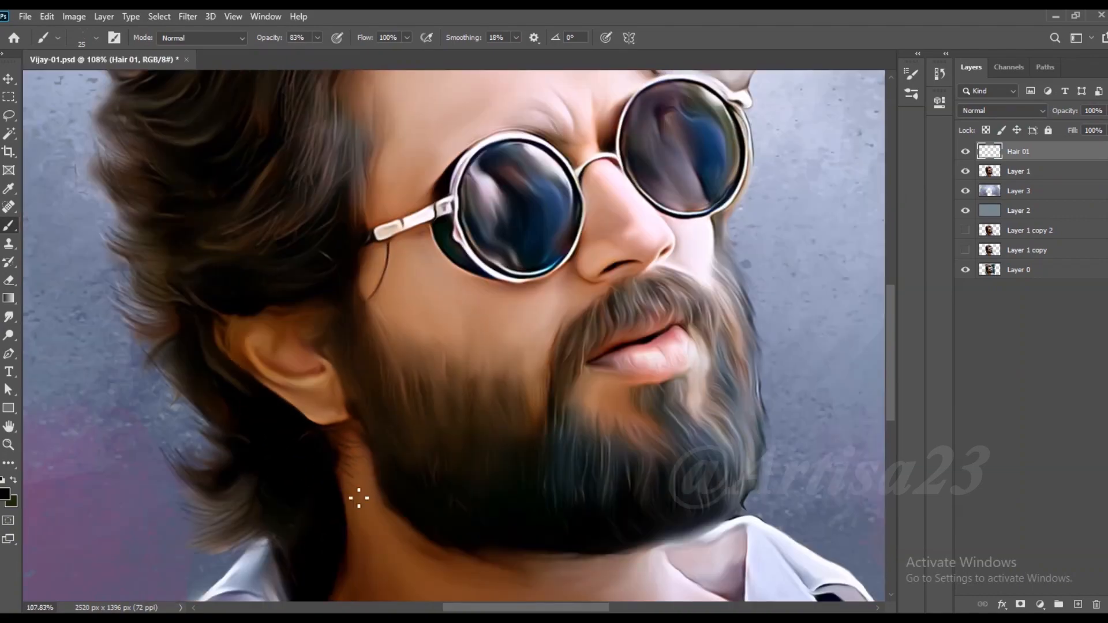
scroll(329, 550, "down", 2)
- Paint fine grey strands through the beard on the cheek and chin, and sample a dark beard color
scroll(579, 481, "up", 3)
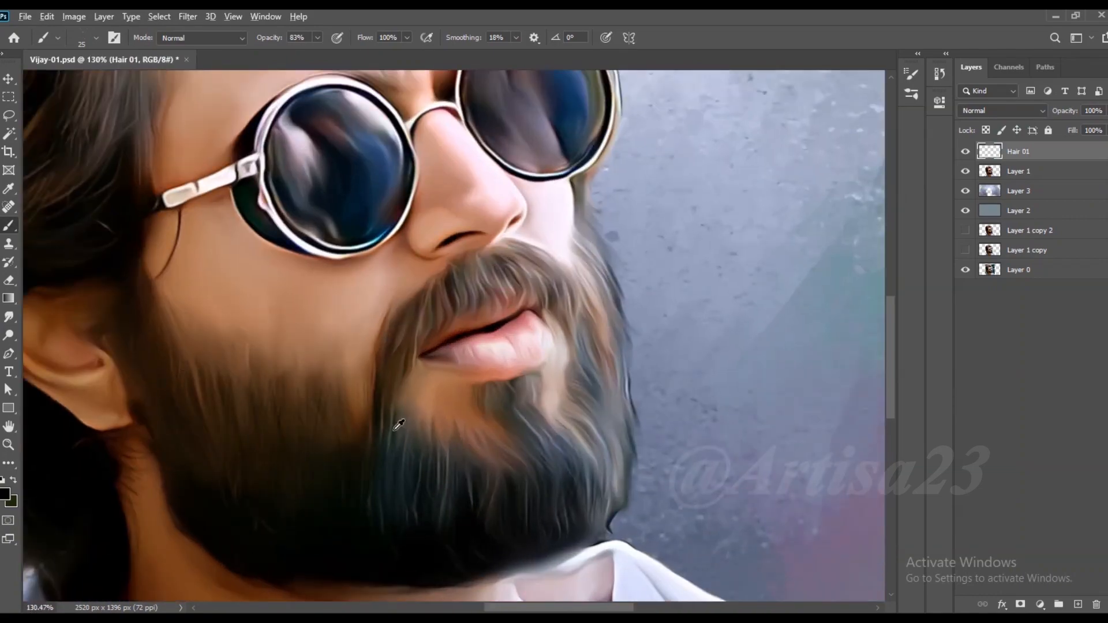
scroll(399, 425, "down", 1)
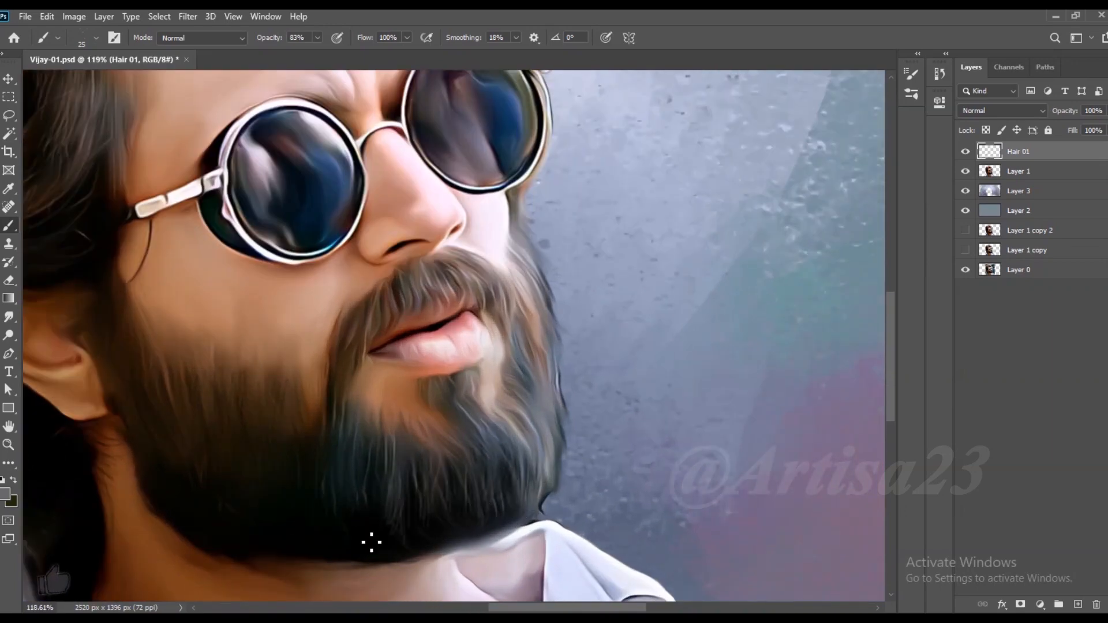
scroll(370, 469, "down", 3)
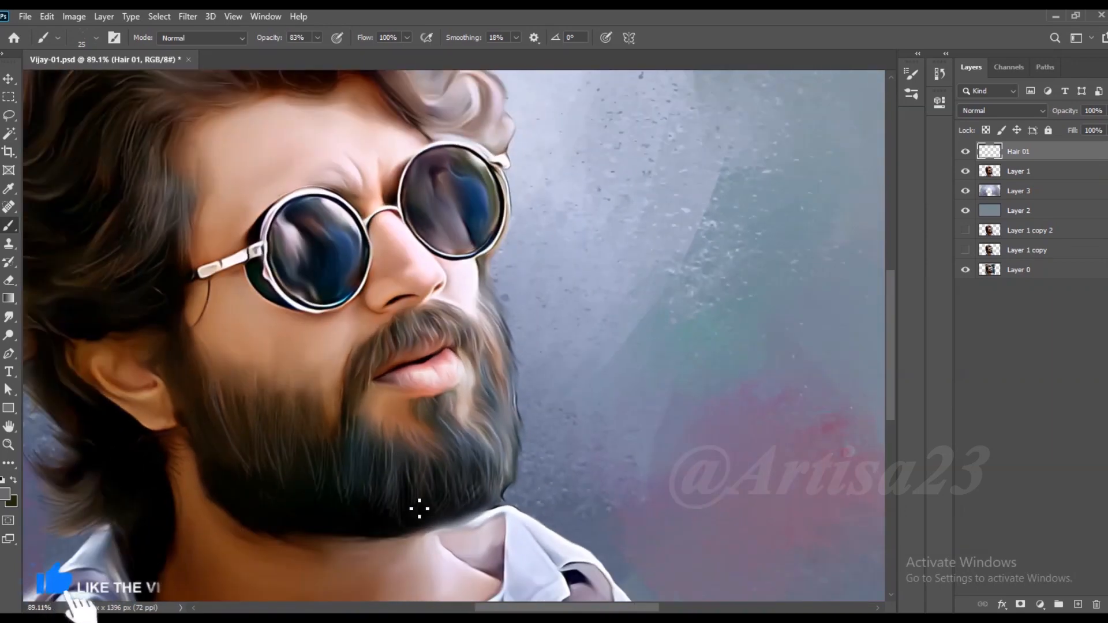
scroll(407, 568, "up", 4)
left_click(403, 574, "alt")
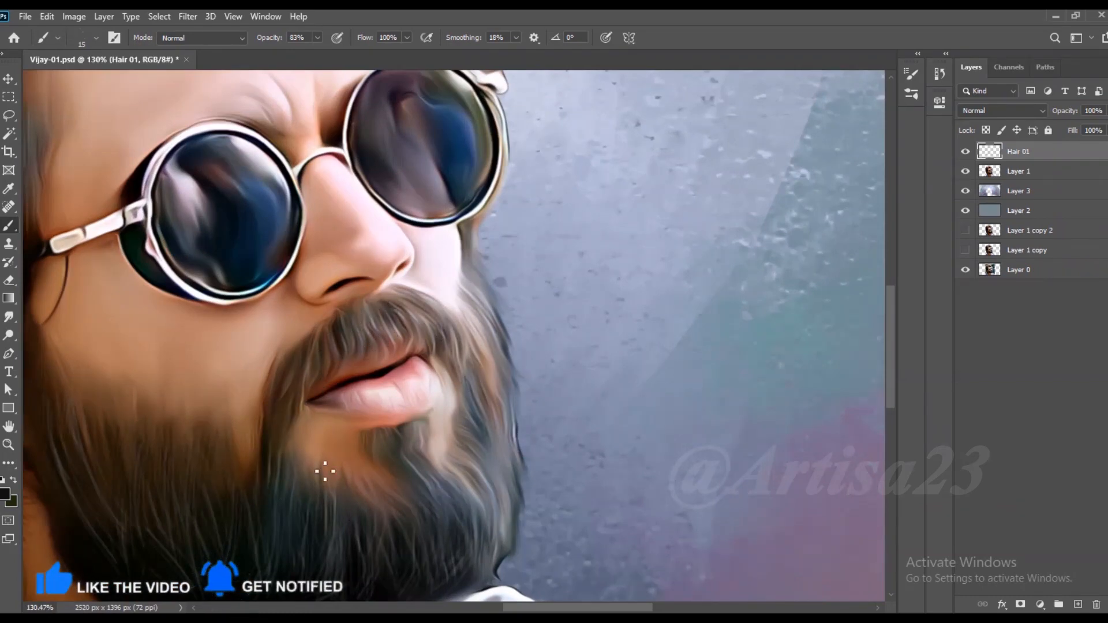
- Paint dark strands at brush size 15 into the chin beard and along the beard's right edge
scroll(422, 522, "down", 3)
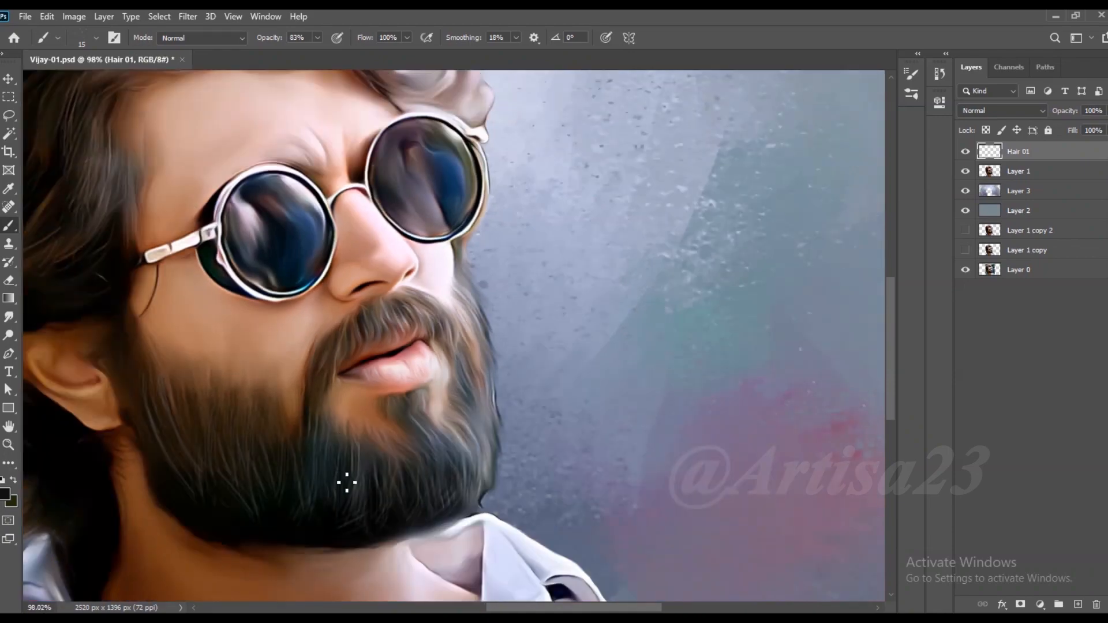
scroll(424, 454, "up", 3)
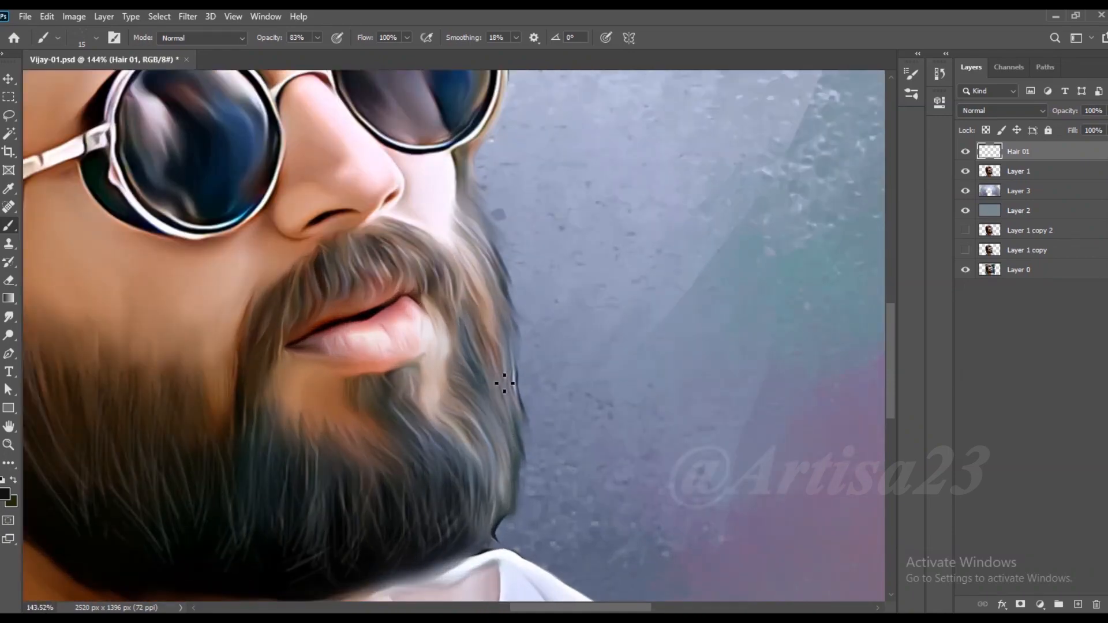
scroll(502, 366, "down", 1)
scroll(495, 384, "down", 3)
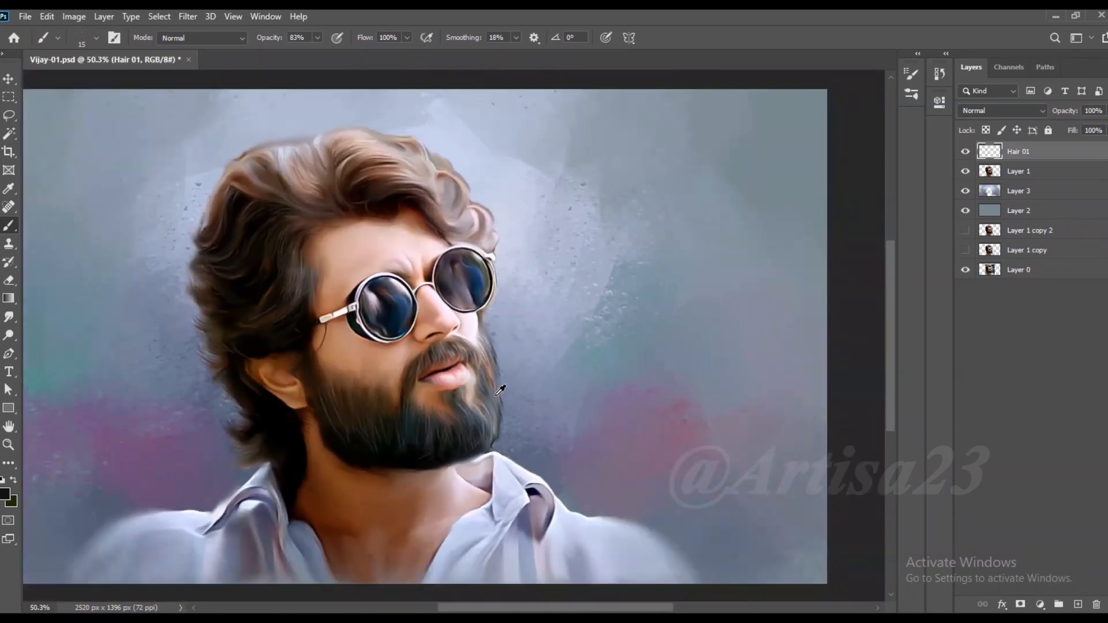
- Add strands in a sampled brown tone to the curls above the right lens and save the document
scroll(380, 193, "up", 4)
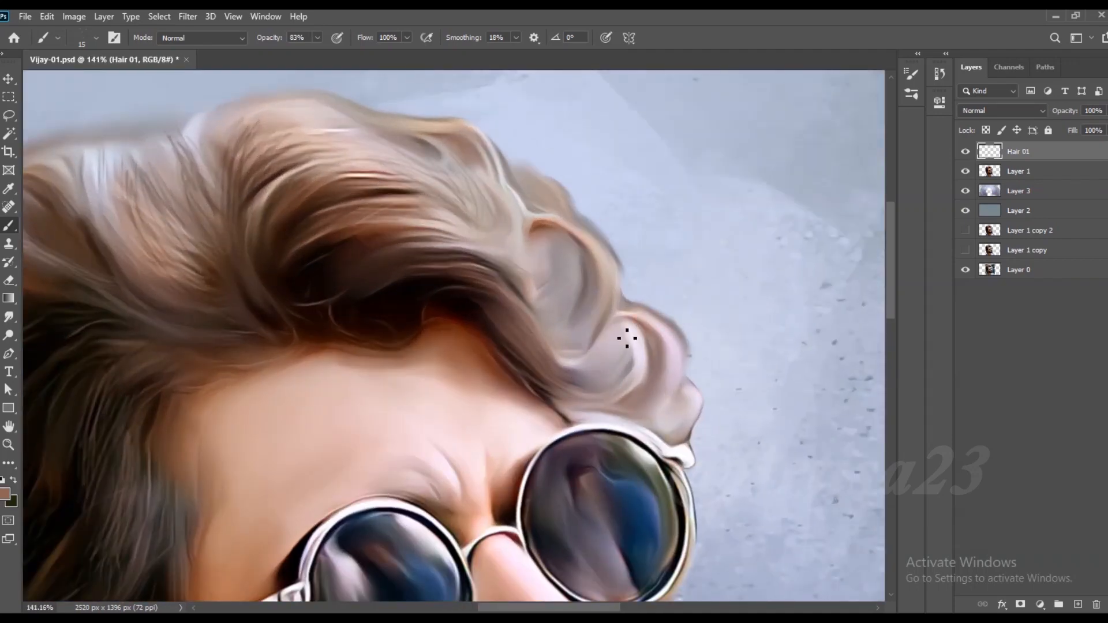
scroll(507, 279, "down", 6)
key("ctrl+s")
scroll(542, 292, "up", 2)
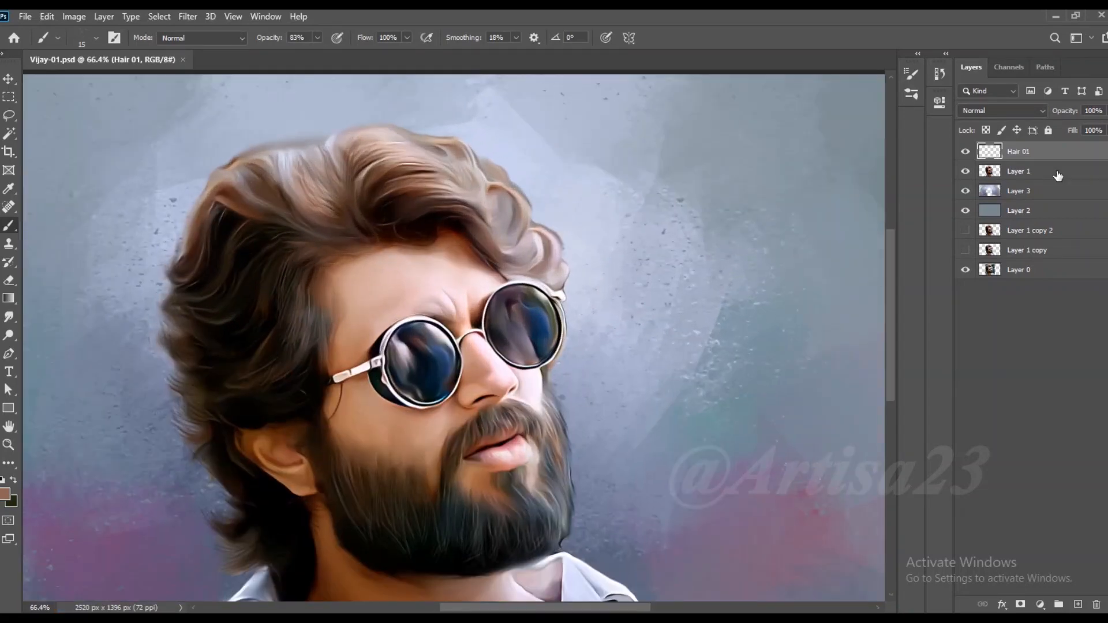
- Select Layer 1 and choose a round brush preset for the Smudge tool
left_click(1059, 176)
key("r")
scroll(508, 233, "up", 2)
left_click(117, 37)
left_click_drag(892, 370, 892, 155)
left_click(805, 334)
left_click(872, 68)
- Smudge the outer edge of the curls on the portrait's right side at 52% strength and save the document
scroll(609, 282, "up", 2)
mouse_move(561, 255)
left_mouse_down()
mouse_move(564, 234)
mouse_move(519, 195)
mouse_move(559, 302)
left_mouse_up()
key("ctrl+z")
scroll(468, 136, "down", 2)
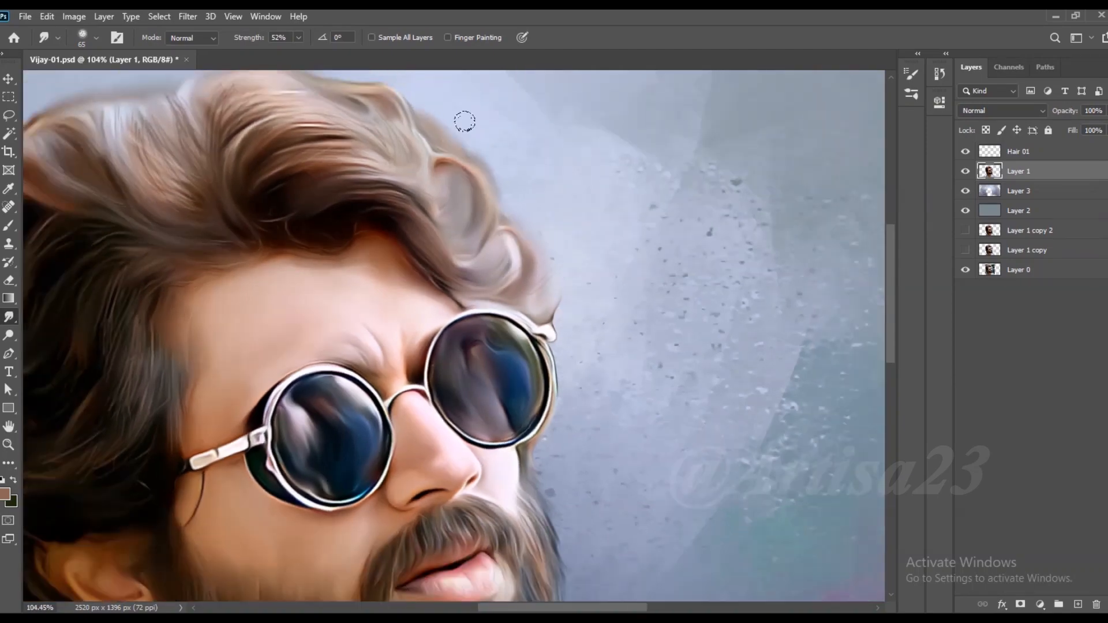
scroll(575, 272, "down", 3)
scroll(520, 237, "up", 4)
scroll(509, 195, "down", 5)
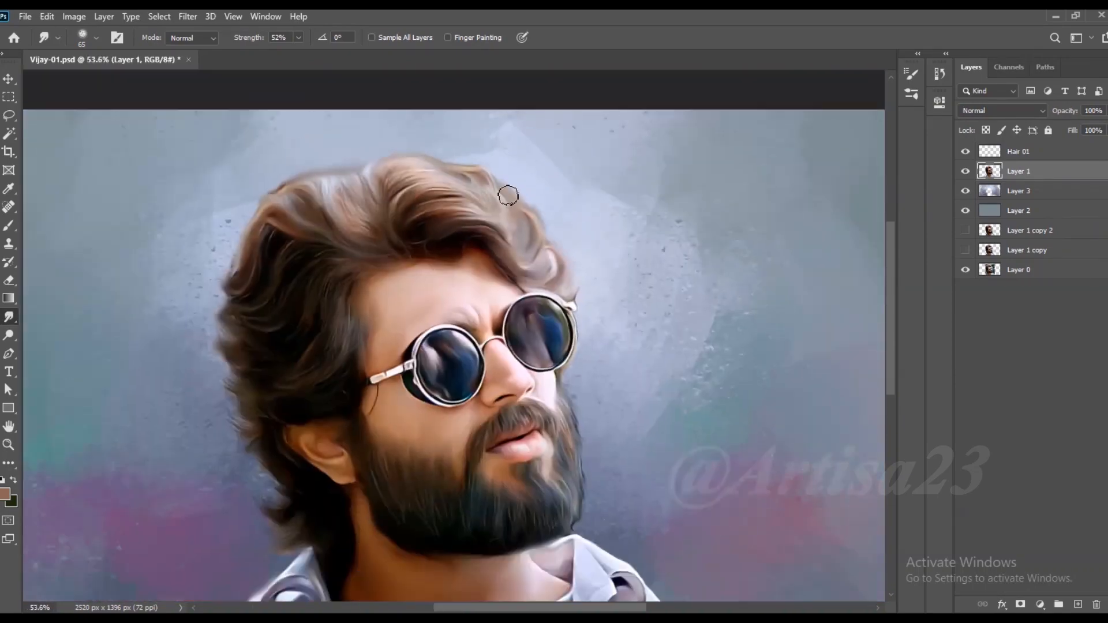
key("ctrl+s")
scroll(561, 255, "down", 3)
scroll(487, 364, "up", 7)
scroll(490, 364, "down", 8)
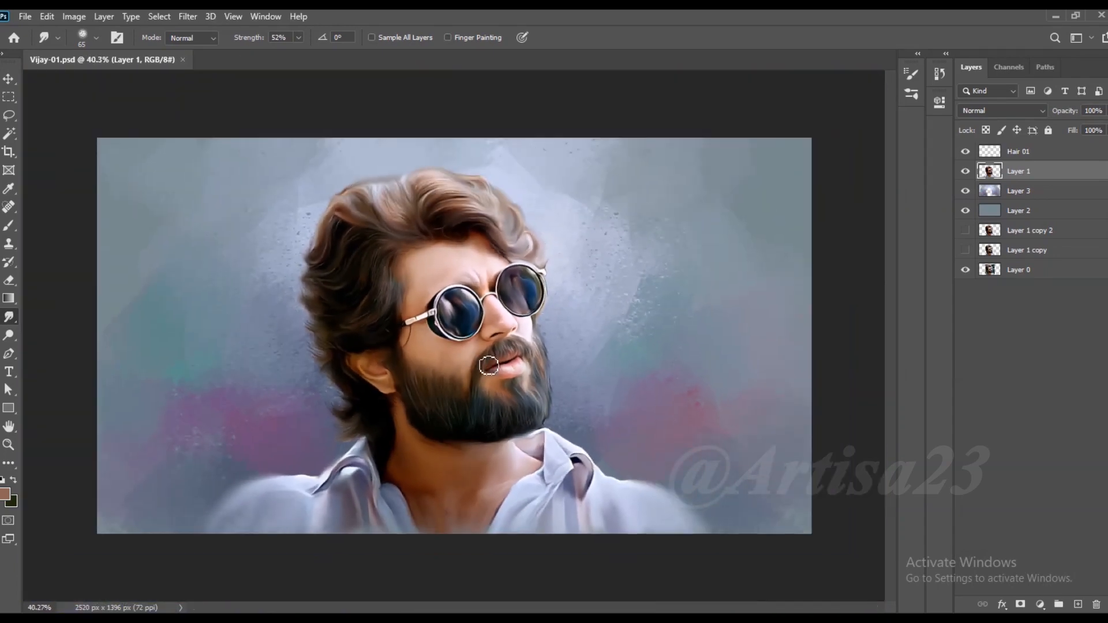
- Add a new layer named Hair 02 above Hair 01 and save the document
left_click(1030, 155)
left_click(1078, 604)
double_click(1033, 150)
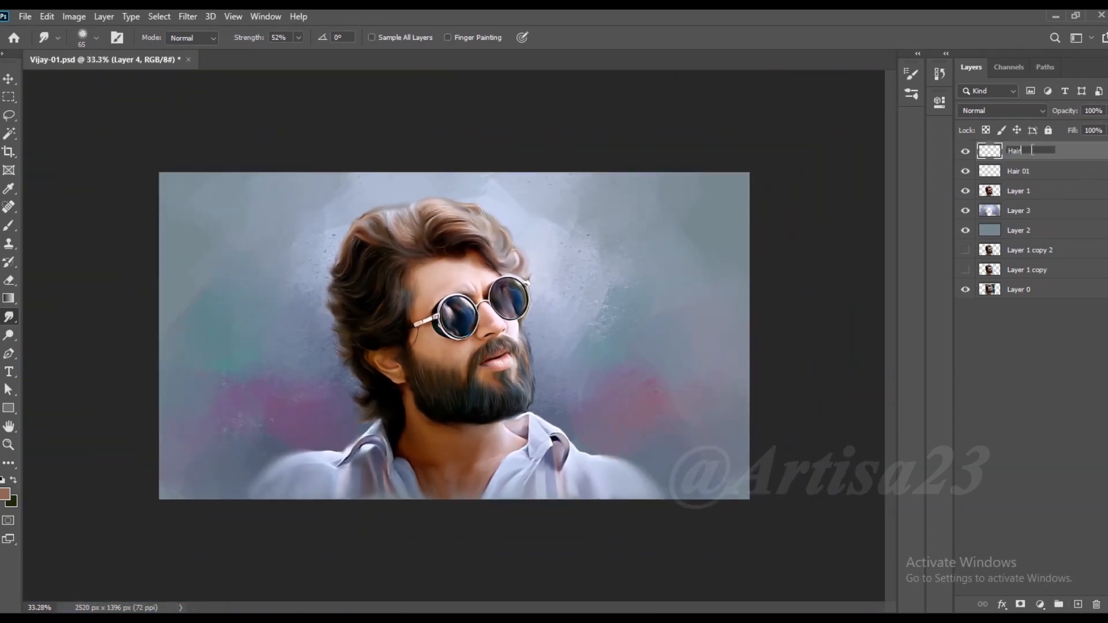
left_click(1084, 151)
key("ctrl+s")
scroll(631, 253, "up", 2)
- Save a copy of the document as Vijay-01a.psd
left_click(27, 16)
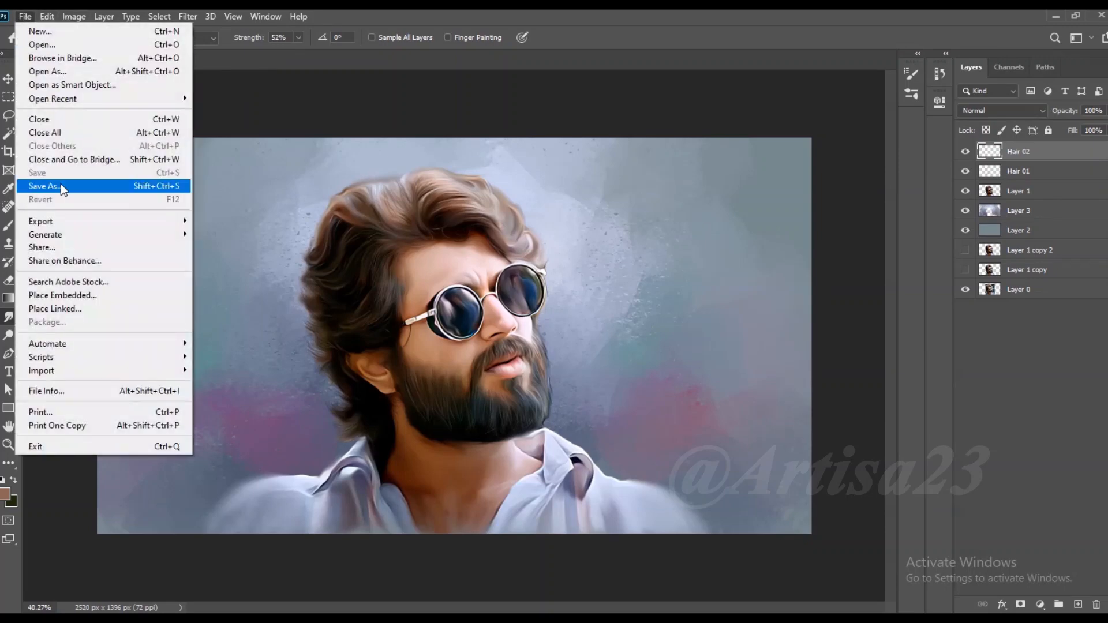
left_click(60, 185)
double_click(160, 121)
left_click(590, 321)
- Choose a round brush preset for the Brush tool and reduce its size to 5 px
scroll(590, 321, "down", 2)
key("b")
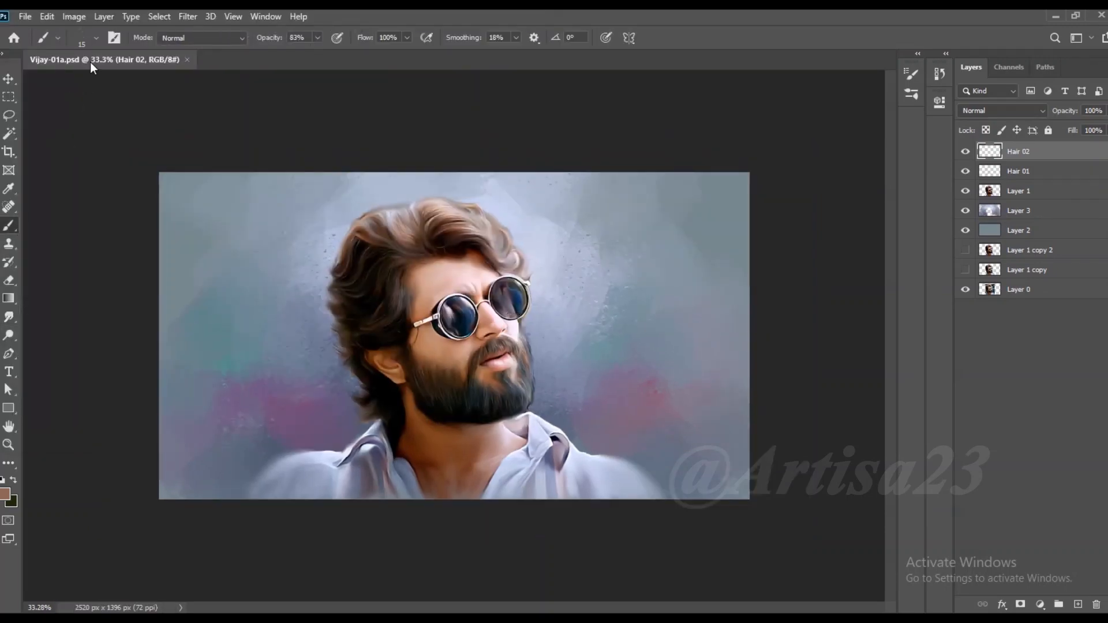
left_click(113, 38)
left_click(721, 67)
left_click(837, 196)
left_click(872, 68)
scroll(428, 199, "up", 9)
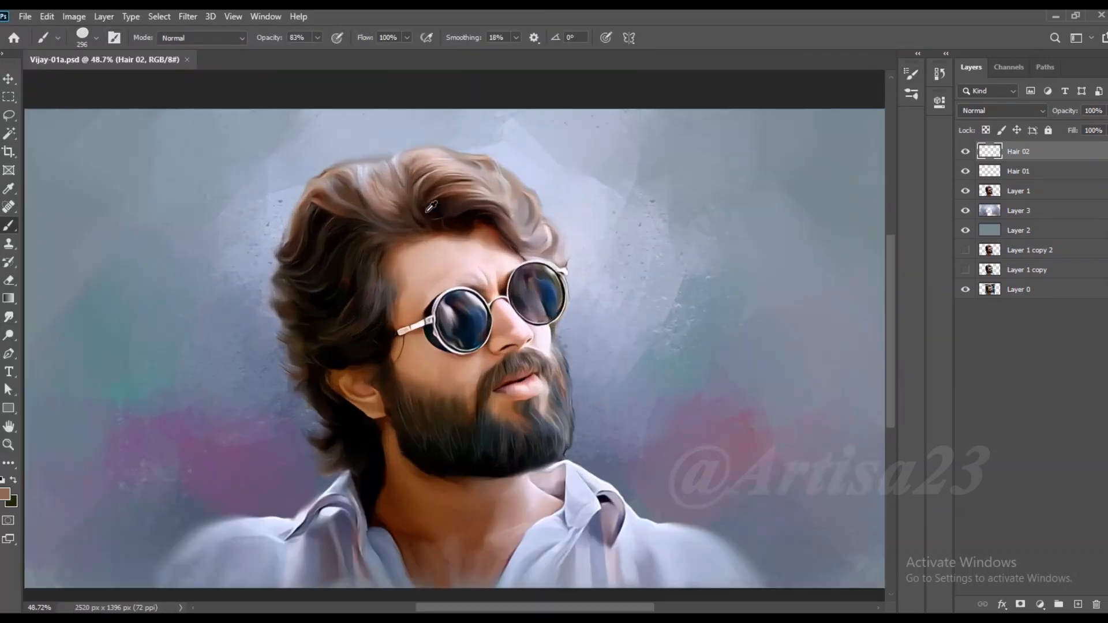
key("bracketleft")
key("bracketleft")
key("bracketleft")
key("bracketleft")
key("bracketleft")
key("bracketleft")
key("bracketleft")
key("bracketleft")
key("bracketleft")
key("bracketleft")
key("bracketleft")
key("bracketleft")
key("bracketleft")
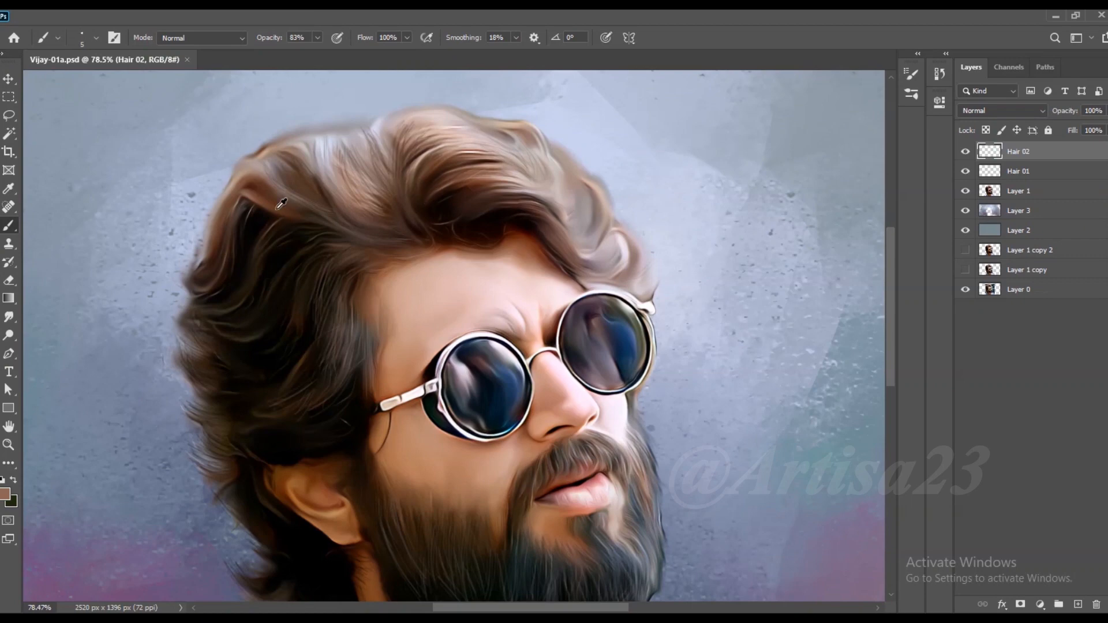
- Reduce the brush to 1 px and paint fine dark strands on the upper left waves of the hair
scroll(274, 211, "up", 4)
left_click(274, 211, "alt")
key("bracketleft")
key("bracketleft")
key("bracketleft")
key("bracketleft")
mouse_move(267, 186)
left_mouse_down()
mouse_move(352, 223)
mouse_move(252, 180)
left_mouse_up()
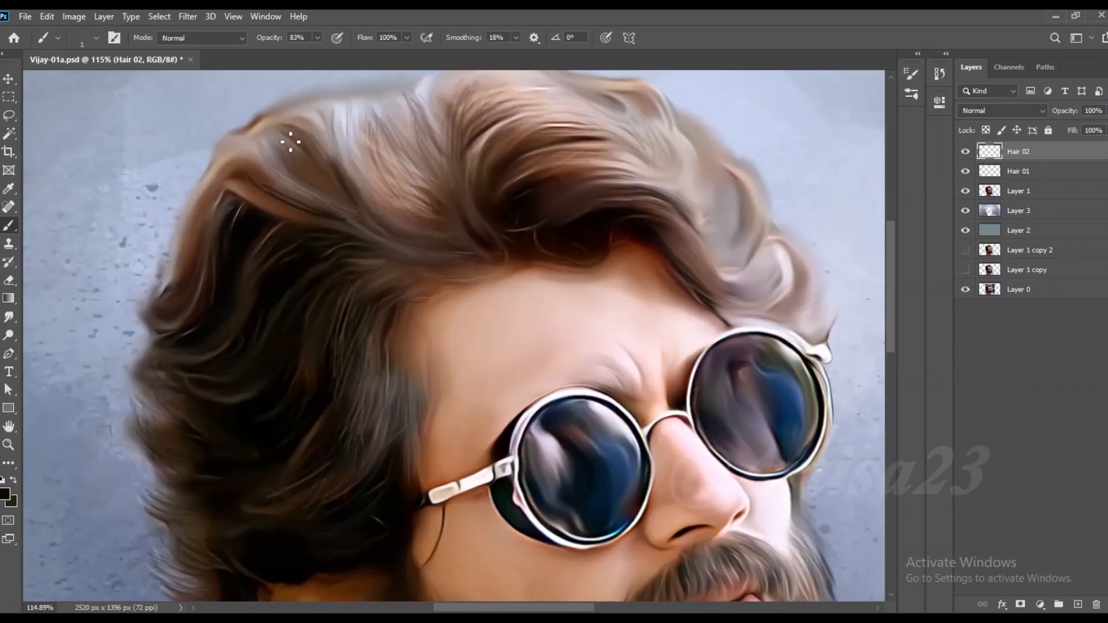
scroll(437, 253, "up", 4)
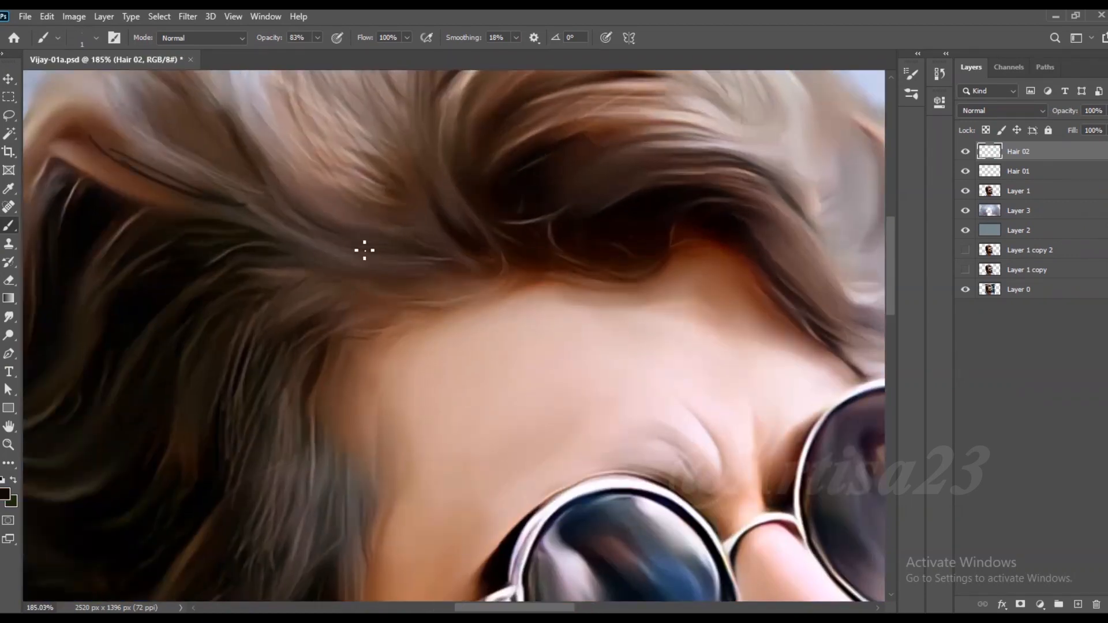
scroll(343, 296, "up", 4)
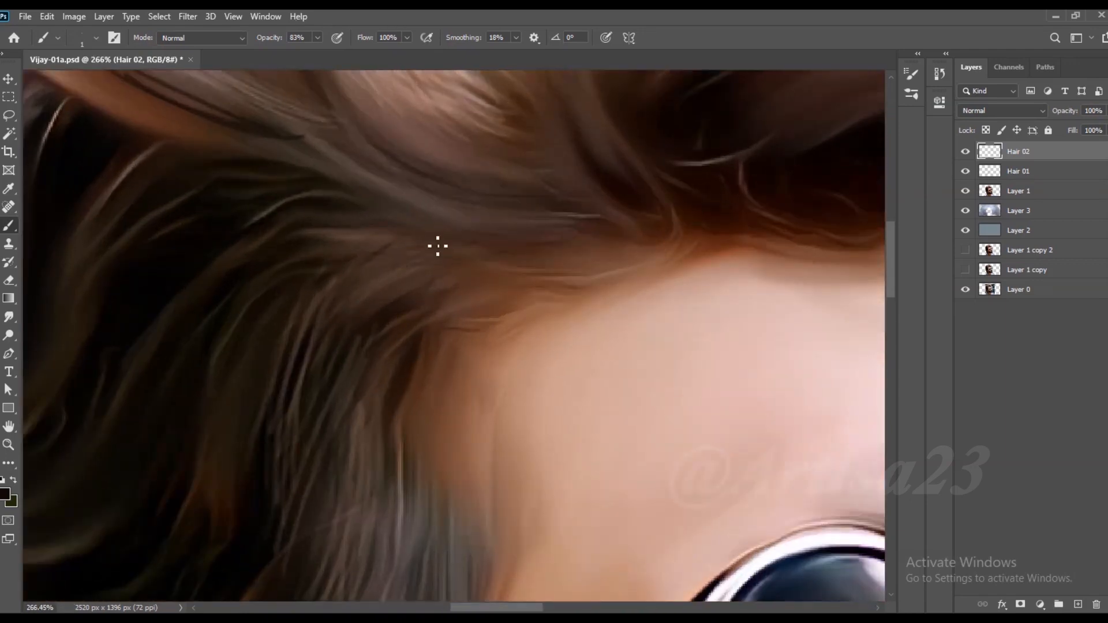
- Set the foreground color to black and add thin dark strands through the hair near the left hairline
left_click(5, 494)
left_click(901, 459)
left_click(918, 292)
left_click(1042, 274)
key("b")
scroll(498, 243, "down", 3)
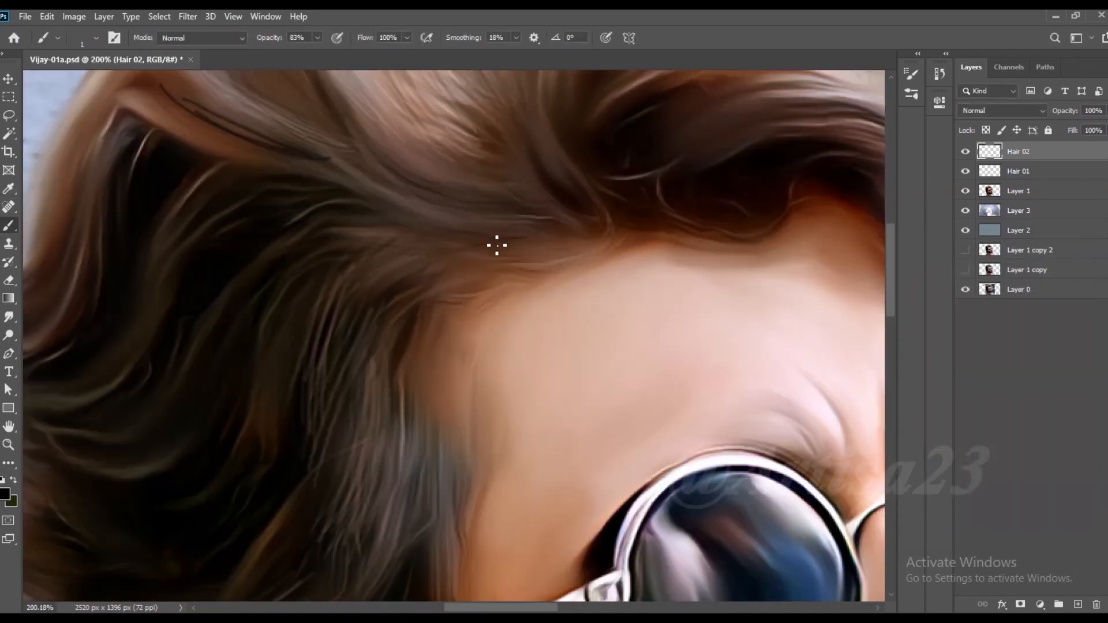
scroll(560, 244, "up", 4)
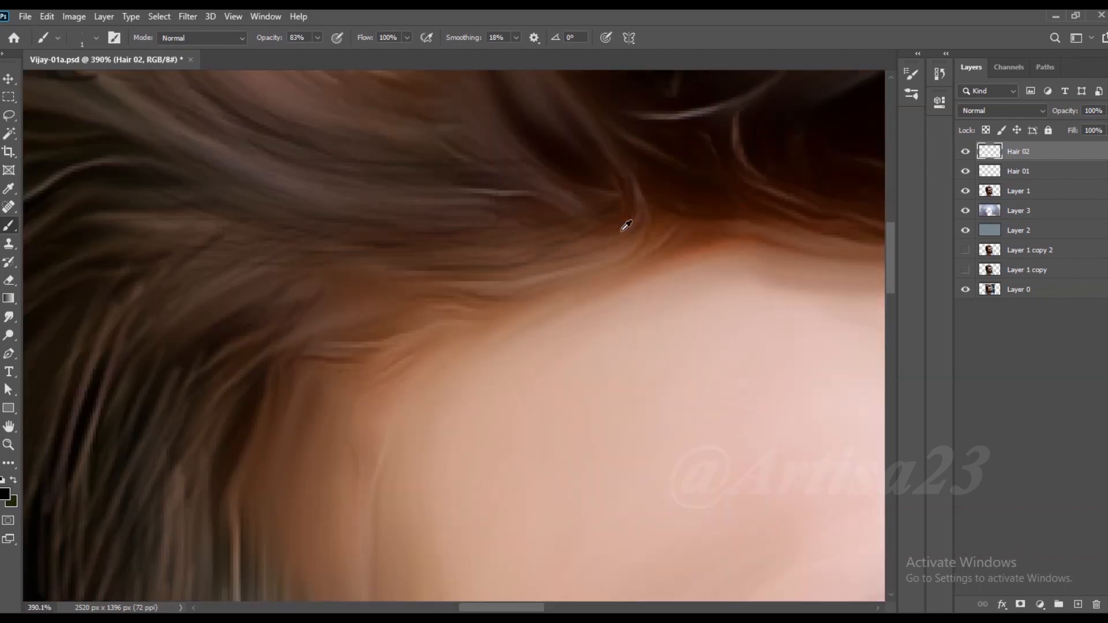
- Set the brush opacity to 100% and paint fine dark strands across the hairline and crown
key("0")
scroll(534, 275, "down", 2)
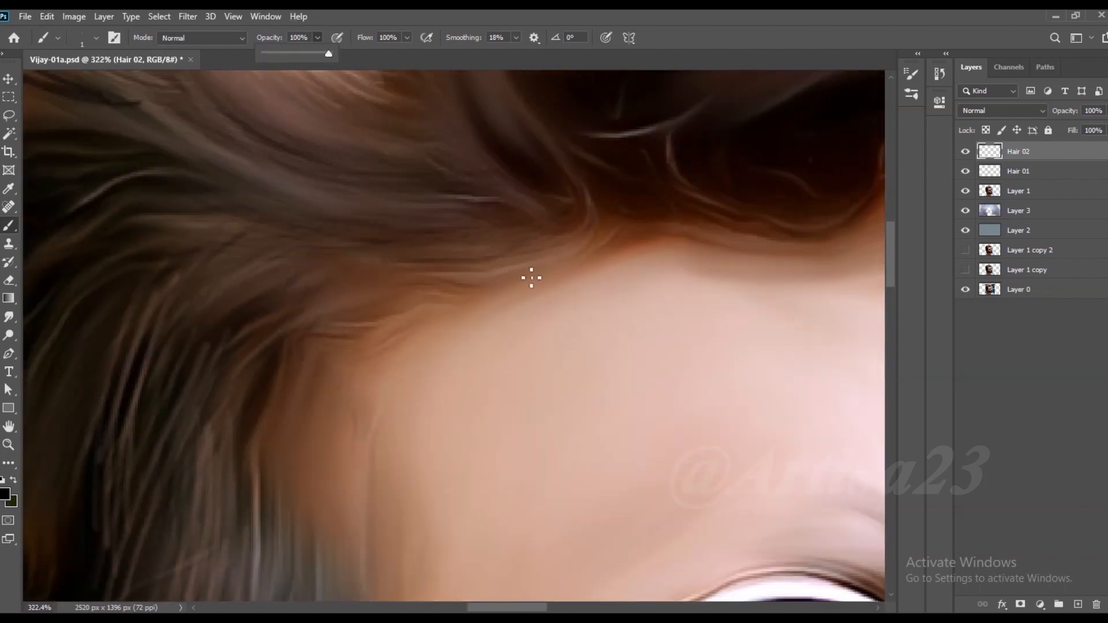
scroll(408, 260, "down", 2)
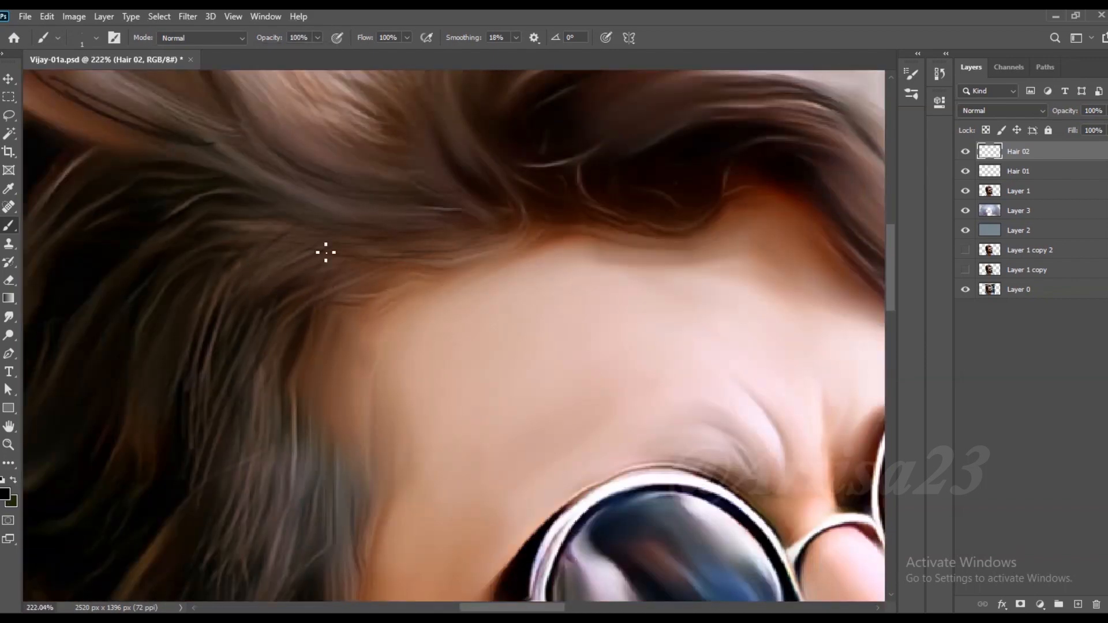
scroll(326, 253, "down", 2)
scroll(330, 204, "down", 3)
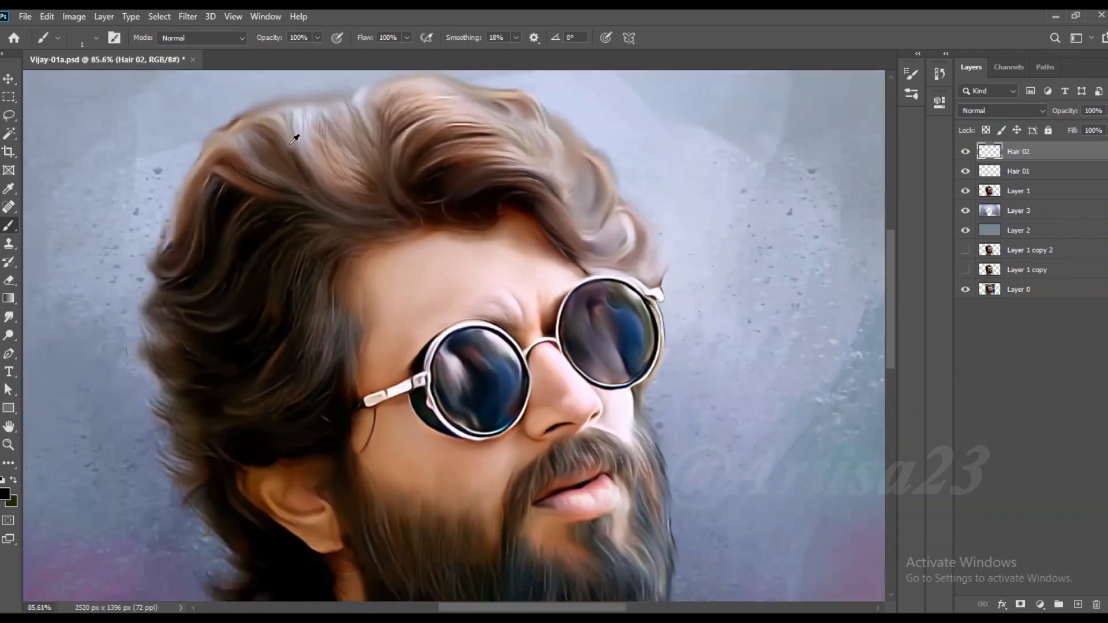
scroll(296, 134, "up", 5)
scroll(274, 171, "down", 2)
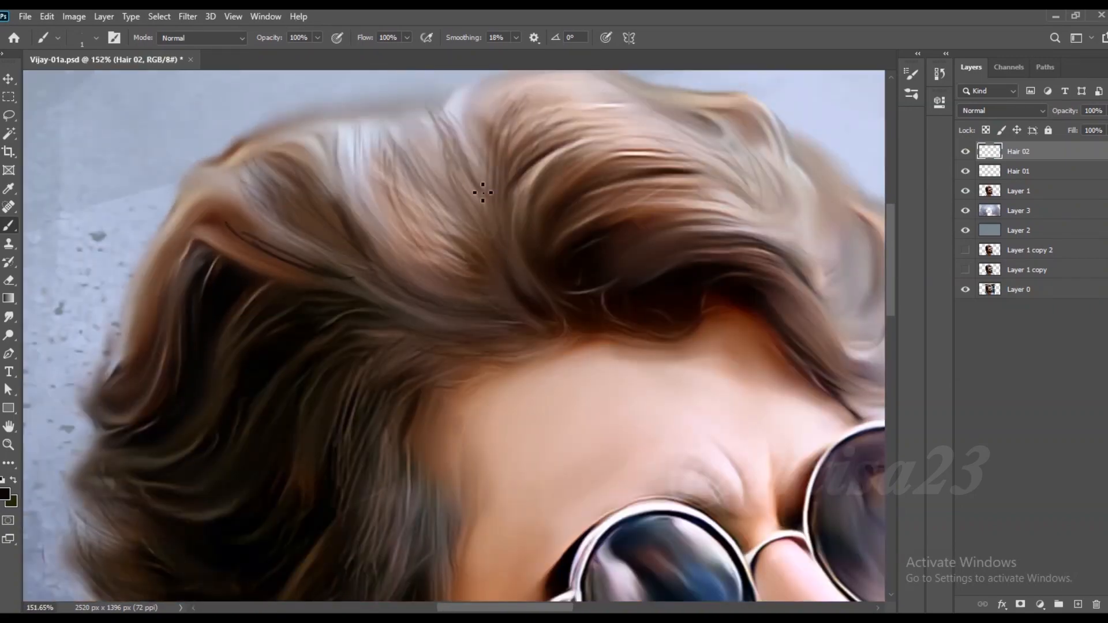
scroll(320, 150, "down", 2)
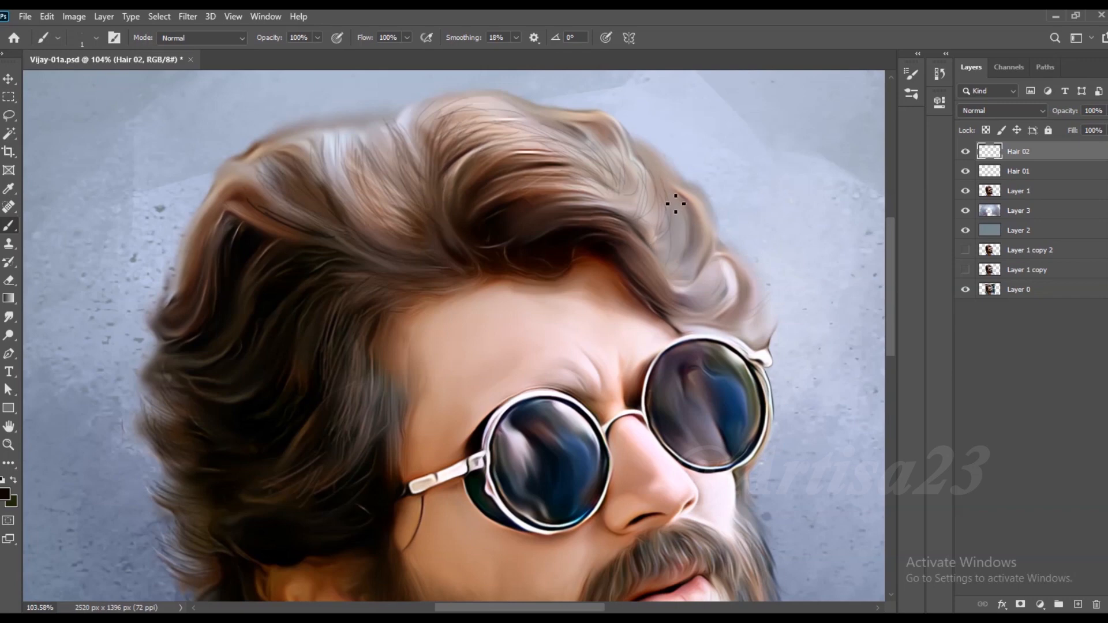
- Set the brush to 2 px and paint strands in sampled hair tones along the curl above the sunglasses' right lens
scroll(694, 250, "up", 2)
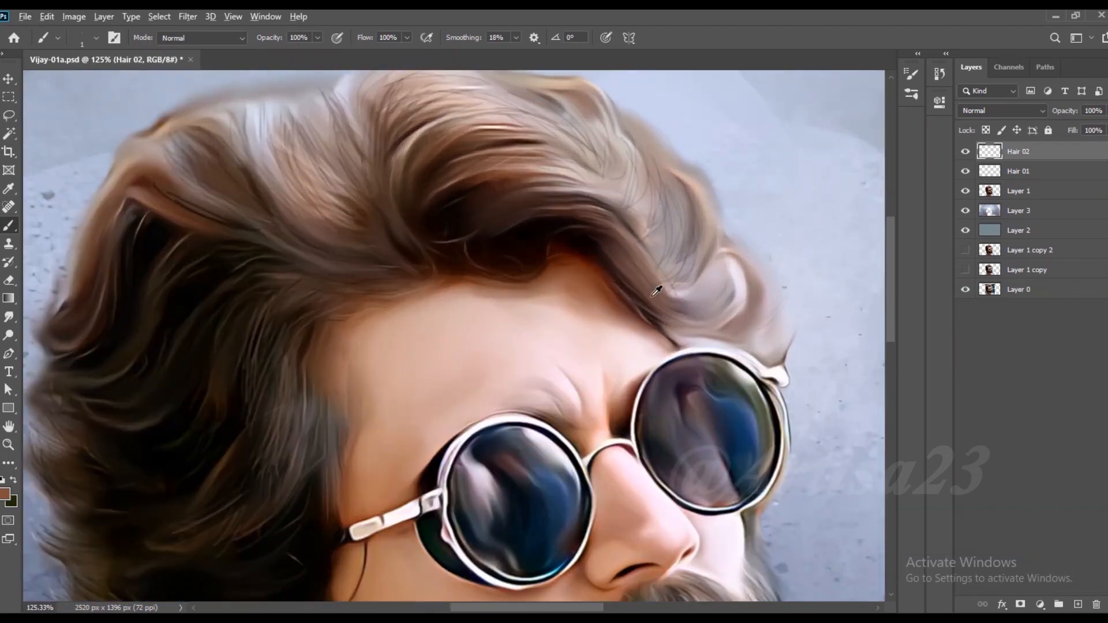
key("bracketleft")
key("bracketleft")
scroll(728, 303, "up", 3)
mouse_move(672, 329)
left_mouse_down()
mouse_move(737, 356)
mouse_move(739, 342)
left_mouse_up()
left_click(651, 342, "alt")
left_click_drag(669, 349, 733, 346)
left_click_drag(681, 340, 784, 281)
scroll(725, 235, "down", 3)
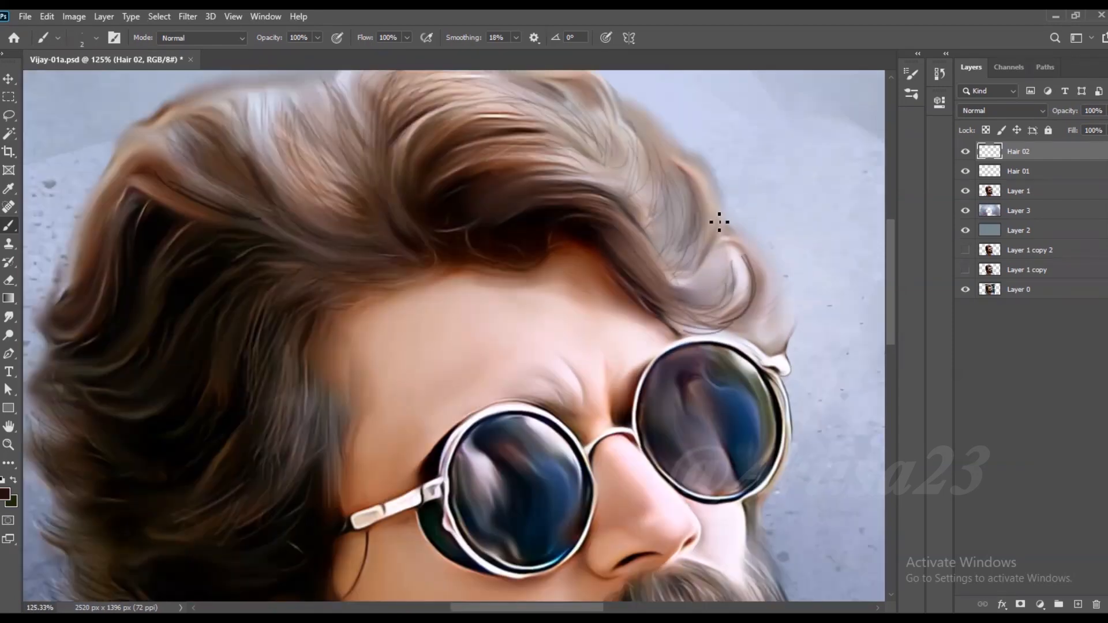
- Paint thin strands over the curls on the hair's upper right side, sampling tones from the surrounding hair
left_click_drag(654, 182, 657, 221)
left_click_drag(643, 136, 658, 212)
scroll(656, 213, "down", 1)
left_click_drag(608, 139, 635, 193)
left_click(594, 123, "alt")
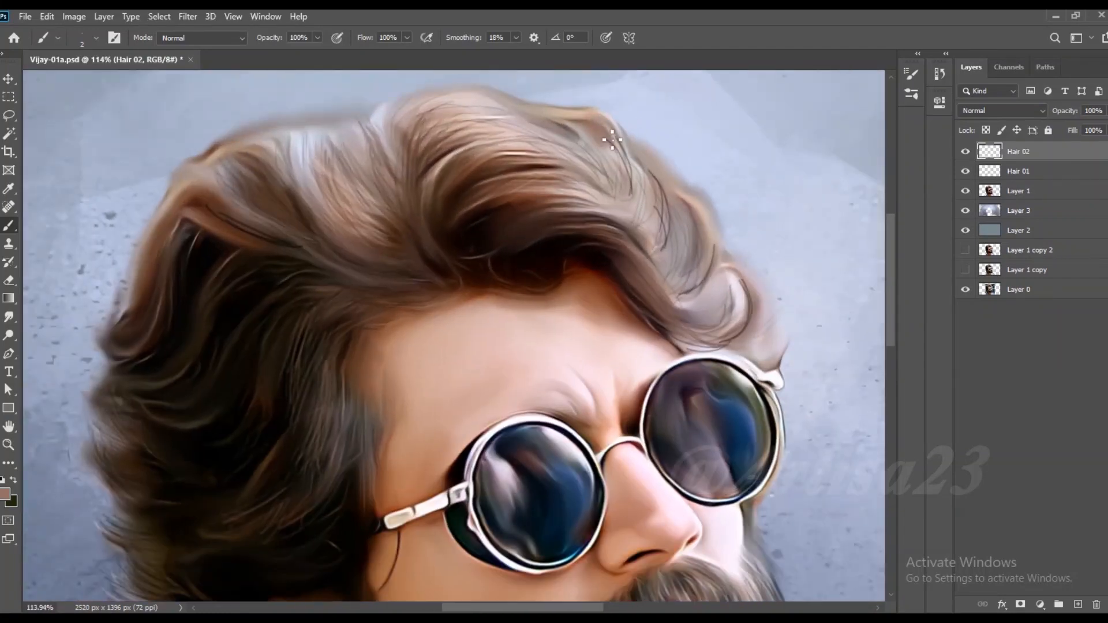
left_click(601, 219, "alt")
left_click_drag(538, 190, 613, 211)
left_click_drag(560, 187, 605, 191)
left_click_drag(540, 145, 611, 186)
- Draw loose flyaway strands along the crown's upper outline and the outer left edge of the hair
left_click_drag(464, 126, 551, 144)
left_click_drag(444, 106, 520, 118)
left_click_drag(402, 106, 507, 100)
left_click_drag(409, 150, 415, 169)
mouse_move(407, 150)
left_mouse_down()
mouse_move(424, 106)
mouse_move(543, 132)
left_mouse_up()
left_click_drag(260, 143, 355, 136)
left_click_drag(360, 139, 369, 112)
scroll(402, 154, "down", 2)
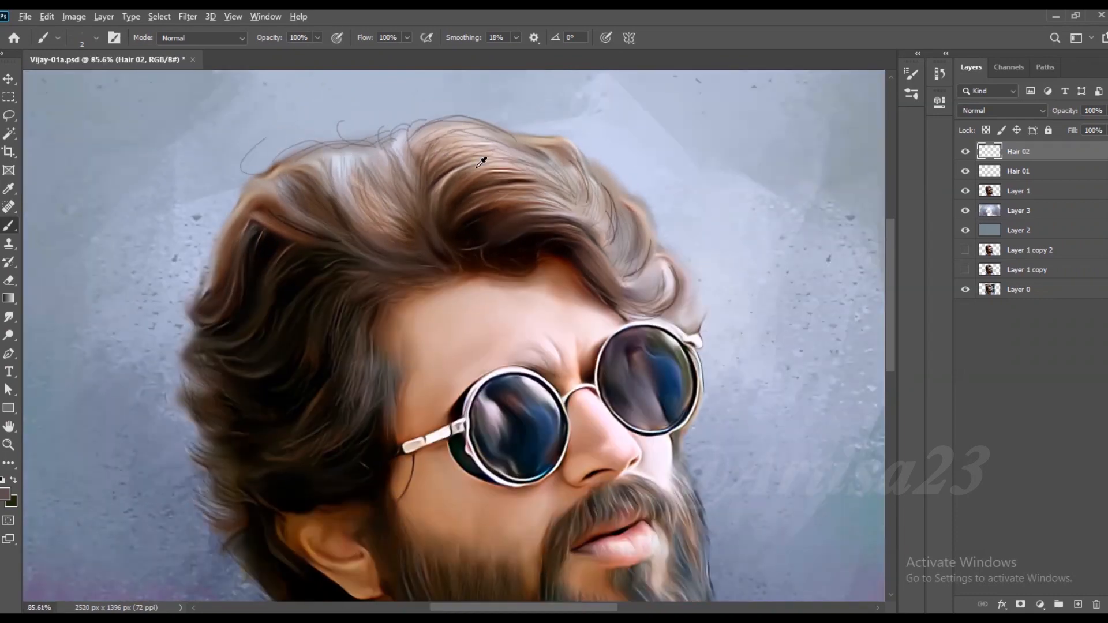
scroll(277, 228, "up", 2)
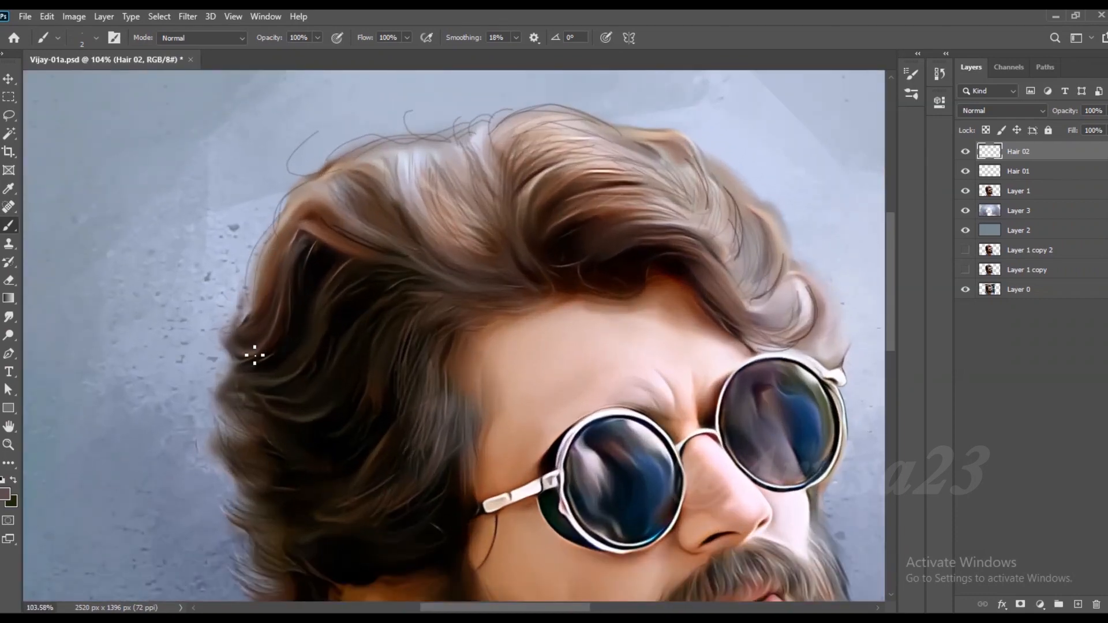
left_click_drag(222, 374, 192, 408)
scroll(220, 459, "down", 1)
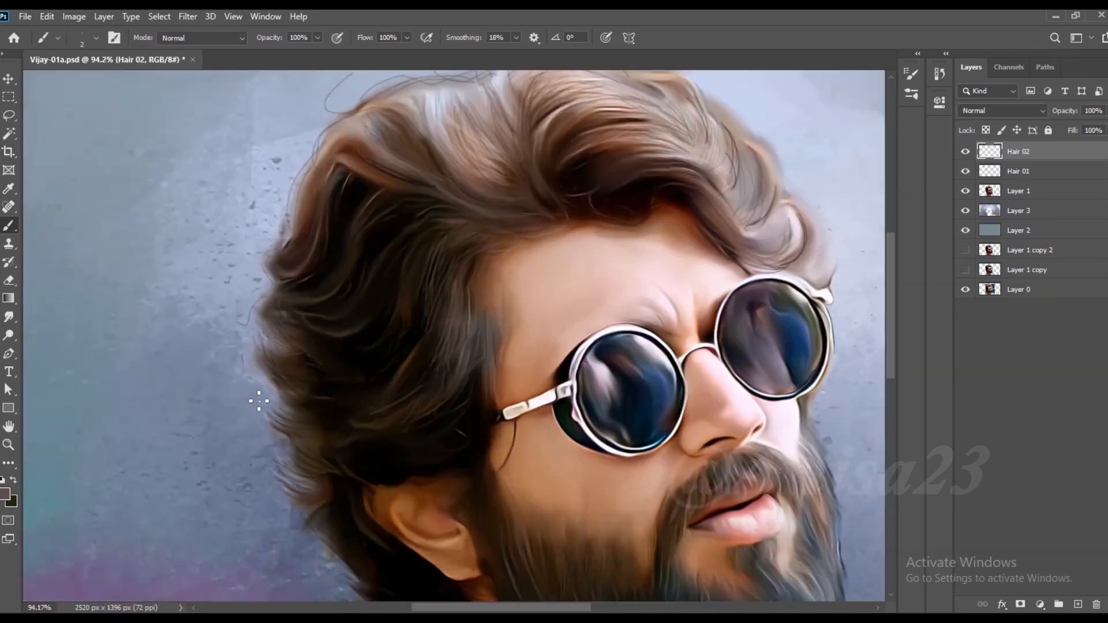
- Sample a light grey-brown hair tone and paint long thin strands over the side hair above the sunglasses' temple arm
scroll(465, 314, "up", 4)
left_click(473, 331, "alt")
left_click_drag(474, 347, 462, 414)
left_click_drag(489, 336, 482, 465)
left_click_drag(476, 368, 469, 459)
mouse_move(472, 405)
left_mouse_down()
mouse_move(439, 489)
mouse_move(442, 509)
left_mouse_up()
left_click_drag(465, 411, 409, 485)
scroll(465, 409, "down", 3)
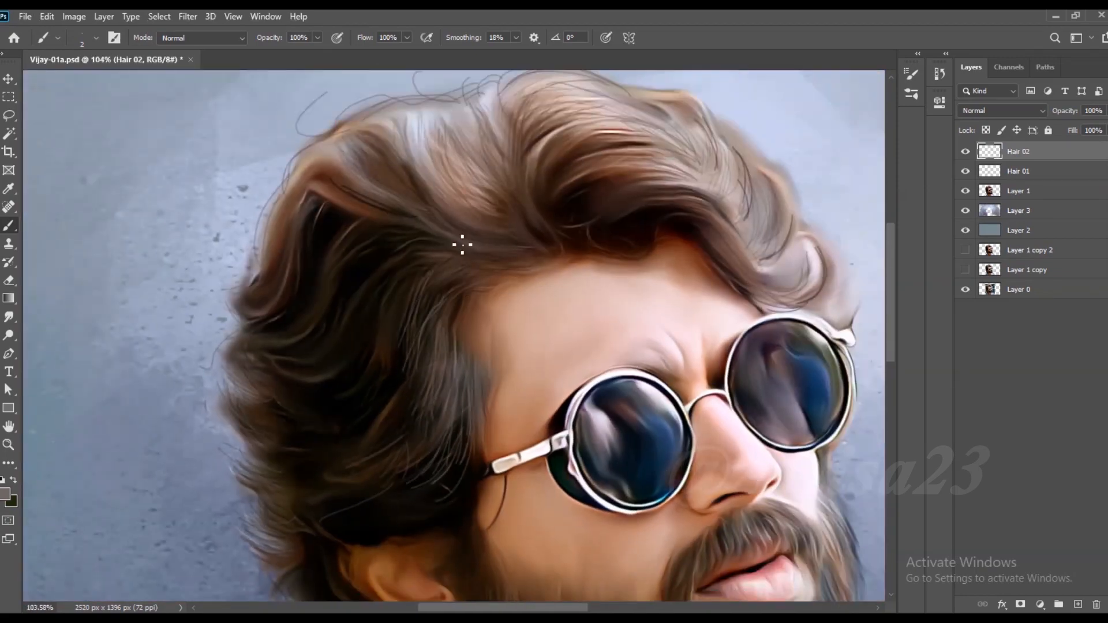
- Paint light thin strands over the dark fringe wave above the forehead
scroll(479, 245, "up", 2)
scroll(450, 240, "down", 3)
scroll(594, 178, "up", 3)
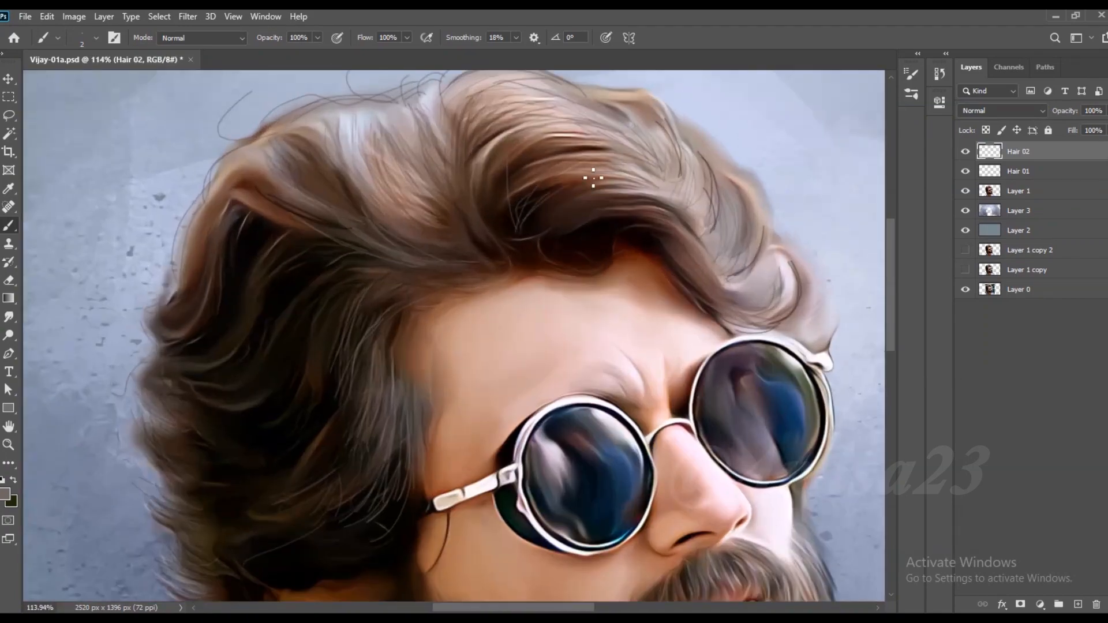
scroll(537, 250, "down", 3)
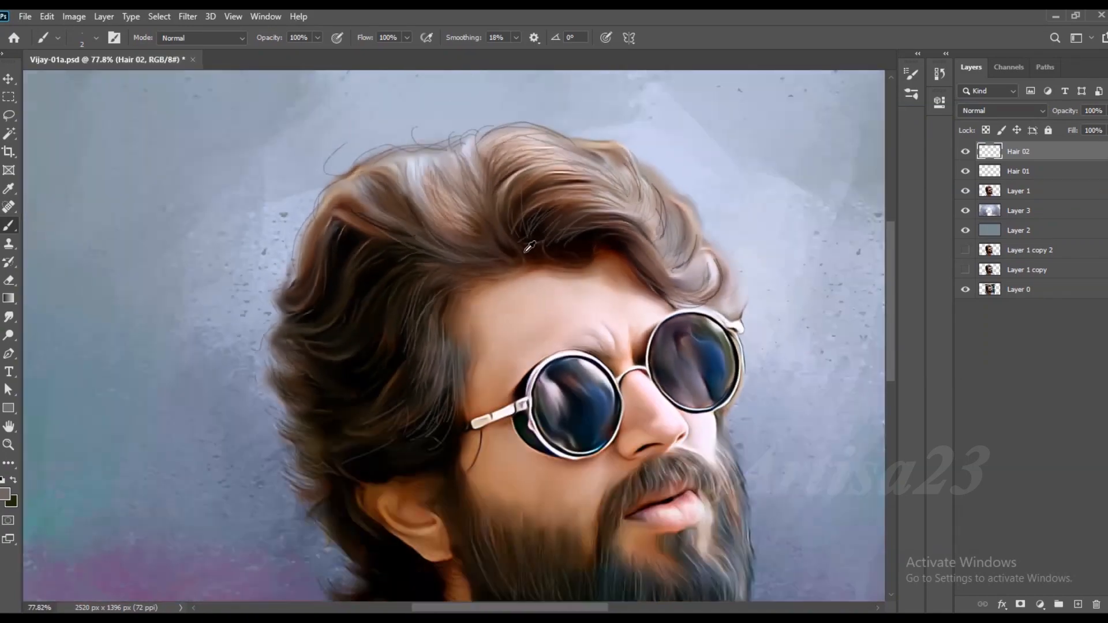
scroll(633, 238, "up", 3)
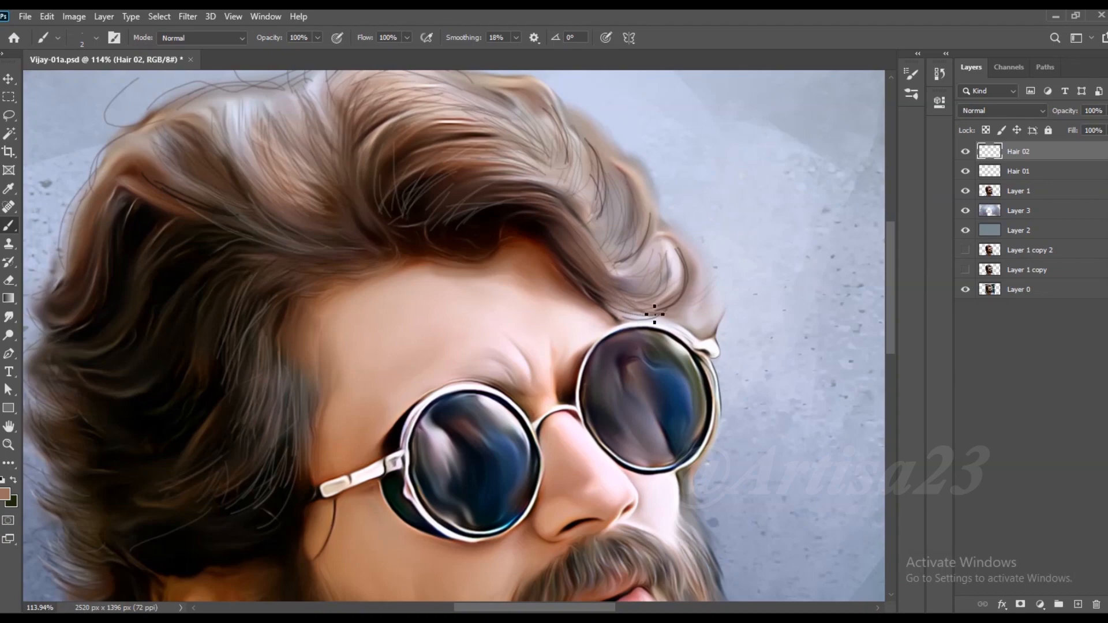
- Paint brown strands over the right-side curls and flyaway hairs along their outer edge, undoing one stray stroke
scroll(647, 259, "down", 3)
scroll(655, 250, "up", 3)
left_click_drag(618, 185, 636, 249)
left_click_drag(612, 183, 629, 260)
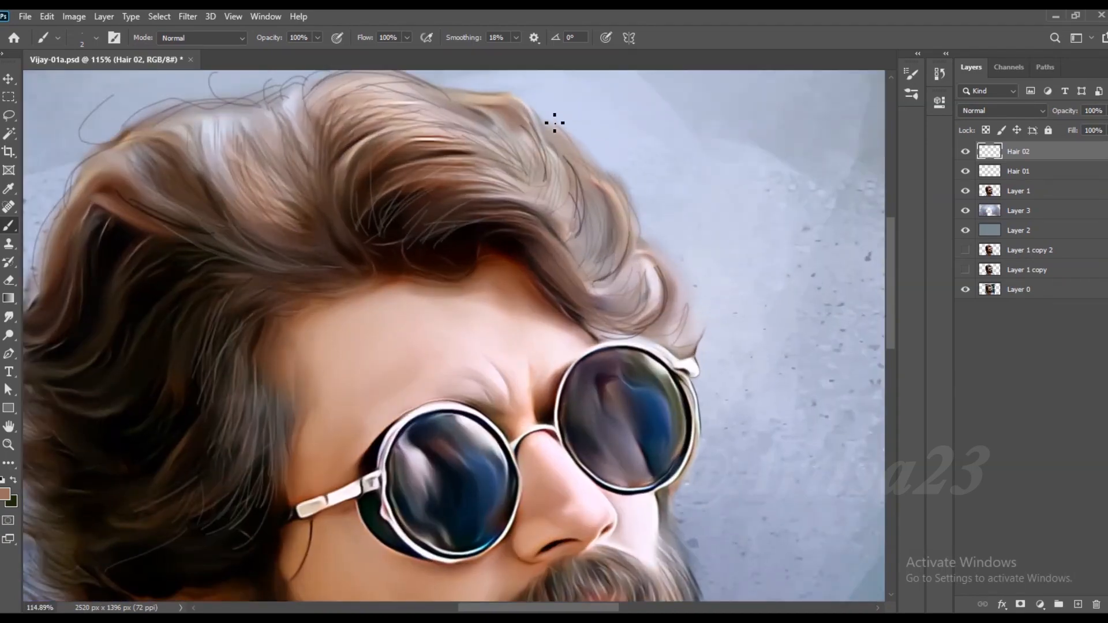
scroll(578, 178, "down", 1)
left_click_drag(683, 303, 699, 332)
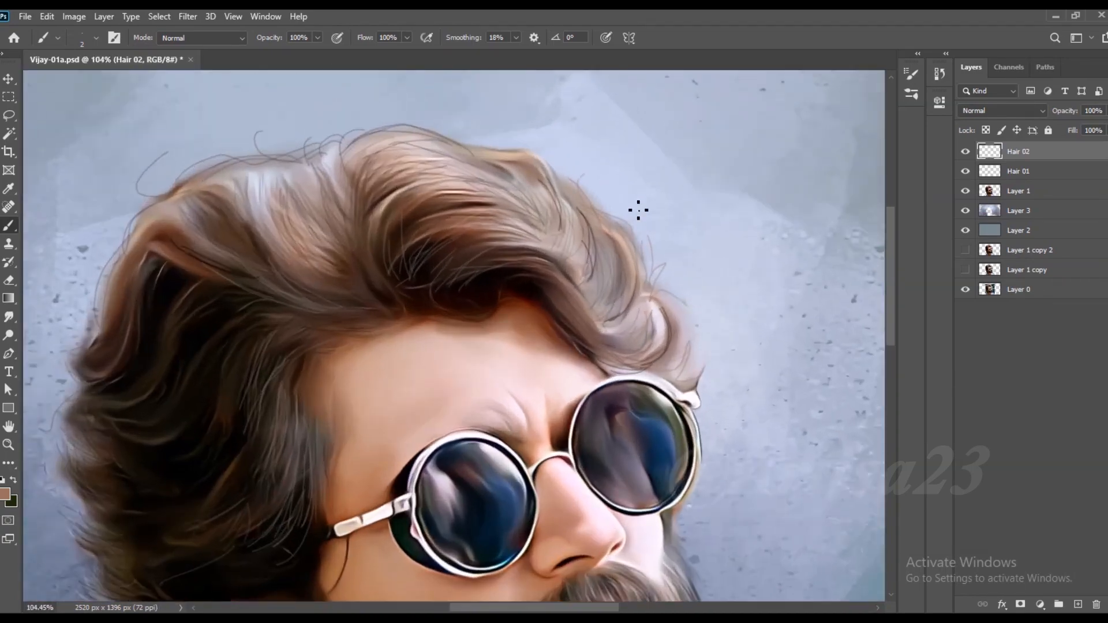
key("ctrl+z")
left_click_drag(666, 295, 625, 227)
scroll(466, 123, "down", 3)
scroll(623, 266, "up", 3)
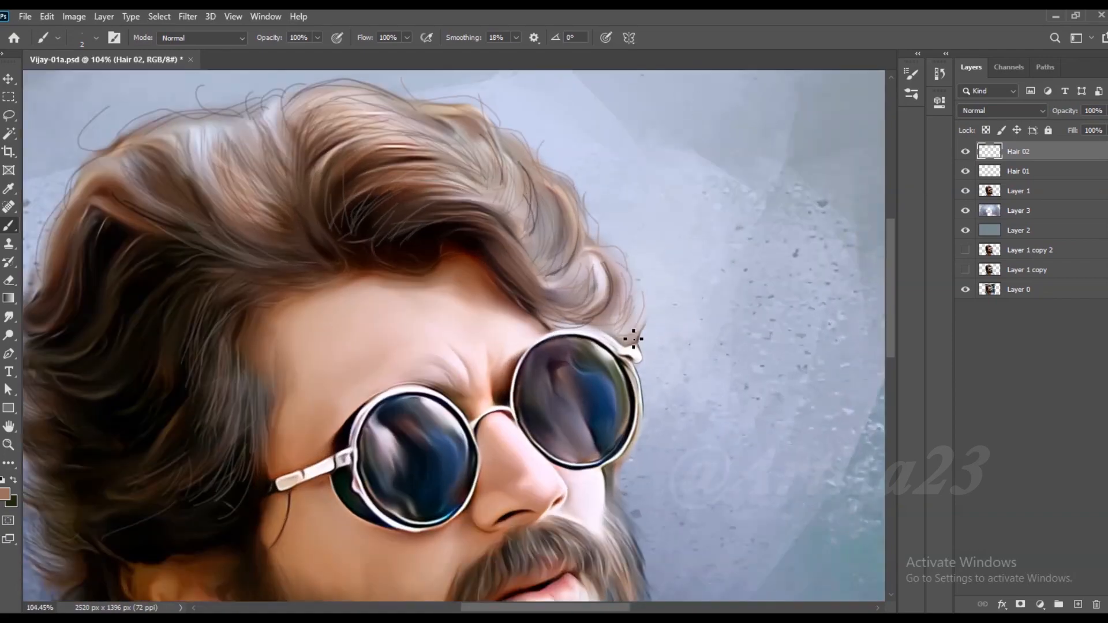
- Sample a dark brown from the facial hair and paint thin strands down the beard's right side beside the mouth
scroll(632, 303, "down", 7)
scroll(622, 461, "up", 8)
left_click(513, 425, "alt")
scroll(512, 425, "up", 6)
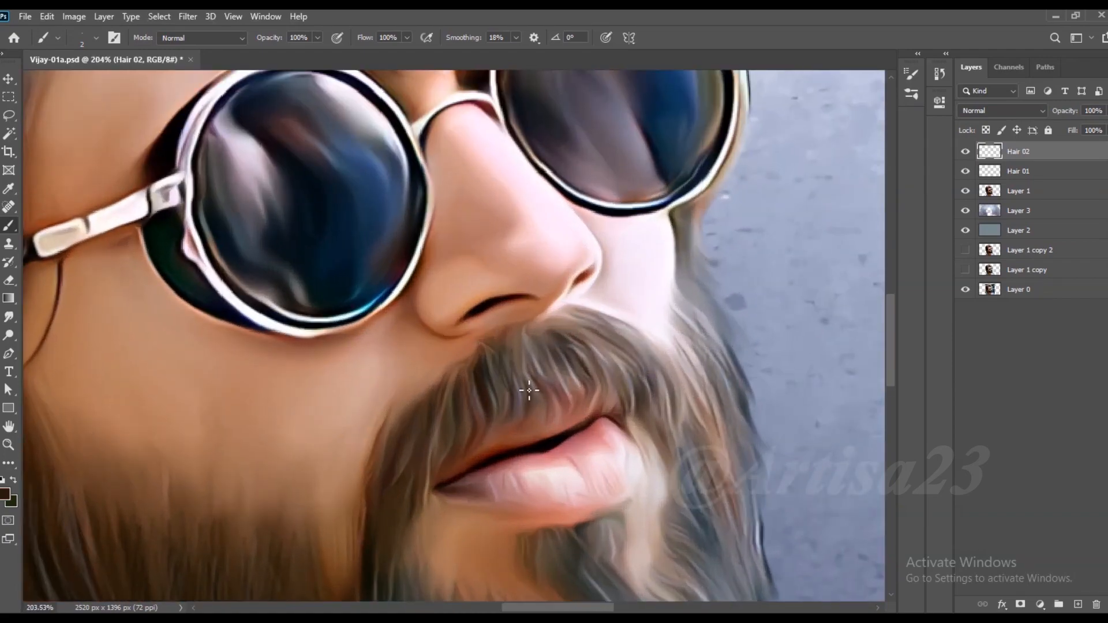
scroll(617, 337, "down", 3)
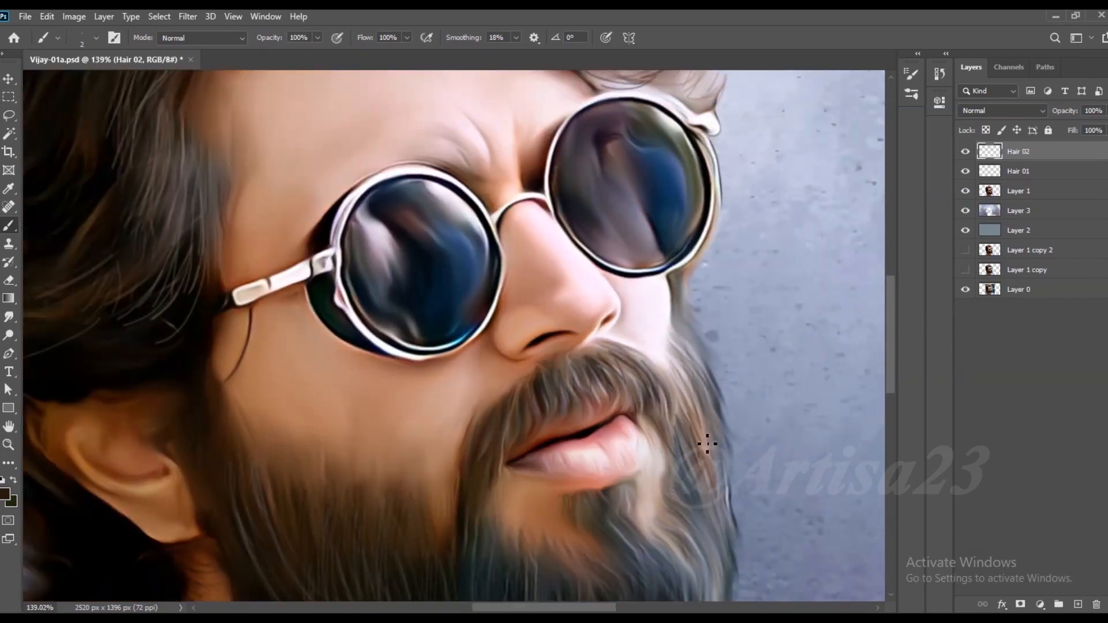
left_click_drag(703, 422, 698, 497)
left_click_drag(679, 451, 700, 522)
left_click_drag(676, 485, 701, 537)
left_click_drag(715, 422, 722, 505)
scroll(707, 346, "down", 2)
mouse_move(681, 467)
left_mouse_down()
mouse_move(697, 525)
mouse_move(709, 517)
left_mouse_up()
left_click_drag(690, 434, 712, 541)
left_click_drag(668, 483, 699, 533)
left_click_drag(656, 484, 678, 518)
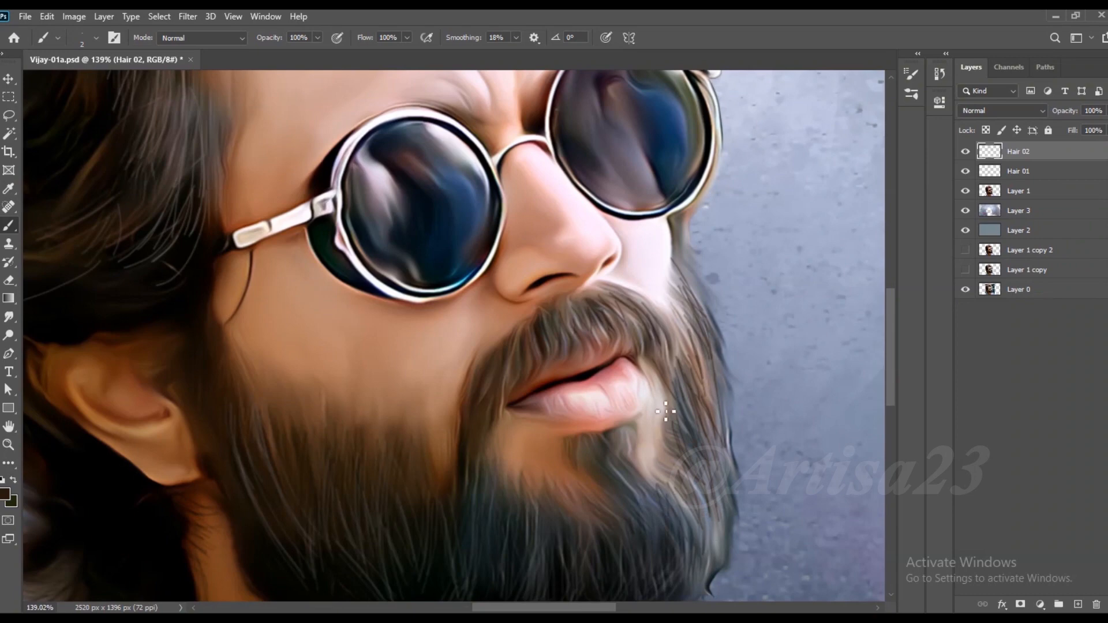
- Paint thin dark strands on the chin beard below the lips and over the moustache
scroll(649, 375, "down", 4)
scroll(642, 442, "up", 4)
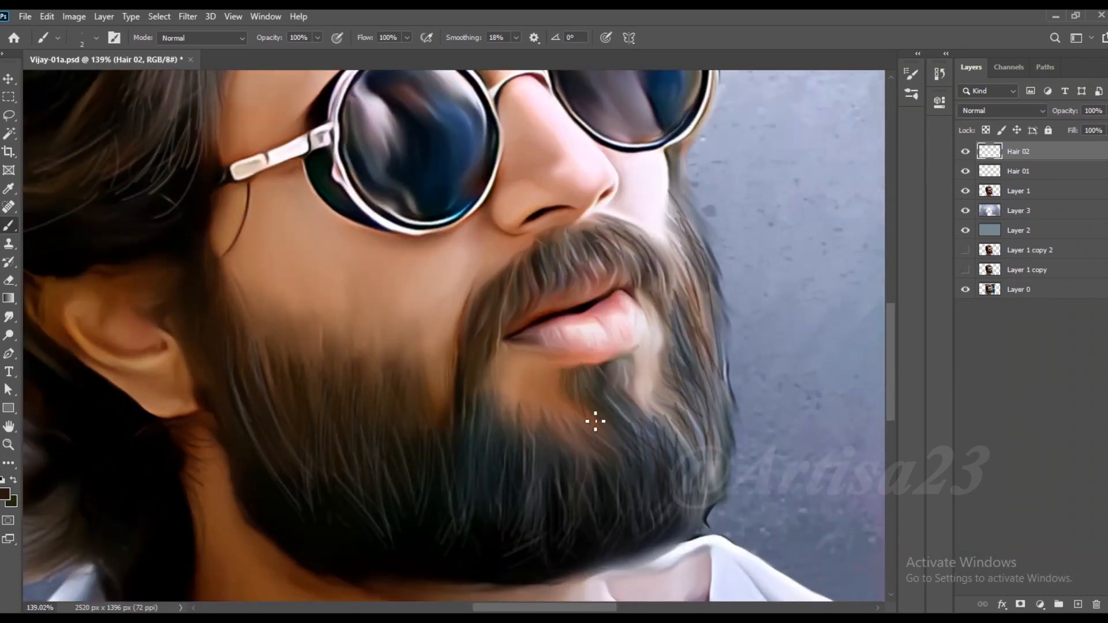
left_click_drag(625, 371, 633, 427)
scroll(485, 366, "up", 2)
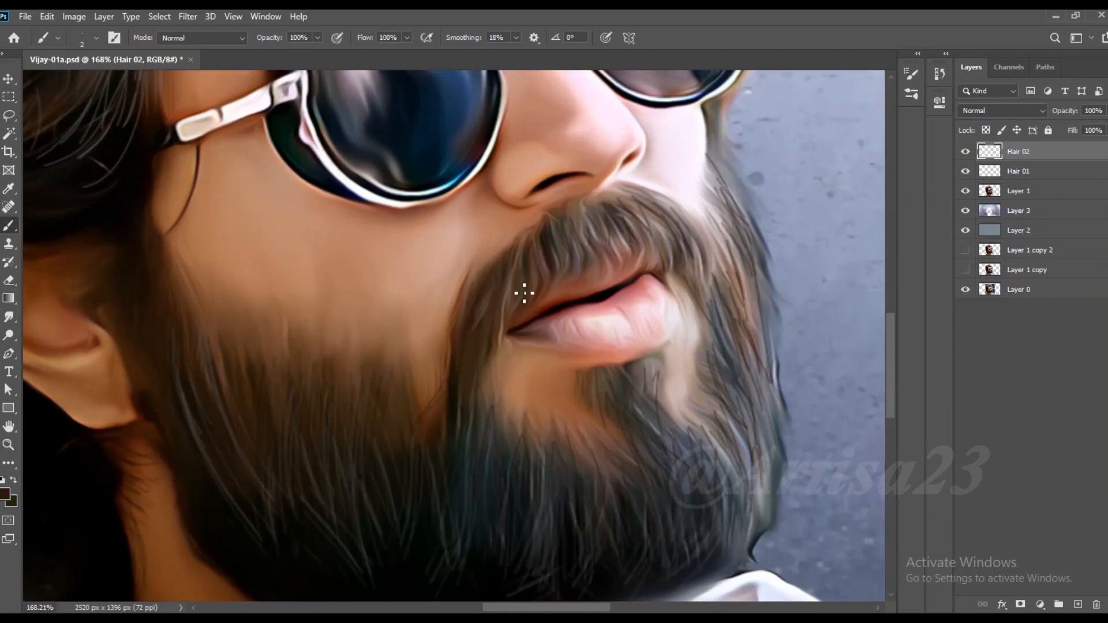
left_click_drag(592, 209, 593, 253)
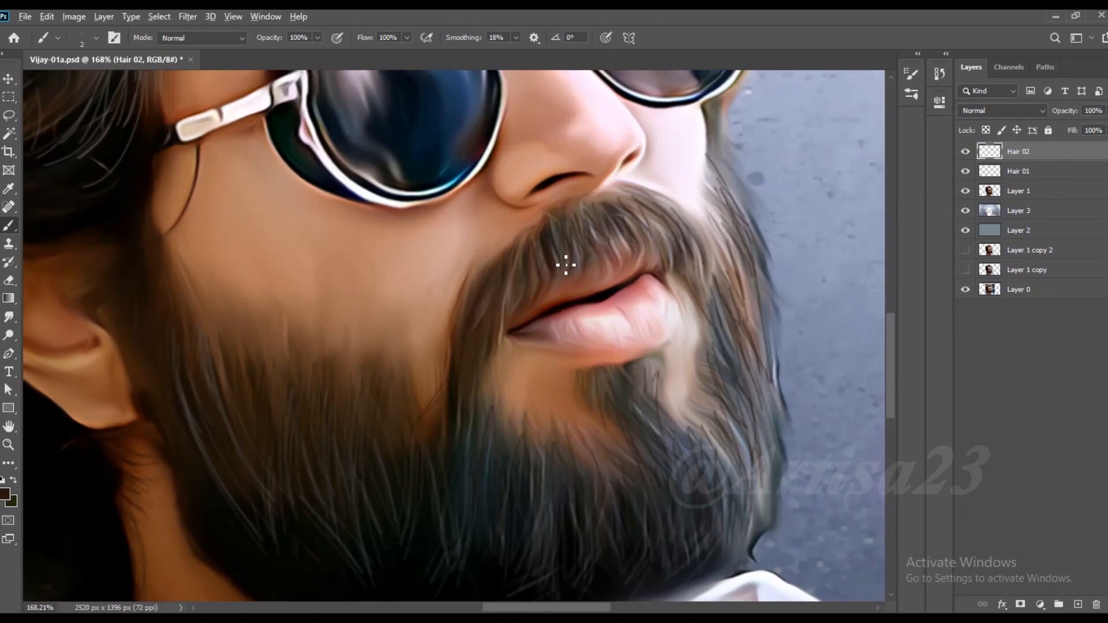
scroll(566, 265, "down", 2)
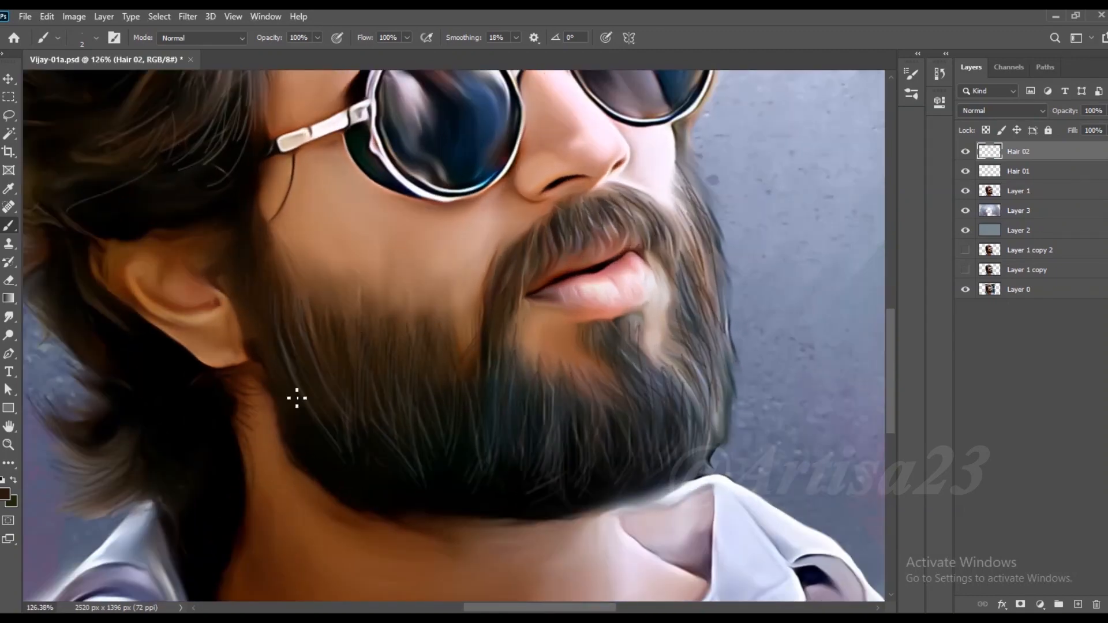
- Sample a grey tone and paint loose strands on the hair behind the ear and along the nape
scroll(526, 473, "down", 8)
scroll(556, 363, "up", 8)
left_click(740, 401, "alt")
left_click_drag(194, 410, 370, 425)
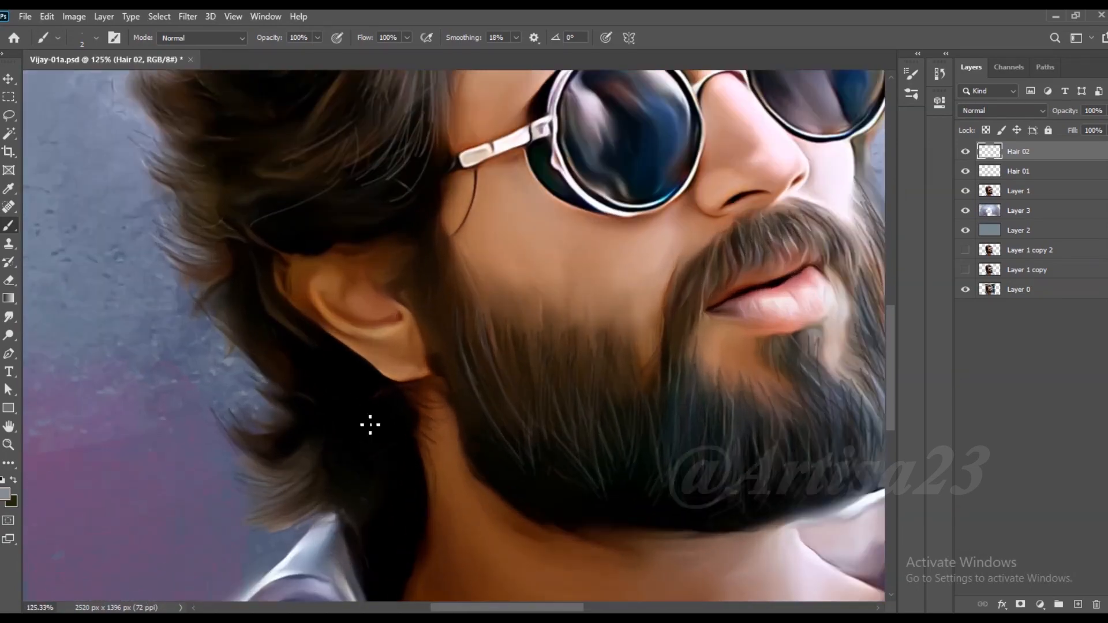
scroll(257, 416, "down", 2)
left_click(260, 384, "alt")
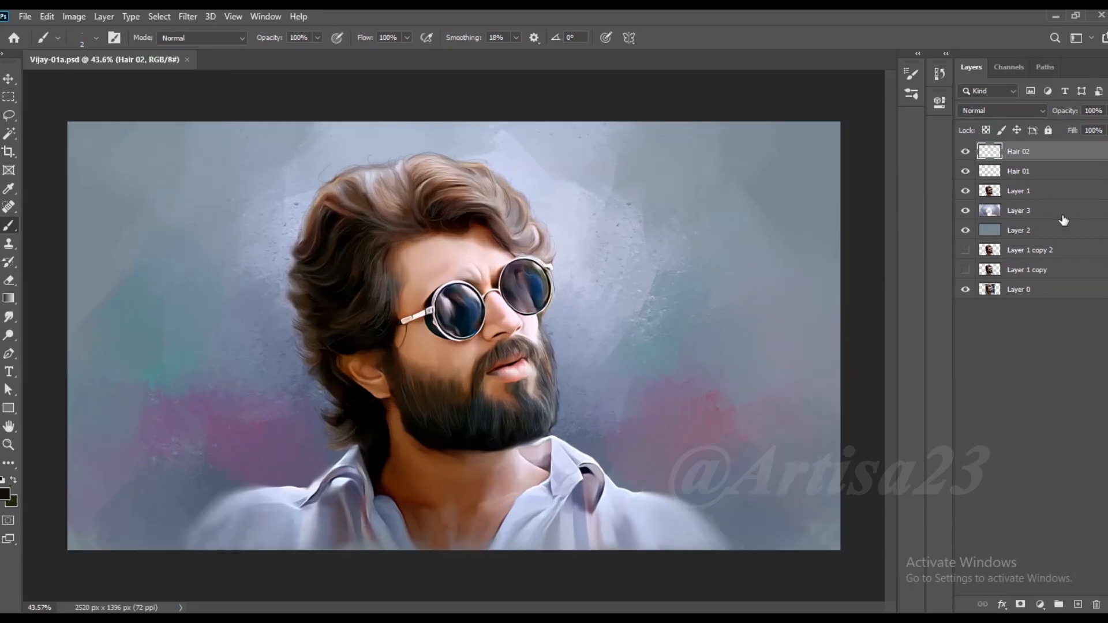
- Smudge the Layer 3 background around the head with a 250 px brush at 52% strength and save the document
left_click(9, 317)
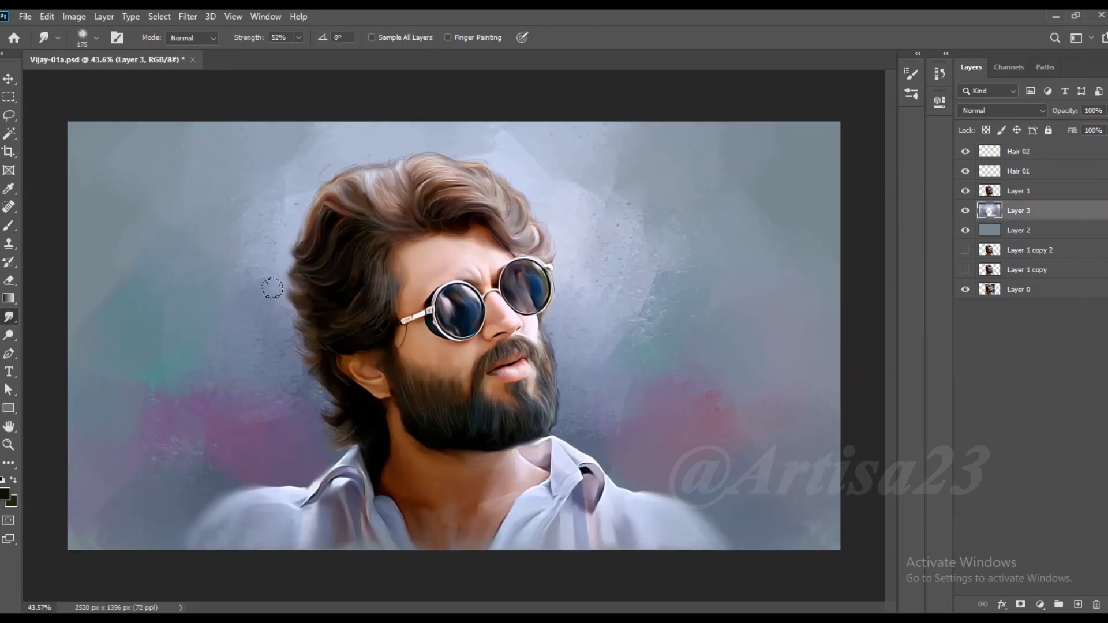
key("bracketright")
key("bracketright")
key("bracketright")
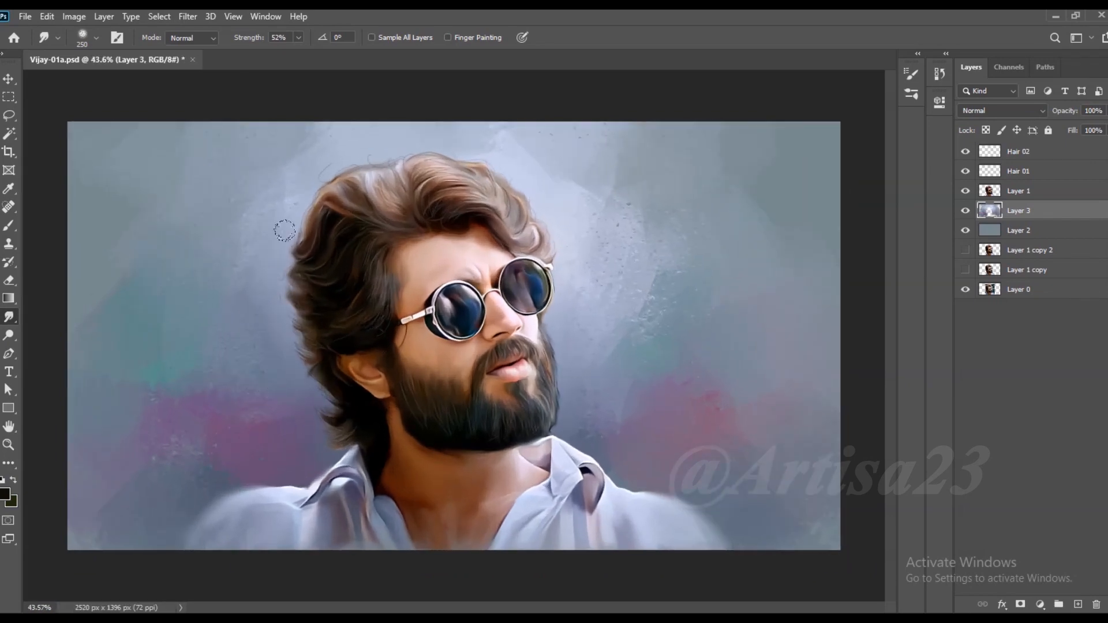
scroll(540, 288, "down", 3)
key("ctrl+s")
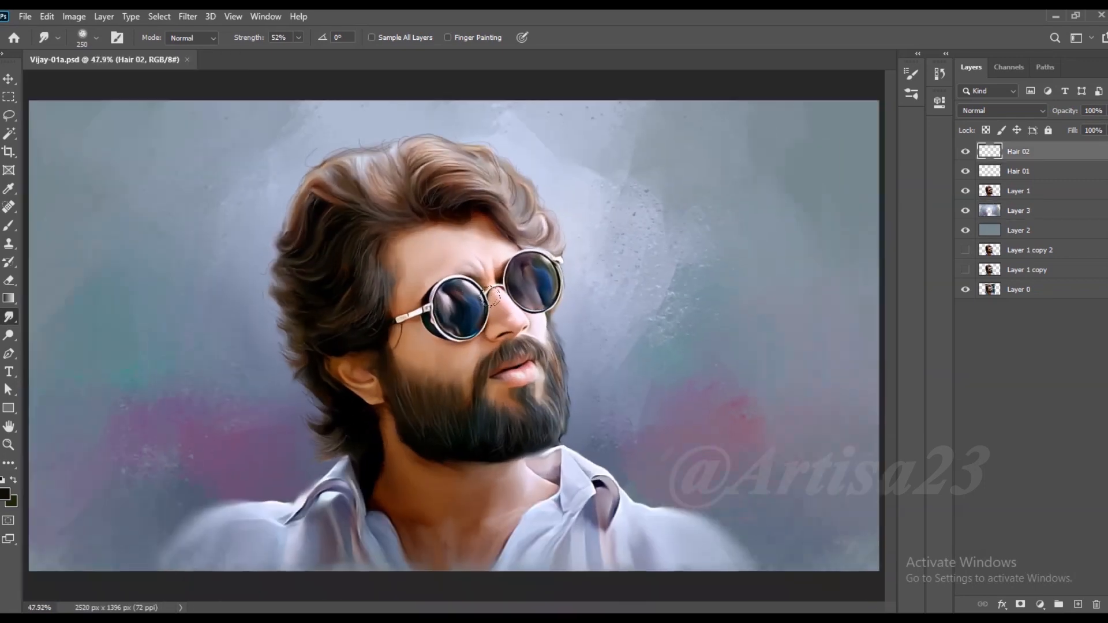
- Add a layer named Color 01 above Hair 02 and load the Layer 1 portrait outline as a selection
left_click(1078, 604)
double_click(1019, 151)
key("Return")
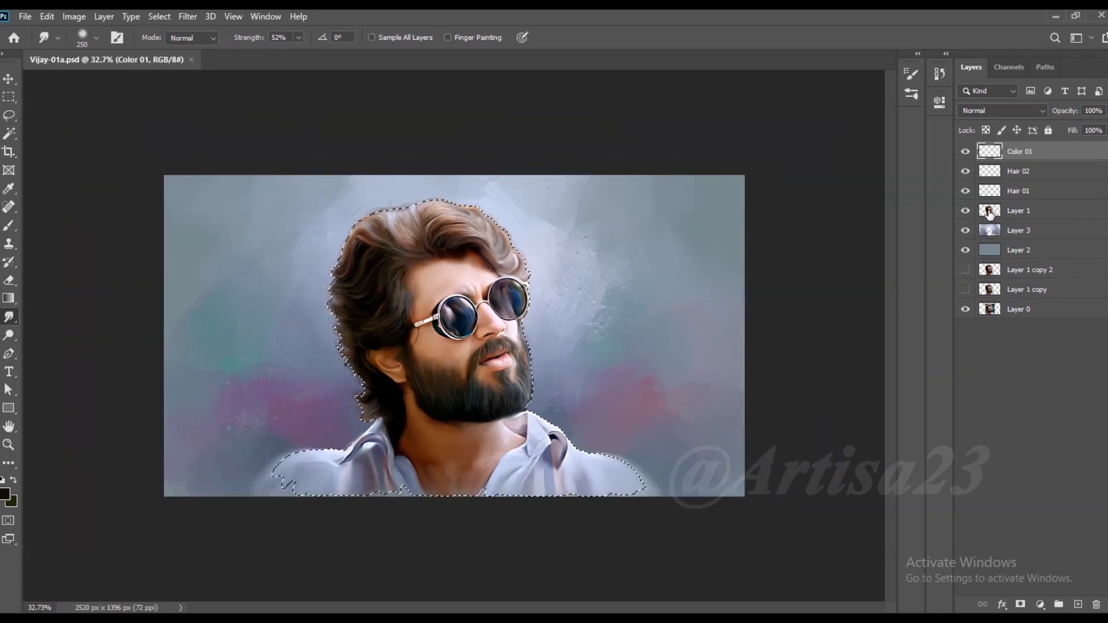
- Switch to the Brush, choose a soft round tip and enlarge it to 60 px
key("b")
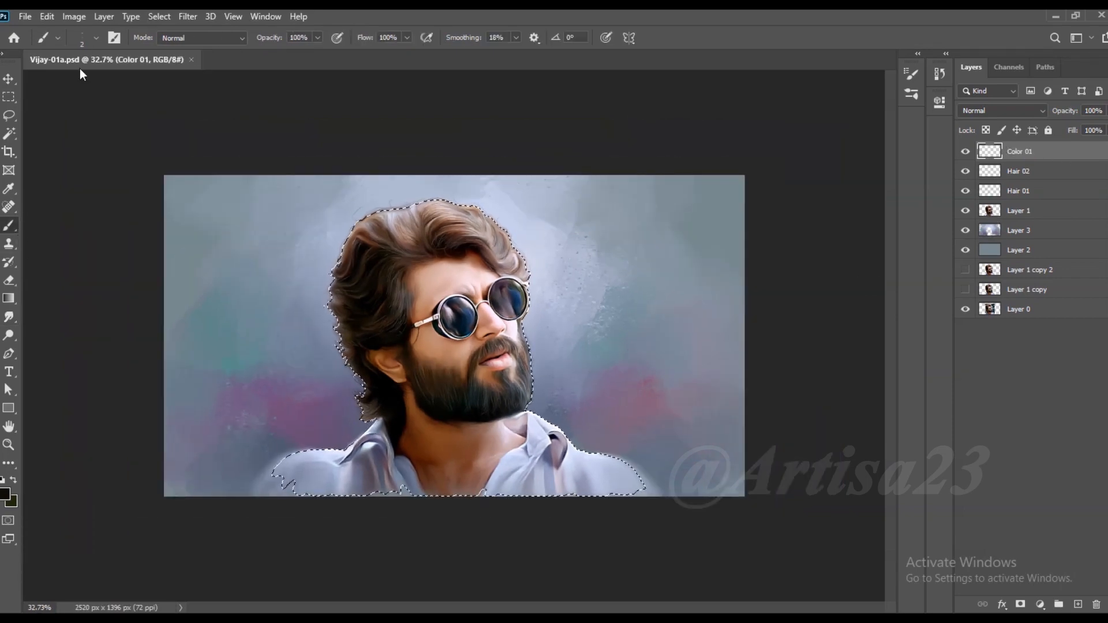
left_click(113, 38)
left_click(728, 68)
left_click_drag(893, 301, 893, 159)
left_click(744, 183)
left_click(875, 60)
scroll(857, 94, "up", 3)
key("bracketright")
key("bracketright")
key("bracketright")
key("bracketright")
key("bracketright")
key("bracketright")
key("bracketright")
key("bracketright")
- Pick a dark red foreground color and set the Color 01 layer's blend mode to Color
left_click(6, 496)
left_click_drag(903, 393, 902, 403)
left_click(1042, 274)
left_click(1011, 111)
left_click(976, 441)
- Tint the face and neck skin dark red at 15% opacity with a 125 to 150 px brush and save the document
left_click(317, 38)
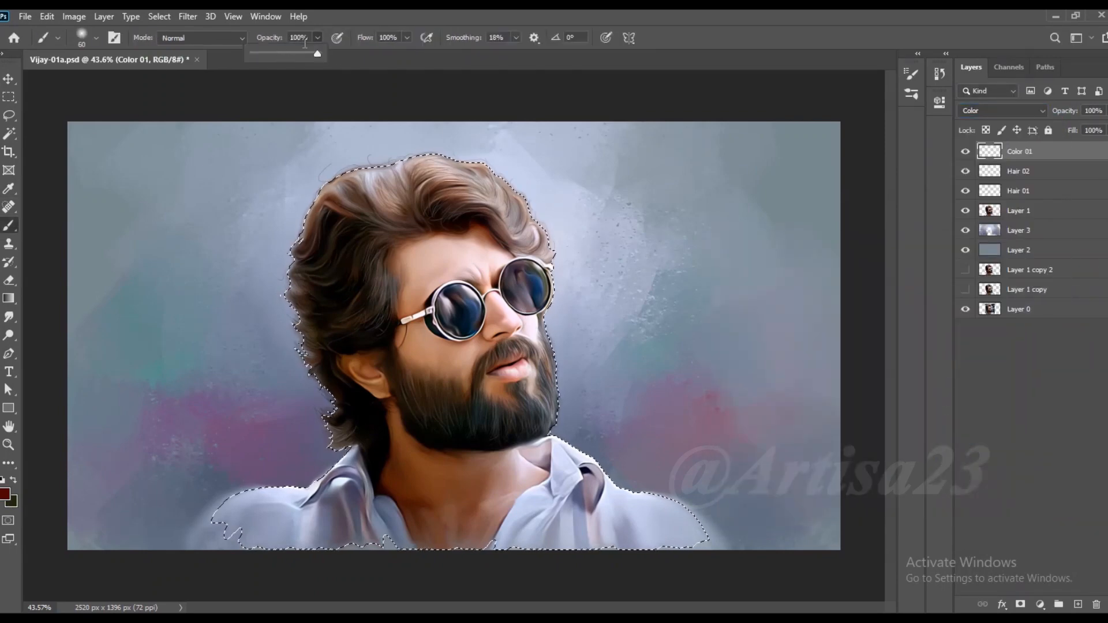
left_click_drag(262, 54, 264, 53)
key("bracketright")
key("bracketright")
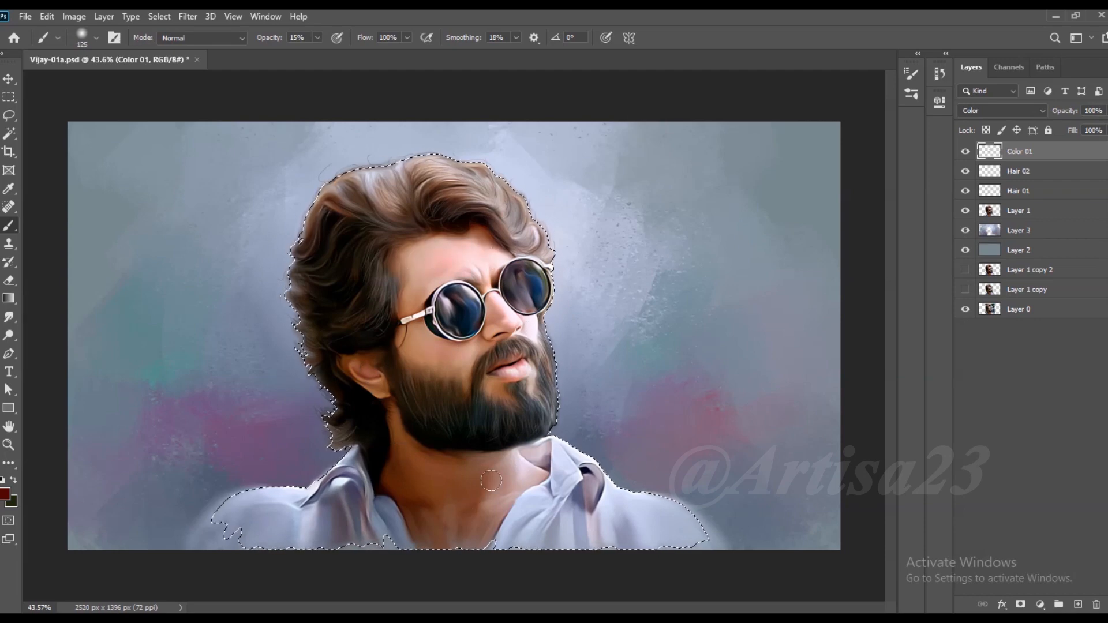
key("ctrl+s")
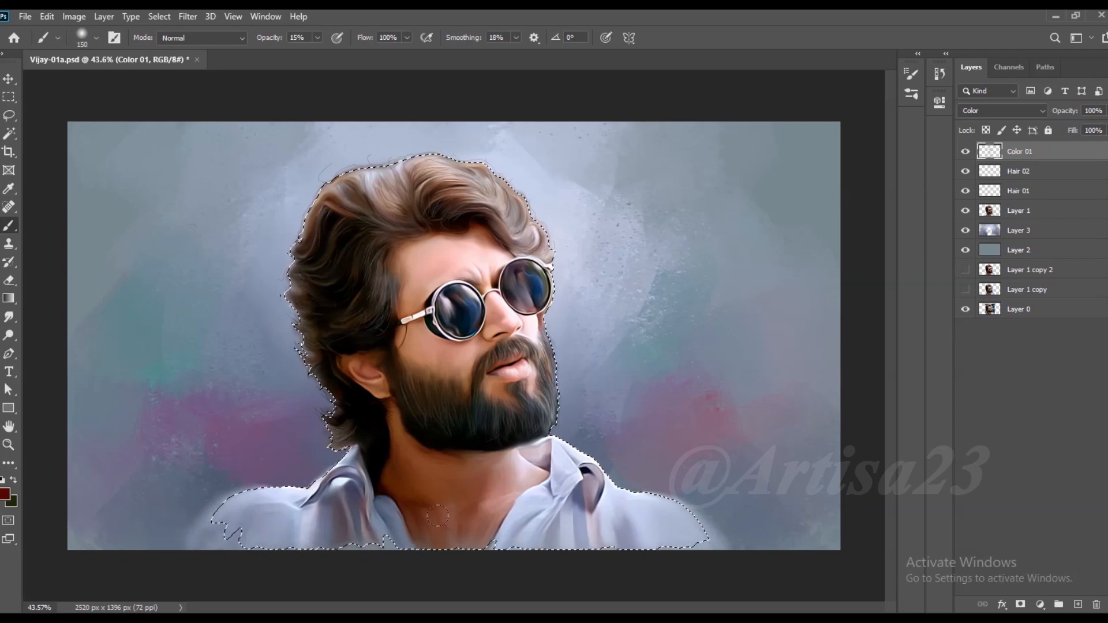
- Smudge the red skin tint on Color 01 at 52% strength with a brush of 150 to 175 px
left_click(8, 317)
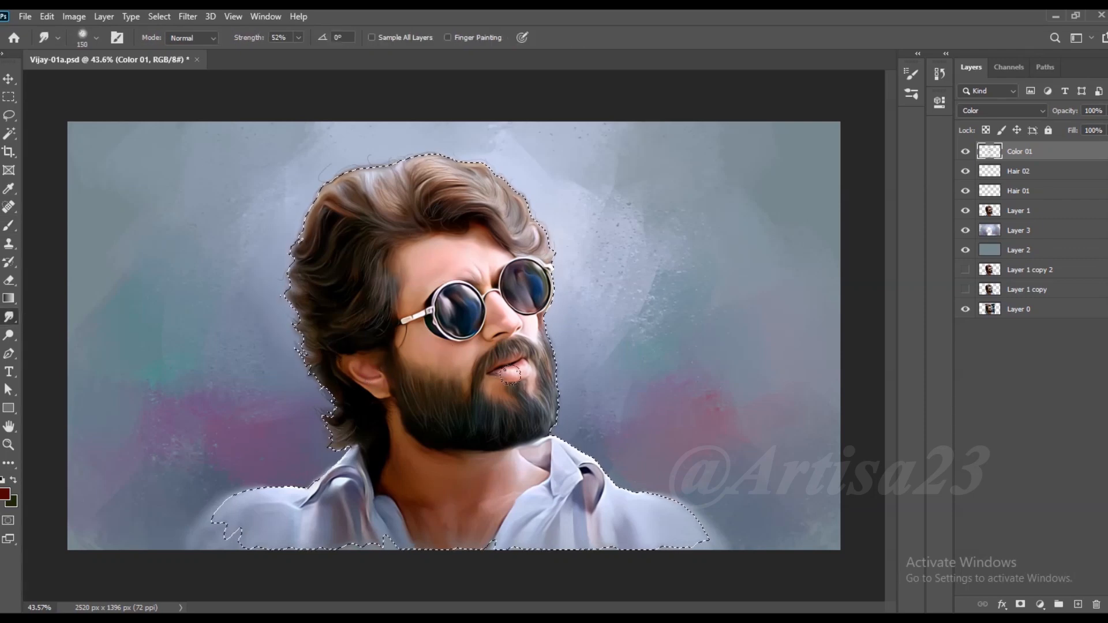
scroll(487, 398, "down", 2)
scroll(488, 398, "up", 5)
key("bracketright")
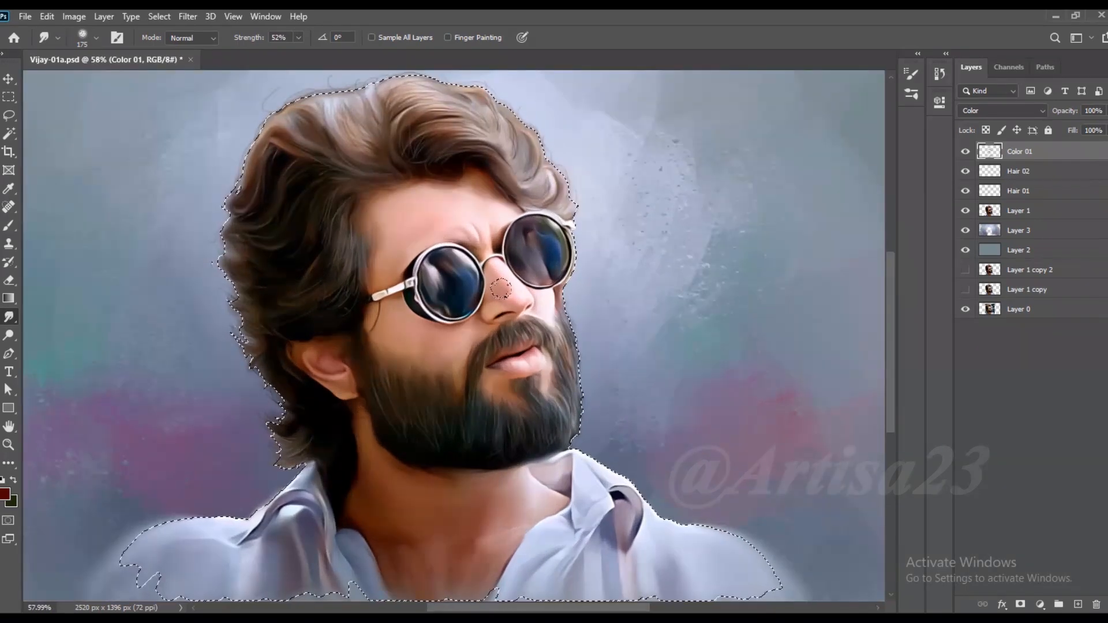
- Add a layer named Color 02 above Color 01, deselect the portrait outline and save the document
left_click(1078, 605)
double_click(1019, 151)
type("Color 02")
key("Return")
scroll(523, 294, "down", 2)
key("ctrl+d")
key("ctrl+s")
scroll(523, 294, "up", 4)
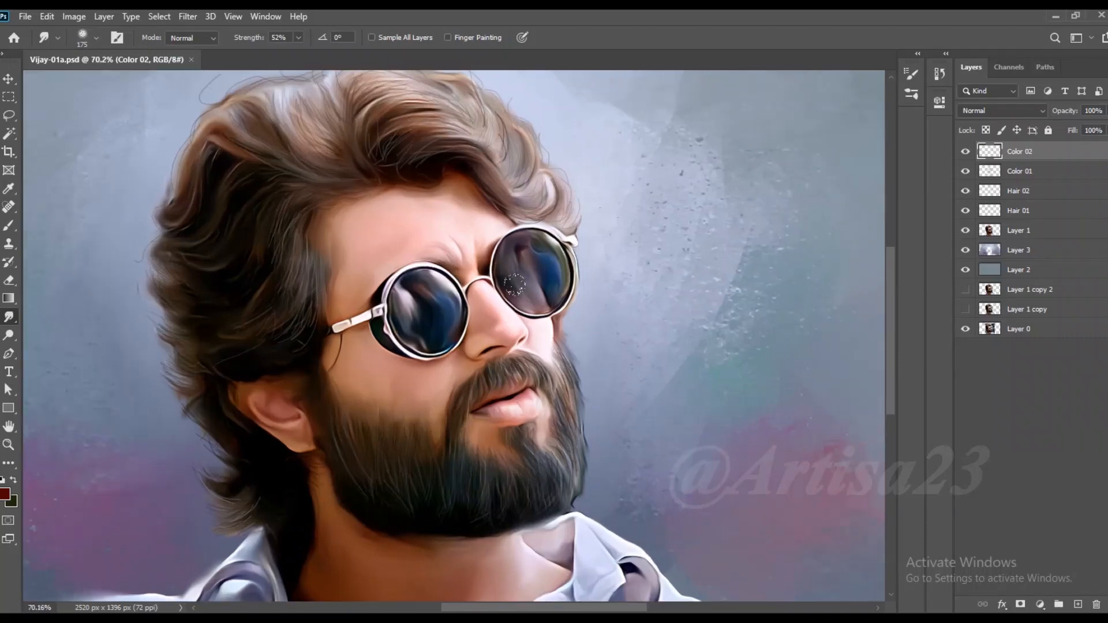
- Pick a bright orange foreground color and set the Color 02 layer's blend mode to Color
scroll(523, 295, "down", 2)
key("b")
left_click(5, 494)
left_click(918, 438)
left_click(896, 286)
left_click_drag(919, 439, 918, 438)
left_click(1056, 272)
left_click(1006, 113)
left_click(993, 439)
- Load the Layer 1 outline as a selection and brush orange over the forehead, cheeks and neck at 15% opacity
left_click(988, 230, "ctrl")
key("v")
scroll(416, 244, "down", 1)
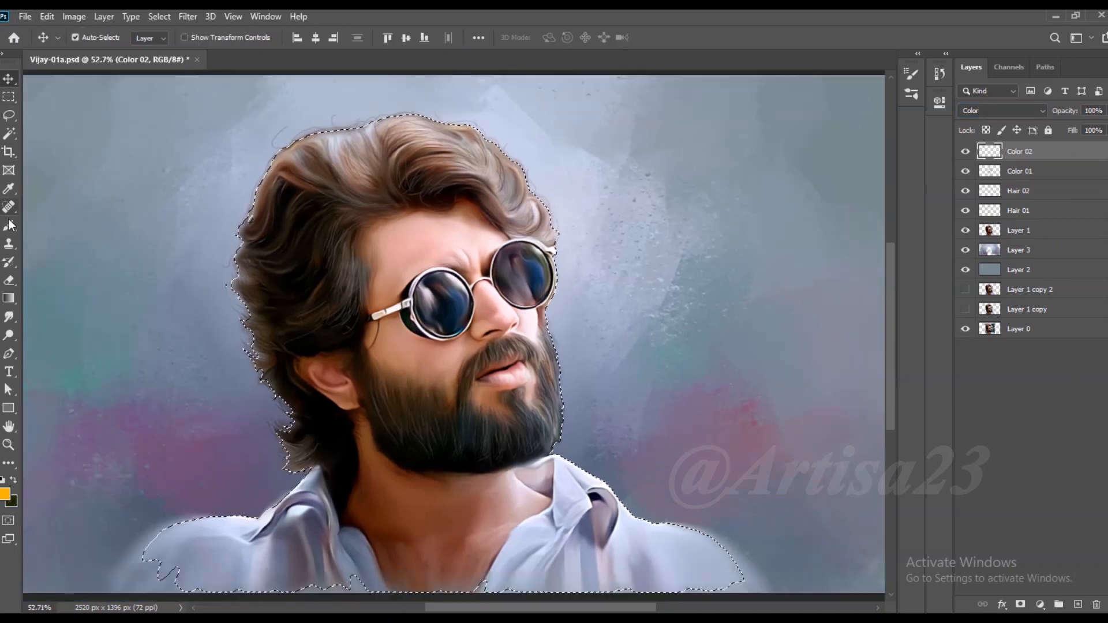
left_click(9, 225)
scroll(386, 231, "up", 3)
mouse_move(425, 228)
left_mouse_down()
mouse_move(376, 263)
mouse_move(433, 254)
left_mouse_up()
scroll(475, 323, "down", 2)
key("bracketleft")
key("bracketleft")
key("bracketleft")
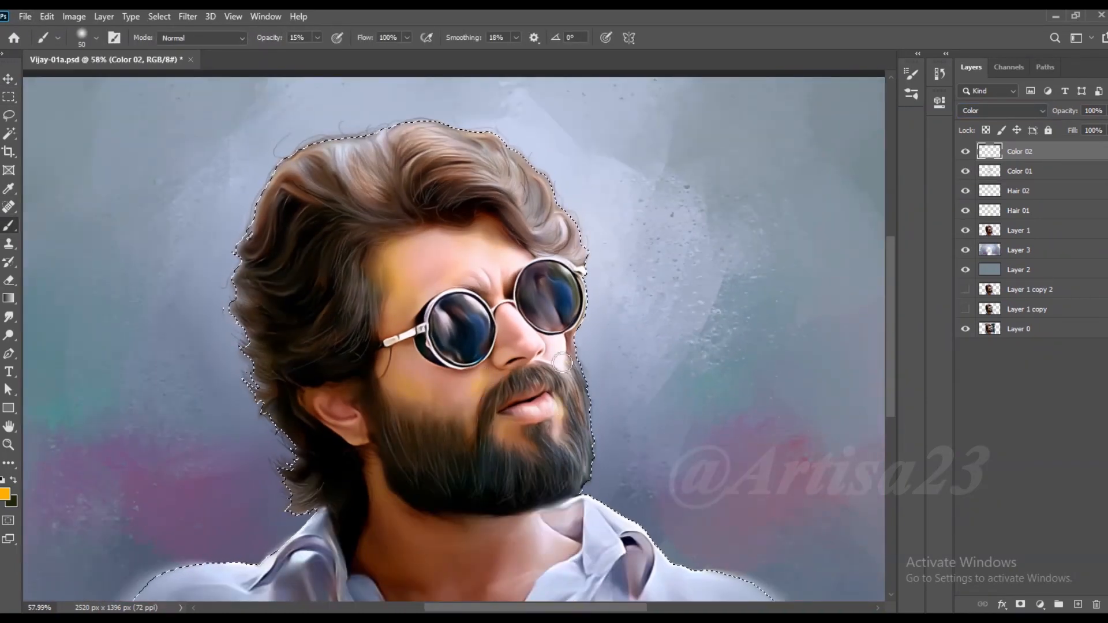
key("bracketright")
key("bracketright")
key("bracketright")
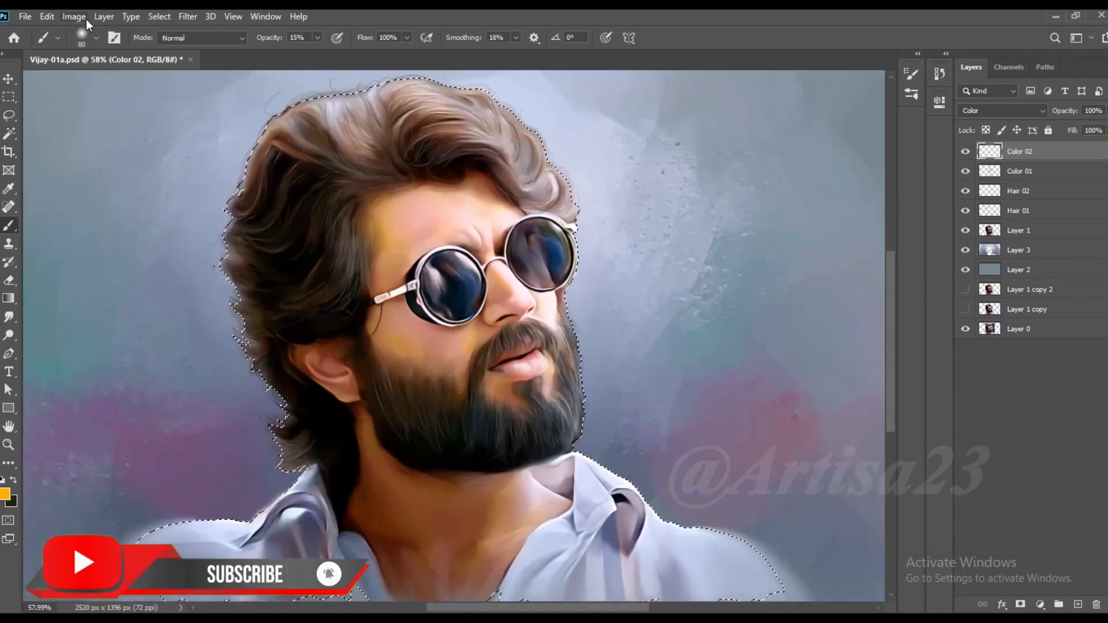
- Shift the midtones of the Color 02 tint toward red with Color Balance, ending with a red level of +100
left_click(74, 16)
left_click(242, 143)
left_click_drag(875, 444, 935, 443)
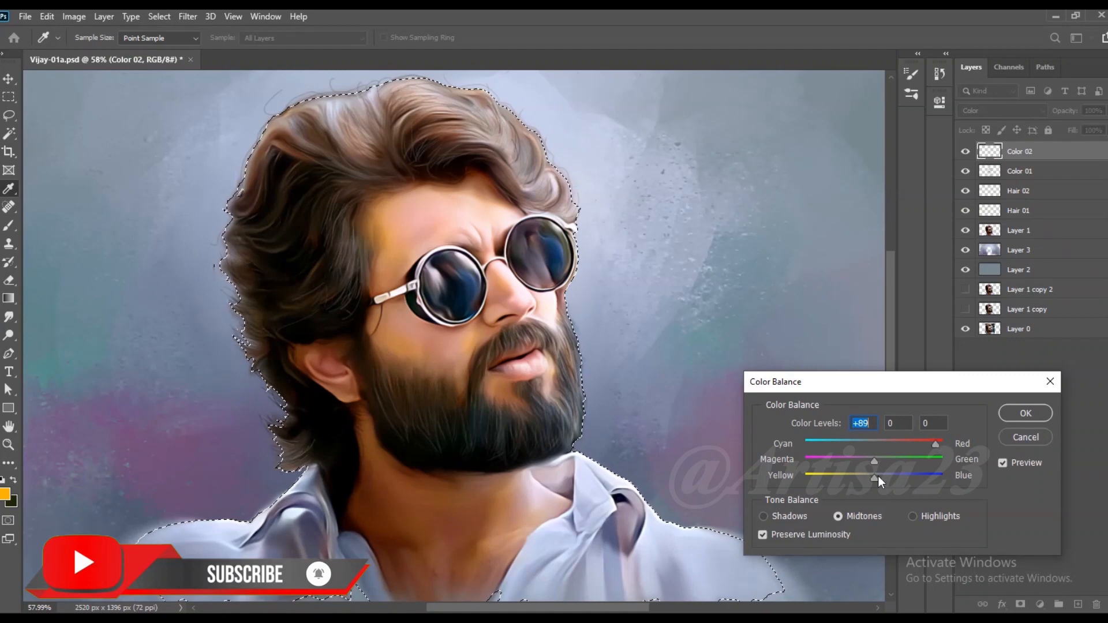
left_click_drag(875, 460, 878, 459)
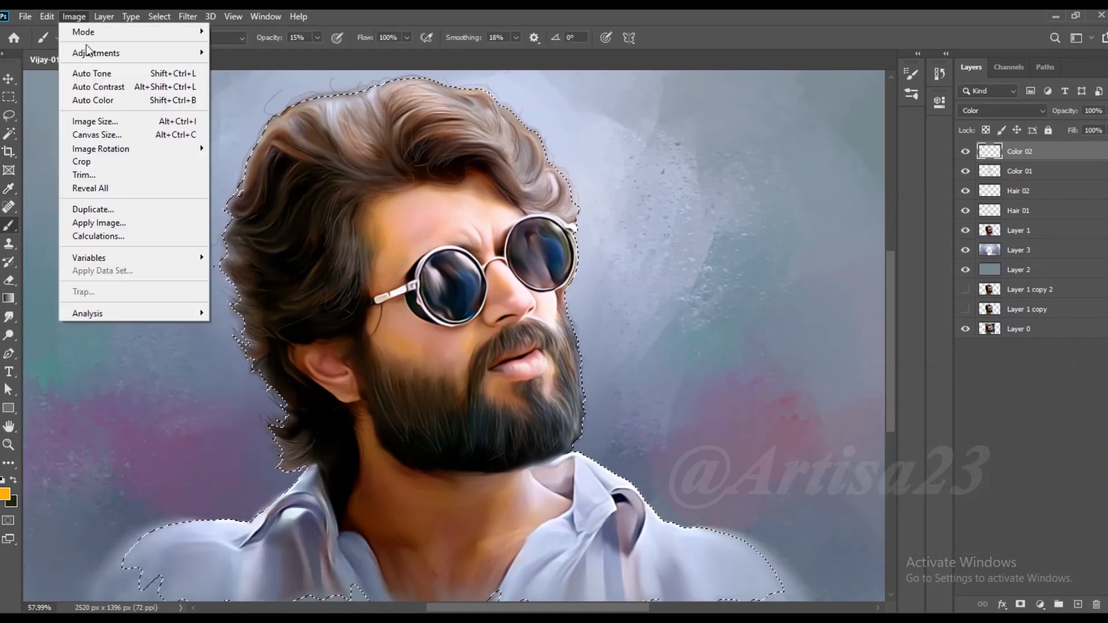
left_click(243, 144)
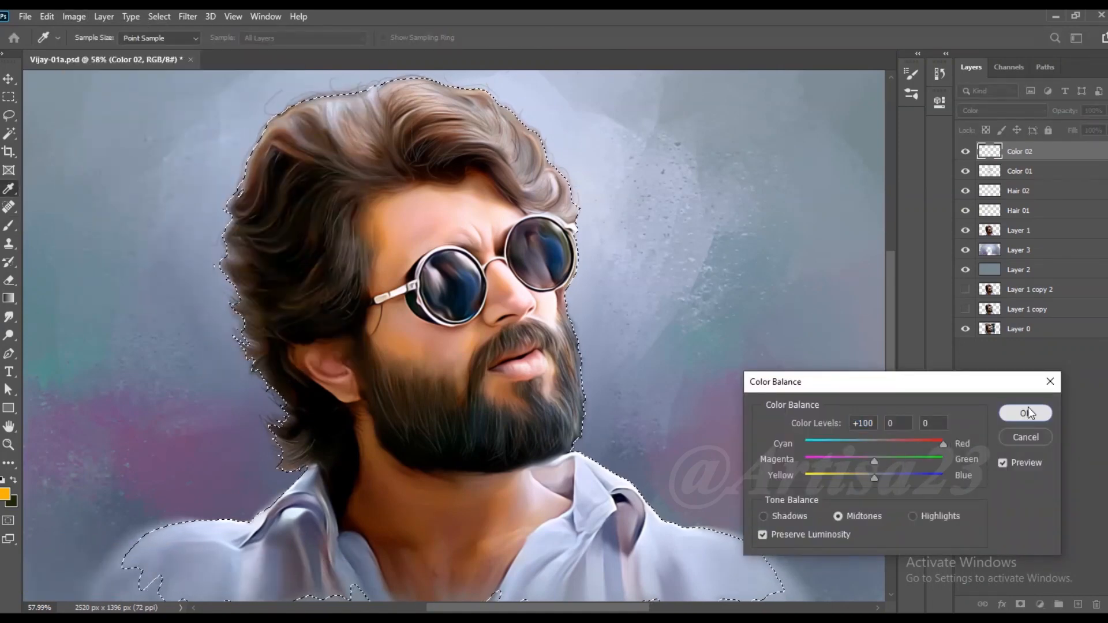
left_click(1028, 411)
- Smudge the Color 02 tint over the face and neck with a 125 px brush at 52% strength, deselect and save
left_click(9, 316)
scroll(383, 268, "up", 3)
key("bracketleft")
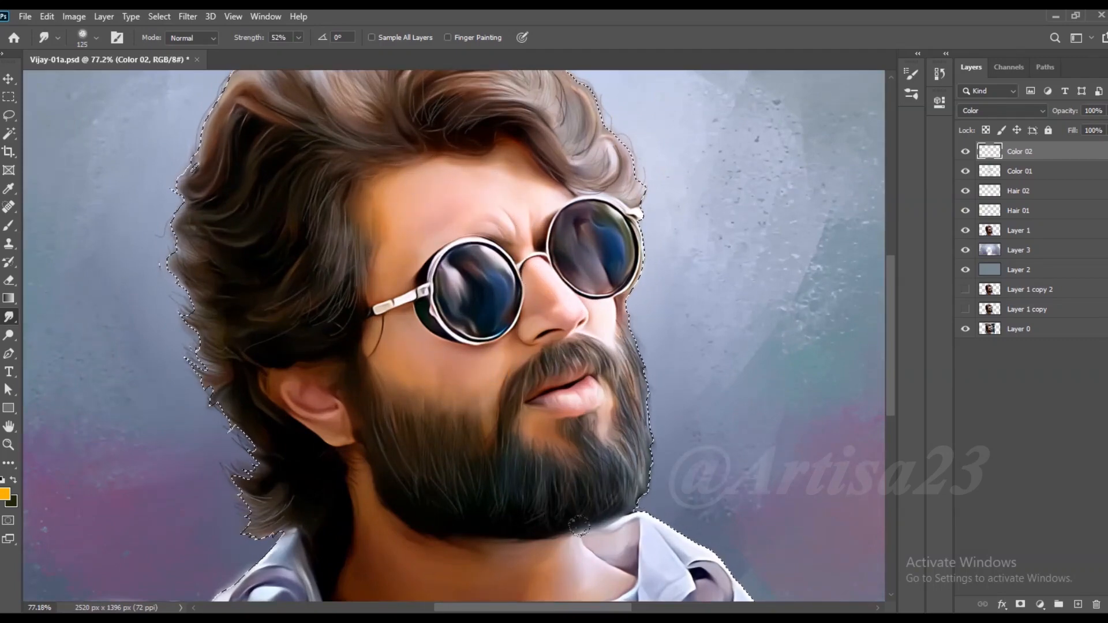
scroll(552, 264, "down", 3)
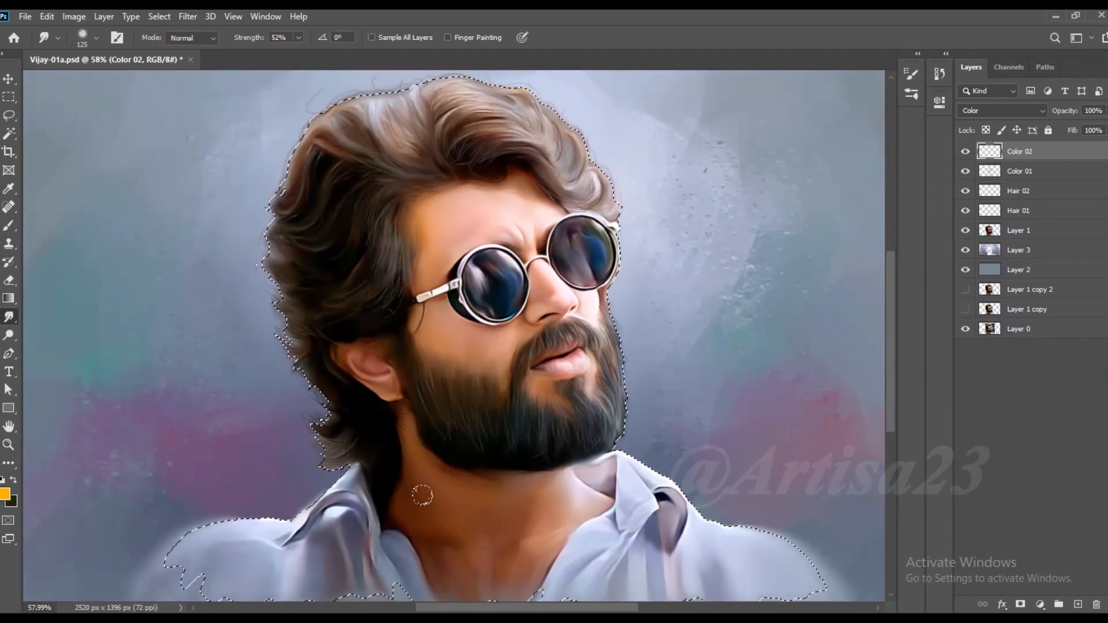
scroll(504, 526, "down", 1)
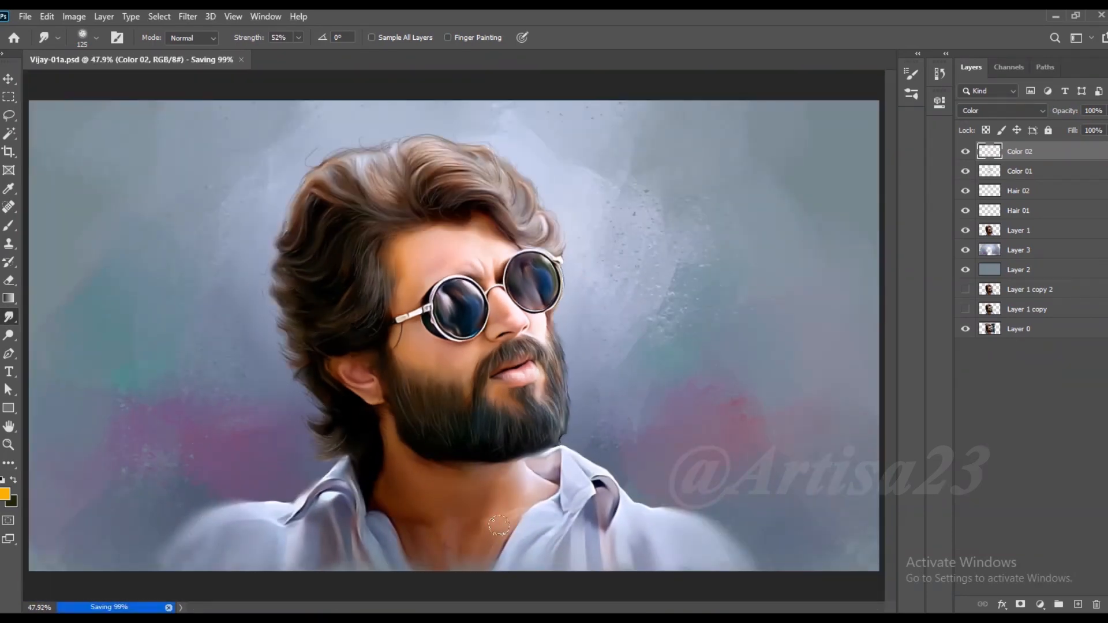
- Smudge the skin around the nose on Layer 1 with a 40 px brush at 52% strength and save the document
scroll(479, 303, "up", 4)
scroll(498, 276, "up", 1)
key("[")
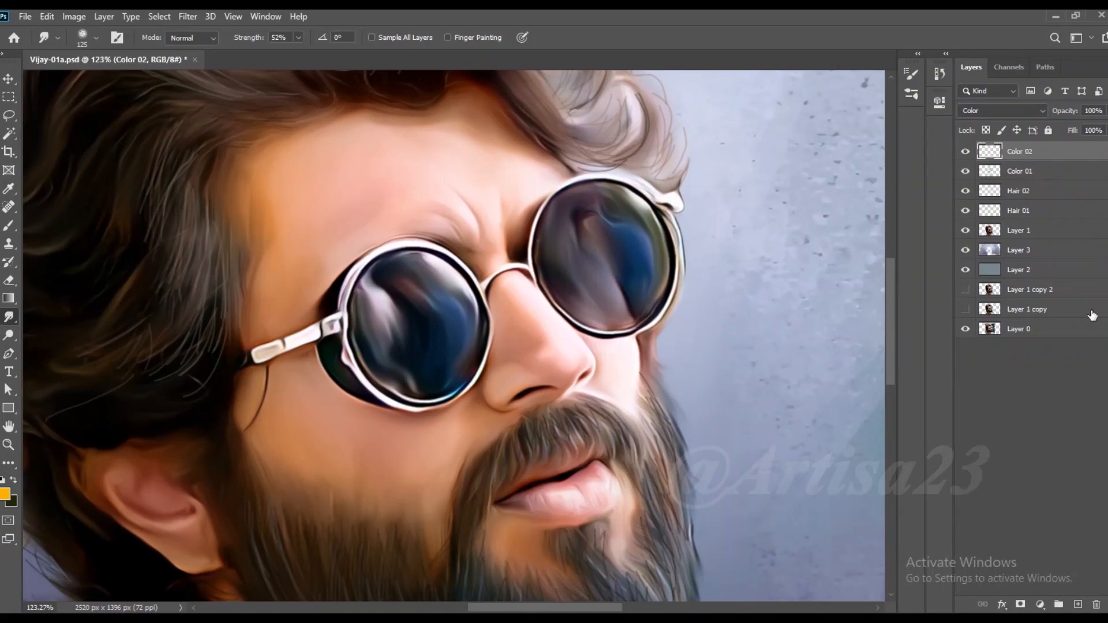
left_click(1018, 233)
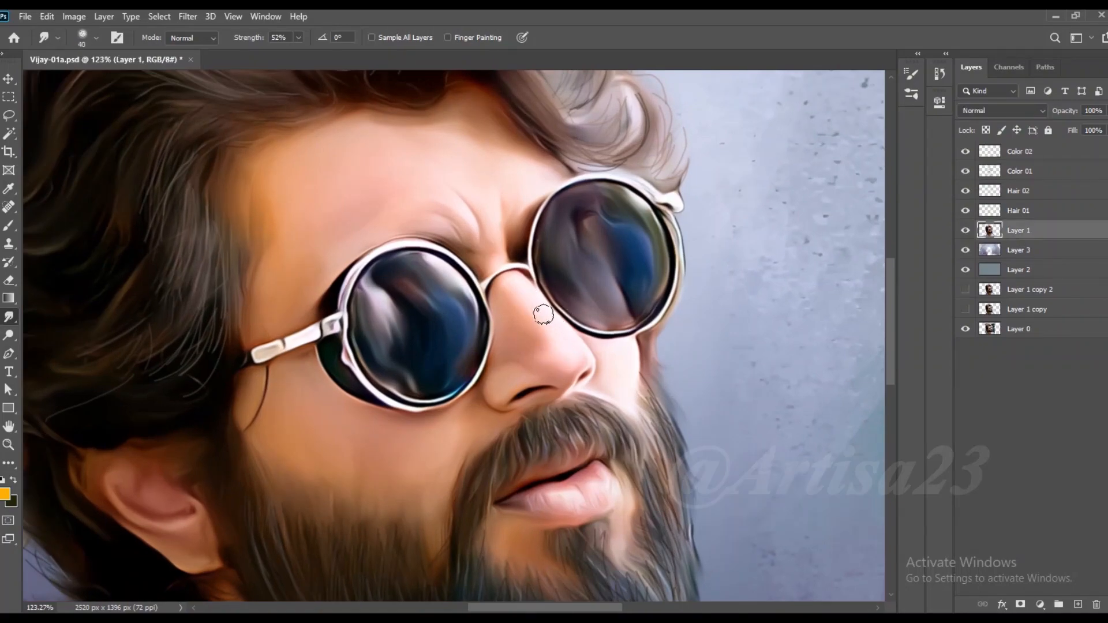
scroll(531, 301, "down", 5)
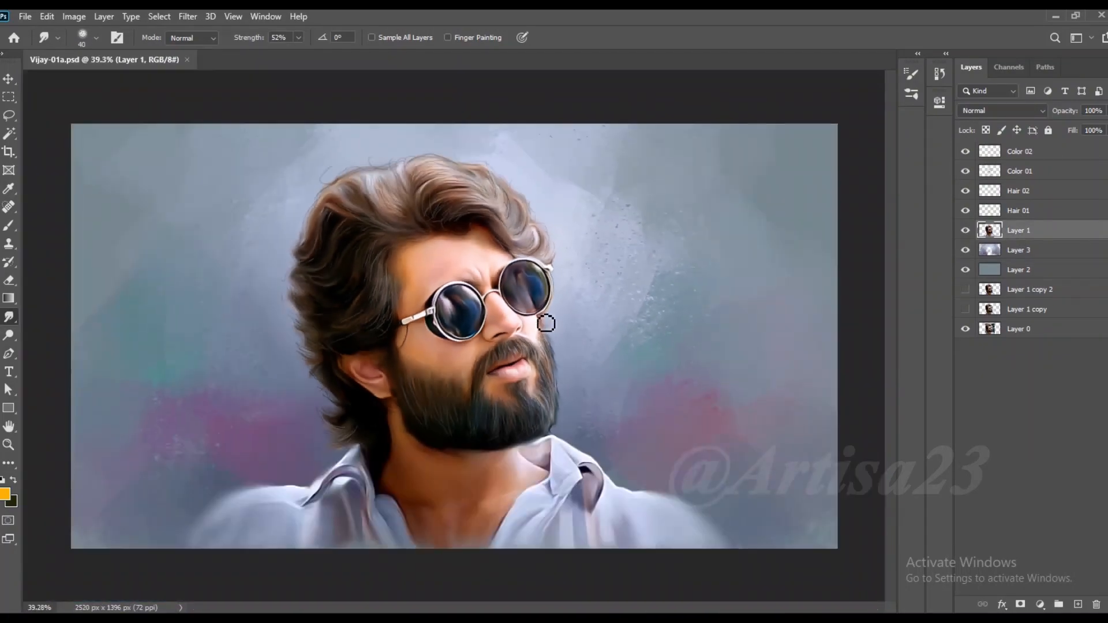
scroll(545, 323, "down", 2)
left_click(1019, 155)
scroll(658, 230, "down", 2)
left_click(13, 79)
scroll(470, 206, "down", 1)
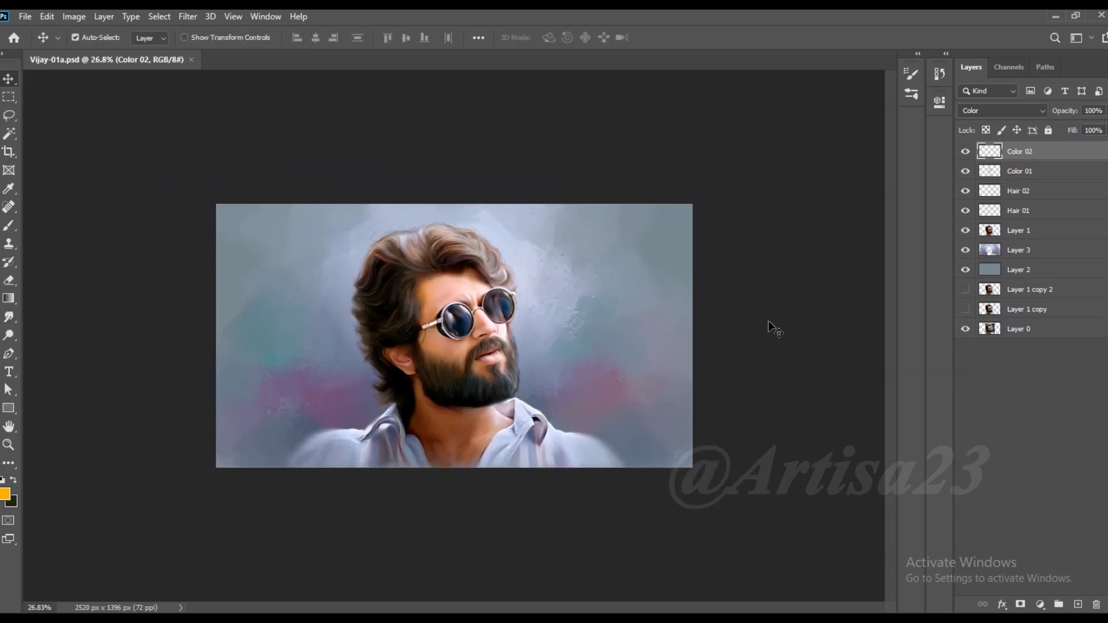
- Create a new layer named Line directly above Layer 1
left_click(1028, 234)
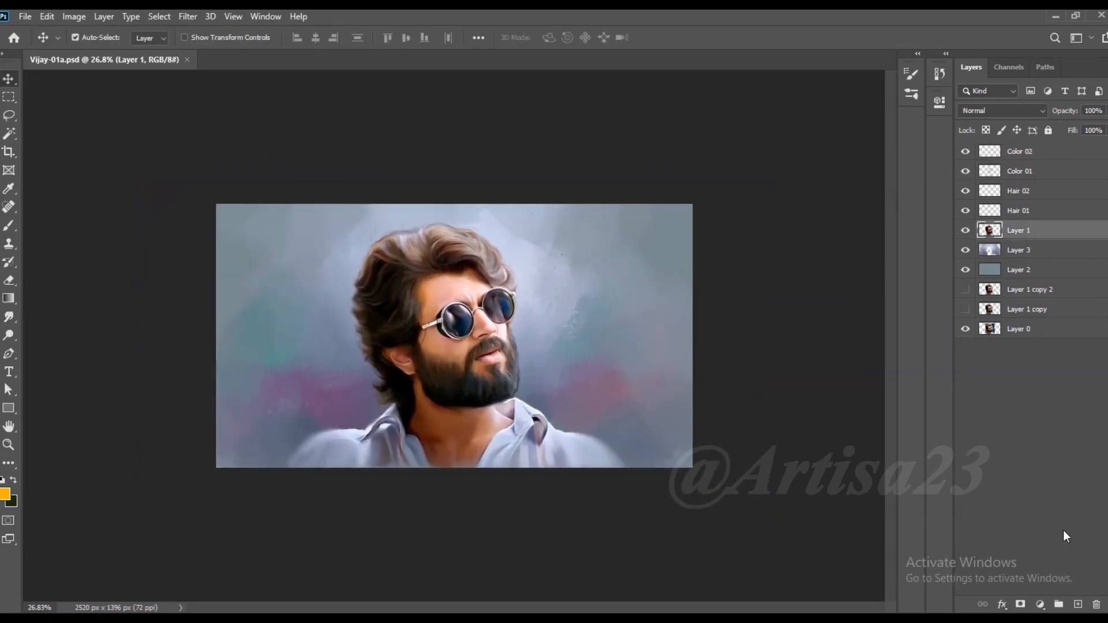
key("ctrl+shift+alt+n")
key("Return")
- Sample a dark tone beside the collar and paint thin 4 px lines at 42% opacity where the shirt meets the neck
scroll(367, 447, "up", 10)
scroll(444, 355, "up", 1)
key("b")
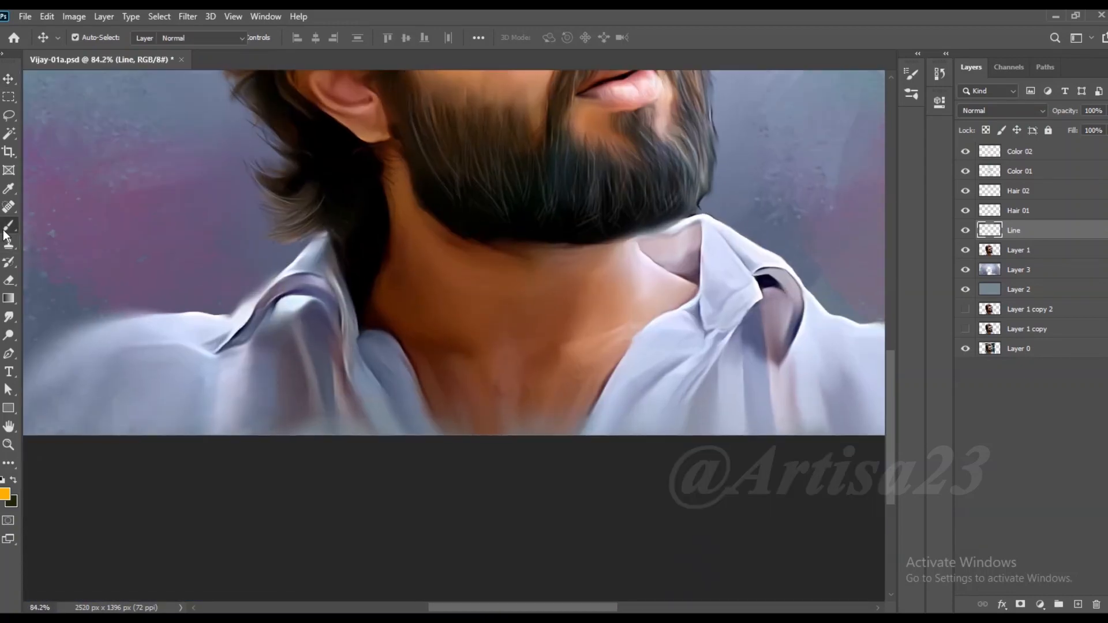
left_click(414, 360, "alt")
scroll(661, 338, "up", 7)
mouse_move(730, 271)
left_mouse_down()
mouse_move(652, 317)
mouse_move(579, 413)
left_mouse_up()
scroll(578, 415, "down", 4)
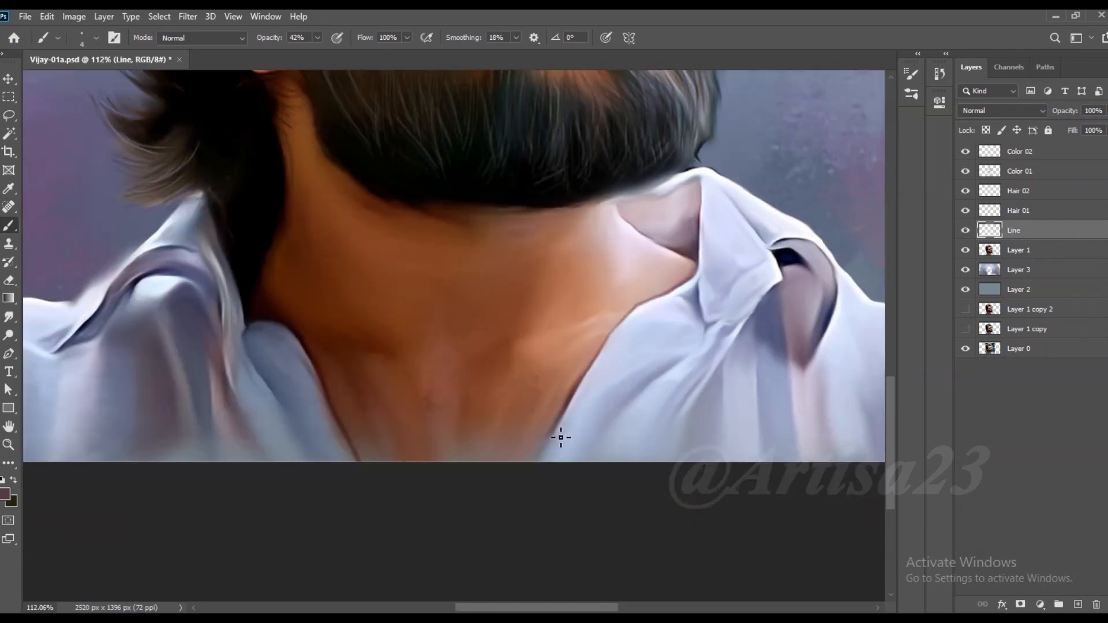
- Refine the thin lines along the inner collar edge below the beard and save the document
scroll(535, 464, "down", 5)
scroll(460, 440, "up", 8)
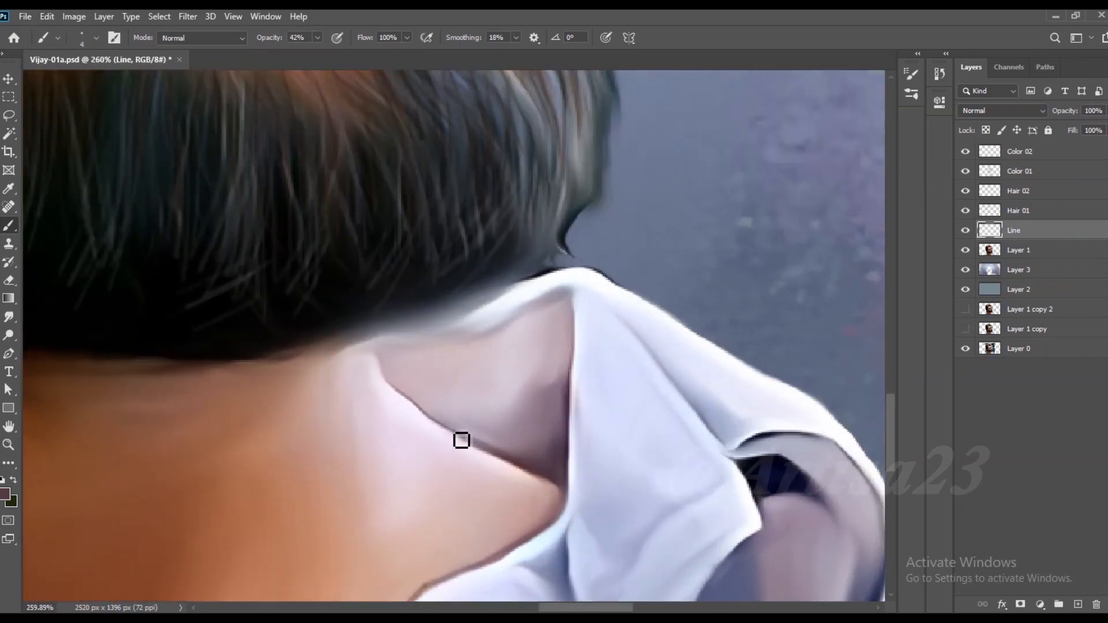
scroll(387, 347, "down", 6)
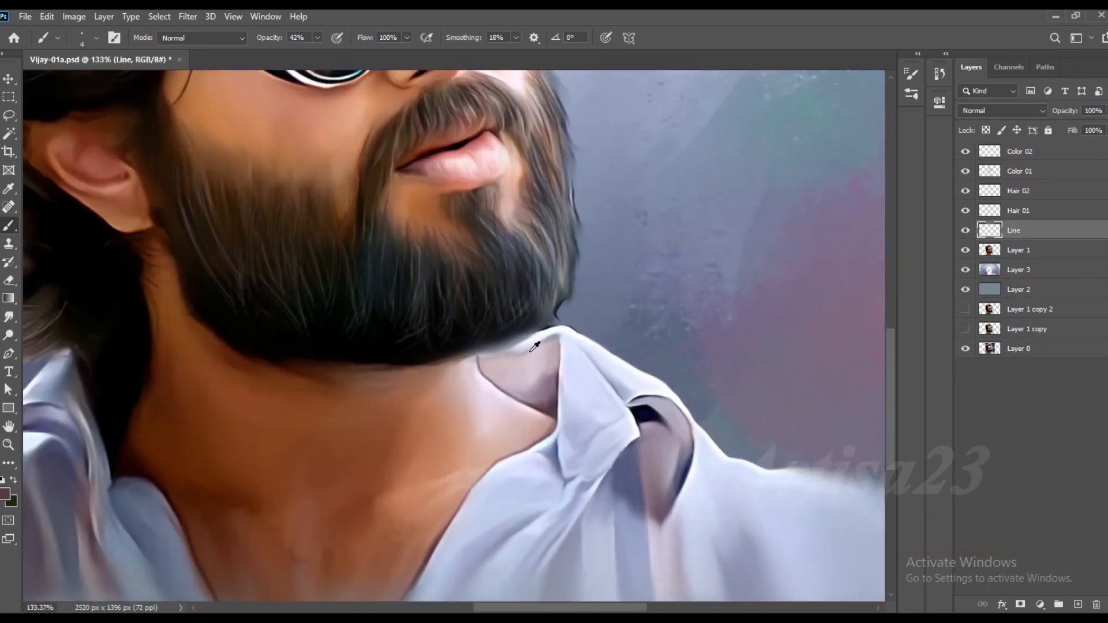
scroll(445, 364, "up", 5)
scroll(453, 366, "down", 6)
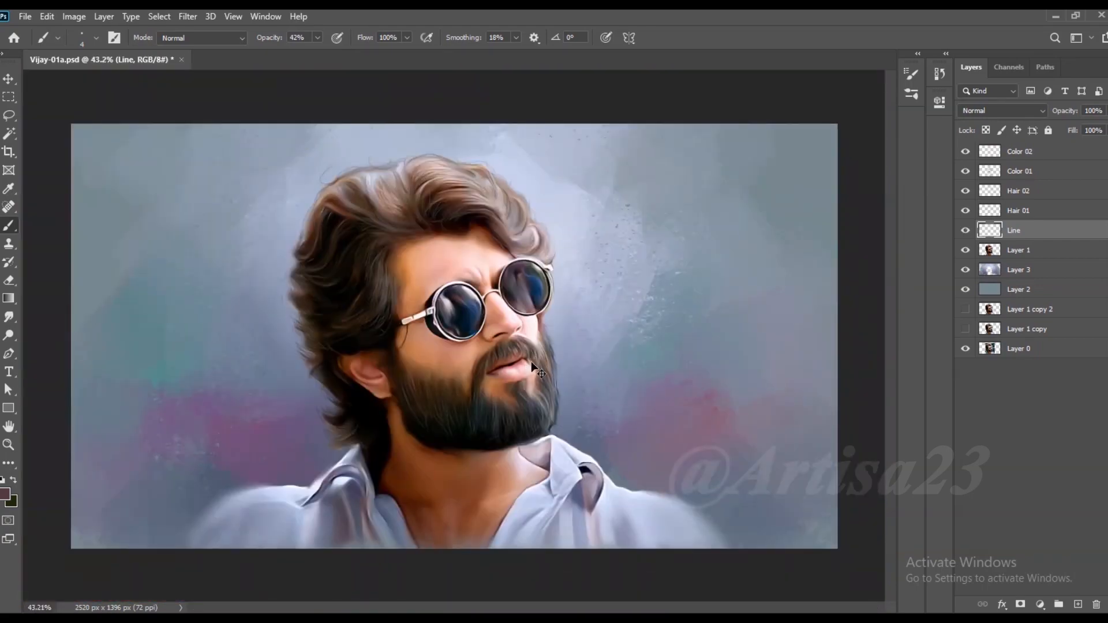
scroll(509, 335, "up", 3)
scroll(420, 400, "down", 3)
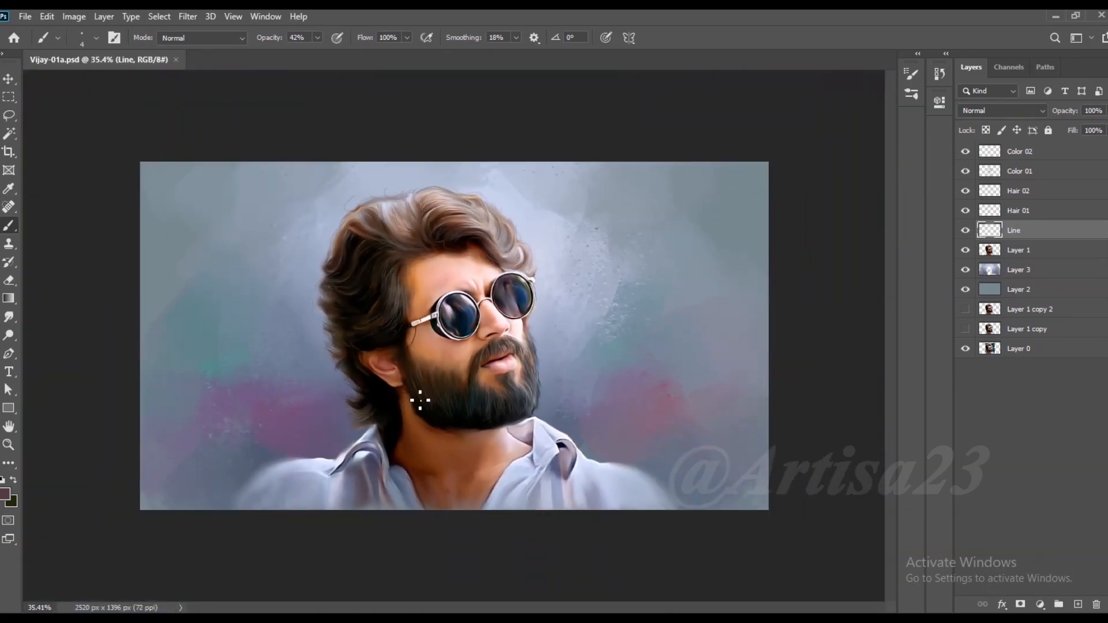
- Add a layer named Lips above Color 02 and save the document
left_click(1018, 155)
key("ctrl+shift+alt+n")
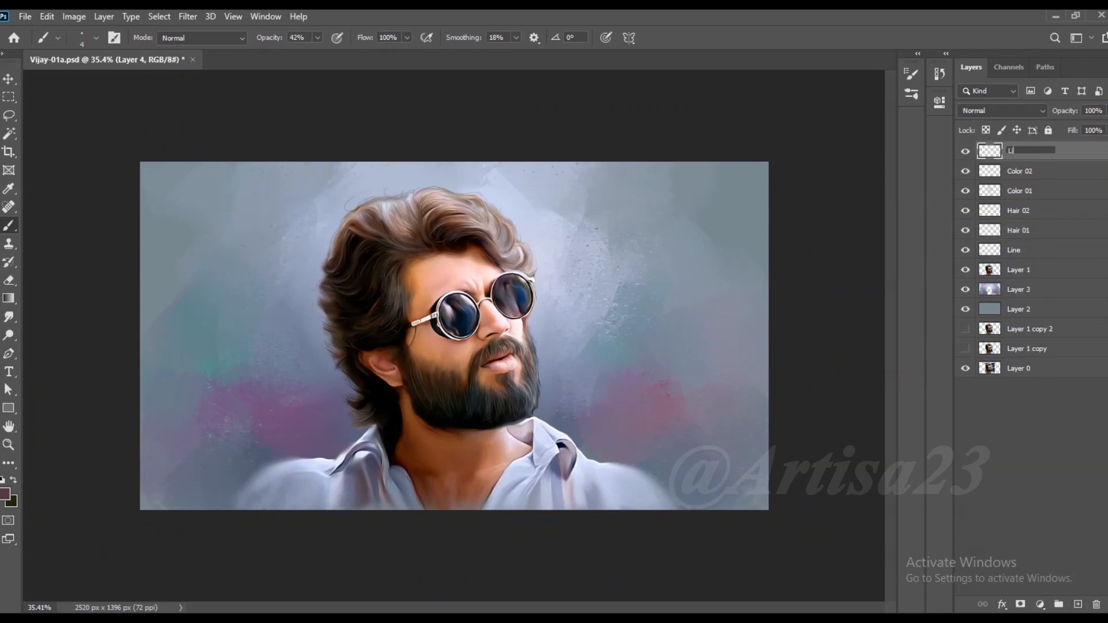
key("Return")
scroll(632, 318, "up", 3)
key("ctrl+s")
- Adjust the brush opacity and pick a dark red foreground color
left_click(317, 38)
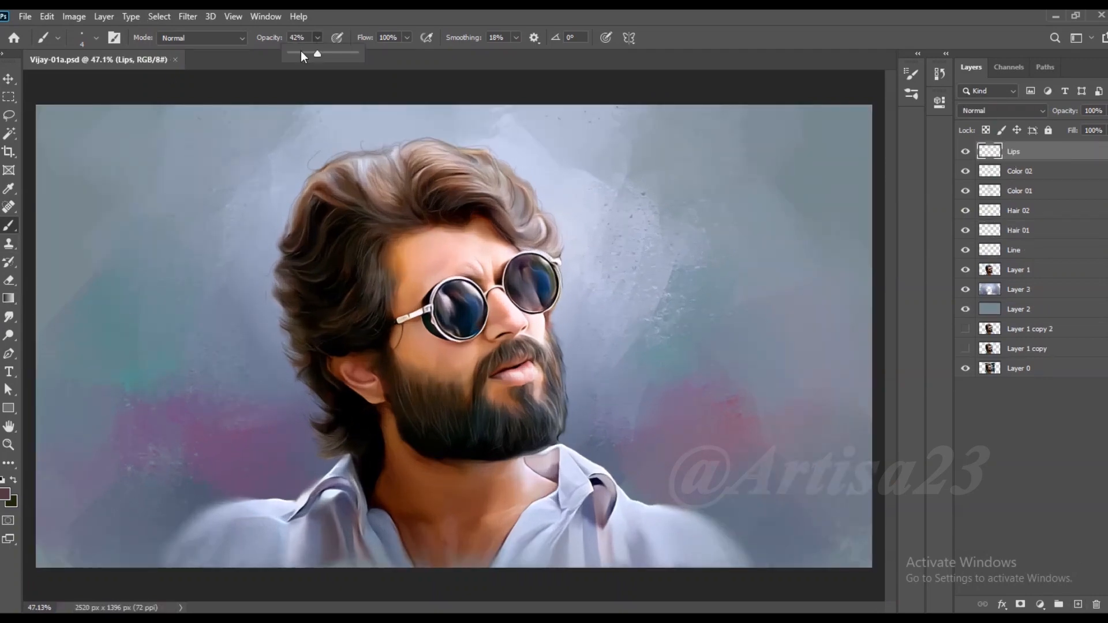
left_click(5, 493)
left_click(917, 280)
left_click_drag(880, 345, 905, 376)
left_click(1038, 275)
- Paint dark red over the upper and lower lips on the Lips layer with an enlarged brush
scroll(525, 393, "up", 4)
key("bracketright")
key("bracketright")
key("bracketright")
mouse_move(548, 388)
left_mouse_down()
mouse_move(503, 390)
mouse_move(533, 363)
mouse_move(507, 369)
mouse_move(538, 361)
mouse_move(467, 390)
mouse_move(536, 360)
mouse_move(535, 390)
mouse_move(543, 376)
mouse_move(520, 401)
mouse_move(530, 390)
mouse_move(479, 396)
mouse_move(546, 384)
mouse_move(547, 395)
mouse_move(491, 403)
mouse_move(540, 375)
left_mouse_up()
key("bracketright")
key("bracketleft")
- Set the Lips layer to Soft Light and smudge the lip color's edges with a 40 px brush at 52% strength
left_click(1002, 110)
left_click(1010, 249)
key("v")
left_click(8, 317)
scroll(461, 396, "up", 3)
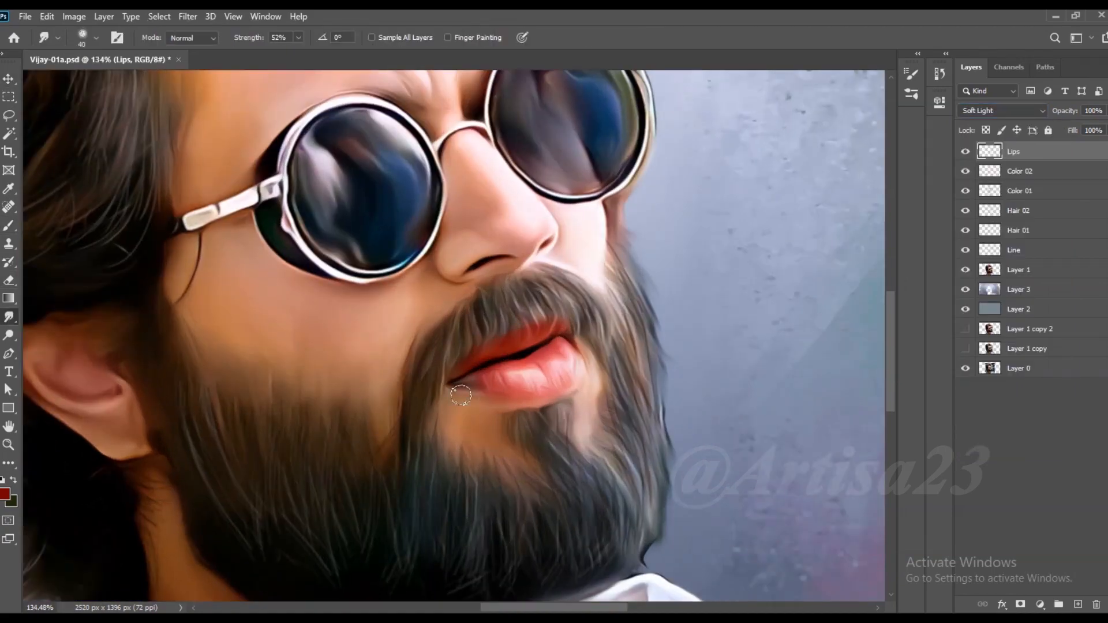
scroll(498, 394, "down", 4)
scroll(475, 366, "up", 3)
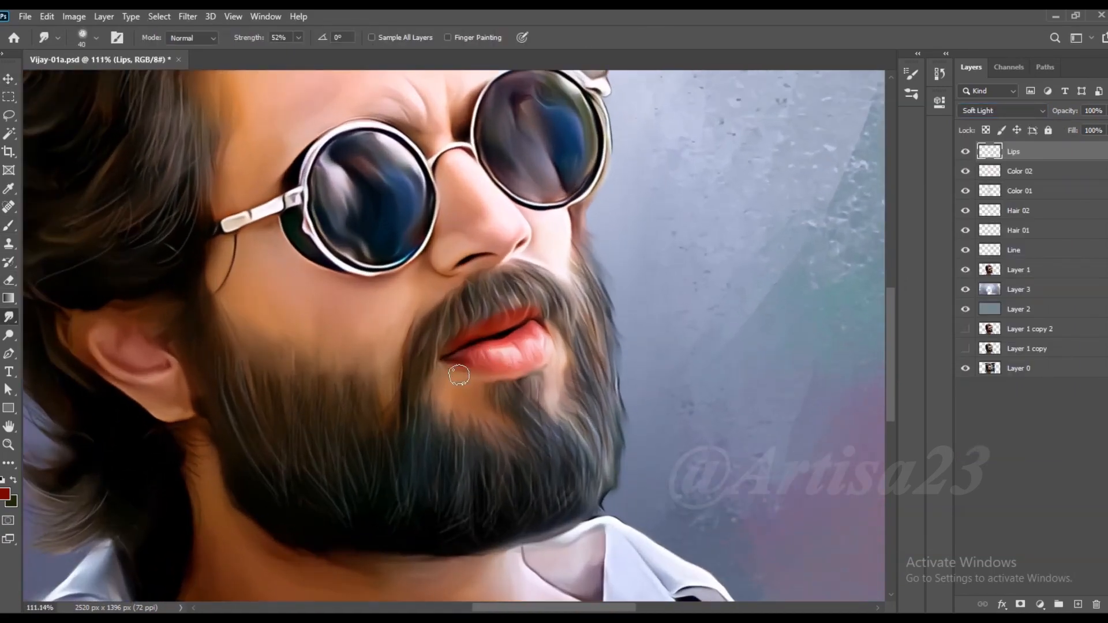
- Shift the Lips layer's hue to -17 with Hue/Saturation
scroll(554, 333, "down", 5)
left_click(74, 16)
mouse_move(115, 52)
left_click(251, 127)
left_click_drag(764, 190, 758, 190)
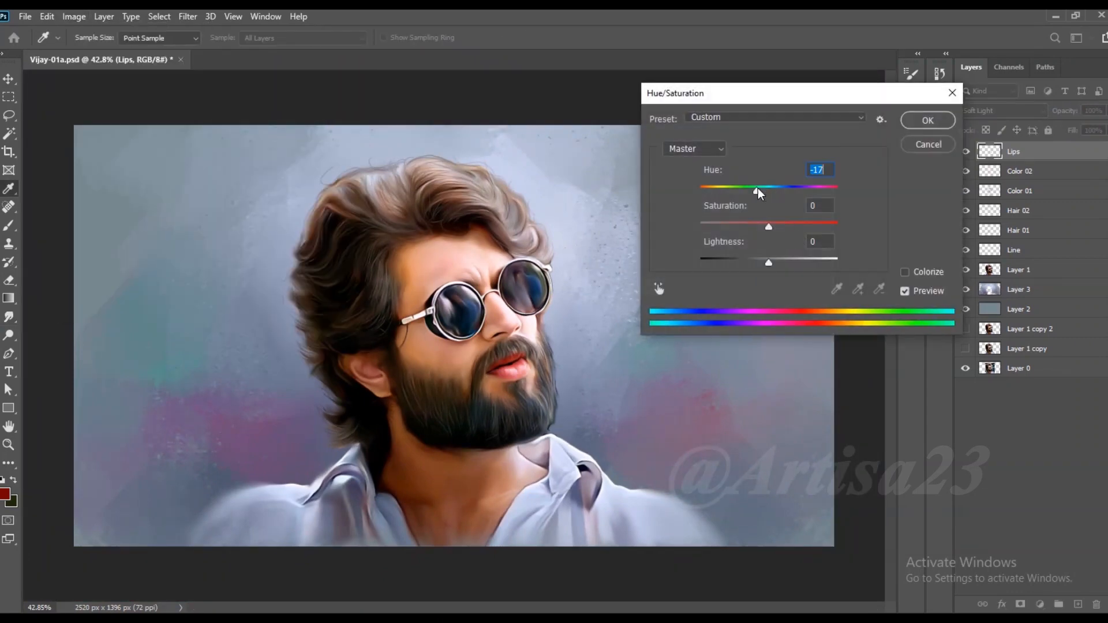
left_click(927, 123)
- Reduce the Lips layer's fill to 72% and lower its opacity
mouse_move(1104, 131)
left_mouse_down()
mouse_move(1090, 147)
mouse_move(1091, 128)
mouse_move(1093, 147)
mouse_move(1084, 131)
left_mouse_up()
left_click(1105, 110)
left_click(1063, 153)
left_click(1105, 130)
left_click(1105, 110)
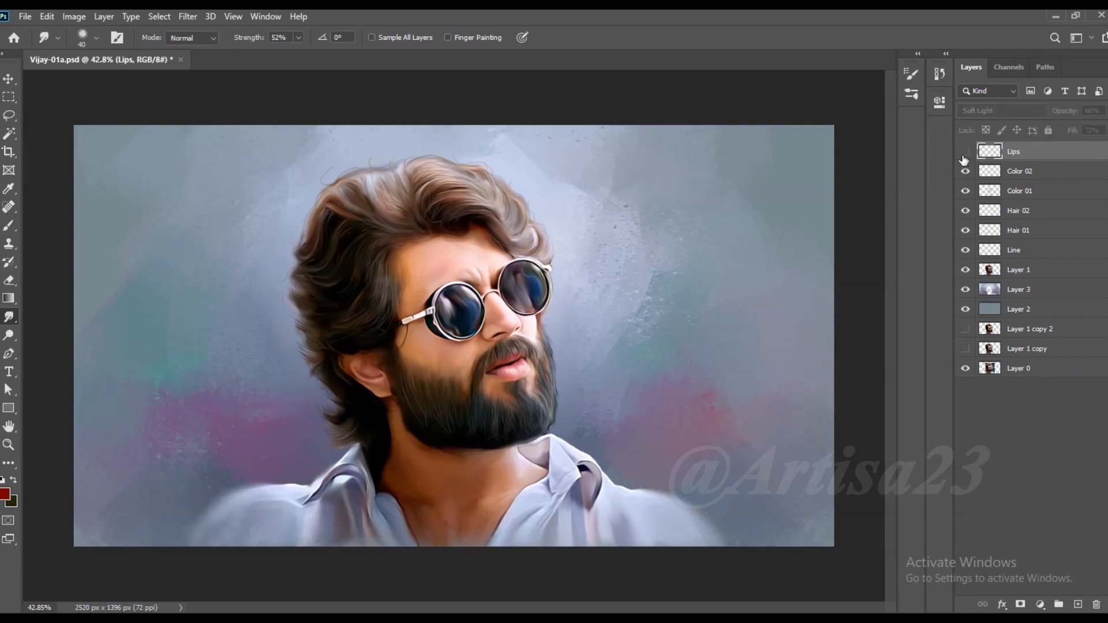
- Save the document and select the Color 02 layer
scroll(554, 314, "down", 1)
scroll(547, 334, "up", 2)
left_click(1030, 176)
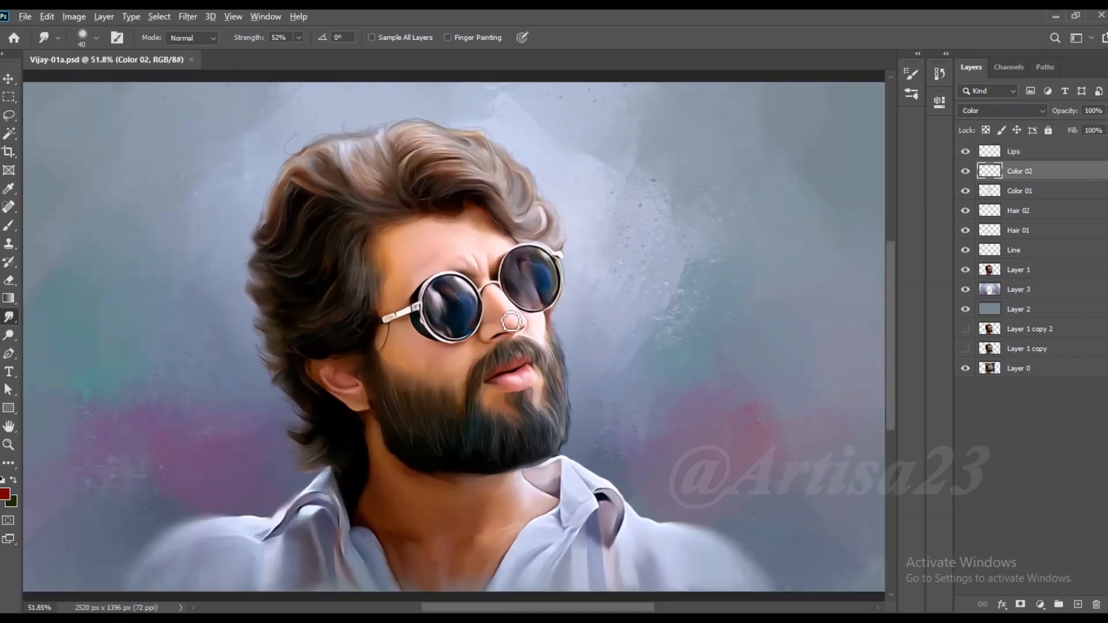
- Add a new layer above the Lips layer and name it Color 03
scroll(545, 342, "down", 1)
scroll(549, 299, "down", 3)
scroll(549, 299, "up", 4)
scroll(471, 262, "down", 3)
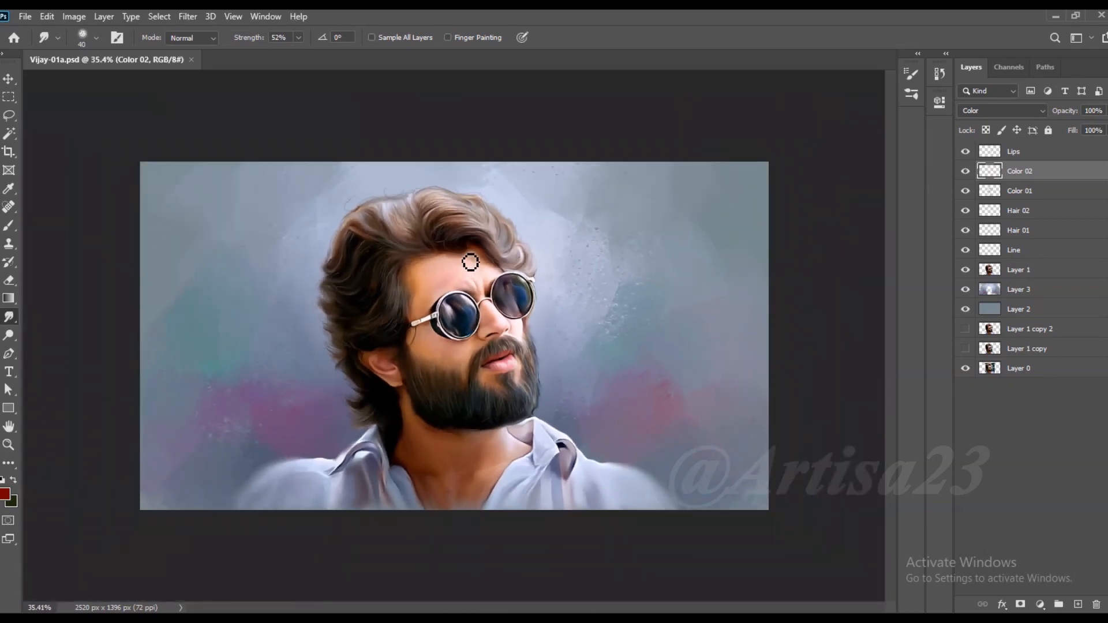
scroll(450, 196, "up", 1)
left_click(1017, 154)
left_click(1078, 604)
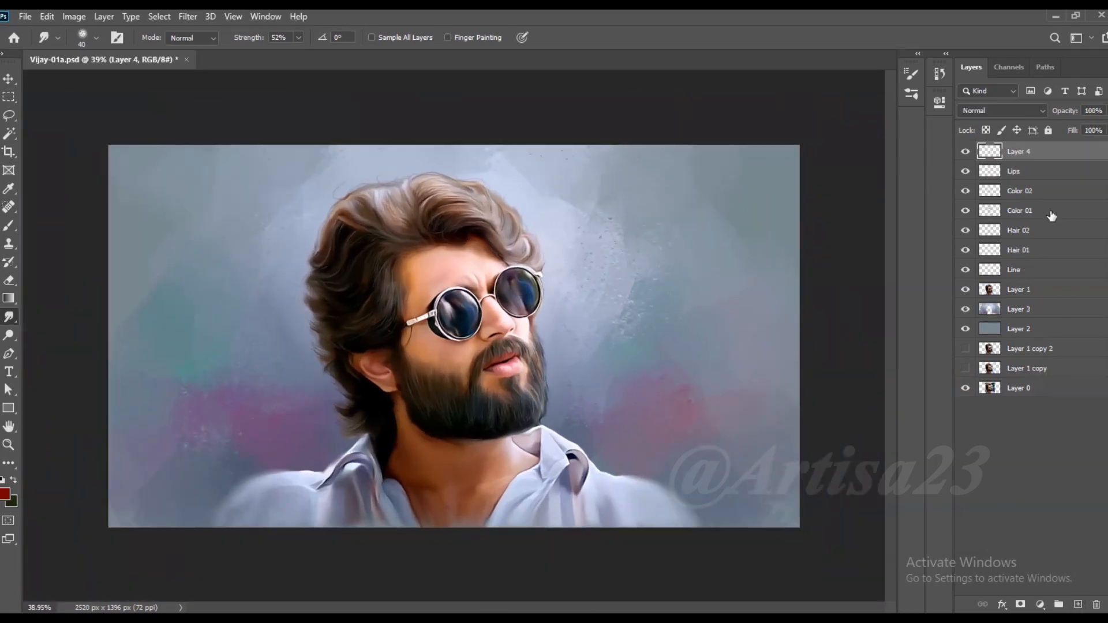
type("Color 03")
key("Return")
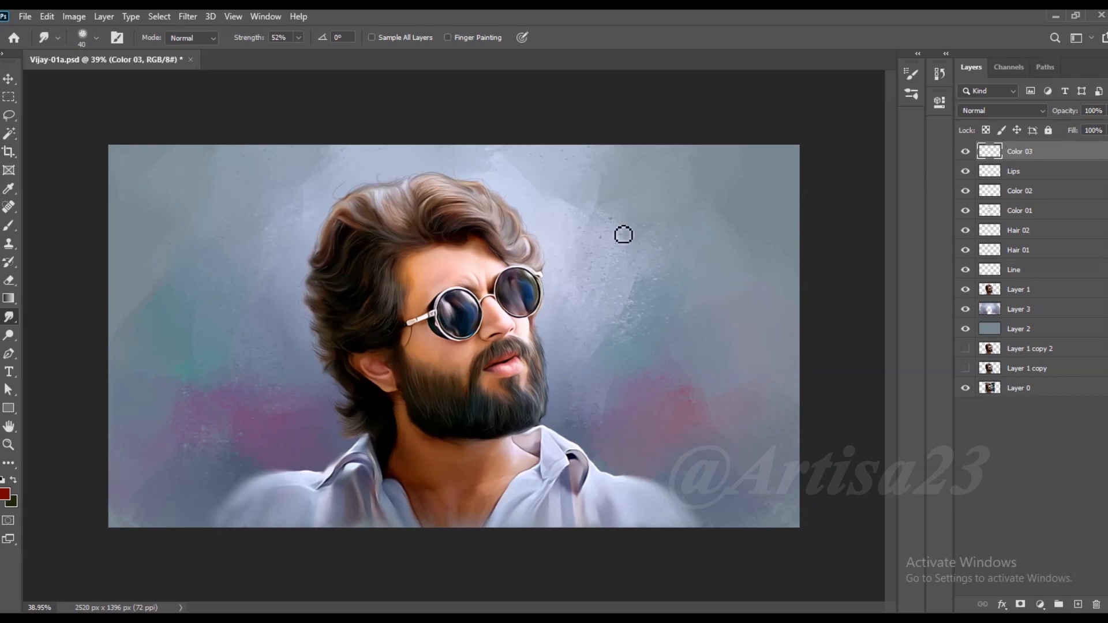
- Set the Color 03 layer to Color blend mode and dab muted teal-blue on the forehead, cheek and neck at 14% brush opacity
scroll(527, 322, "up", 3)
scroll(527, 322, "down", 2)
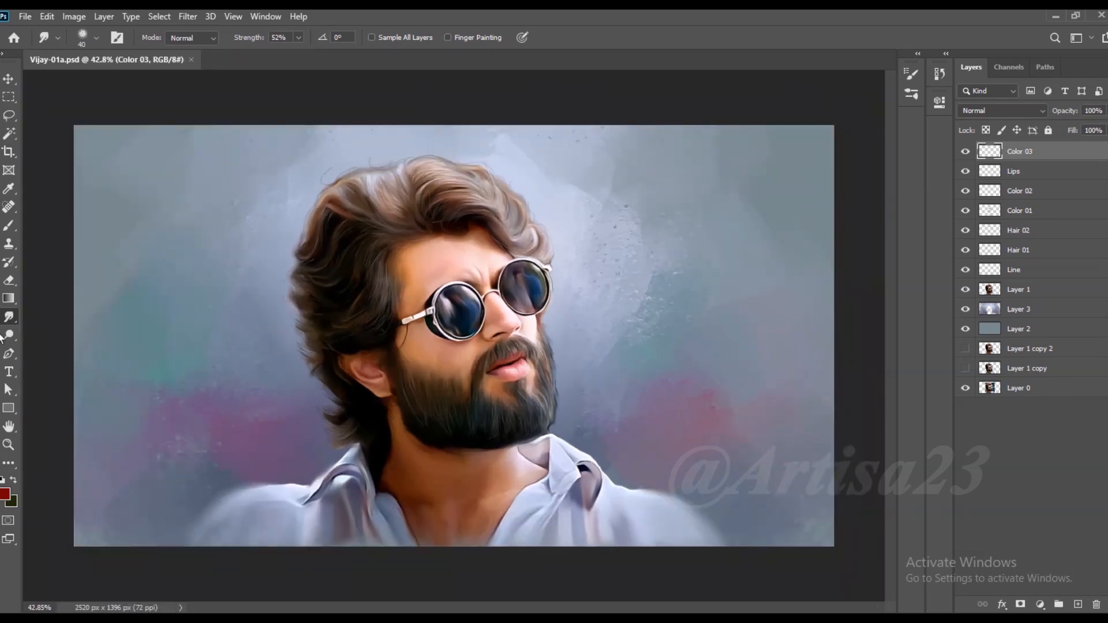
left_click(8, 226)
left_click(4, 494)
left_click(918, 366)
left_click_drag(808, 358, 793, 376)
key("Return")
left_click(1001, 110)
left_click(1010, 439)
left_click(317, 38)
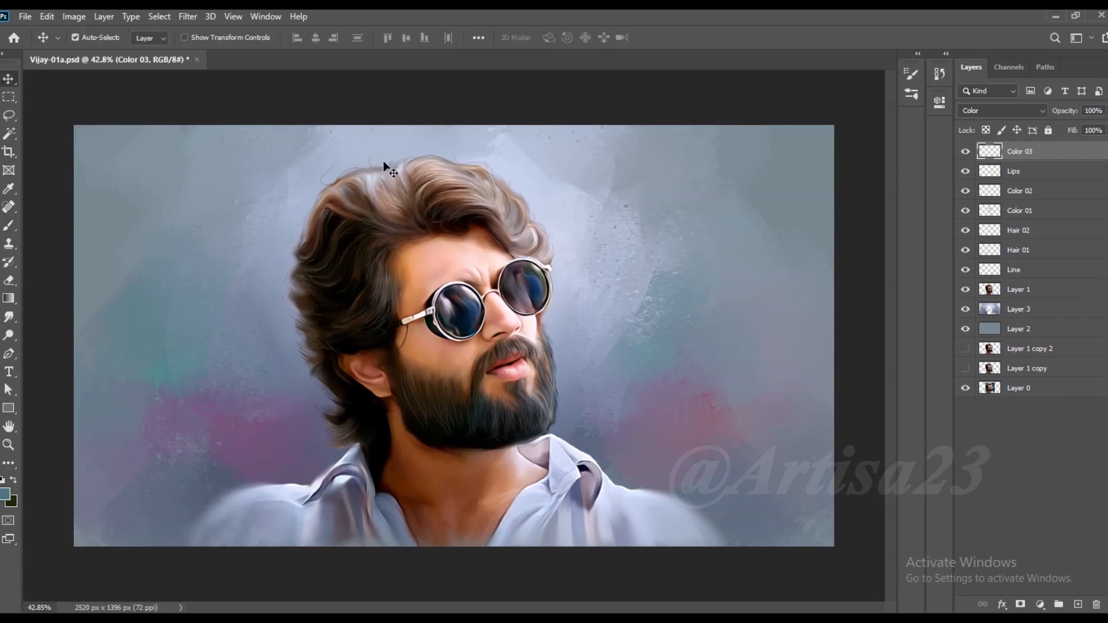
scroll(474, 408, "up", 2)
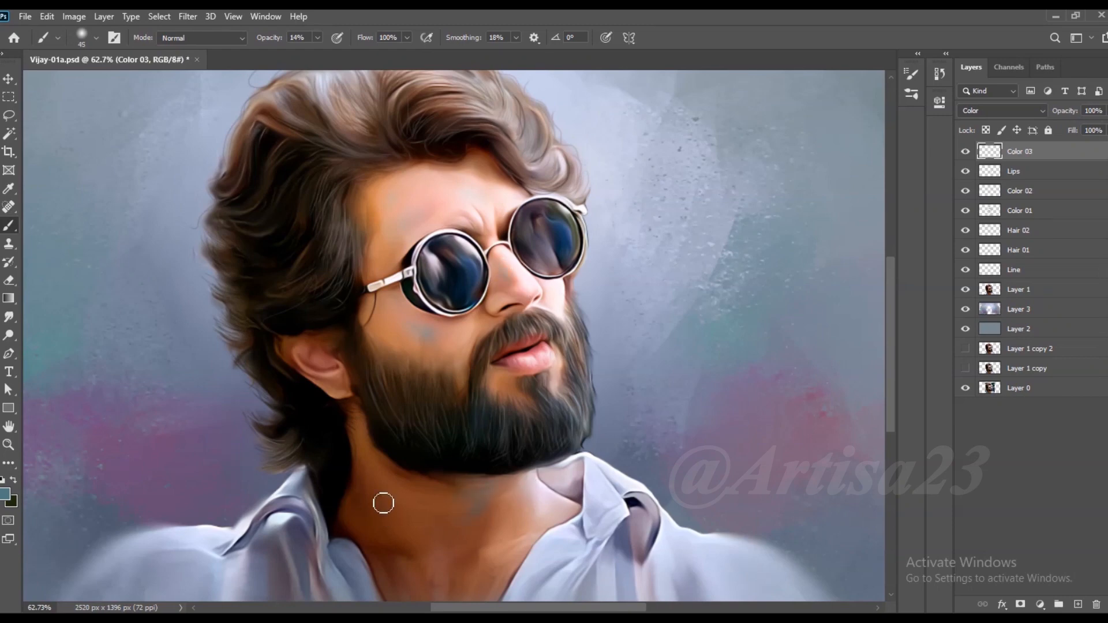
- Smudge the teal-blue tints into the face and neck at 52% strength, using 150 px and 100 px brushes
scroll(443, 540, "down", 1)
left_click(9, 318)
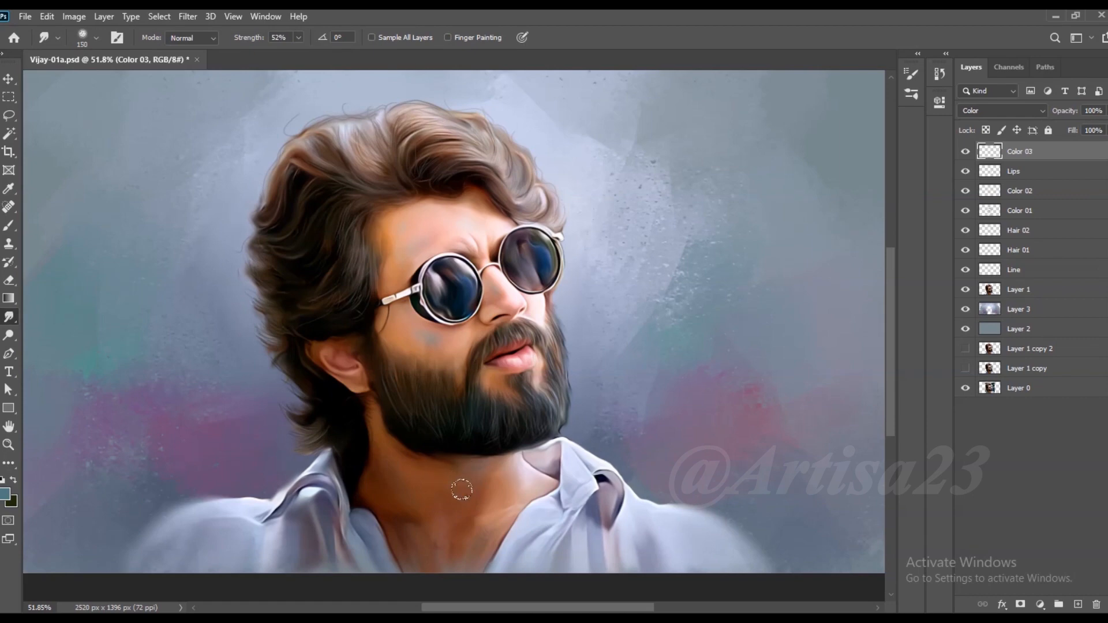
scroll(438, 347, "up", 2)
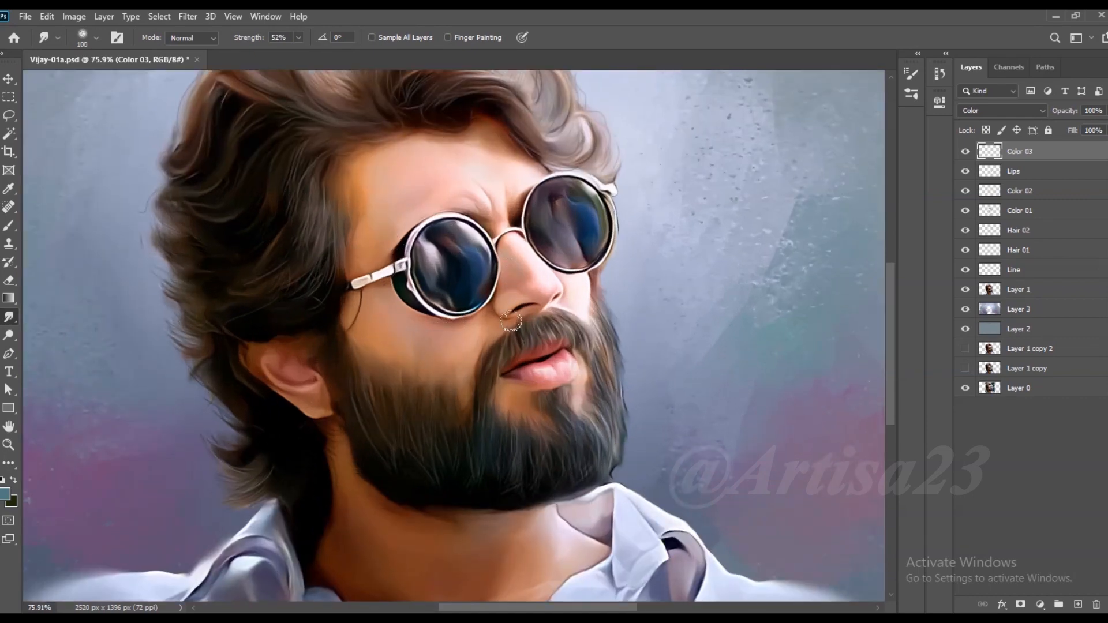
scroll(397, 332, "down", 3)
scroll(466, 470, "up", 3)
scroll(508, 340, "up", 3)
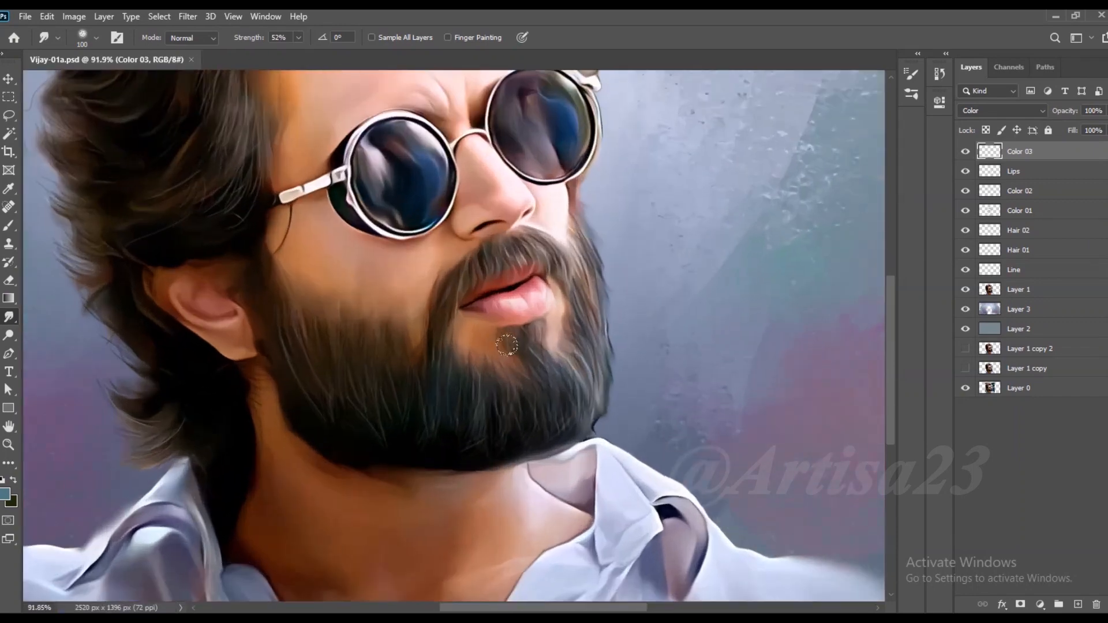
scroll(502, 441, "down", 4)
scroll(502, 440, "down", 3)
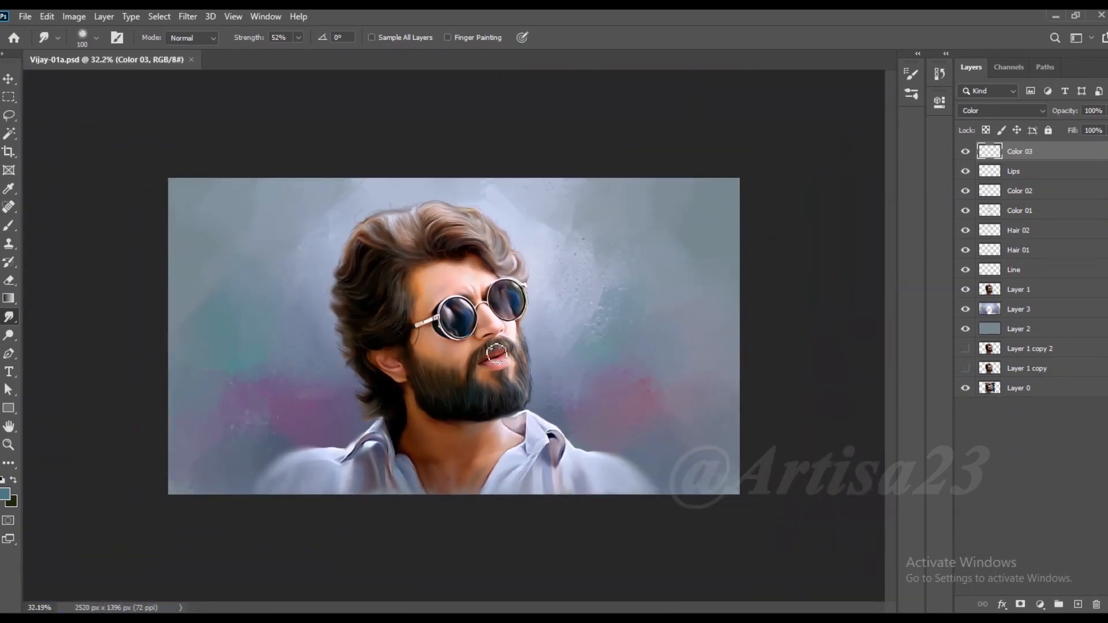
- Add a new layer above Color 03 and load Layer 1's outline as a selection for it
scroll(460, 357, "down", 1)
scroll(460, 357, "up", 2)
scroll(461, 358, "down", 1)
left_click(1077, 604)
left_click(1026, 172)
left_click(1017, 312, "shift")
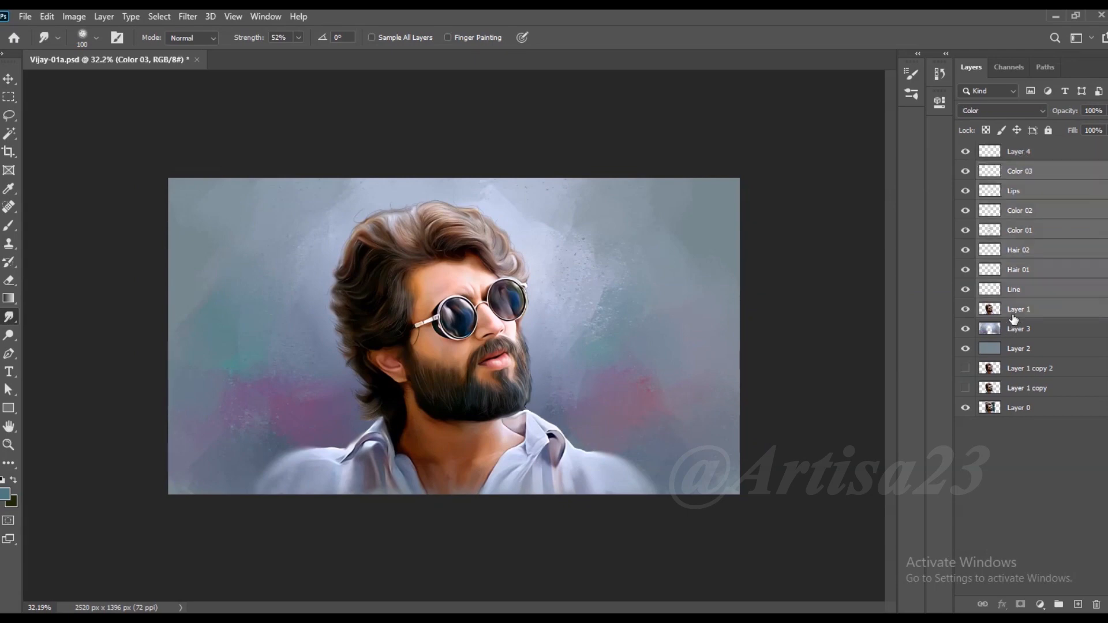
left_click(997, 311, "ctrl")
left_click(1021, 153)
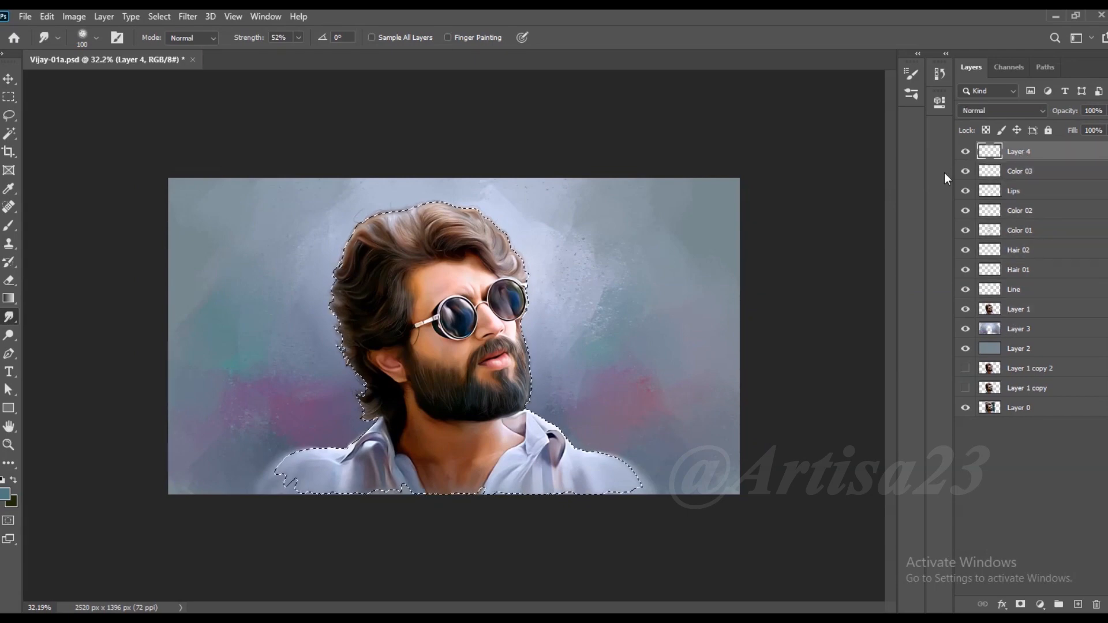
- Paint golden yellow (ffc601) over the selected hair and shoulder on Layer 4 with a 400 px brush at 14% opacity
left_click(9, 226)
left_click(5, 494)
left_click(918, 435)
left_click(900, 280)
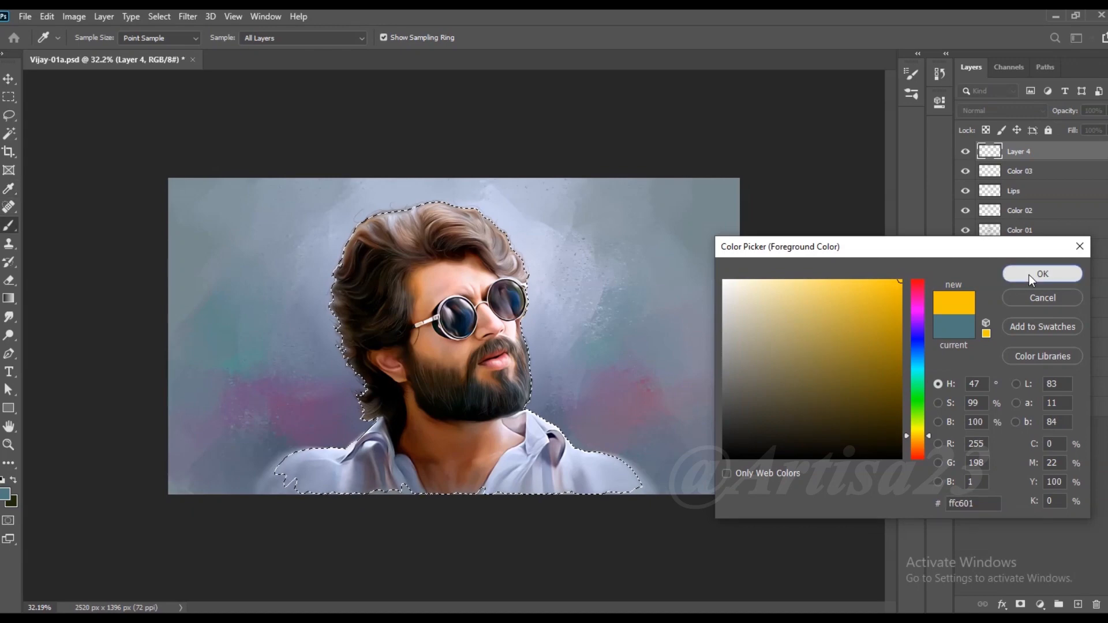
left_click(1042, 274)
left_click(1005, 111)
left_click(1006, 108)
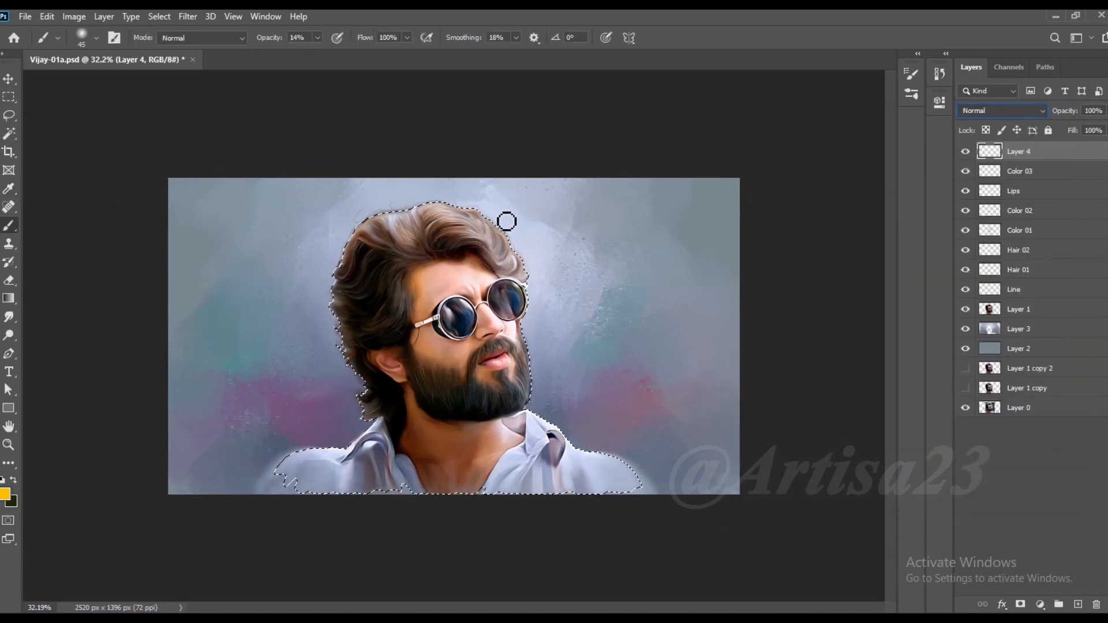
key("bracketright")
key("bracketright")
key("bracketright")
mouse_move(392, 242)
left_mouse_down()
mouse_move(433, 269)
mouse_move(388, 231)
mouse_move(331, 359)
left_mouse_up()
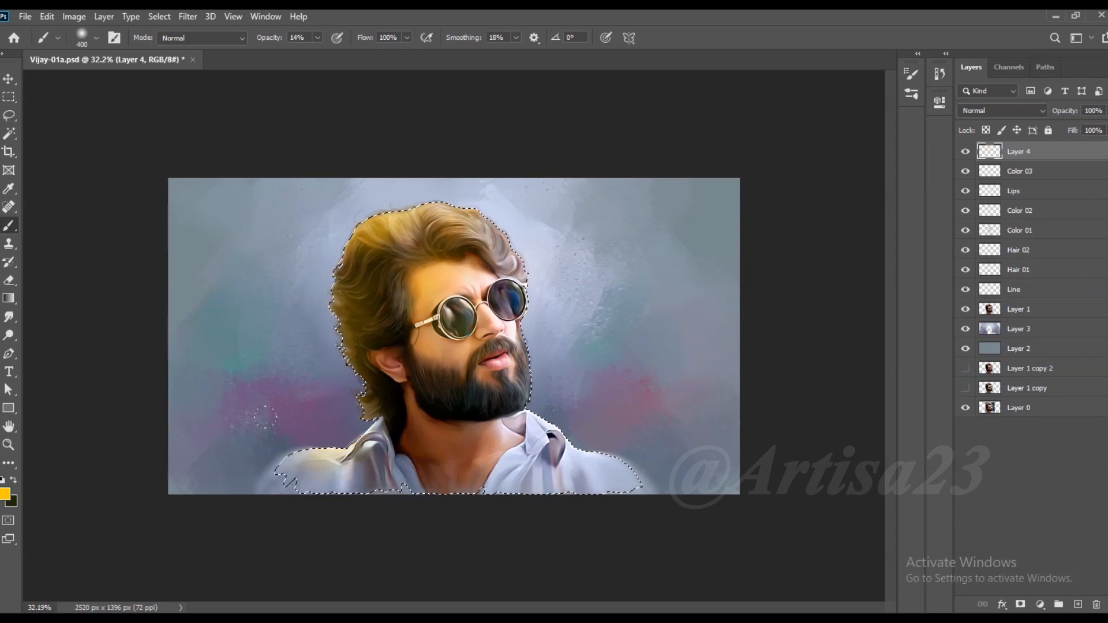
mouse_move(440, 194)
left_mouse_down()
mouse_move(413, 242)
mouse_move(456, 323)
left_mouse_up()
- Raise the brush opacity to 51% and paint denser yellow over the hair, beard, shoulder and collar with 250 px and 200 px brushes
left_click(317, 37)
left_click(342, 53)
mouse_move(352, 248)
left_mouse_down()
mouse_move(433, 207)
mouse_move(337, 377)
left_mouse_up()
key("bracketleft")
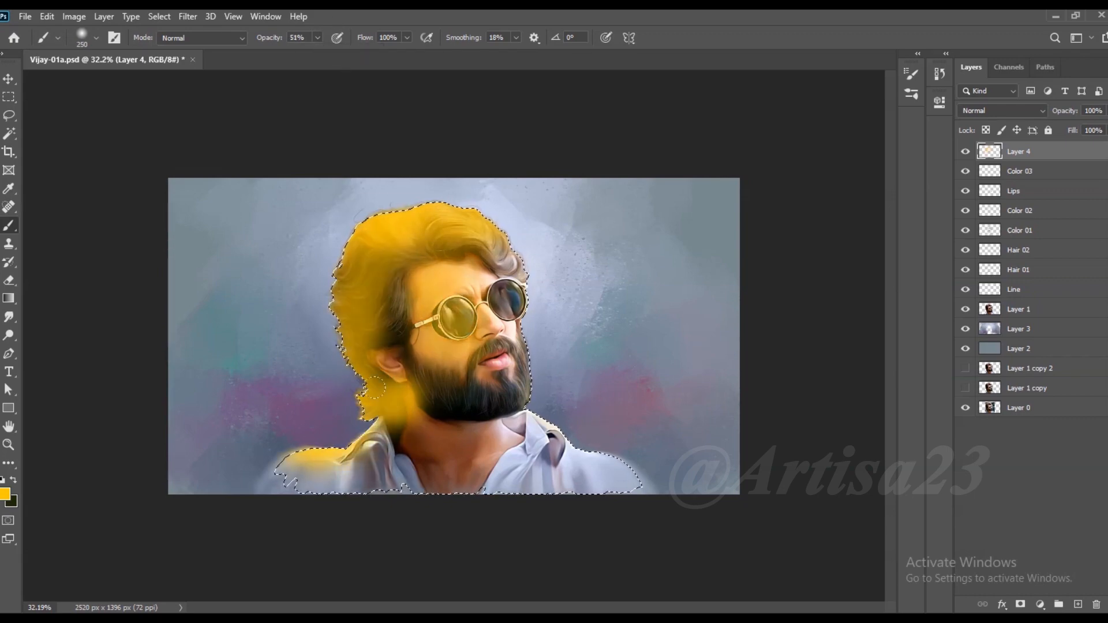
left_click_drag(491, 474, 514, 453)
mouse_move(482, 242)
left_mouse_down()
mouse_move(444, 234)
mouse_move(346, 346)
left_mouse_up()
key("bracketleft")
left_click(494, 361)
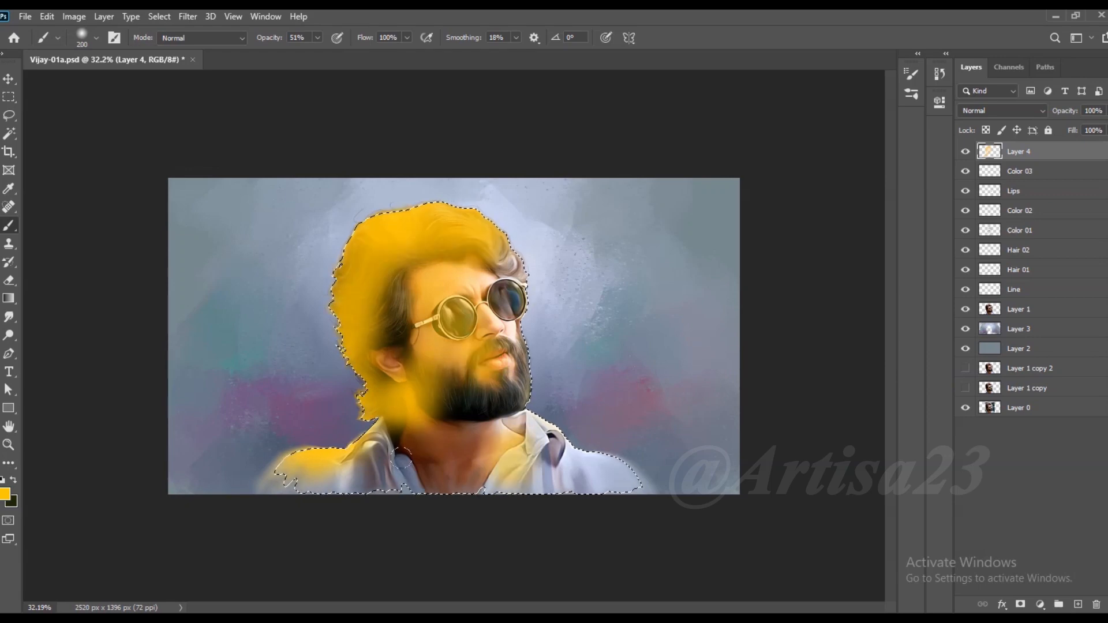
- Set Layer 4 to Soft Light, deselect the outline and save the document
left_click(1001, 111)
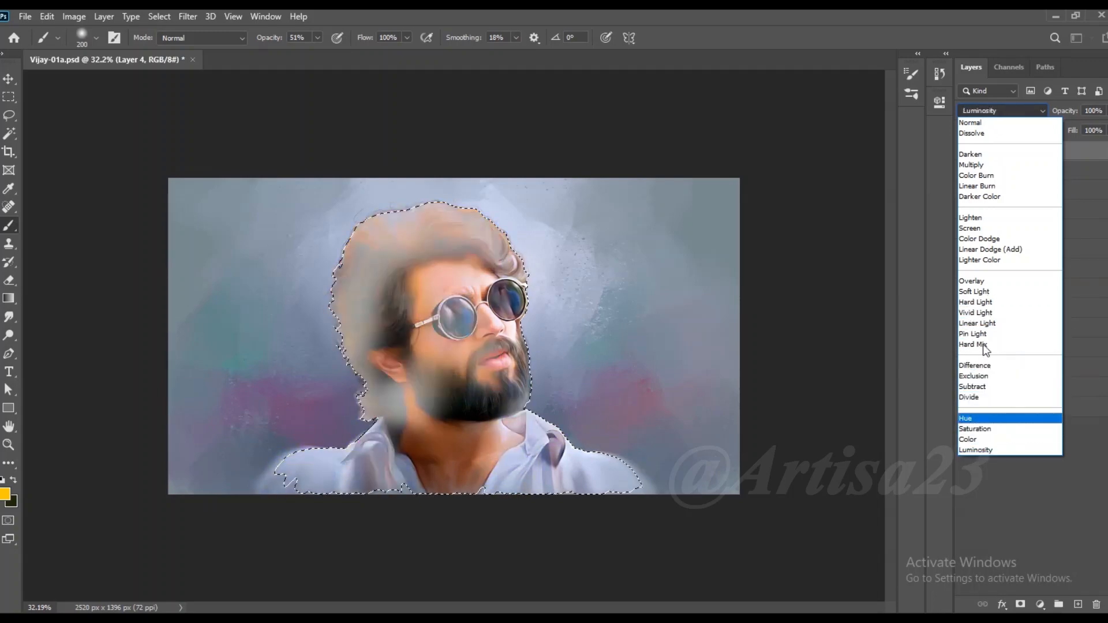
left_click(982, 291)
key("v")
key("ctrl+d")
key("ctrl+s")
- Shift Layer 4's yellow toward orange with Hue/Saturation
left_click(74, 16)
mouse_move(116, 49)
left_click(243, 126)
mouse_move(769, 190)
left_mouse_down()
mouse_move(691, 192)
mouse_move(771, 190)
mouse_move(759, 189)
left_mouse_up()
left_click(928, 120)
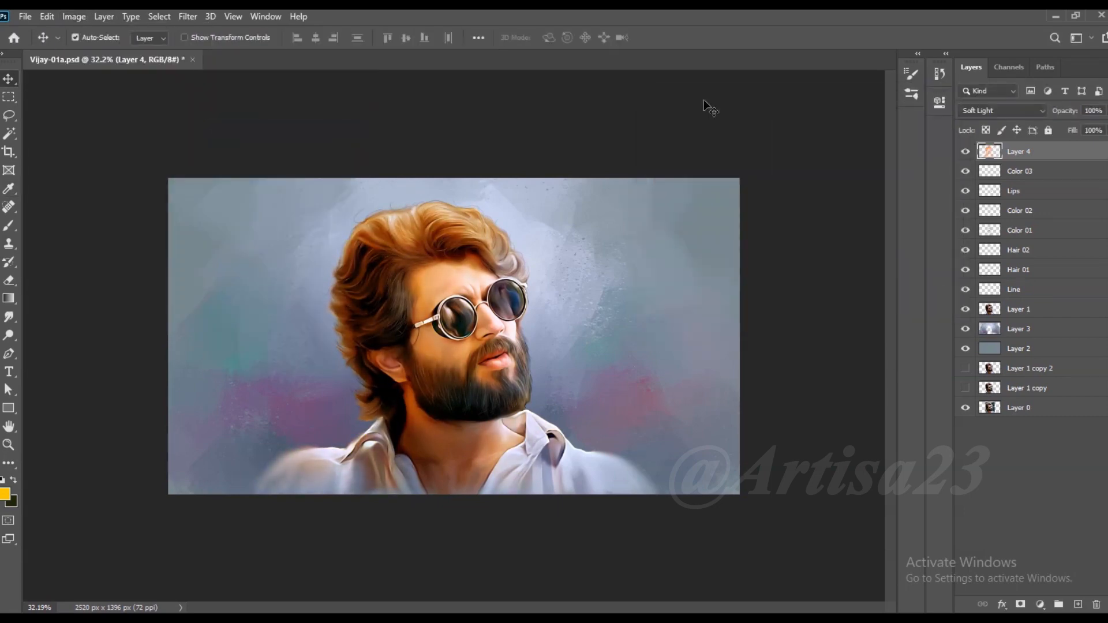
- Add a mask to Layer 4 and paint black at 28% opacity to soften the orange tint over the inner hair and face
left_click(1020, 604)
key("b")
key("x")
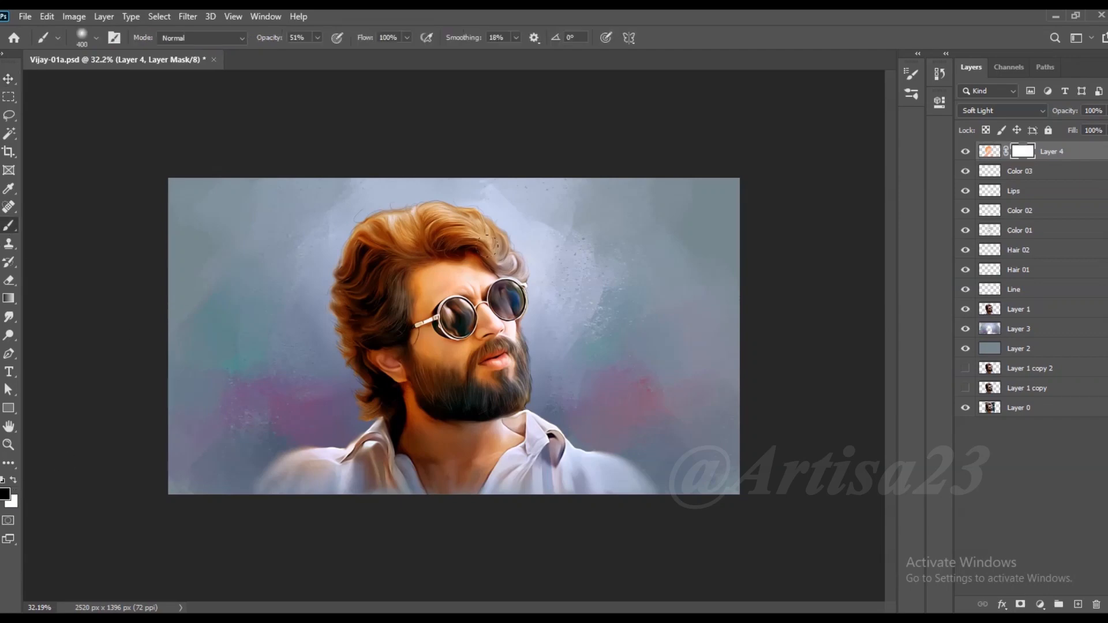
left_click(317, 37)
left_click(301, 56)
key("]")
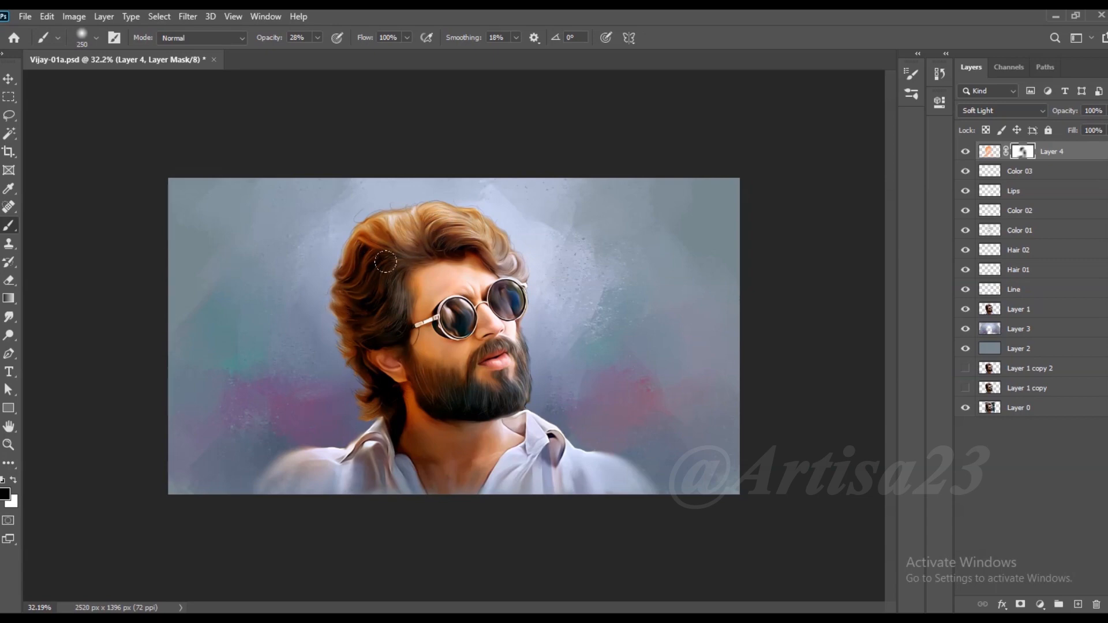
scroll(480, 298, "up", 2)
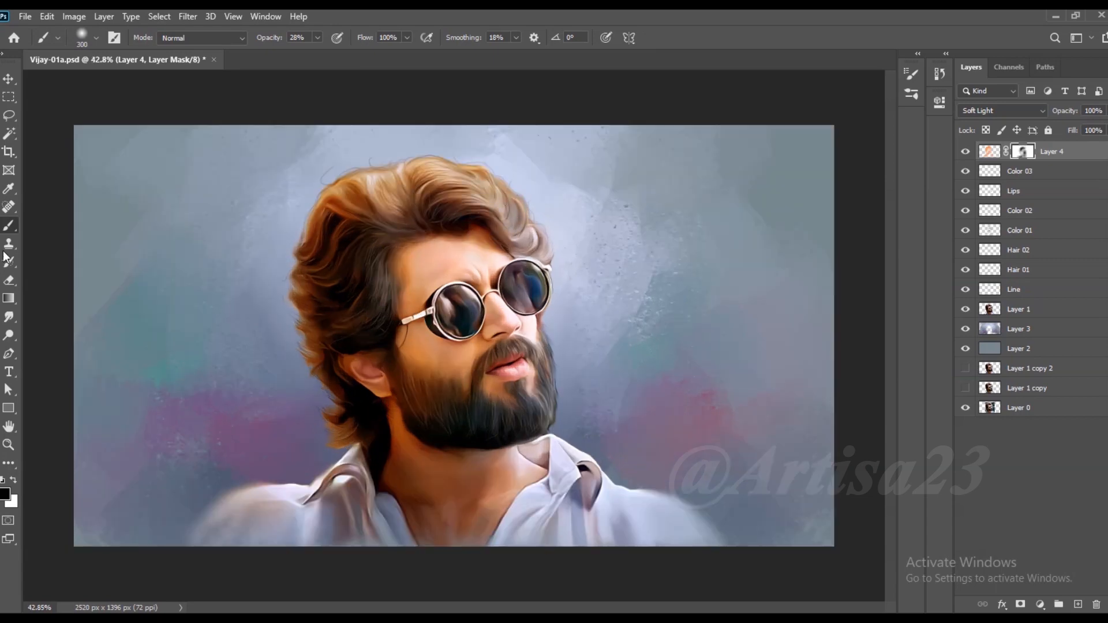
left_click(989, 152)
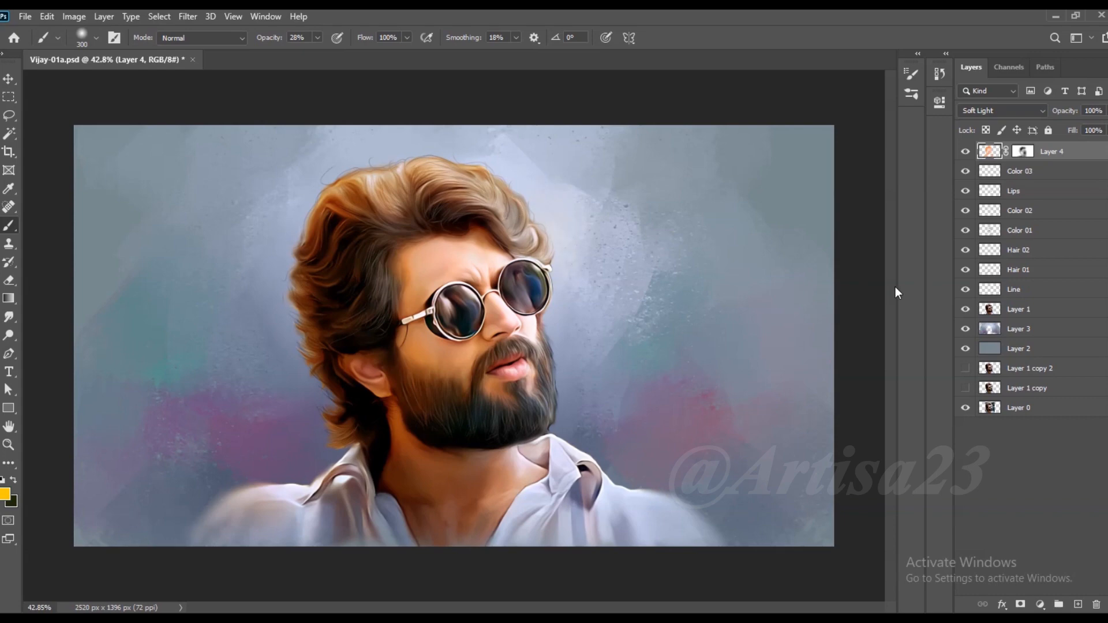
scroll(895, 288, "down", 2)
left_click(1018, 178)
left_click(1019, 311, "shift")
left_click(992, 312, "ctrl")
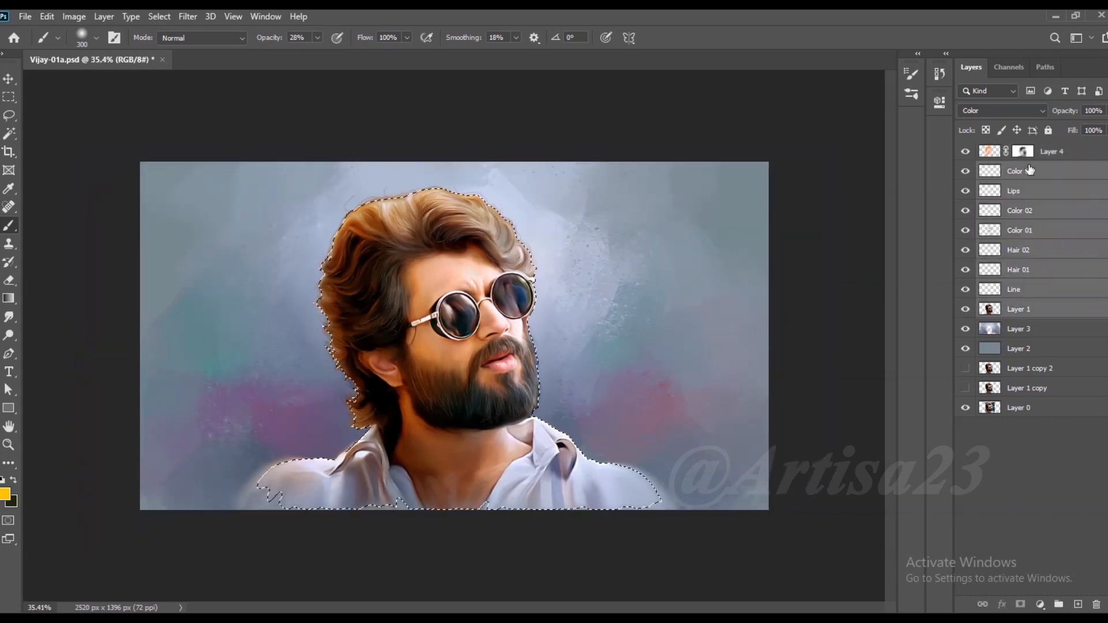
left_click(988, 151)
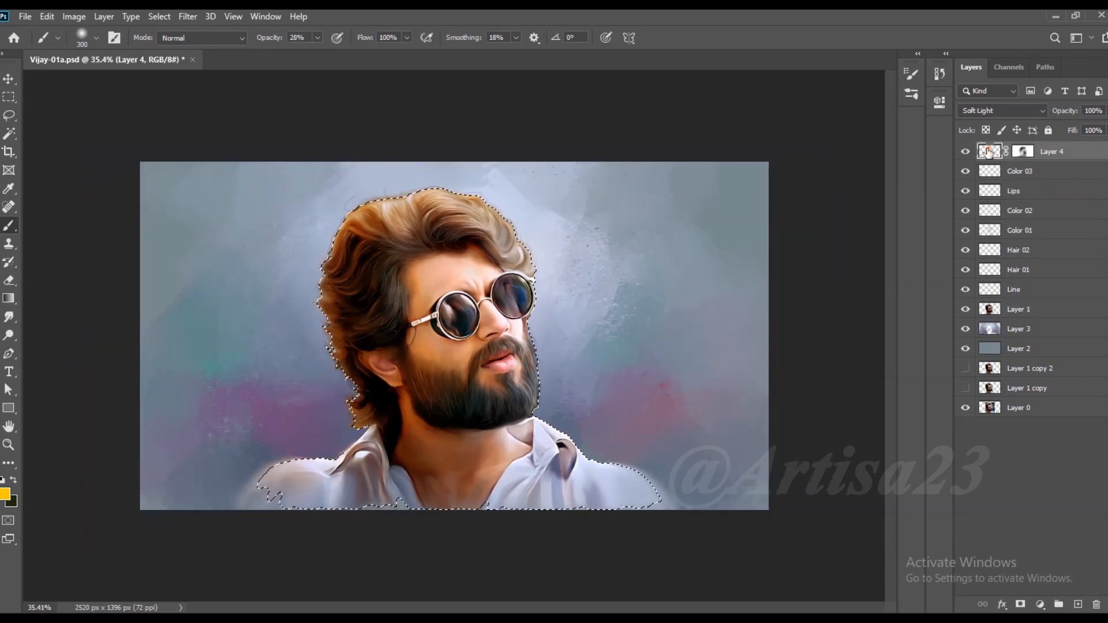
- Deselect the outline, refine Layer 4's mask with a 300 px black brush at 28% opacity, and save the document
left_click(1022, 152)
key("ctrl+d")
key("ctrl+s")
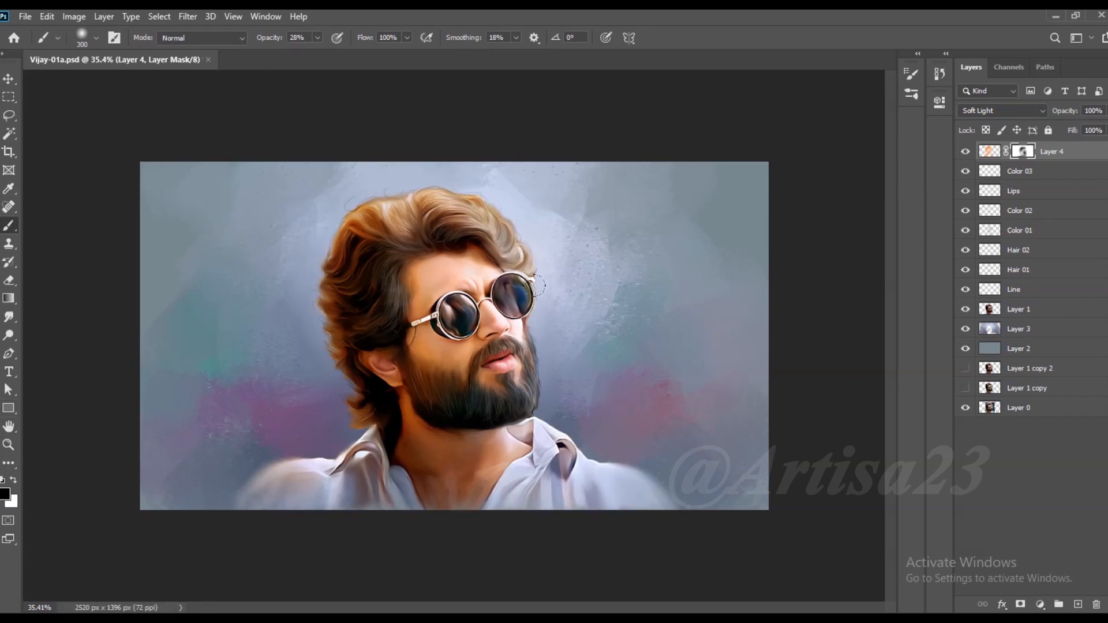
scroll(534, 265, "down", 2)
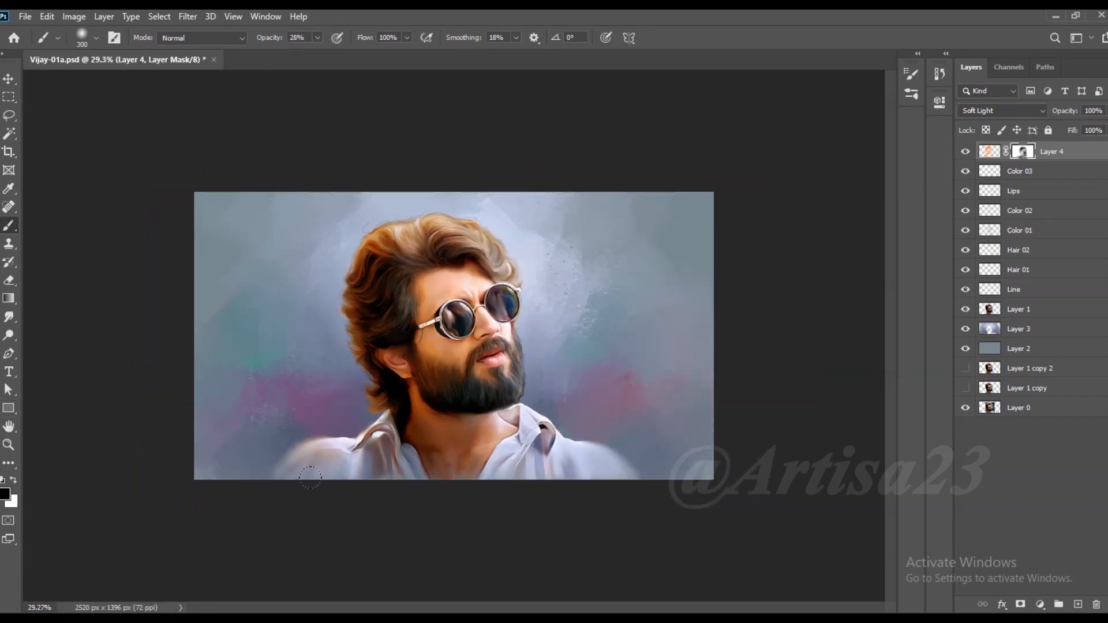
scroll(316, 447, "up", 2)
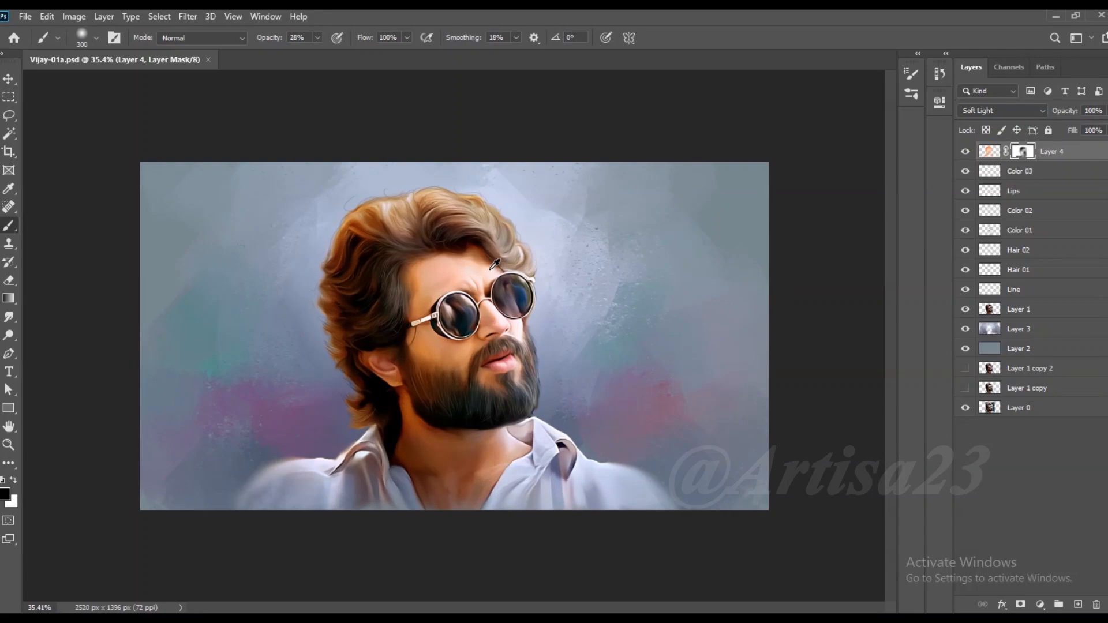
- Smudge the skin on the cheek below the sunglasses on Layer 1 at 30% strength
scroll(468, 248, "up", 1)
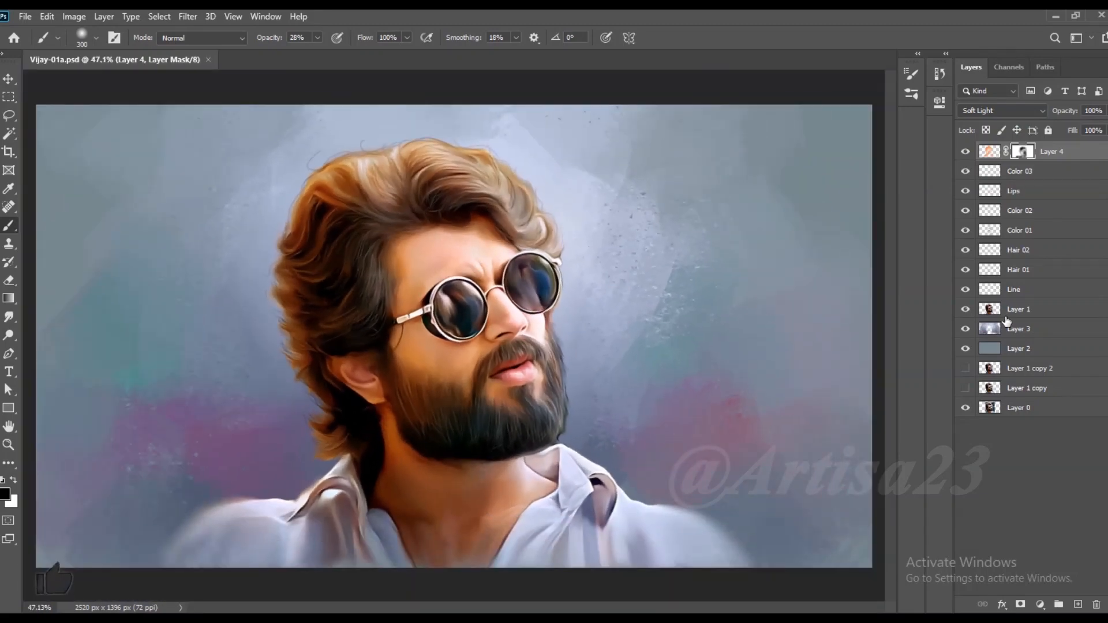
left_click(9, 317)
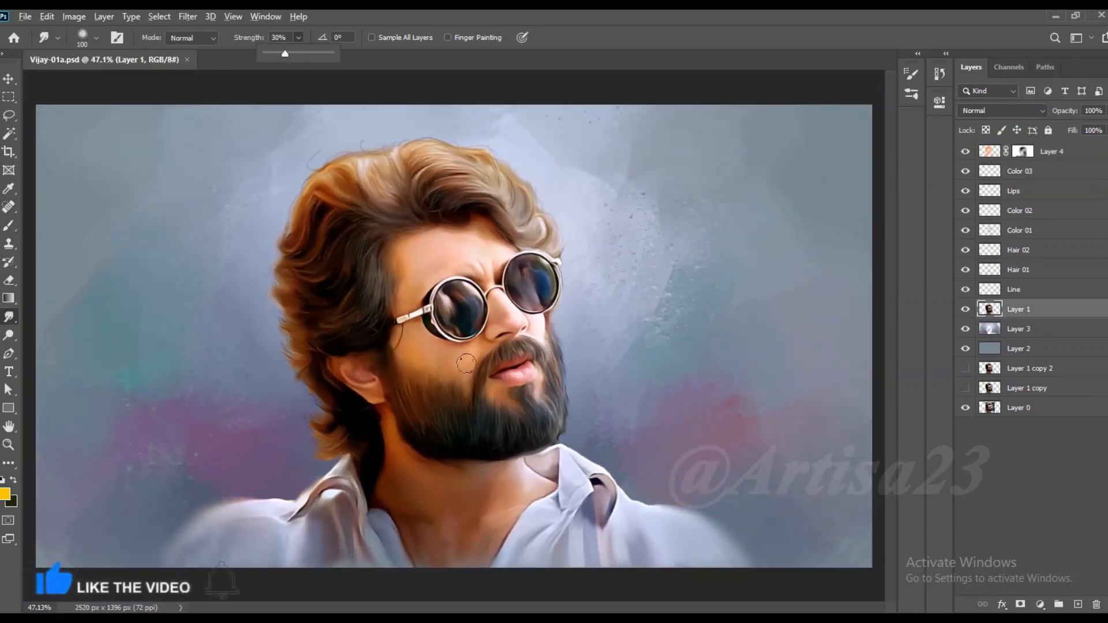
scroll(405, 340, "up", 3)
left_click_drag(405, 340, 449, 334)
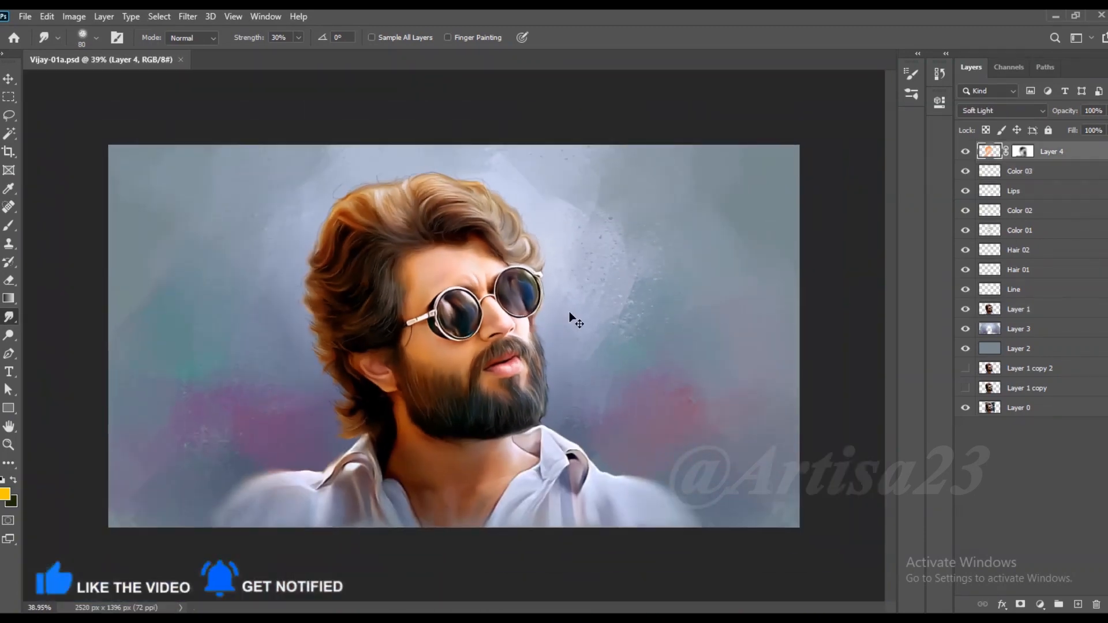
- On a new top layer, dab dark red on the forehead, nose and cheek within the portrait's outline selection at 62% brush opacity
left_click(1077, 605)
left_click(8, 226)
left_click(318, 38)
left_click(339, 53)
left_click(5, 494)
left_click(918, 280)
left_click(898, 361)
left_click(1042, 274)
scroll(457, 306, "up", 3)
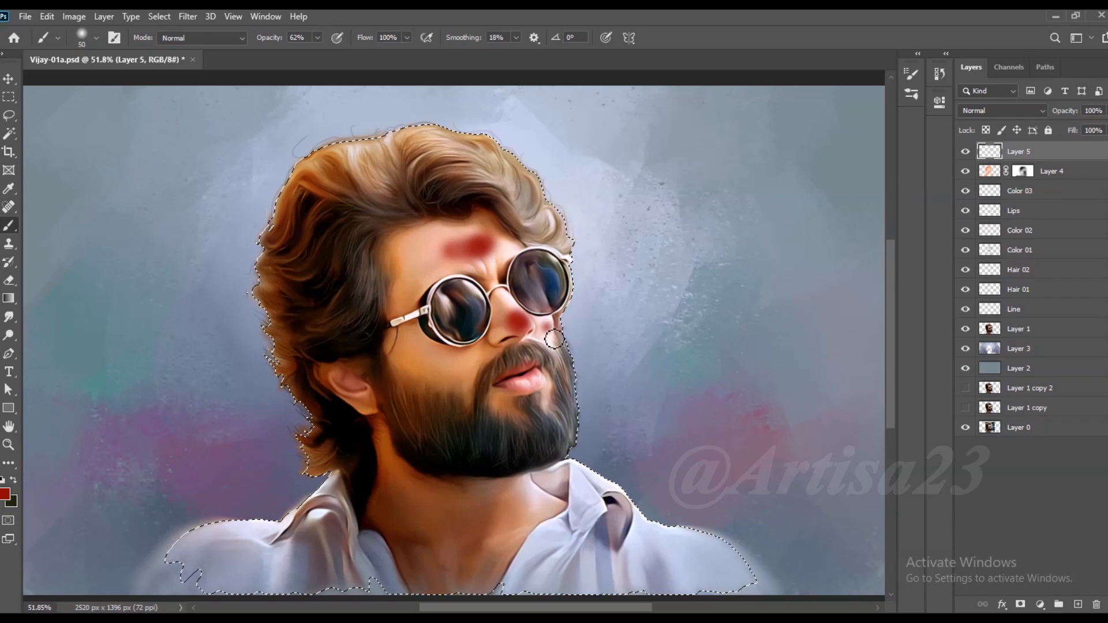
- Set Layer 5 to Soft Light and smudge the red tints into the skin with a 100 px brush at 56% strength
left_click(1022, 113)
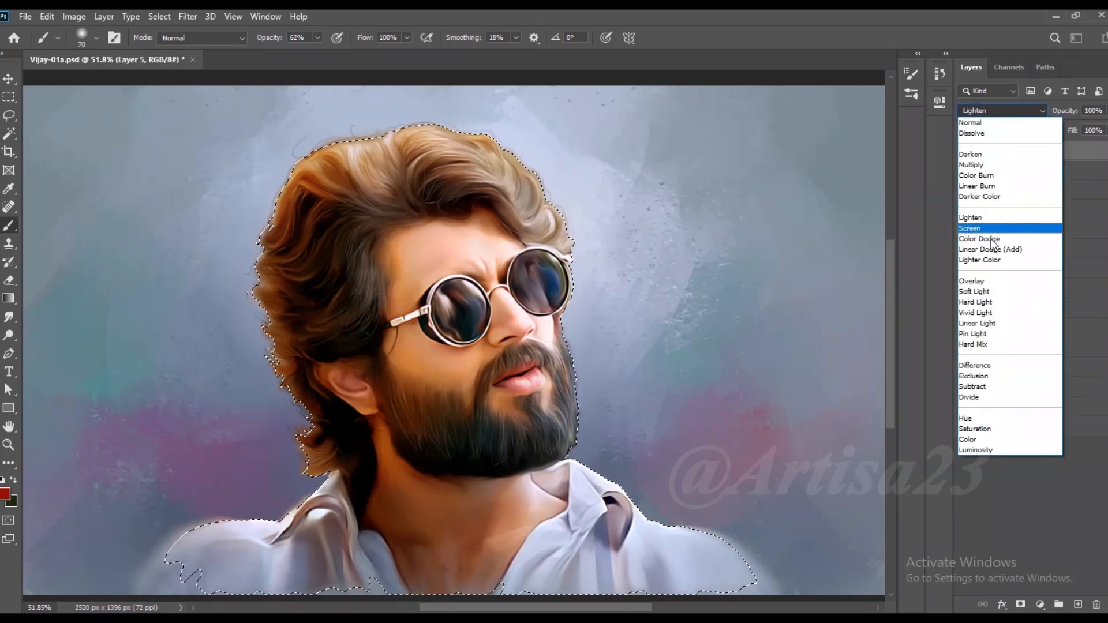
left_click(982, 280)
left_click(8, 317)
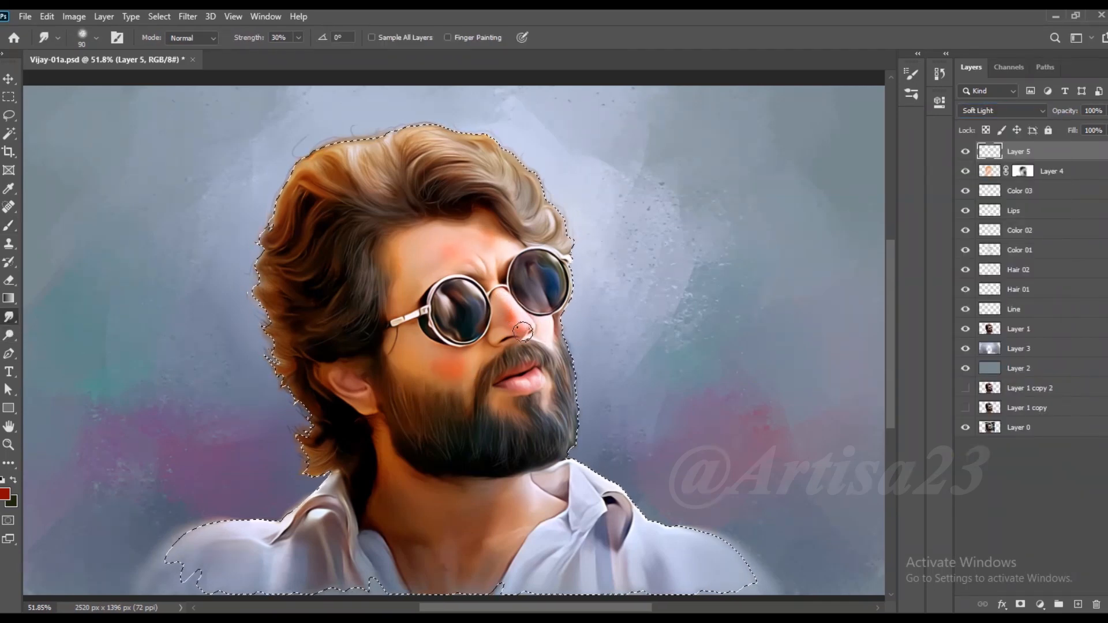
left_click_drag(299, 53, 315, 54)
key("bracketright")
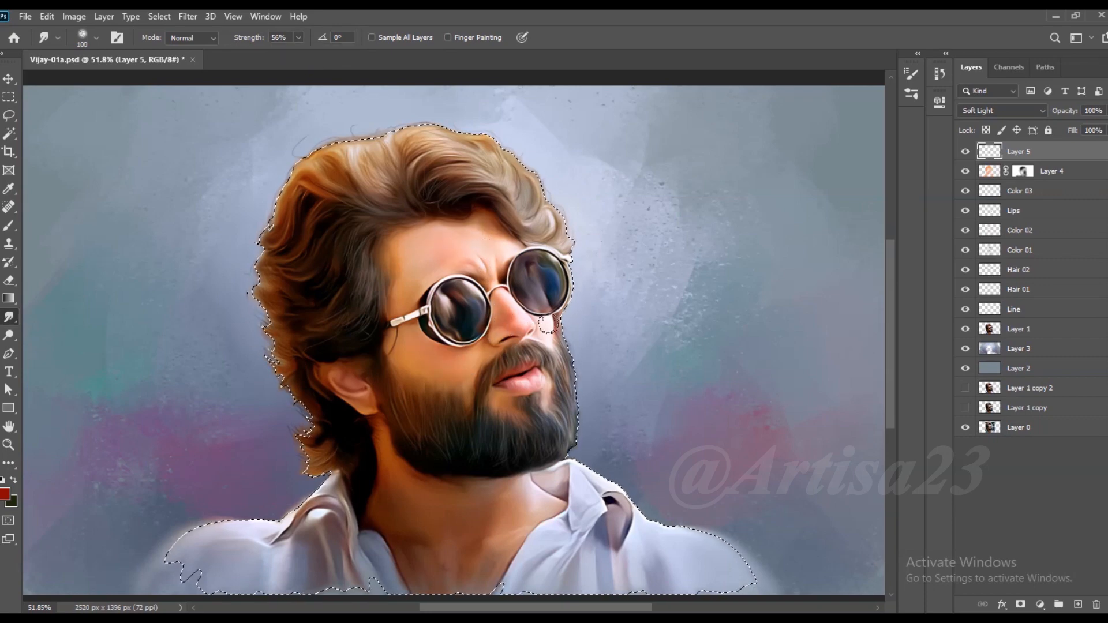
- Touch up the smudged skin tints on Layer 5 and Layer 4 with a 150 px brush and save the document
scroll(502, 324, "up", 2)
key("bracketleft")
key("bracketleft")
key("bracketleft")
key("bracketleft")
key("alt+bracketleft")
key("bracketright")
key("bracketright")
key("bracketright")
key("bracketright")
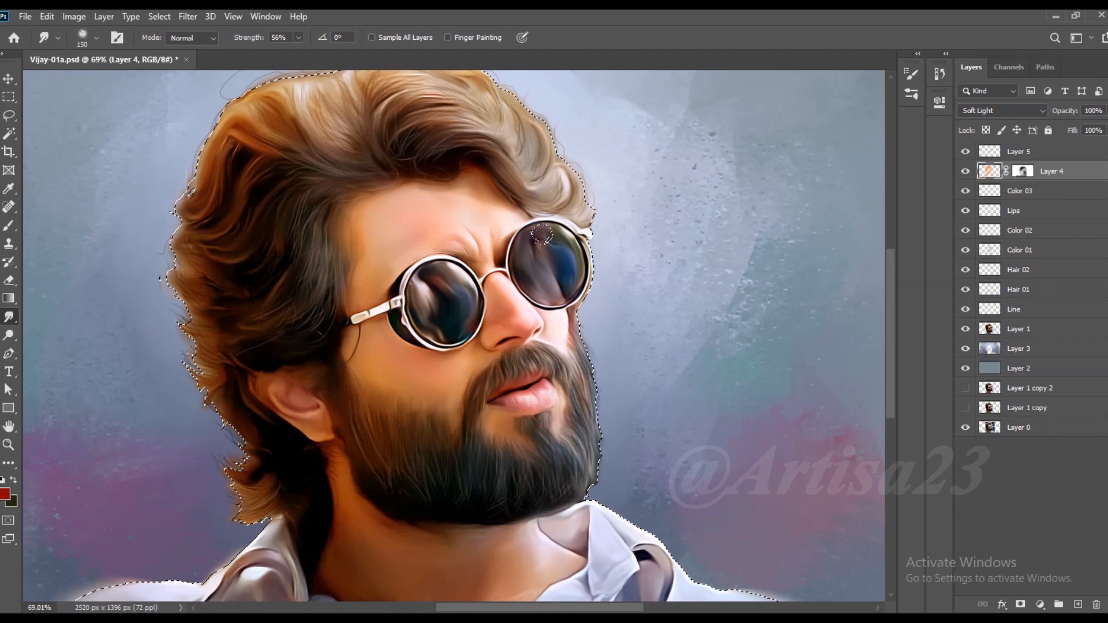
scroll(549, 319, "down", 3)
key("alt+bracketright")
key("ctrl+s")
scroll(549, 319, "up", 1)
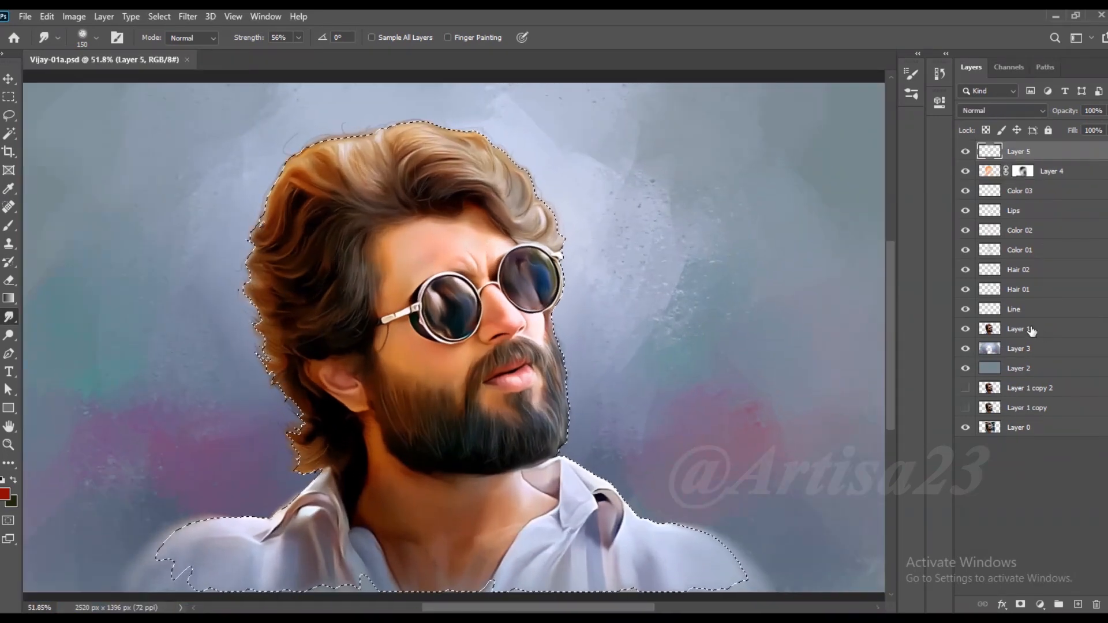
- With Layer 1 active, trace a closed Pen path around the sunglass lens nearer the ear, just inside its rim
left_click(1032, 330)
key("p")
left_click(1045, 67)
left_click(1100, 67)
left_click(976, 75)
left_click(634, 200)
left_click(972, 67)
scroll(446, 262, "up", 8)
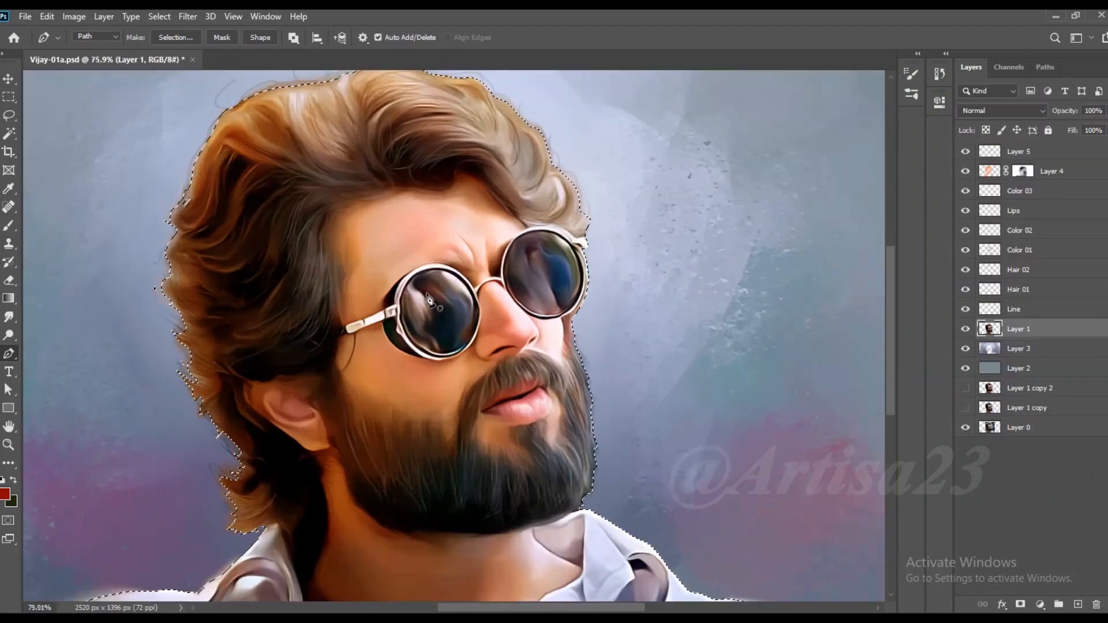
scroll(451, 253, "up", 3)
left_click(450, 252)
left_click_drag(540, 264, 580, 284)
left_click_drag(614, 346, 629, 377)
left_click_drag(638, 453, 632, 511)
left_click_drag(599, 537, 641, 436)
key("ctrl+z")
left_click_drag(672, 354, 666, 393)
left_click_drag(629, 458, 609, 481)
left_click_drag(555, 501, 543, 505)
left_click(512, 503)
left_click_drag(430, 458, 399, 432)
left_click_drag(367, 376, 358, 345)
left_click(367, 250)
left_click_drag(407, 197, 432, 172)
left_click(492, 150)
- Trace a second closed Pen path around the other sunglass lens, just inside its rim
scroll(328, 255, "down", 4)
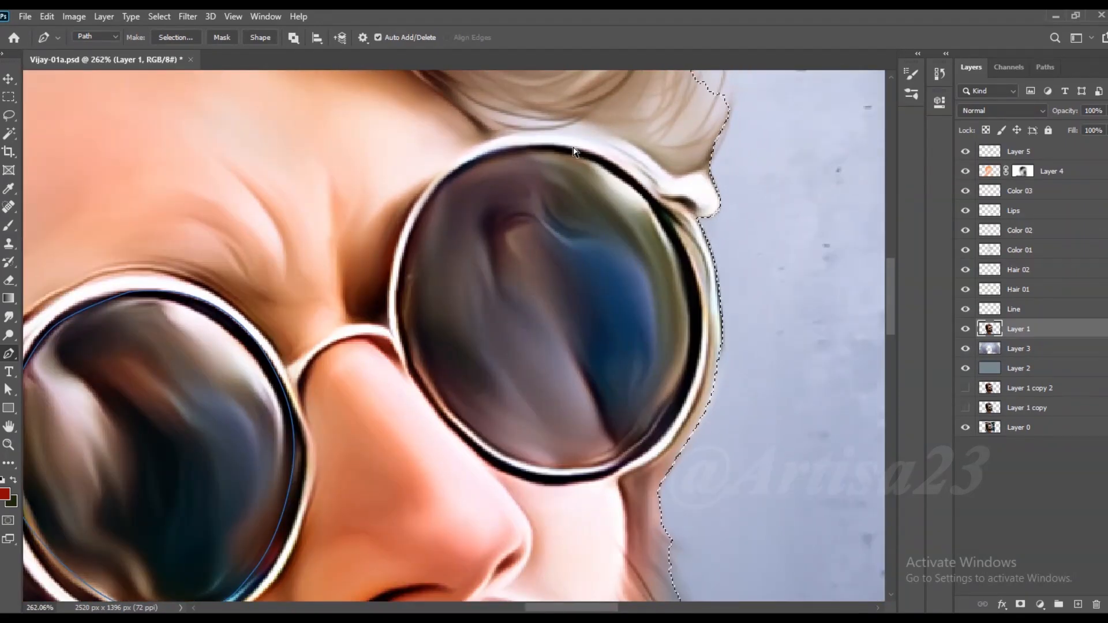
scroll(575, 153, "up", 3)
left_click_drag(678, 210, 702, 245)
left_click_drag(724, 333, 725, 360)
left_click_drag(689, 472, 675, 489)
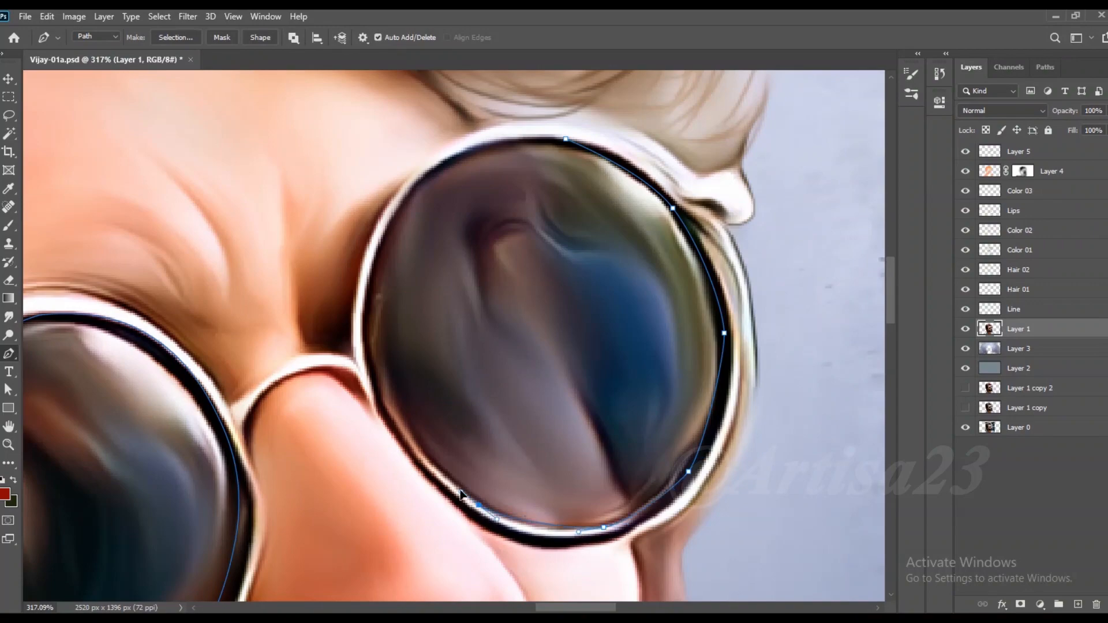
left_click_drag(385, 387, 376, 345)
left_click_drag(387, 242, 400, 209)
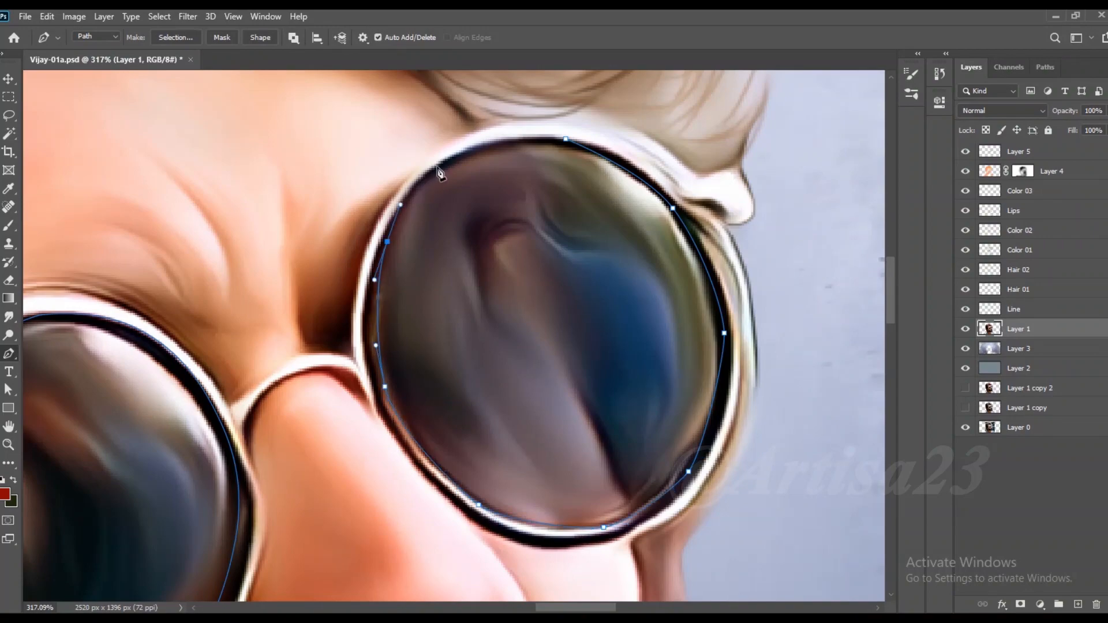
left_click(566, 139)
- Convert both lens paths into a selection and copy the lenses from Layer 1 to a new layer
scroll(563, 227, "down", 8)
right_click(555, 235)
left_click(601, 294)
left_click(629, 166)
scroll(518, 271, "down", 5)
key("ctrl+j")
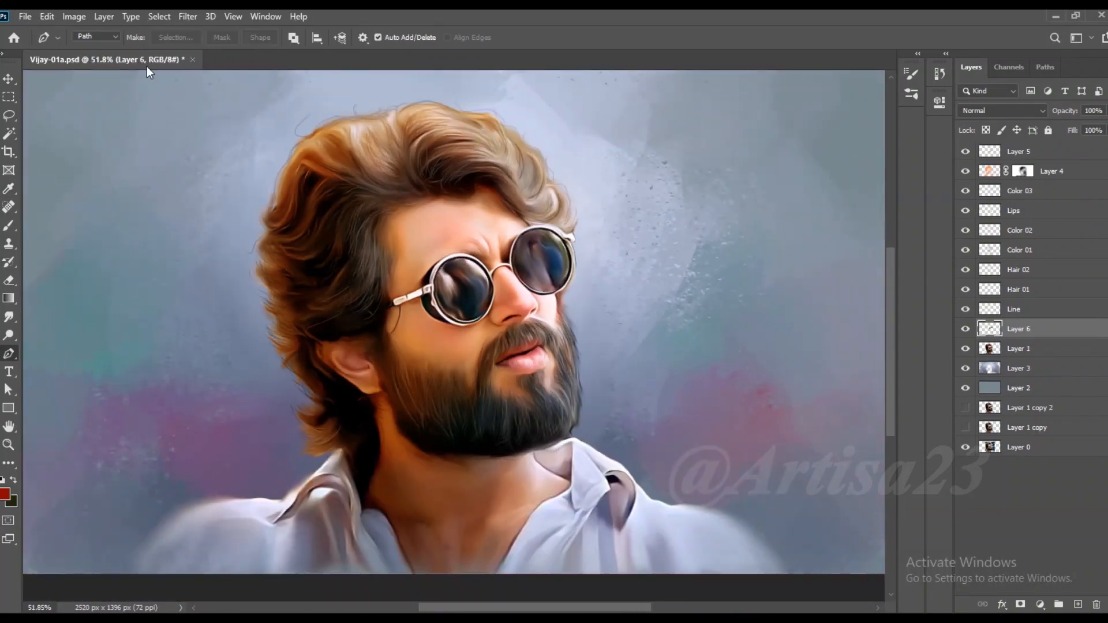
- Tint the copied lenses with Color Balance to about +95 blue and slightly toward cyan, and brighten them with Curves
left_click(74, 16)
mouse_move(163, 58)
left_click(305, 140)
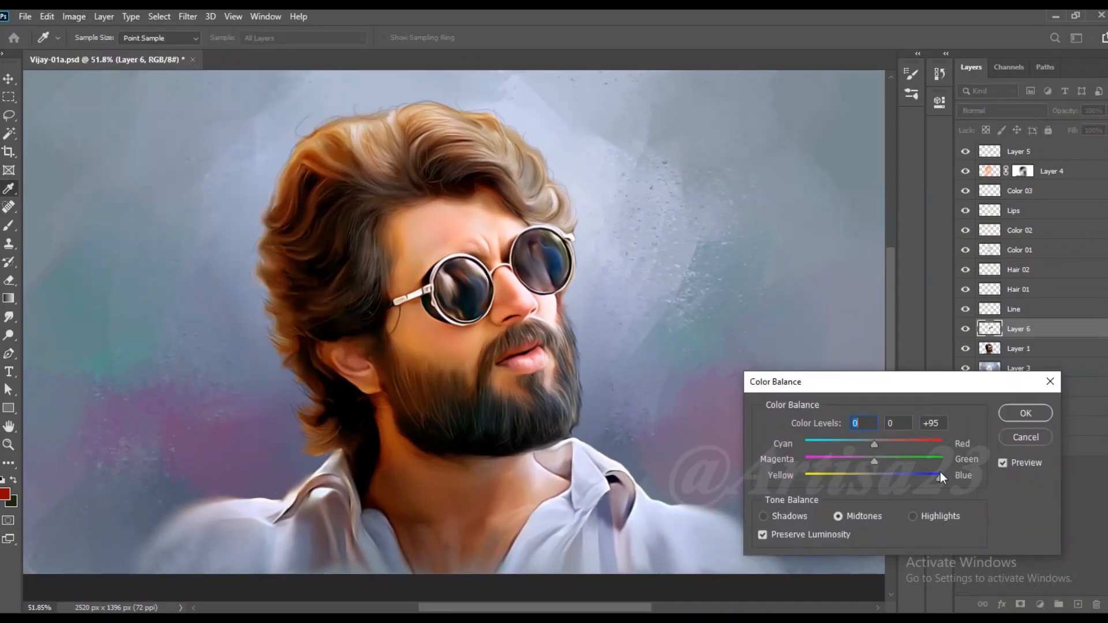
left_click_drag(937, 473, 941, 476)
left_click_drag(874, 443, 868, 442)
left_click(1026, 413)
left_click(73, 16)
mouse_move(99, 50)
left_click(243, 83)
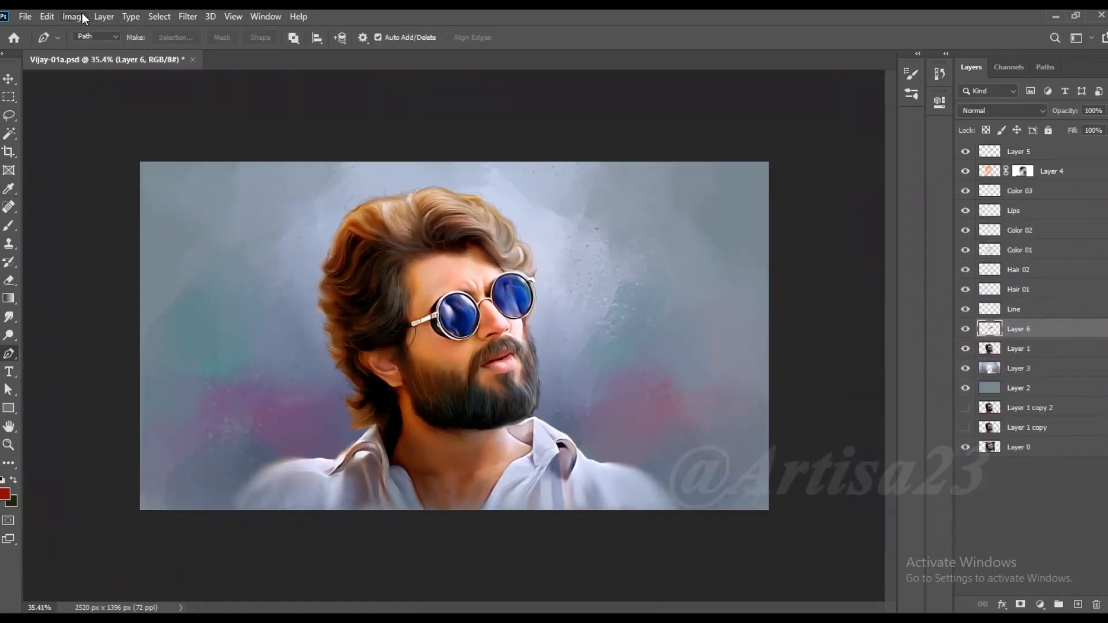
- Turn the lenses green by setting the hue to -50 in Hue/Saturation
left_click(82, 16)
mouse_move(98, 49)
left_click(298, 124)
left_click_drag(769, 188, 738, 190)
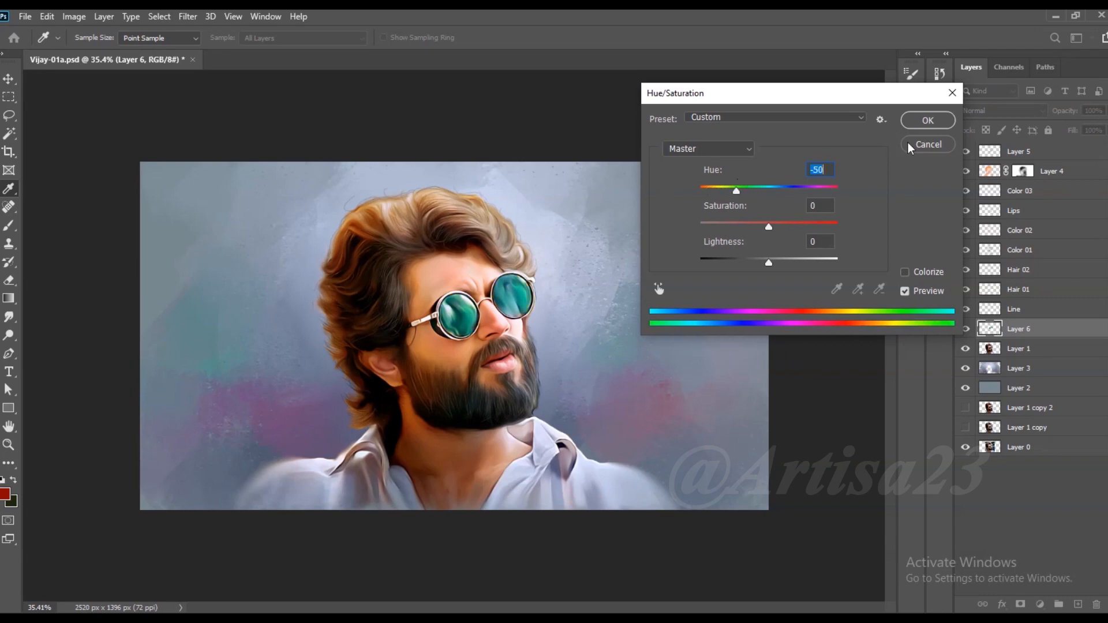
left_click(928, 120)
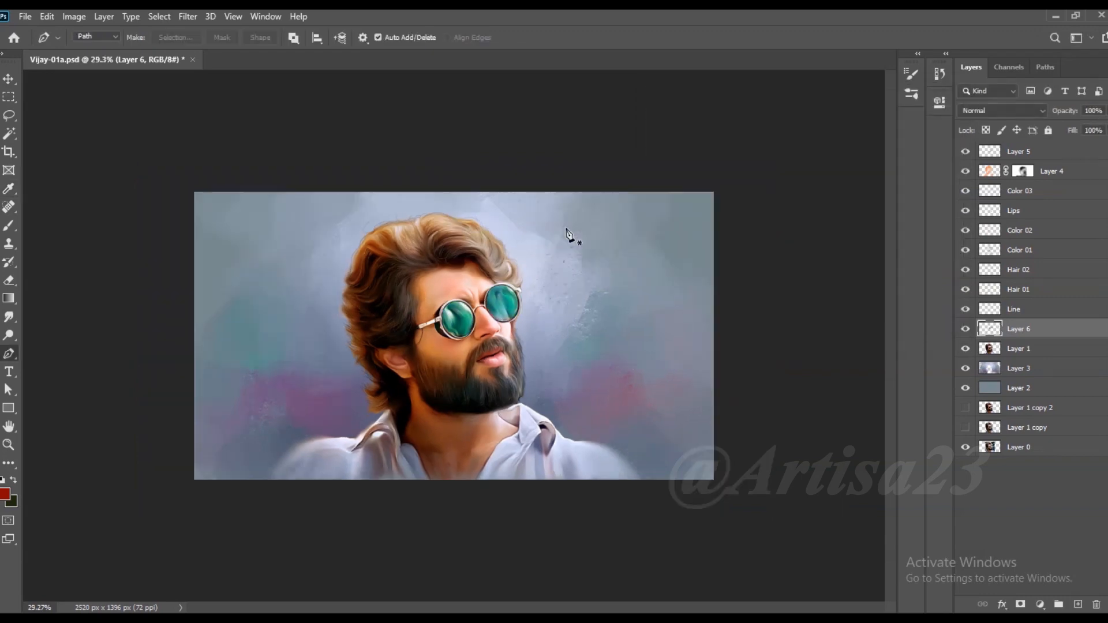
- Increase the lenses' contrast with Levels using input values 41 and 236, and save the document
left_click(74, 16)
mouse_move(94, 51)
left_click(243, 67)
left_click_drag(594, 230, 611, 230)
left_click_drag(771, 230, 754, 231)
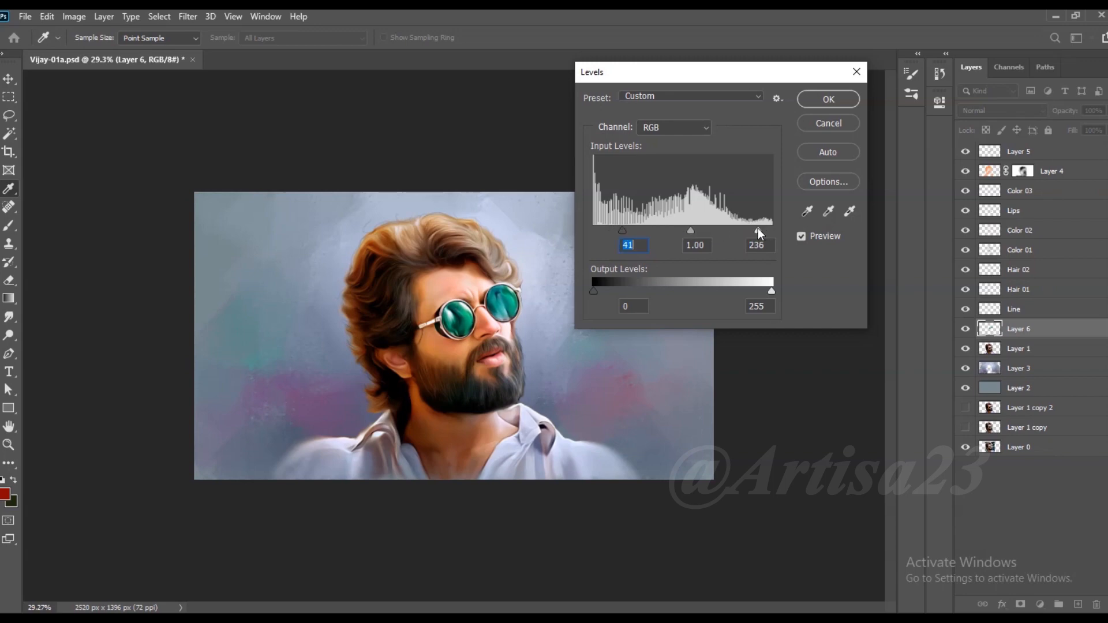
left_click(828, 99)
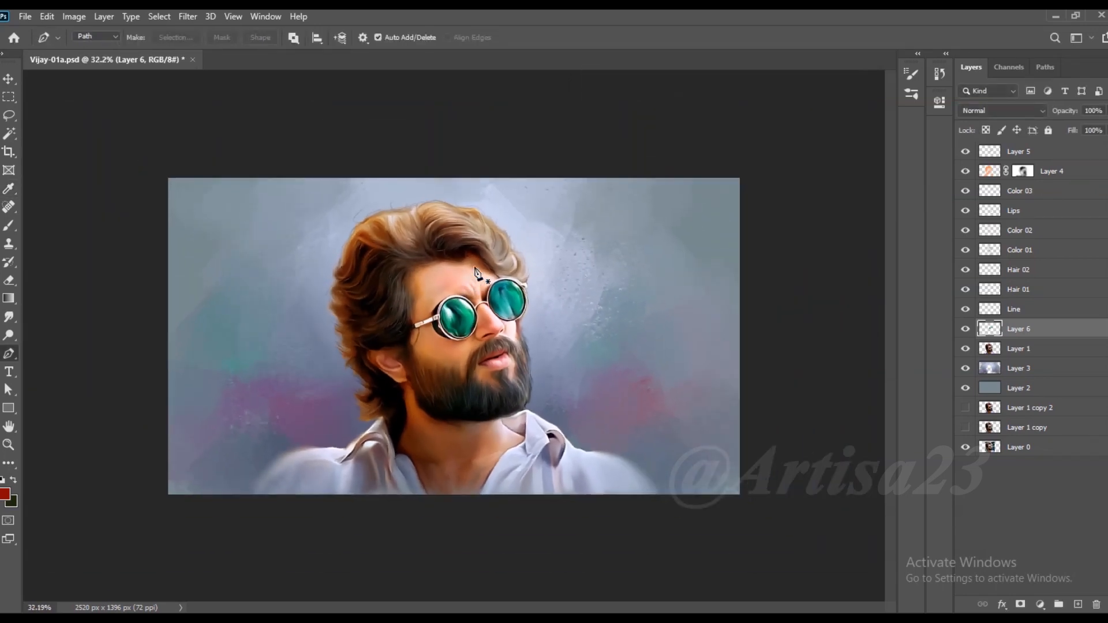
key("ctrl+s")
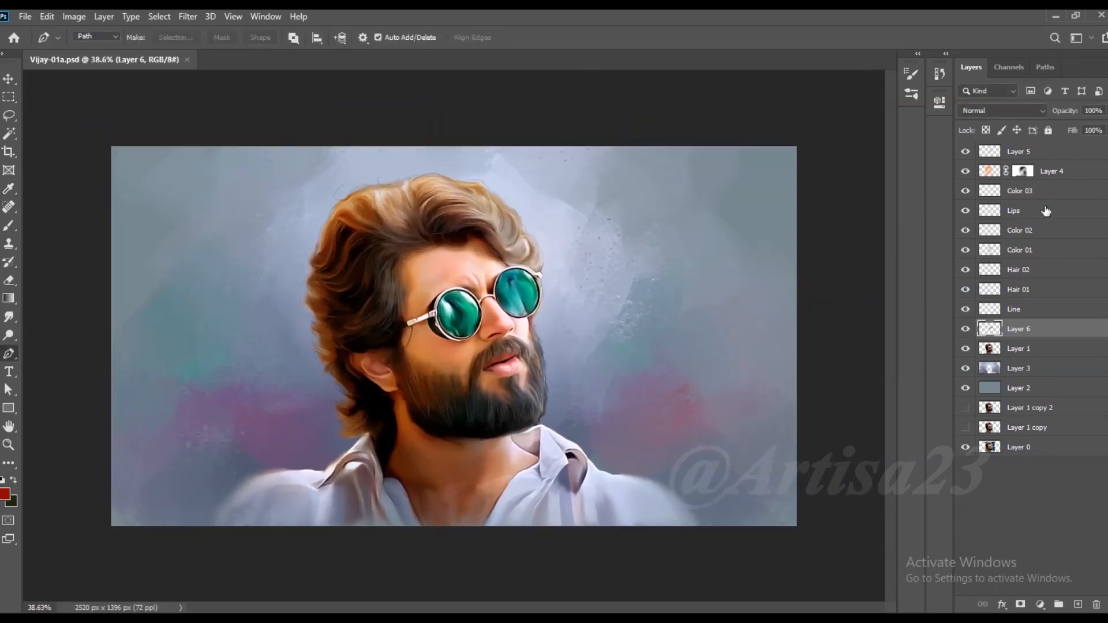
- Set the Lips layer to 90% opacity and 86% fill, and save the document
left_click(1019, 211)
left_click(1107, 111)
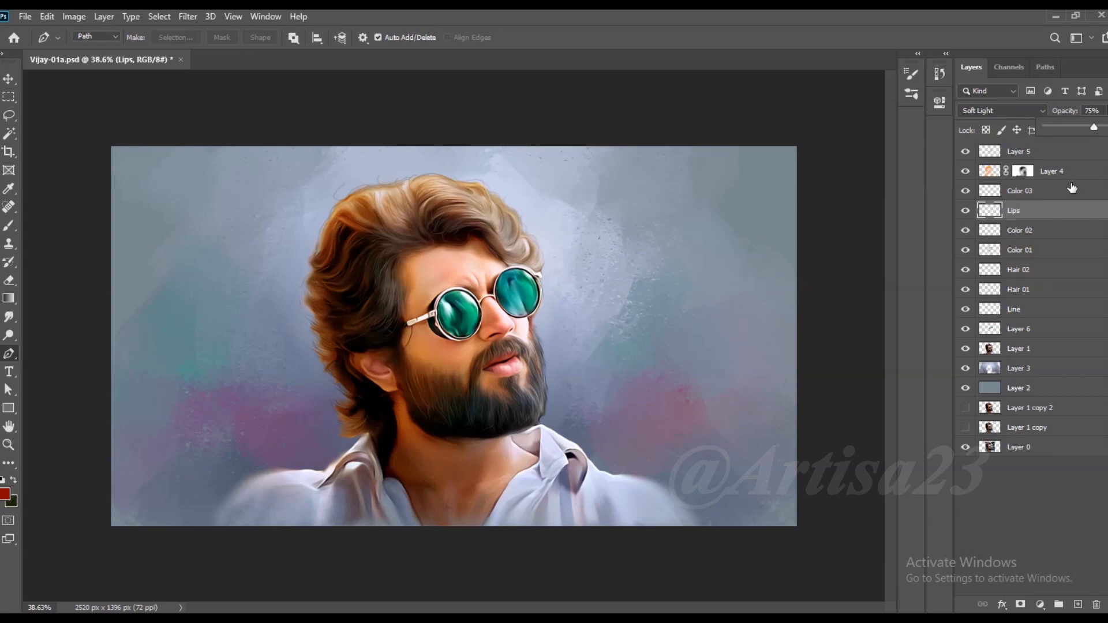
left_click(1051, 215)
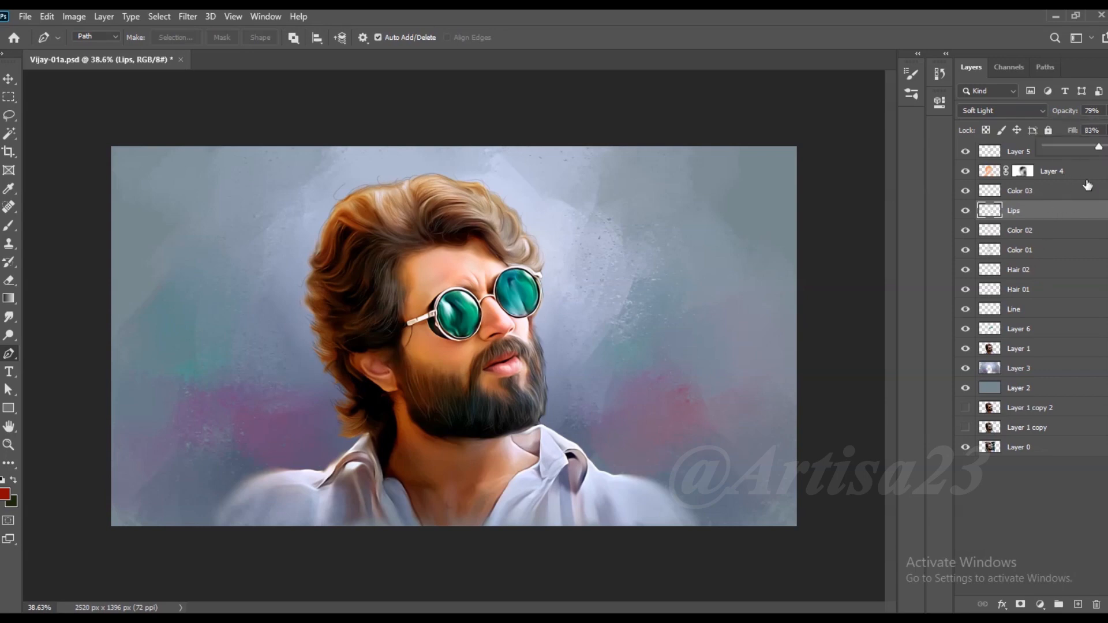
left_click(1051, 212)
scroll(524, 257, "down", 3)
left_click(1106, 111)
left_click_drag(1096, 129, 1104, 129)
left_click(1036, 212)
scroll(443, 303, "down", 2)
scroll(586, 338, "up", 5)
key("ctrl+s")
scroll(530, 321, "up", 2)
scroll(532, 326, "down", 3)
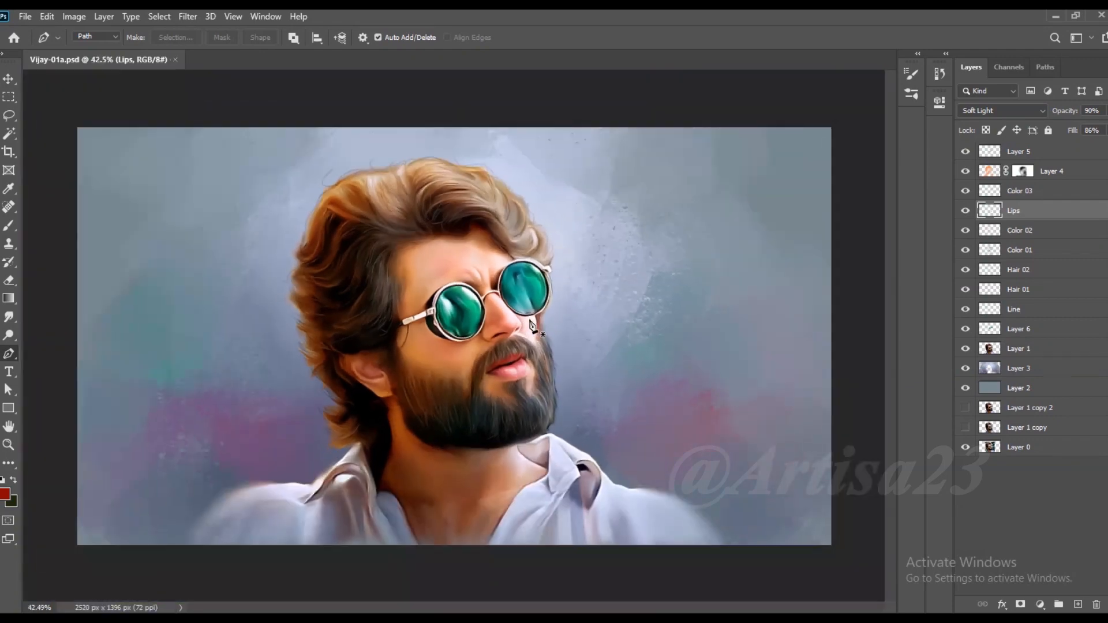
scroll(555, 296, "up", 1)
scroll(456, 339, "down", 1)
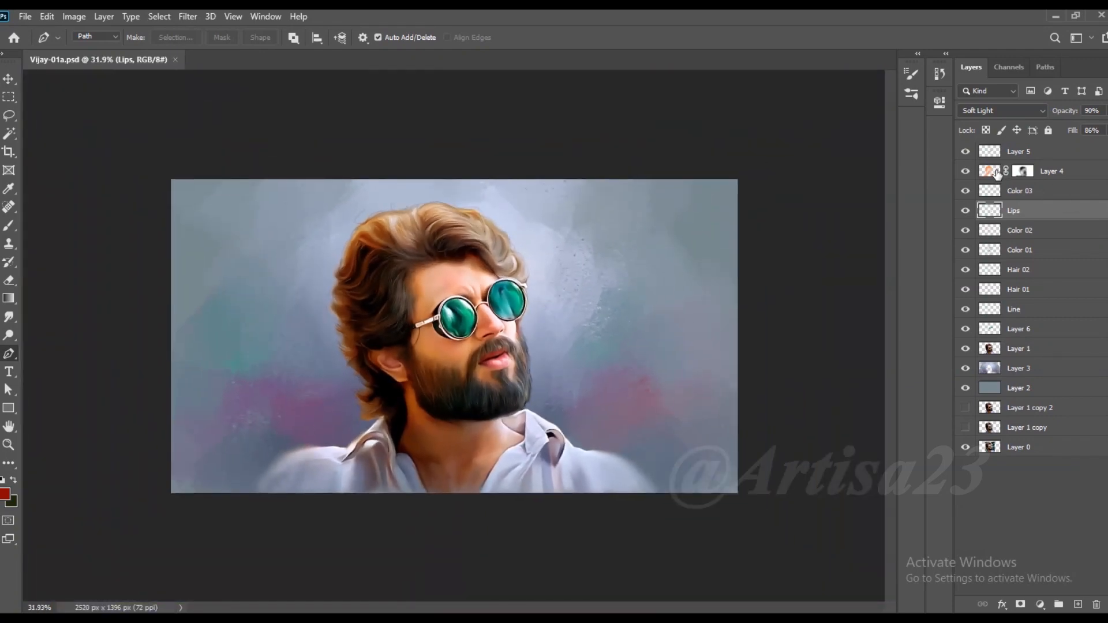
- Lower Layer 4's fill to about 75% and save the document
left_click(991, 171)
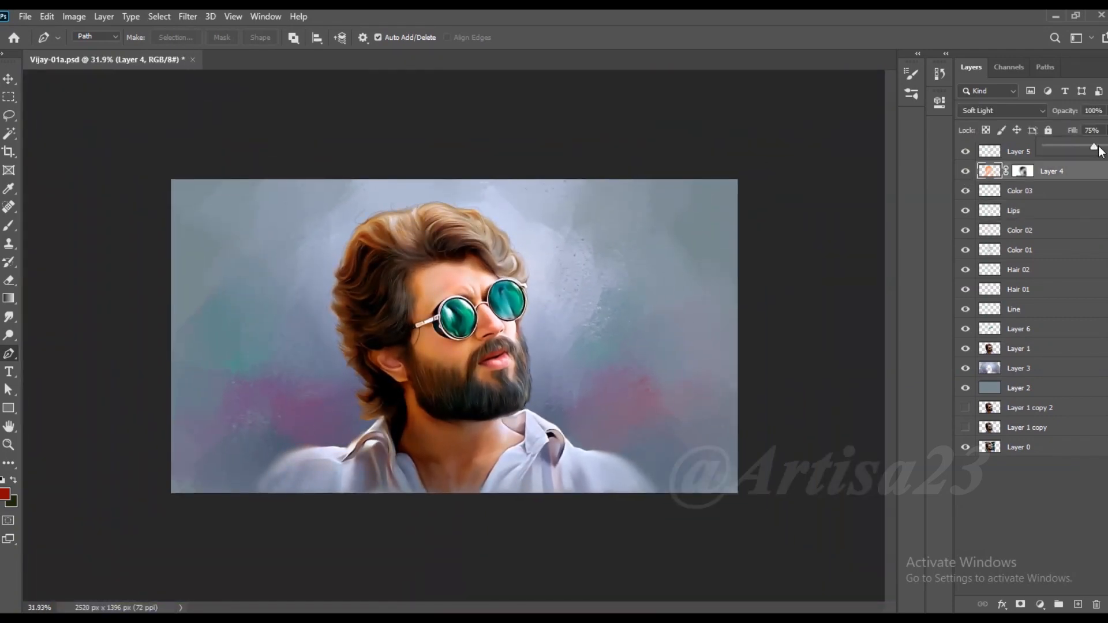
left_click_drag(1105, 146, 1094, 146)
scroll(577, 208, "down", 2)
key("ctrl+s")
scroll(534, 288, "up", 3)
- Add a new layer above Layer 5, name it Light, and save the document
left_click(990, 152)
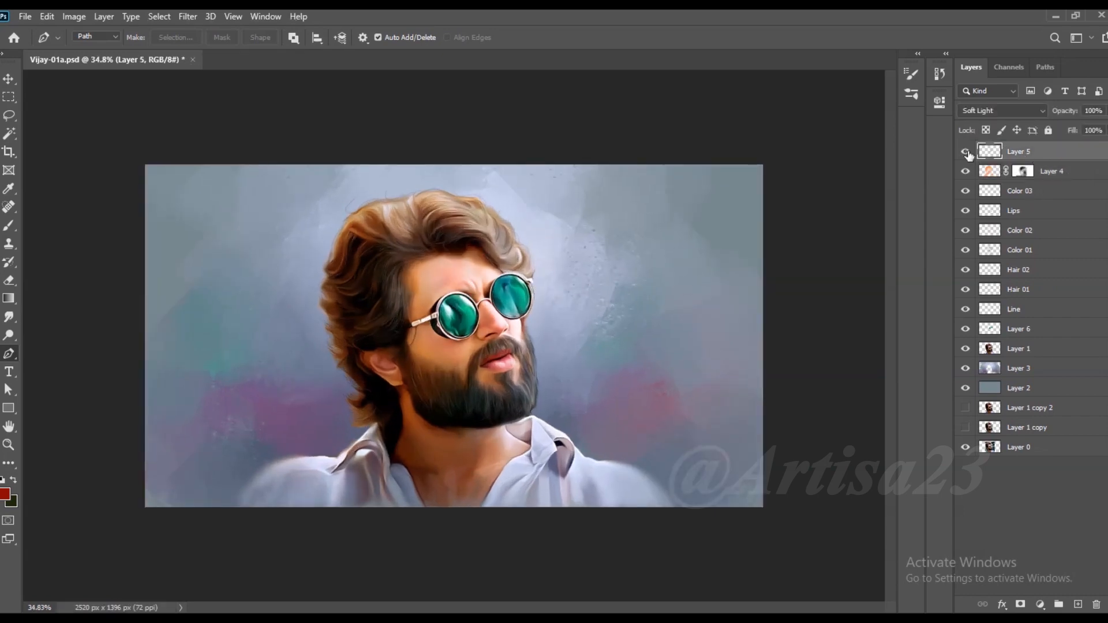
left_click(1078, 605)
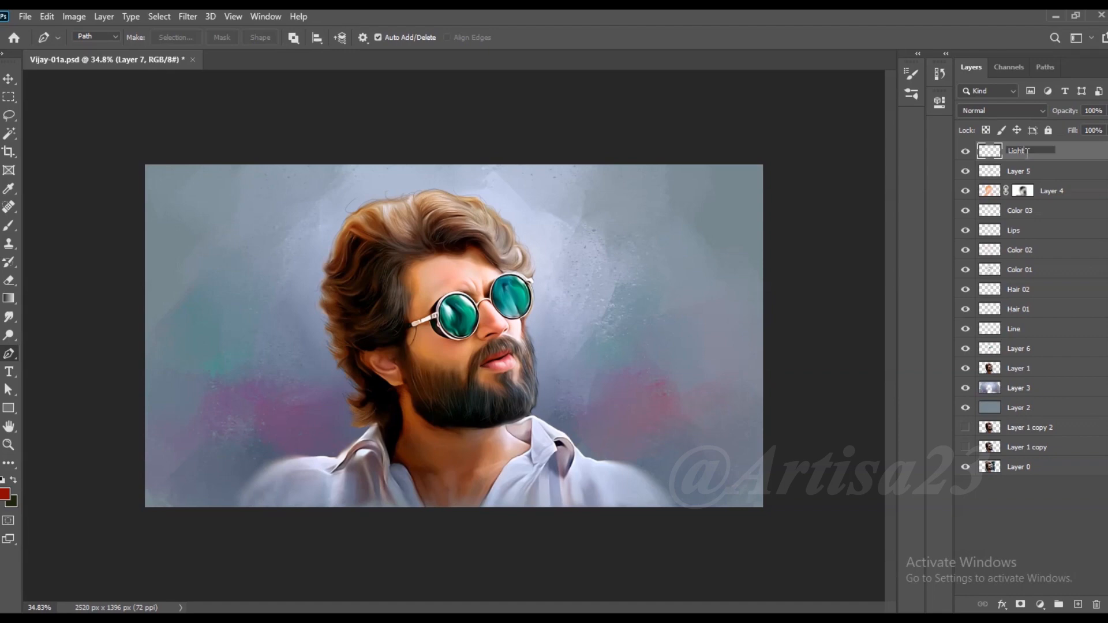
left_click(1070, 156)
scroll(614, 217, "down", 1)
key("ctrl+s")
- Set the foreground color to white and paint thin highlights on the forehead creases at 62% brush opacity
scroll(495, 328, "up", 7)
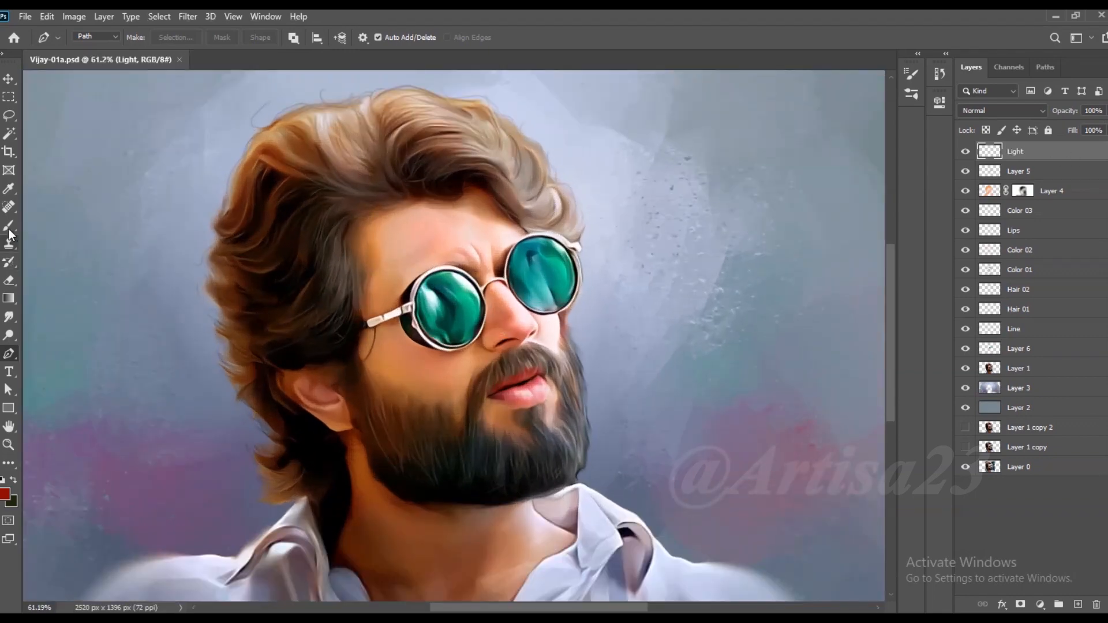
left_click(8, 225)
left_click(5, 493)
left_click(725, 281)
left_click(1041, 272)
scroll(504, 246, "up", 2)
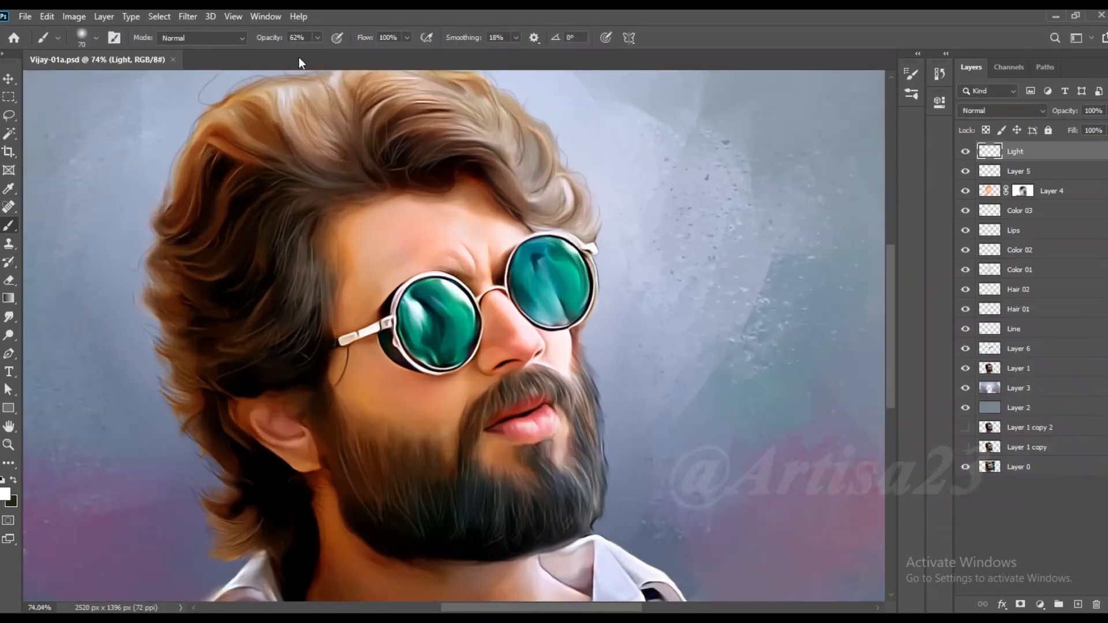
left_click_drag(489, 267, 462, 243)
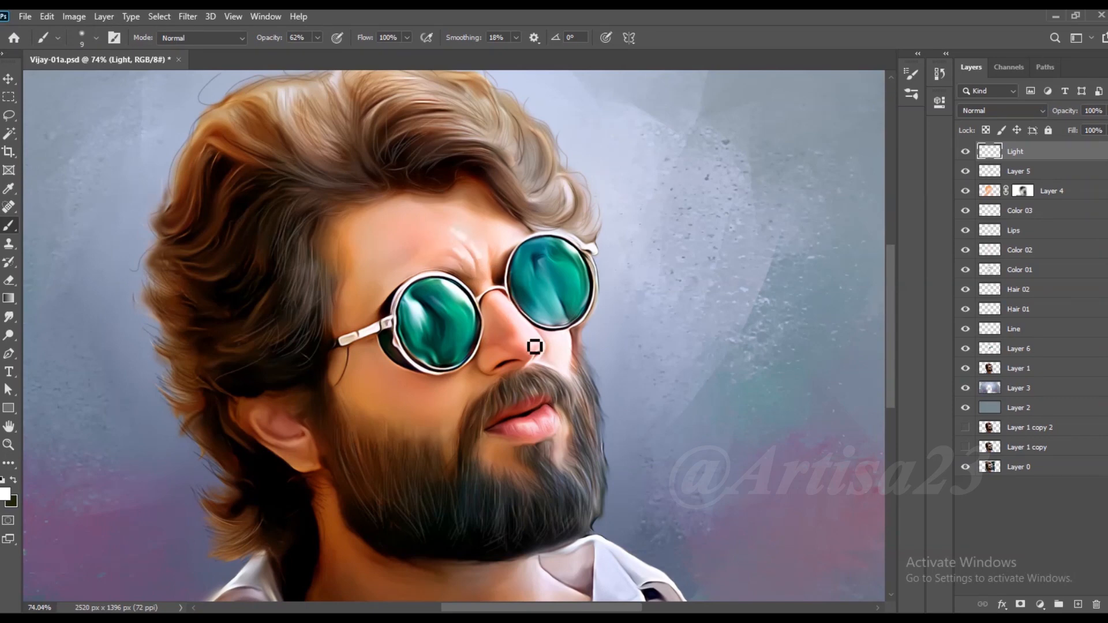
- Enlarge the brush to about 25 px and dab white highlights on the cheek below the lens and beside the nose
key("[")
key("[")
key("[")
key("]")
key("]")
key("]")
key("]")
key("]")
key("]")
mouse_move(454, 387)
left_mouse_down()
mouse_move(446, 403)
mouse_move(411, 389)
left_mouse_up()
left_click_drag(561, 367, 549, 357)
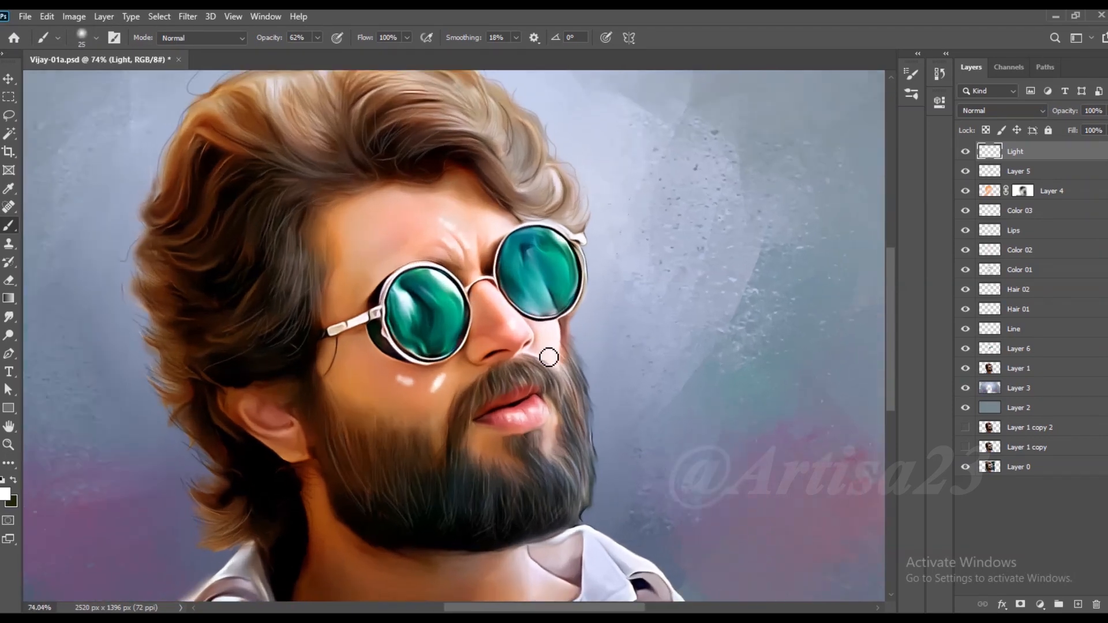
- Smudge the white highlights softly into the skin with a 70 px brush at 56% strength, and save the document
scroll(557, 348, "down", 4)
left_click(9, 317)
scroll(502, 306, "up", 7)
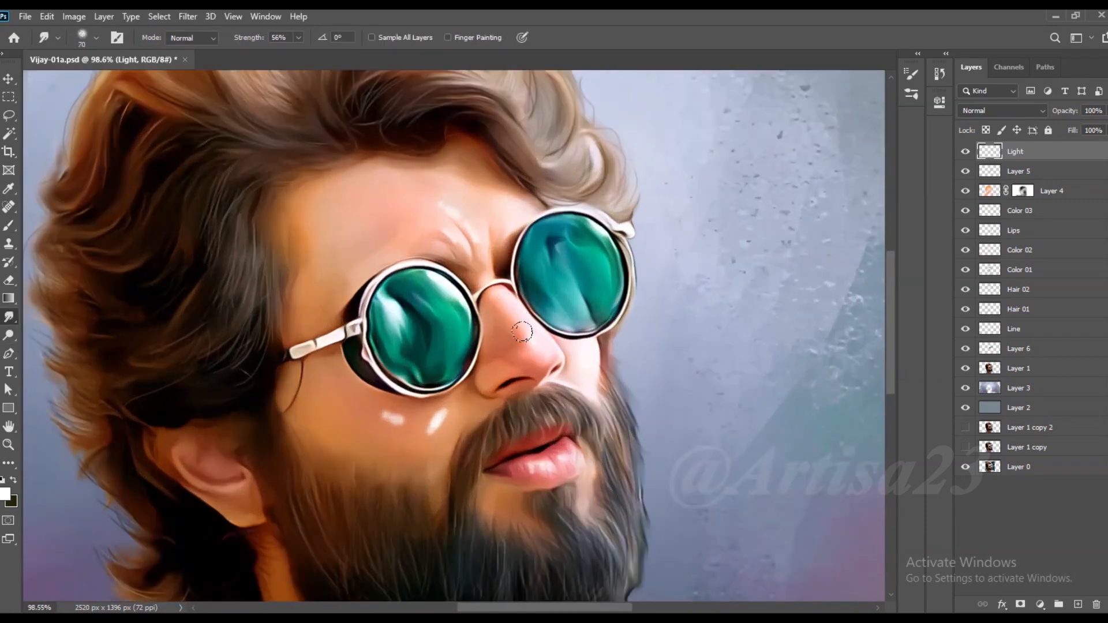
key("bracketleft")
left_click_drag(441, 415, 431, 425)
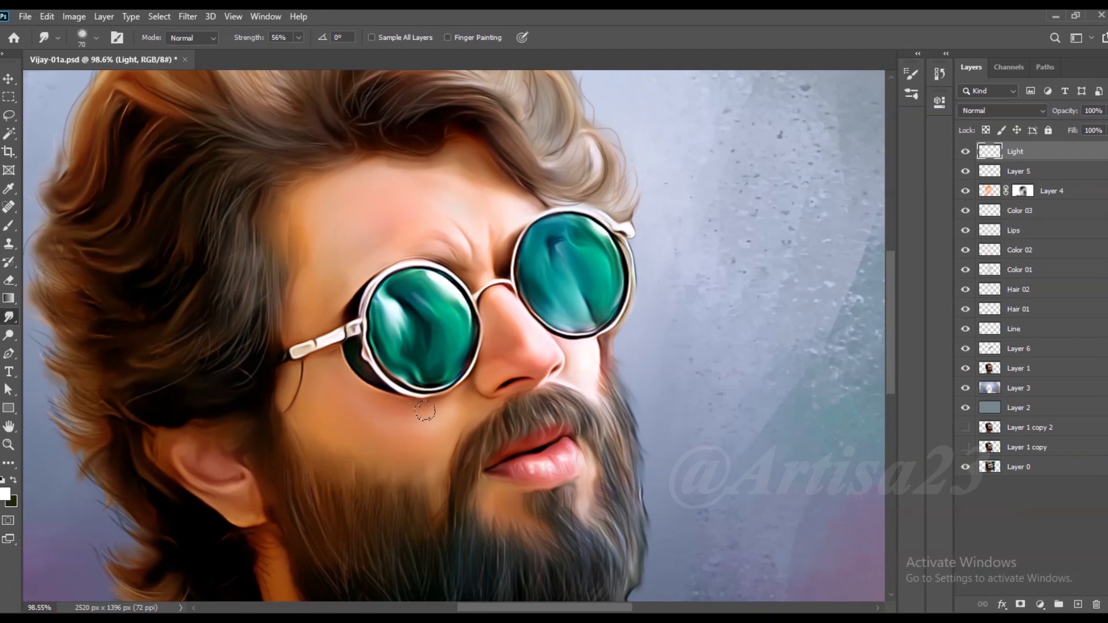
key("bracketright")
scroll(590, 366, "down", 11)
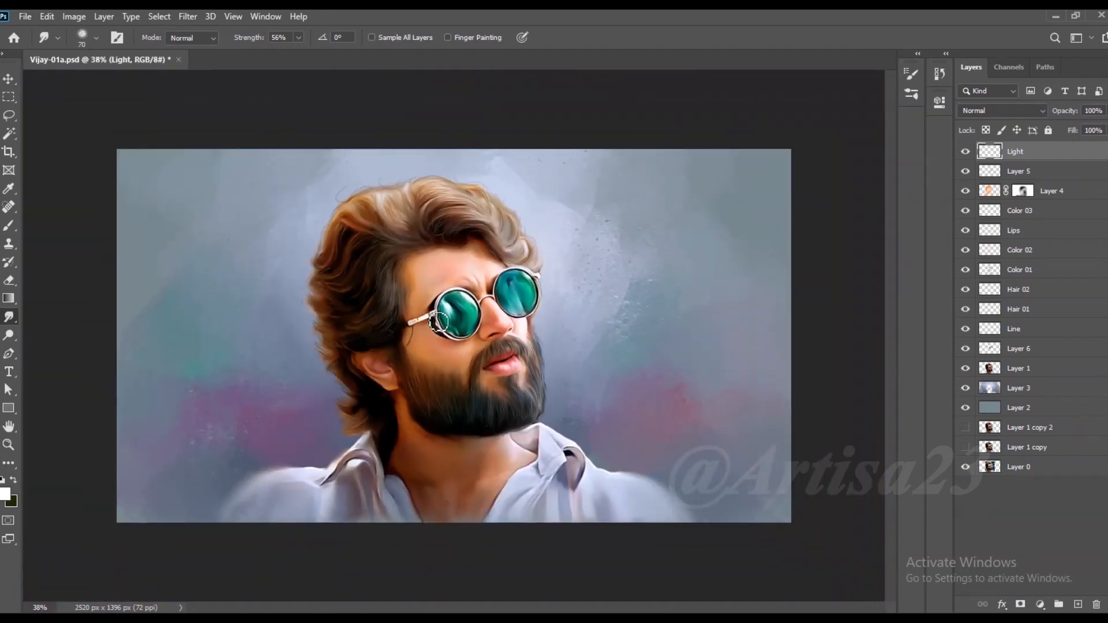
key("ctrl+s")
scroll(554, 332, "down", 2)
scroll(553, 334, "down", 1)
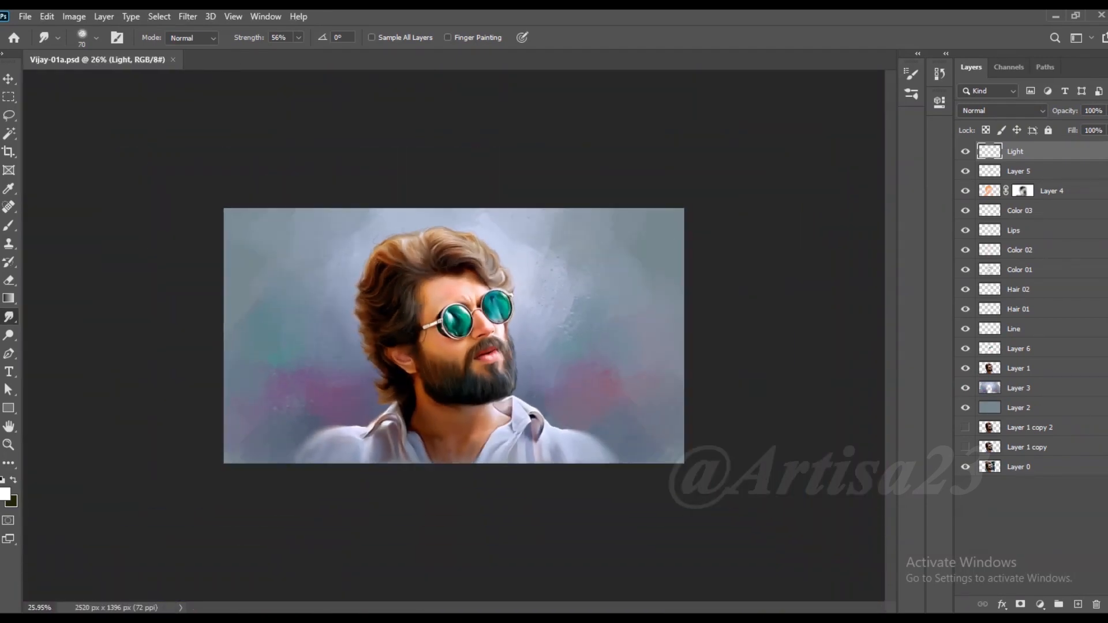
- Group the layers from Light down to Layer 2 and duplicate the group
left_click(1036, 412, "shift")
key("ctrl+g")
key("ctrl+j")
- In Group 1, merge the portrait layers above Layer 3 into a single Light layer and save the document
left_click(987, 150)
left_click(982, 151)
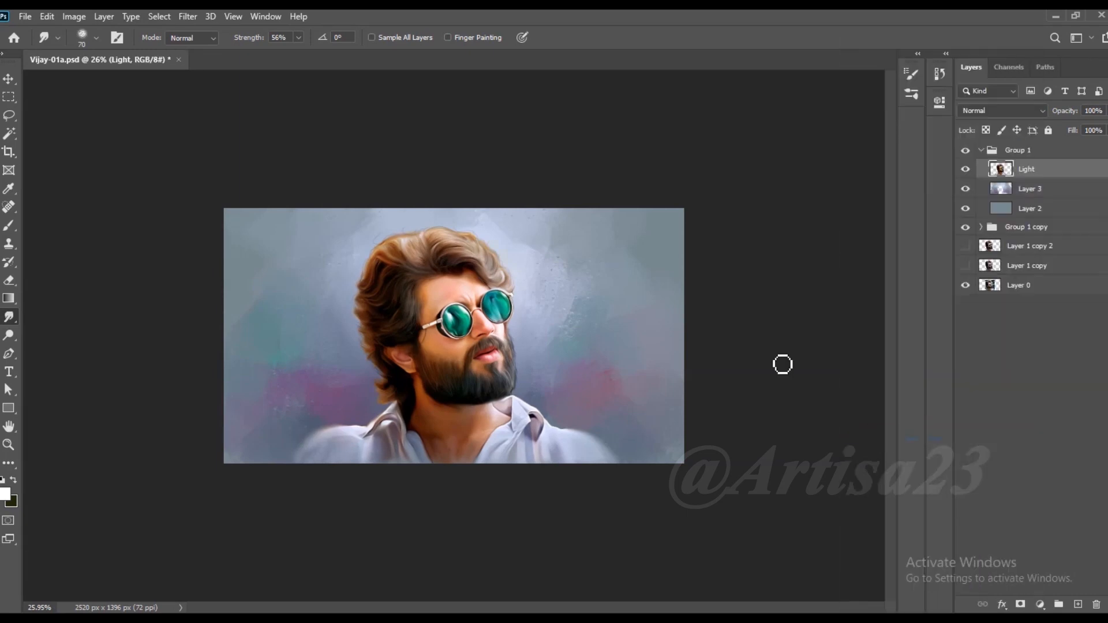
key("ctrl+s")
- Add a layer mask to Light and soften the portrait's lower edges with a 125 px black brush at 24% opacity
scroll(567, 340, "up", 4)
left_click(1020, 605)
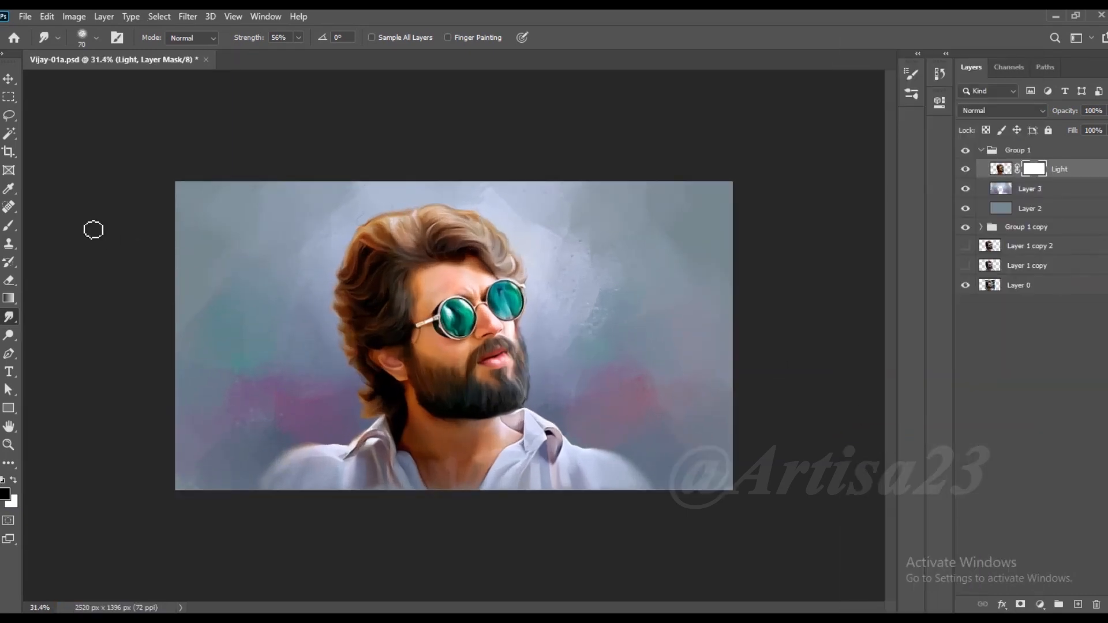
left_click(8, 226)
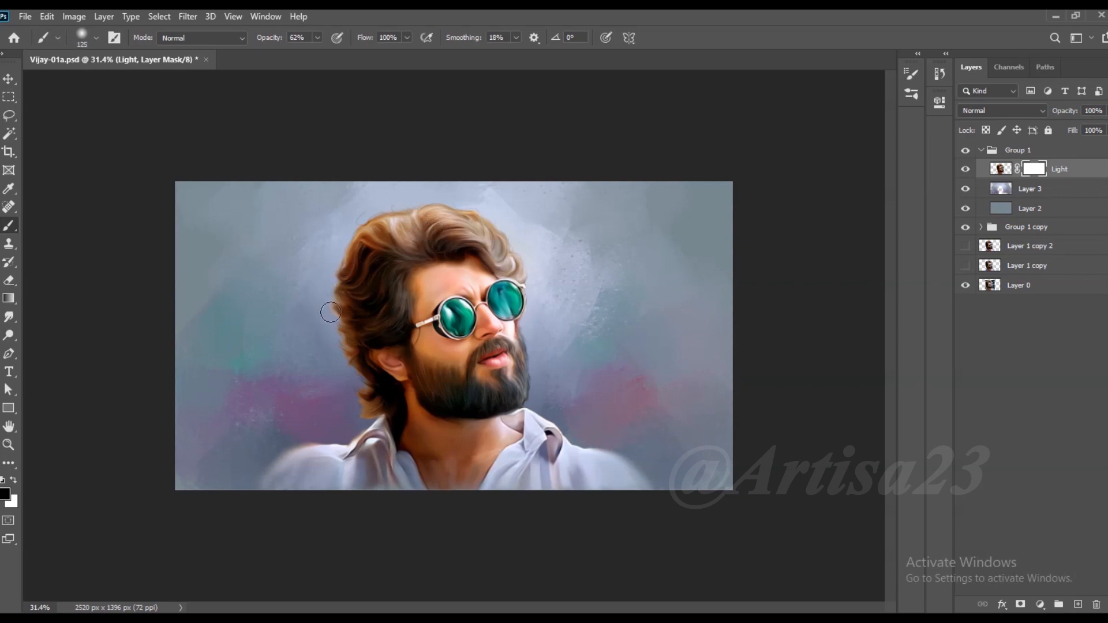
scroll(359, 300, "up", 2)
left_click(317, 37)
left_click(293, 53)
left_click(323, 414)
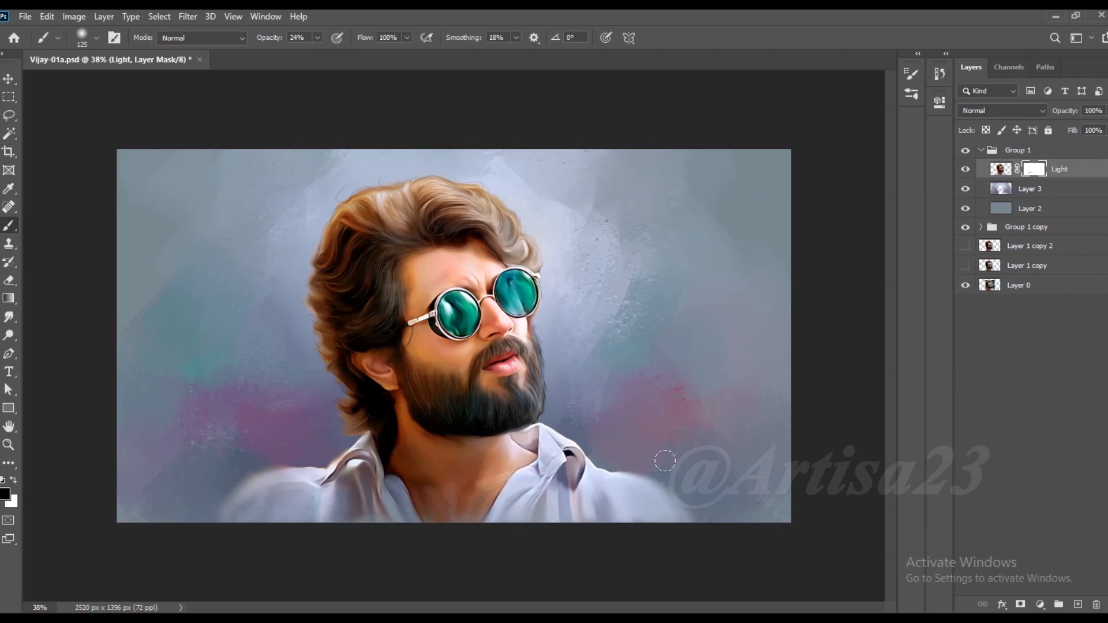
- Soften the outer edges of the hair, sunglasses and beard on Light's mask at 24% opacity, and save the document
scroll(489, 365, "up", 2)
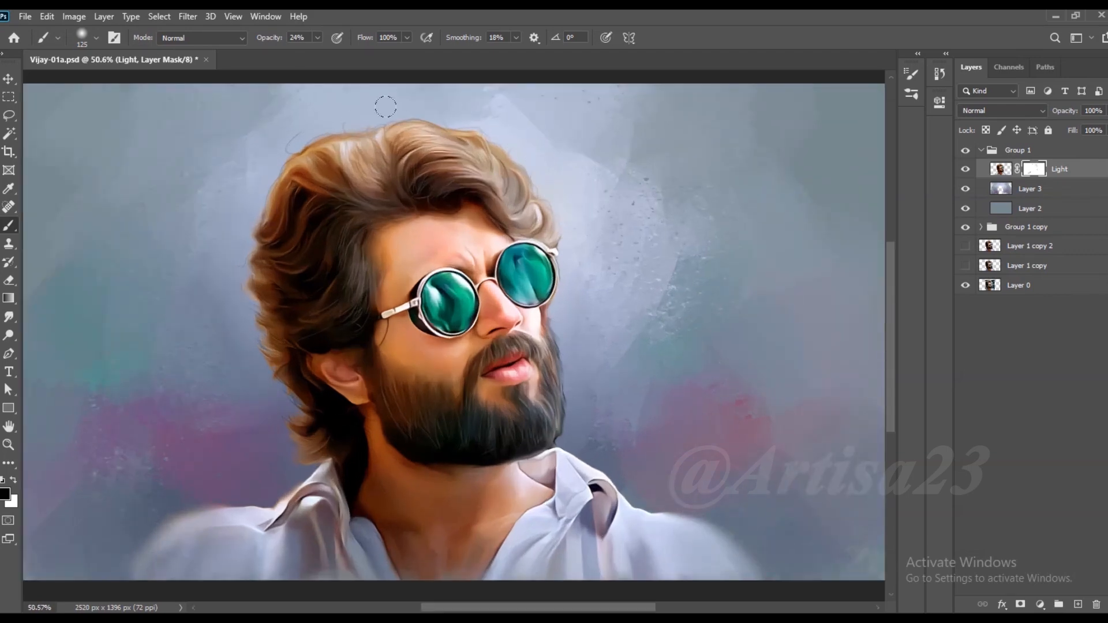
scroll(353, 325, "down", 2)
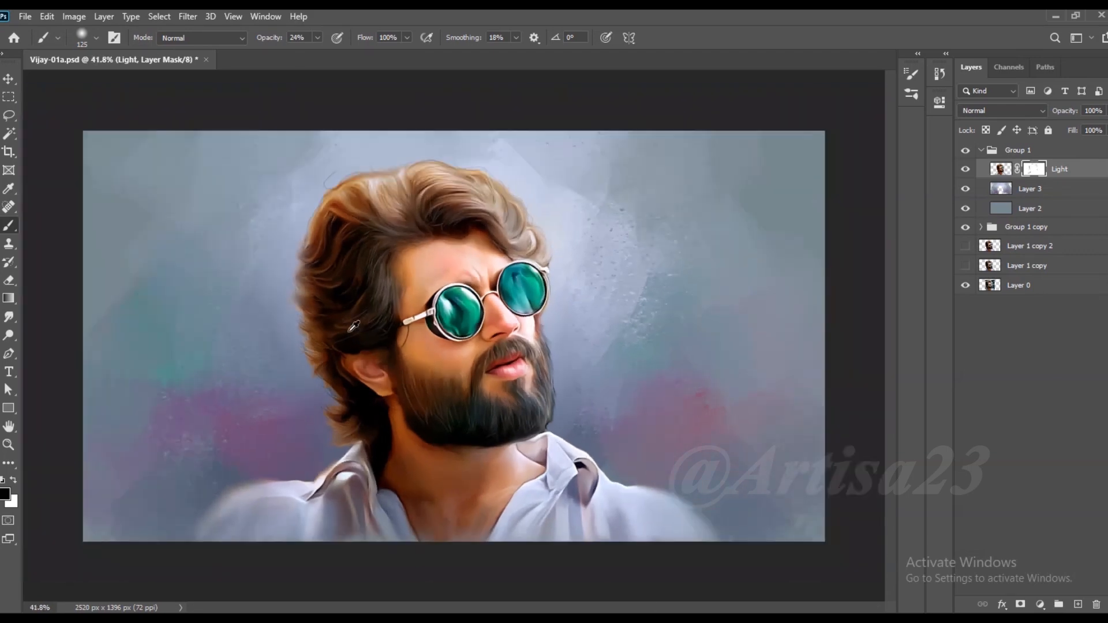
scroll(559, 287, "up", 1)
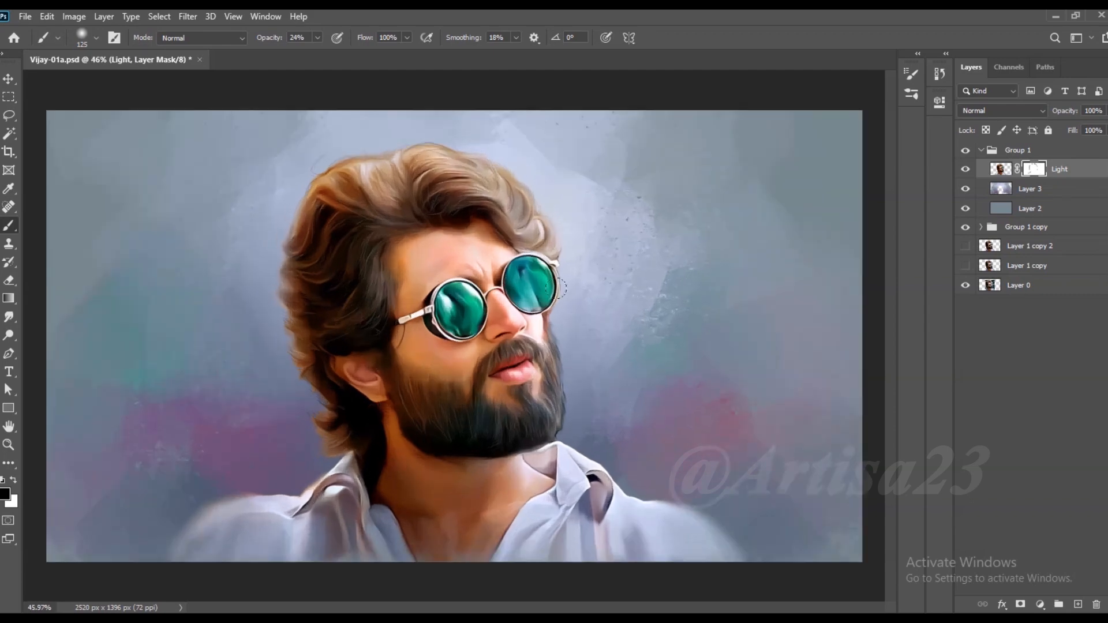
scroll(583, 304, "down", 1)
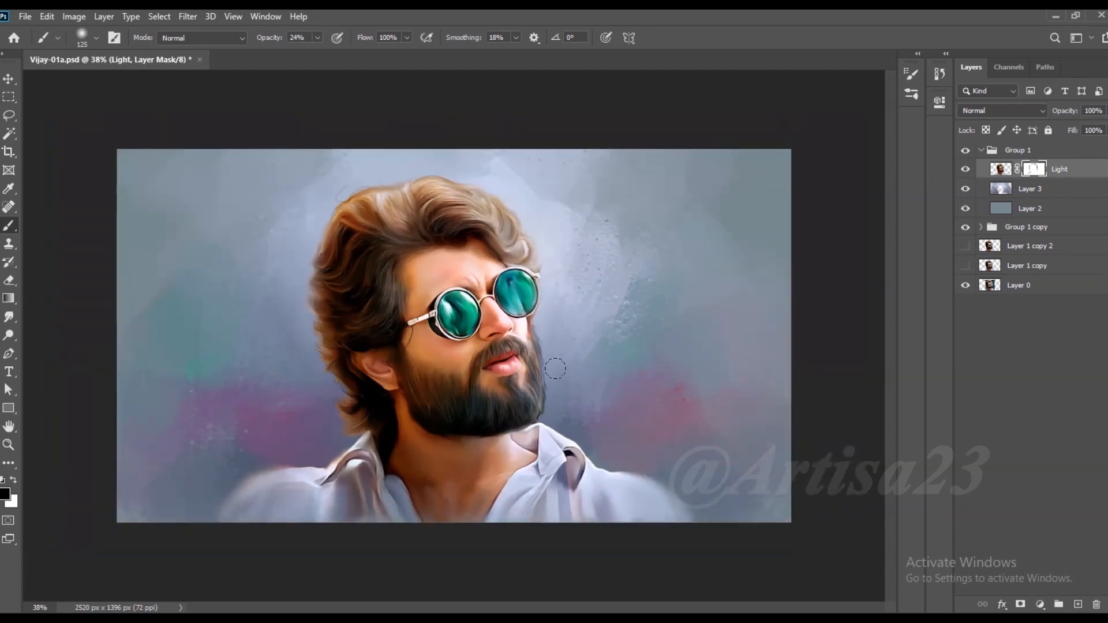
scroll(555, 380, "down", 1)
scroll(514, 380, "up", 1)
scroll(469, 379, "down", 1)
key("ctrl+s")
scroll(469, 375, "up", 1)
scroll(559, 365, "down", 1)
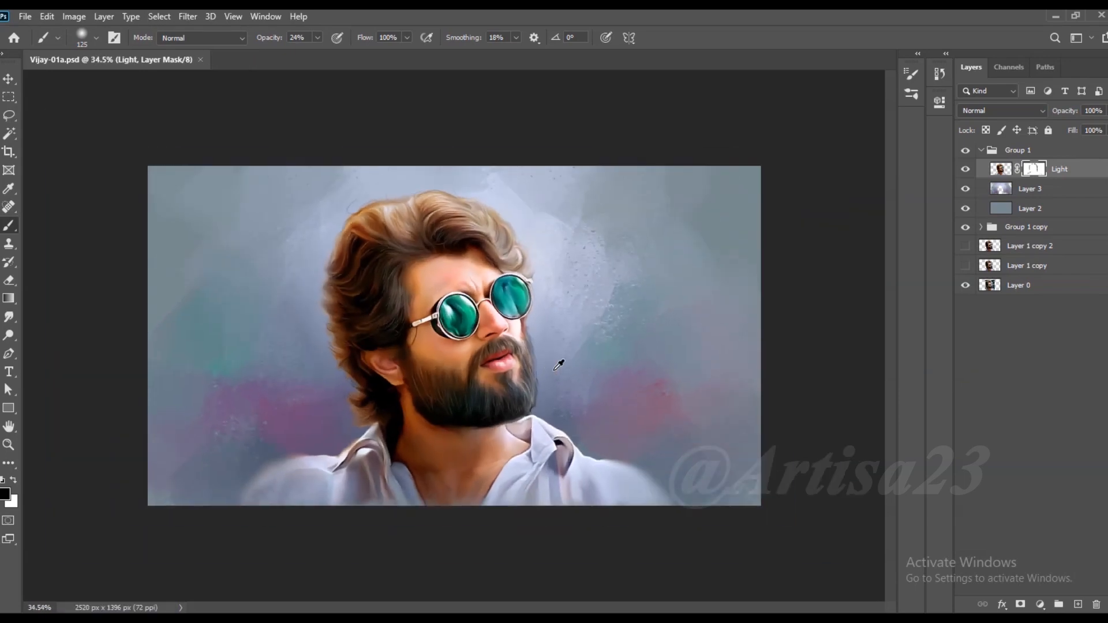
- Collapse Group 1 and save the document under the file name Vijay-01.psd, replacing the existing file
left_click(981, 151)
key("v")
scroll(505, 224, "down", 1)
scroll(621, 255, "down", 1)
scroll(622, 255, "up", 1)
left_click(26, 16)
left_click(75, 186)
left_click(191, 106)
left_click(457, 428)
left_click(586, 320)
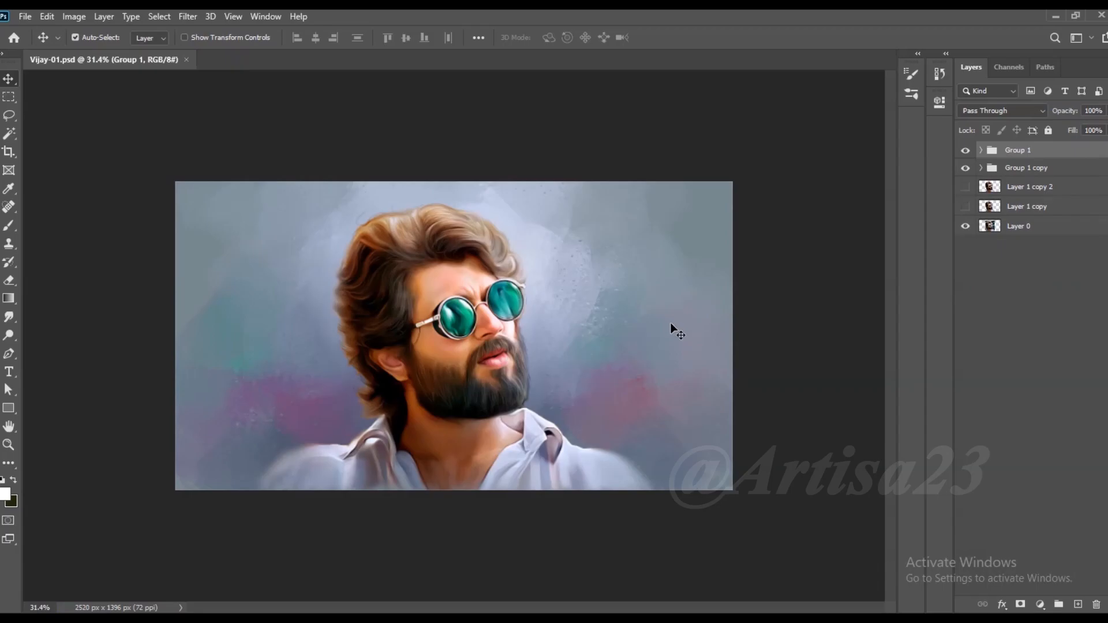